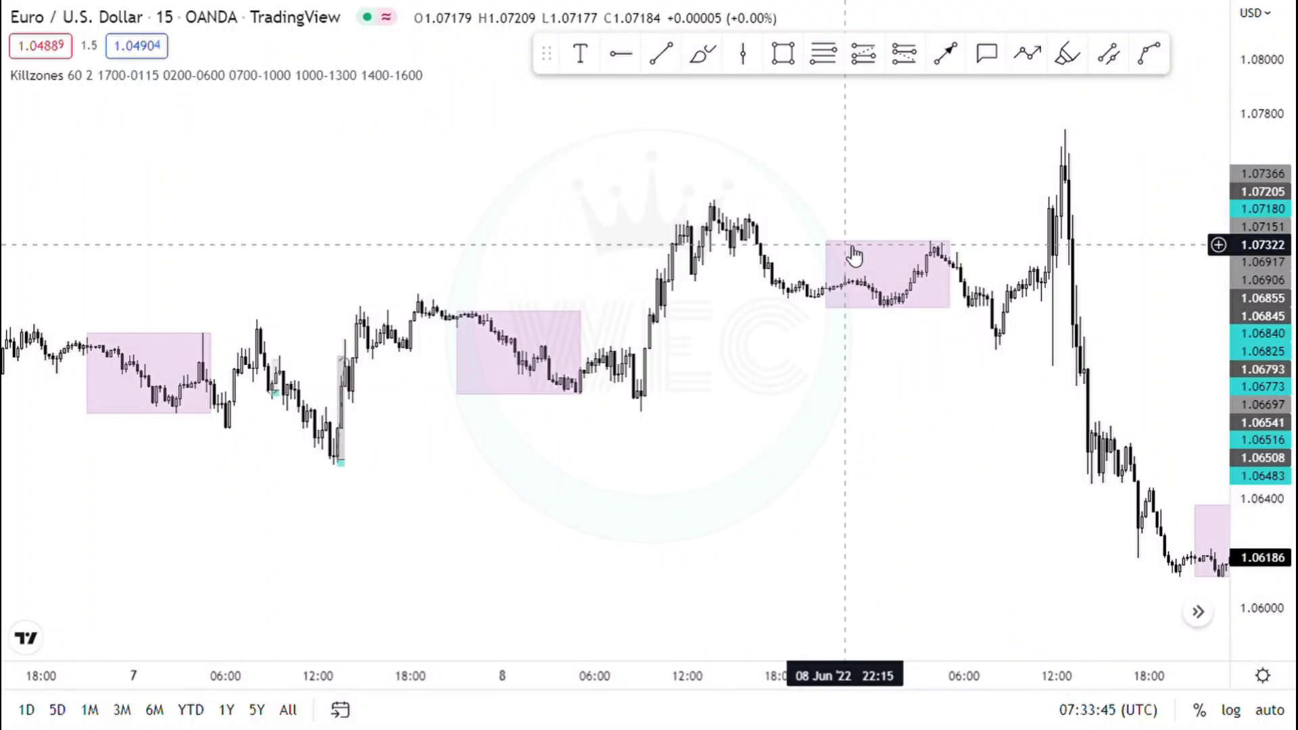
Step: Examine the 15-minute Euro / U.S. Dollar price action and the zigzag market-structure sketch around 13–14 June
scroll(846, 243, "right", 3)
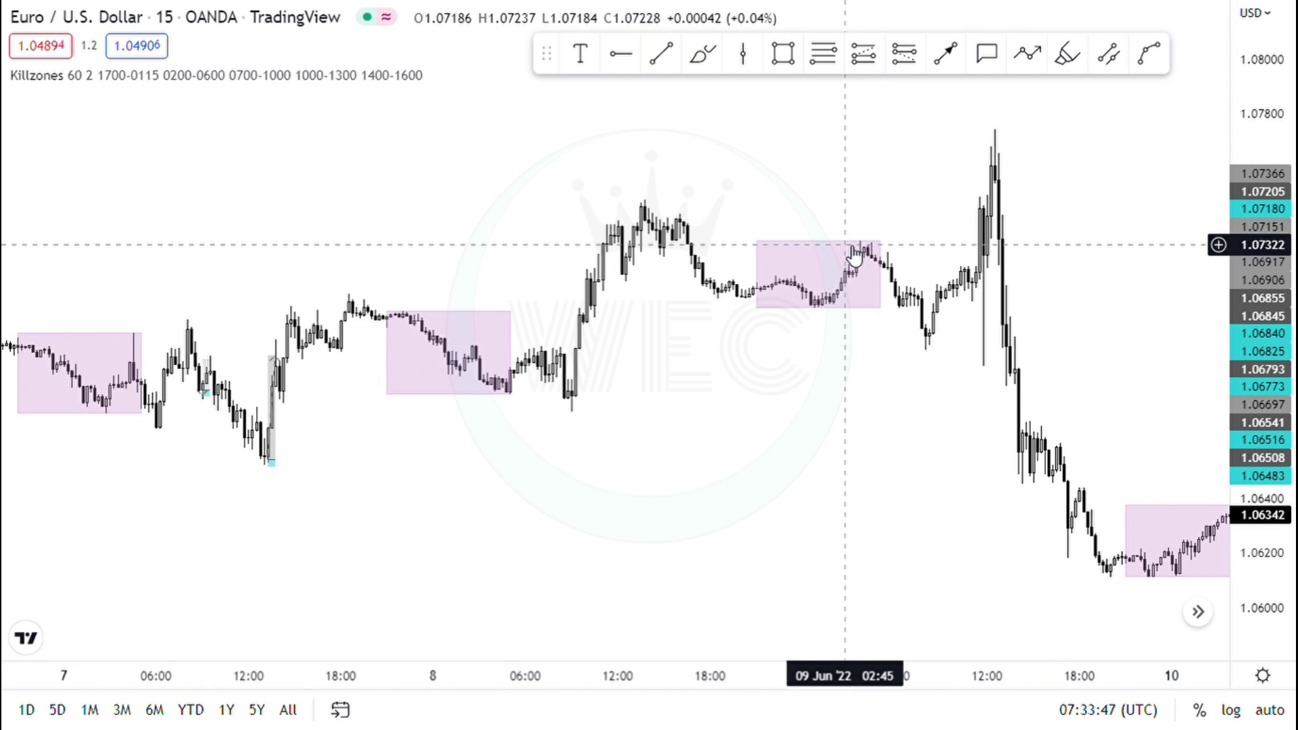
scroll(851, 248, "left", 1)
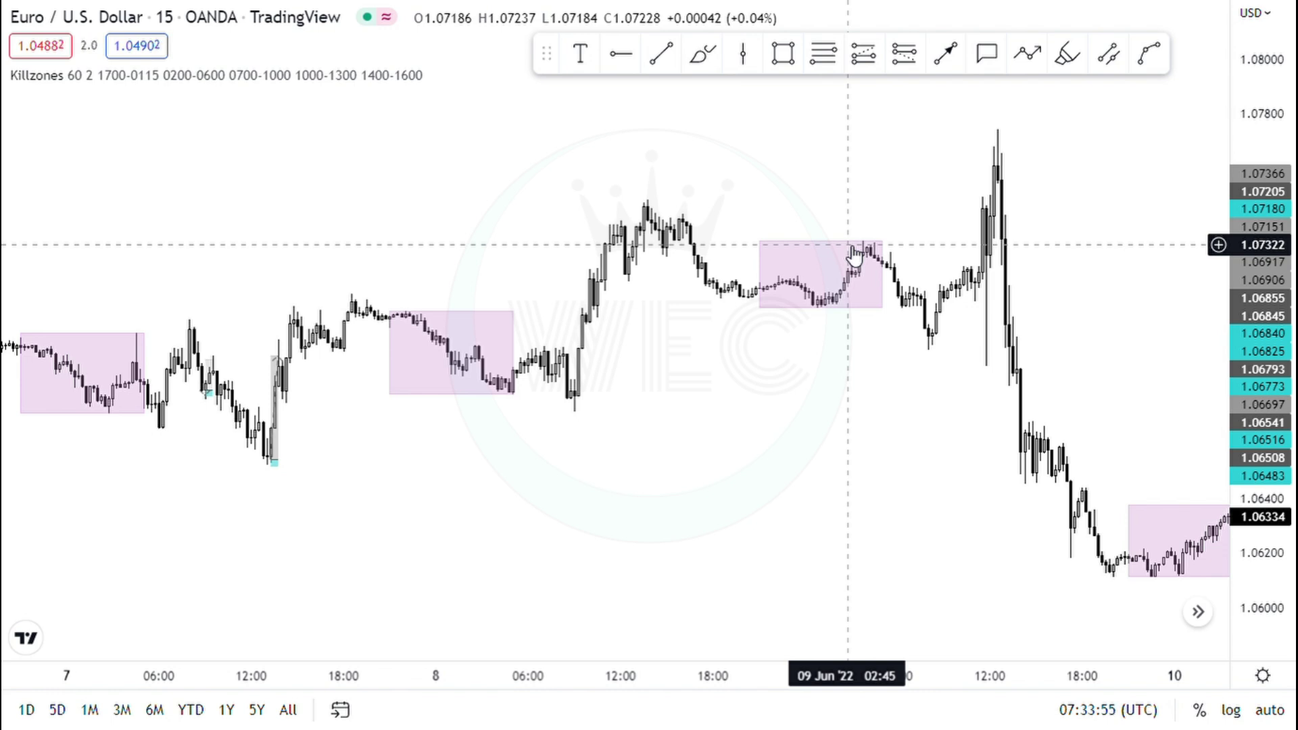
scroll(855, 259, "right", 2)
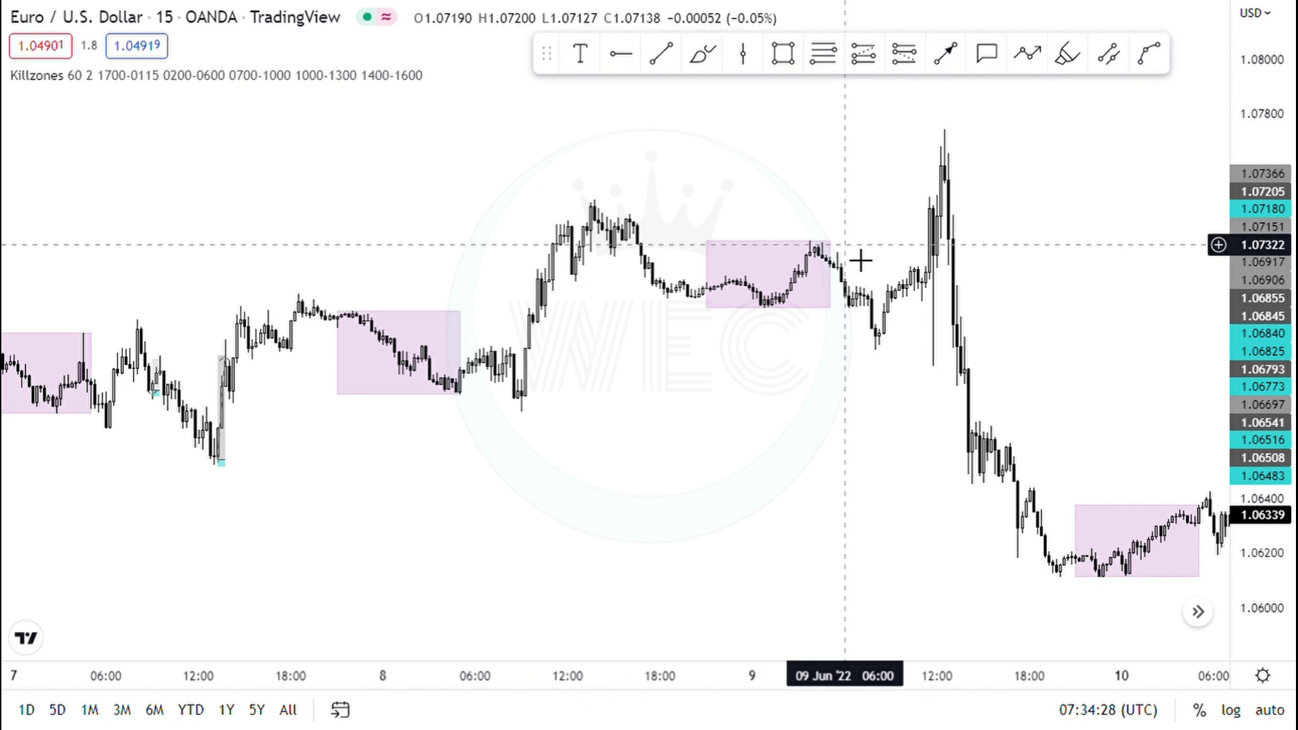
scroll(846, 245, "right", 1)
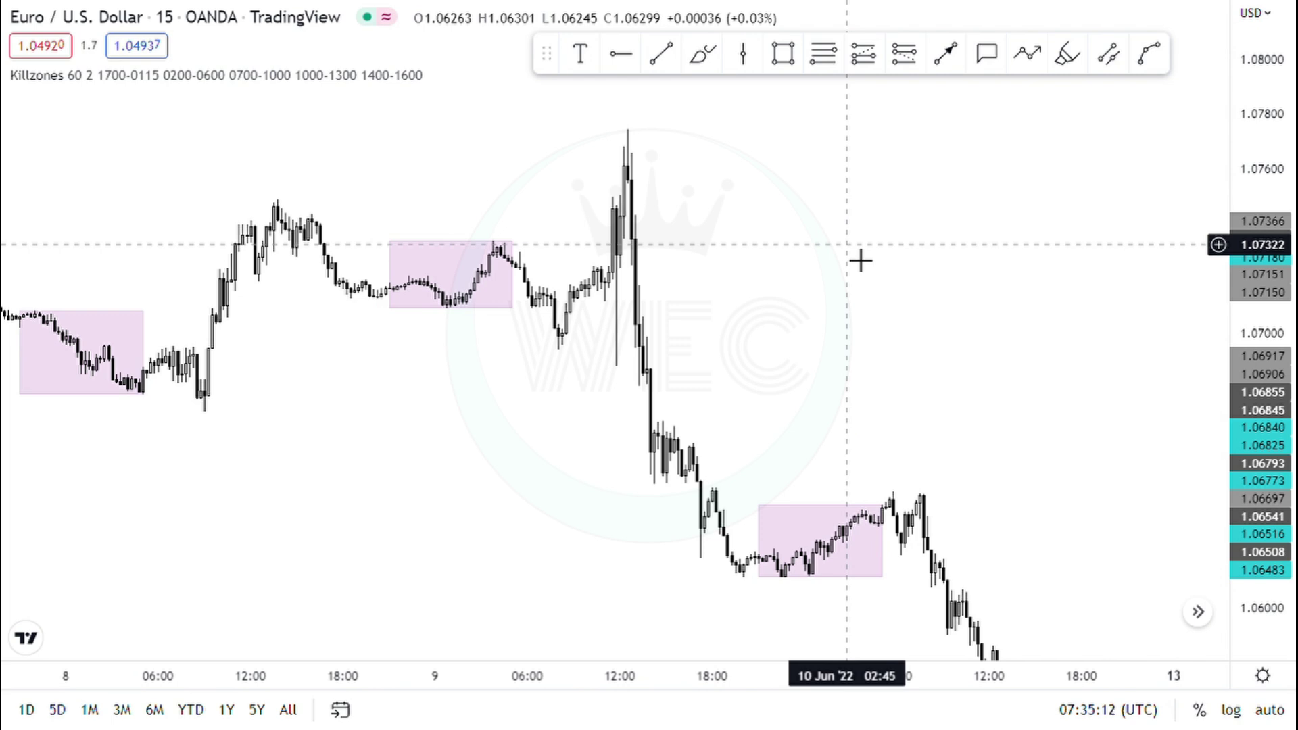
scroll(861, 260, "right", 10)
scroll(861, 260, "up", 4)
left_click_drag(944, 452, 1143, 333)
left_click_drag(1264, 410, 1259, 149)
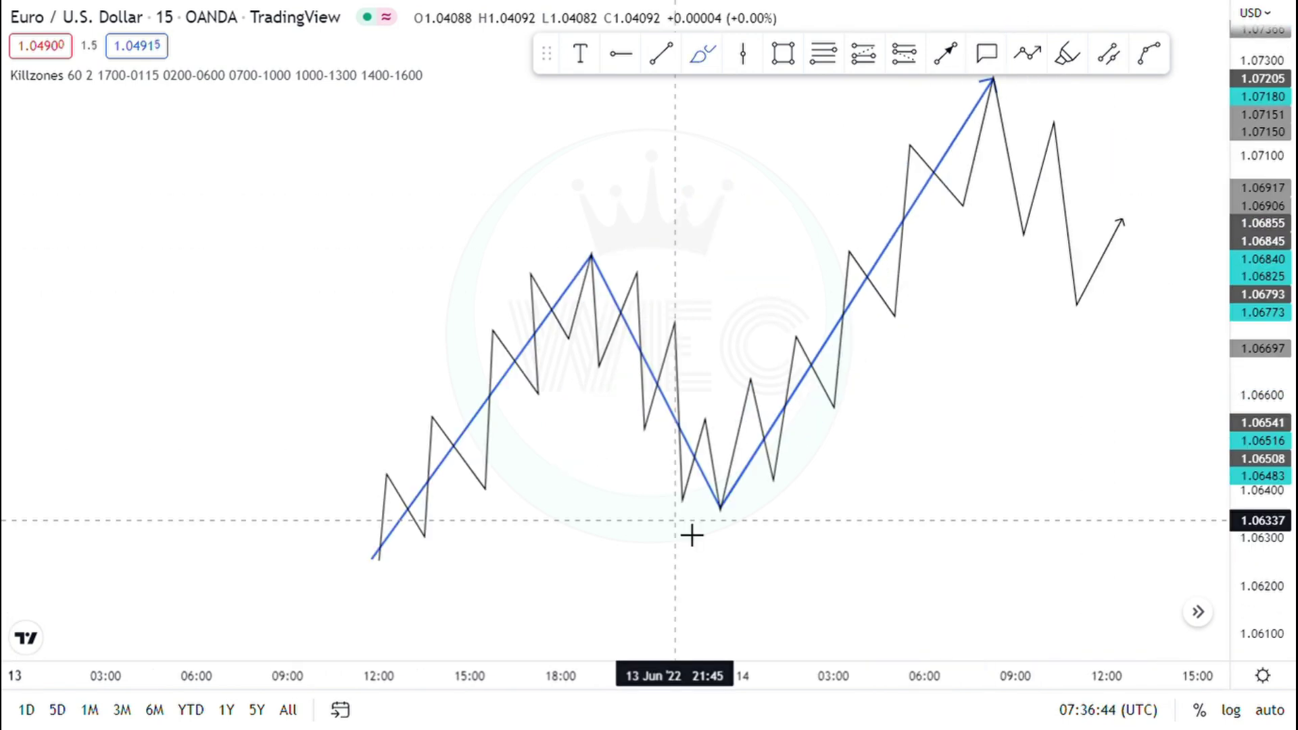
scroll(692, 536, "up", 2)
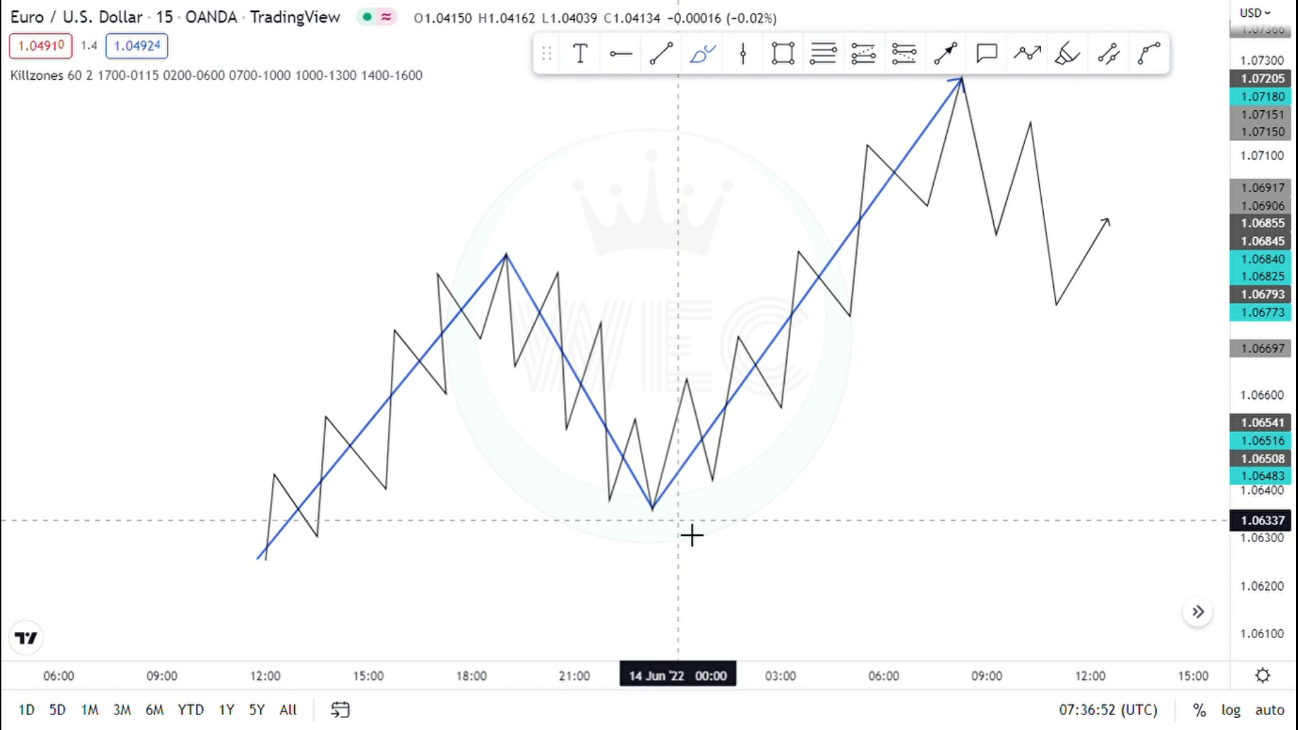
mouse_move(253, 548)
left_mouse_down()
mouse_move(257, 570)
mouse_move(376, 455)
mouse_move(519, 260)
left_mouse_up()
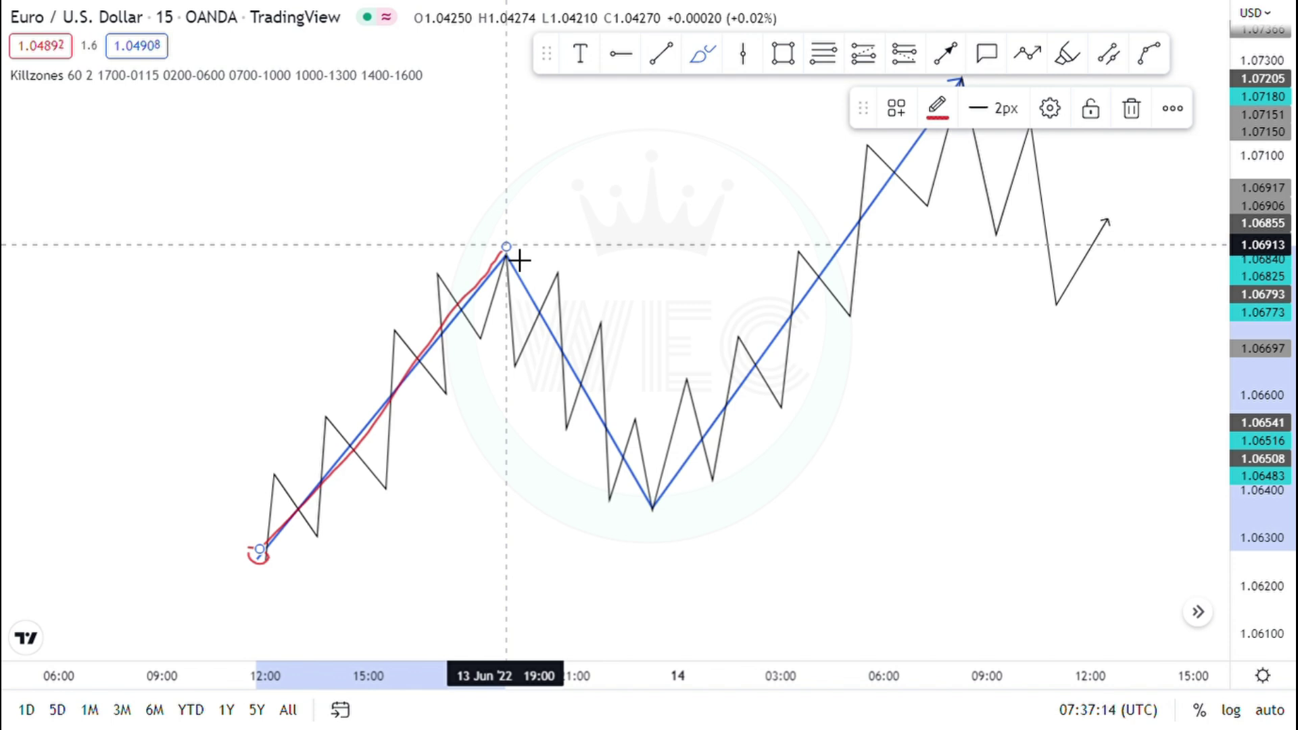
mouse_move(502, 251)
left_mouse_down()
mouse_move(504, 265)
mouse_move(521, 255)
mouse_move(506, 256)
left_mouse_up()
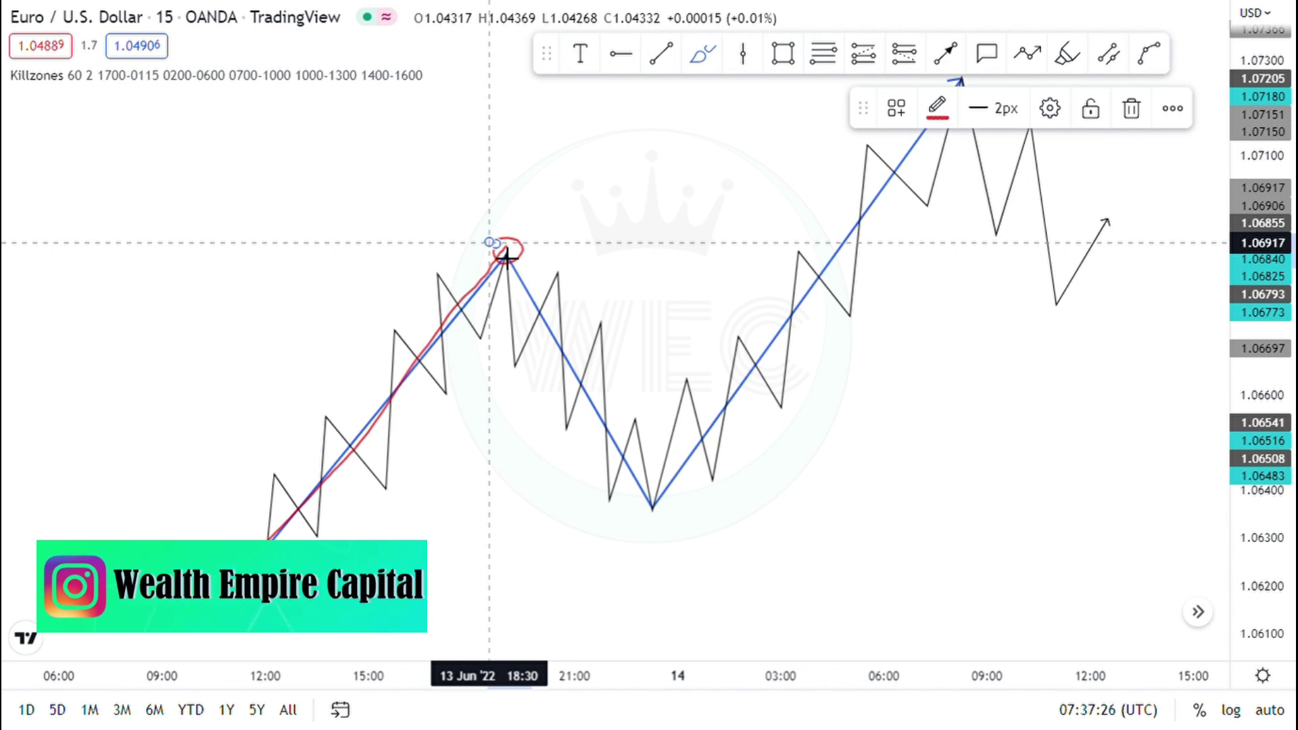
mouse_move(267, 549)
left_mouse_down()
mouse_move(302, 542)
mouse_move(412, 421)
mouse_move(515, 276)
left_mouse_up()
key("ctrl+z")
key("ctrl+z")
key("ctrl+z")
key("ctrl+z")
Step: Trace the first upleg's early internal swings with the red brush, and mark its last broken high and the swing low before the peak
mouse_move(266, 559)
left_mouse_down()
mouse_move(278, 477)
mouse_move(309, 539)
mouse_move(326, 430)
mouse_move(378, 478)
left_mouse_up()
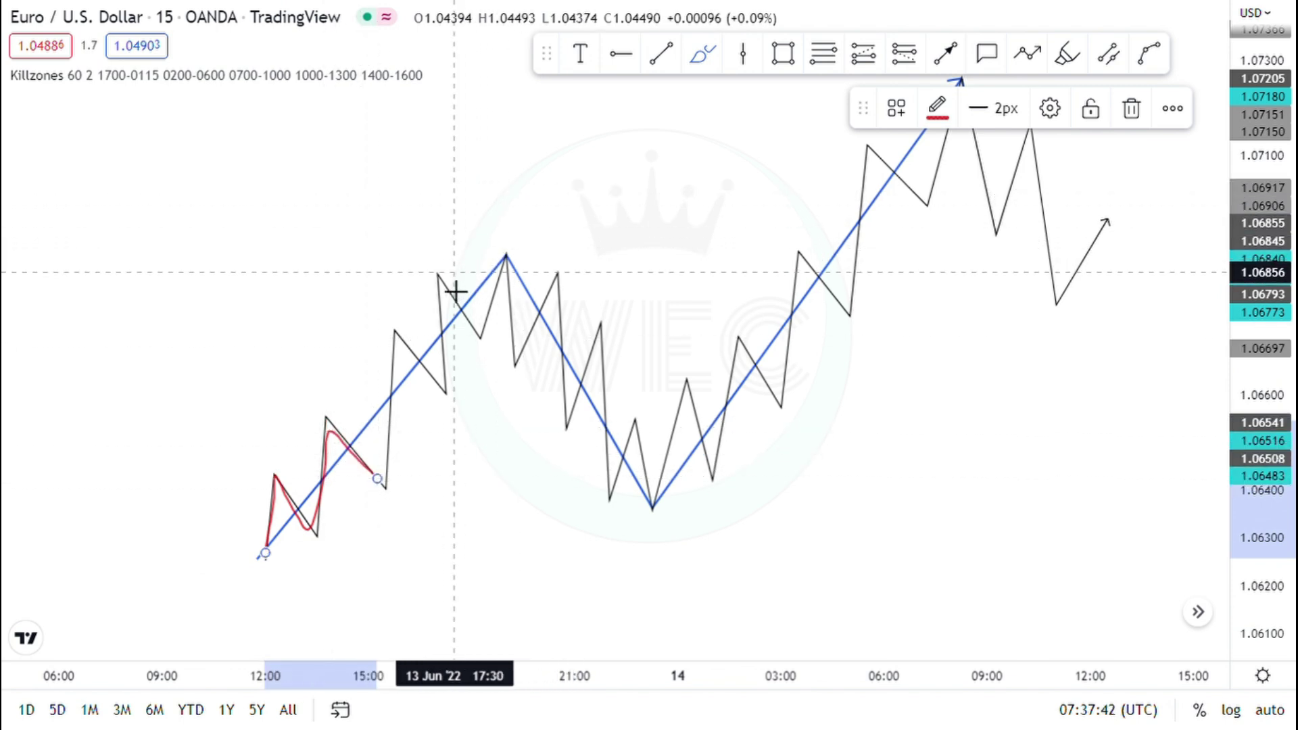
left_click_drag(449, 289, 523, 287)
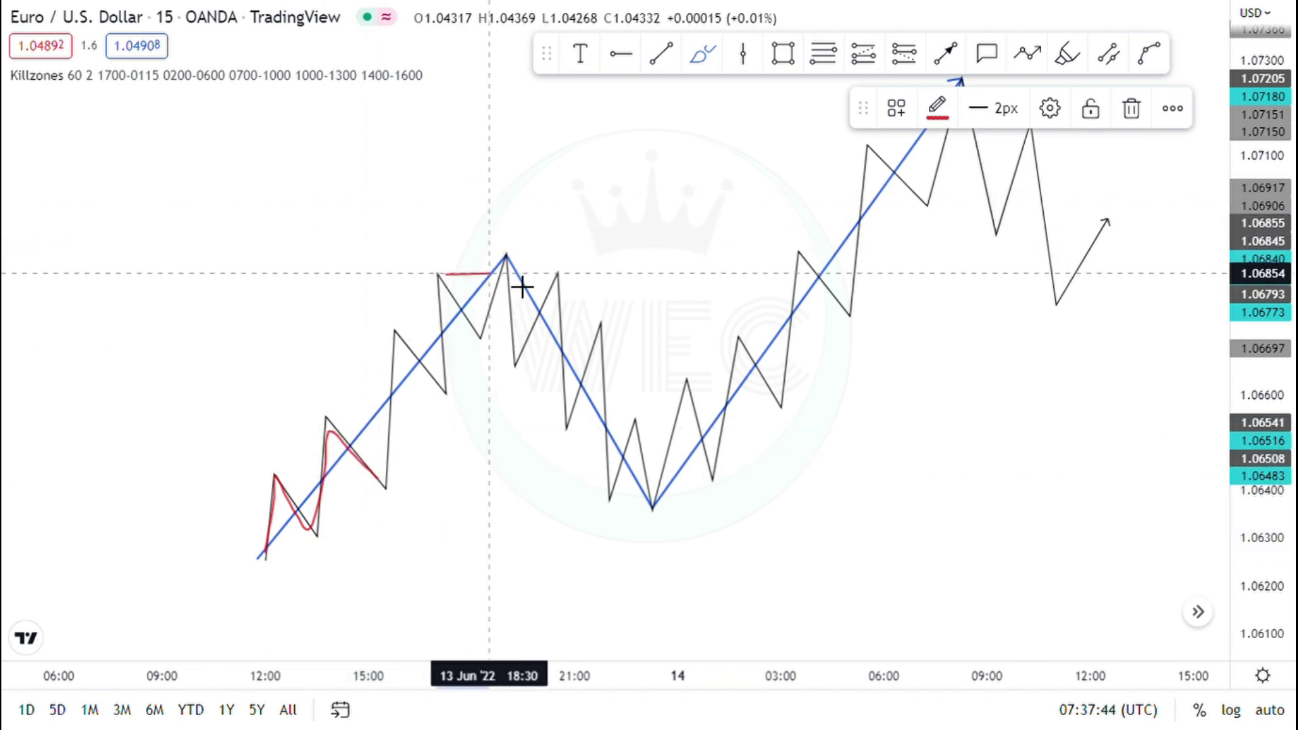
left_click_drag(522, 287, 523, 287)
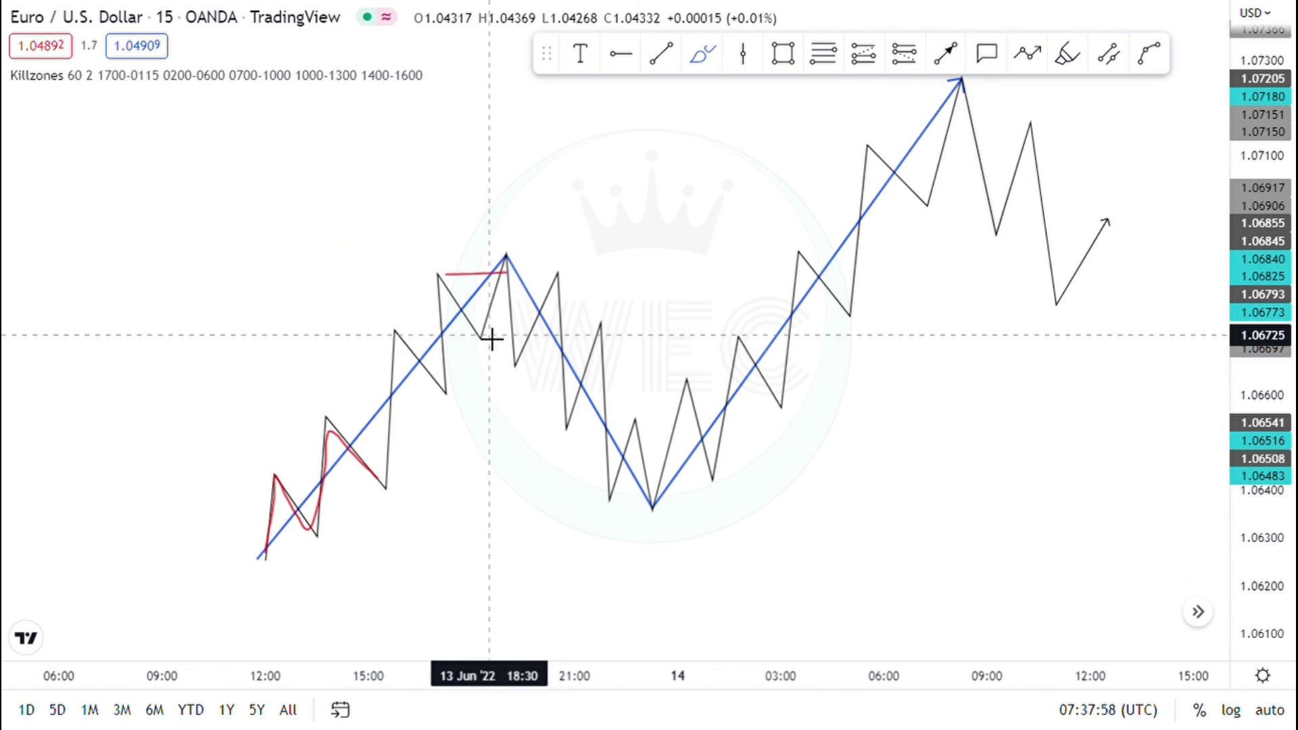
mouse_move(489, 340)
left_mouse_down()
mouse_move(479, 366)
mouse_move(496, 368)
mouse_move(512, 355)
mouse_move(484, 337)
left_mouse_up()
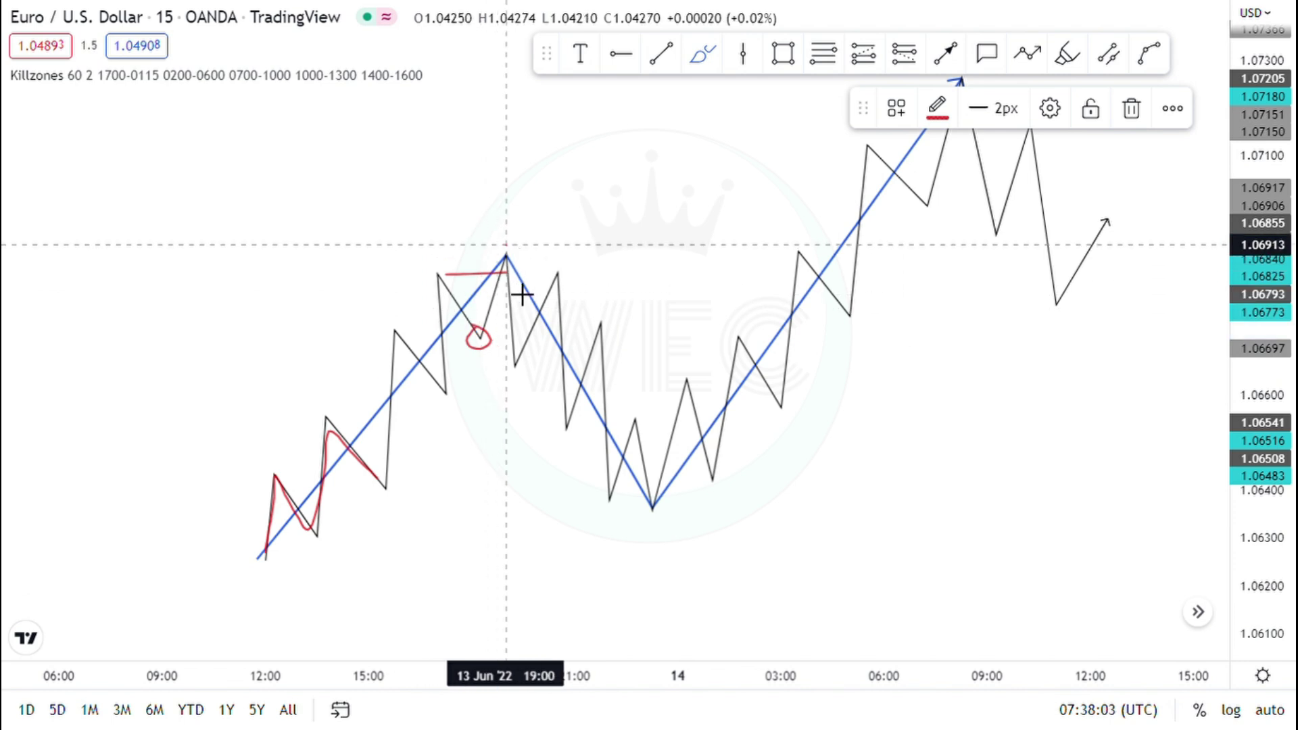
Step: Brush the first drop from the peak and its pullback in red, and circle the pullback high and the broken swing low
left_click_drag(506, 256, 524, 357)
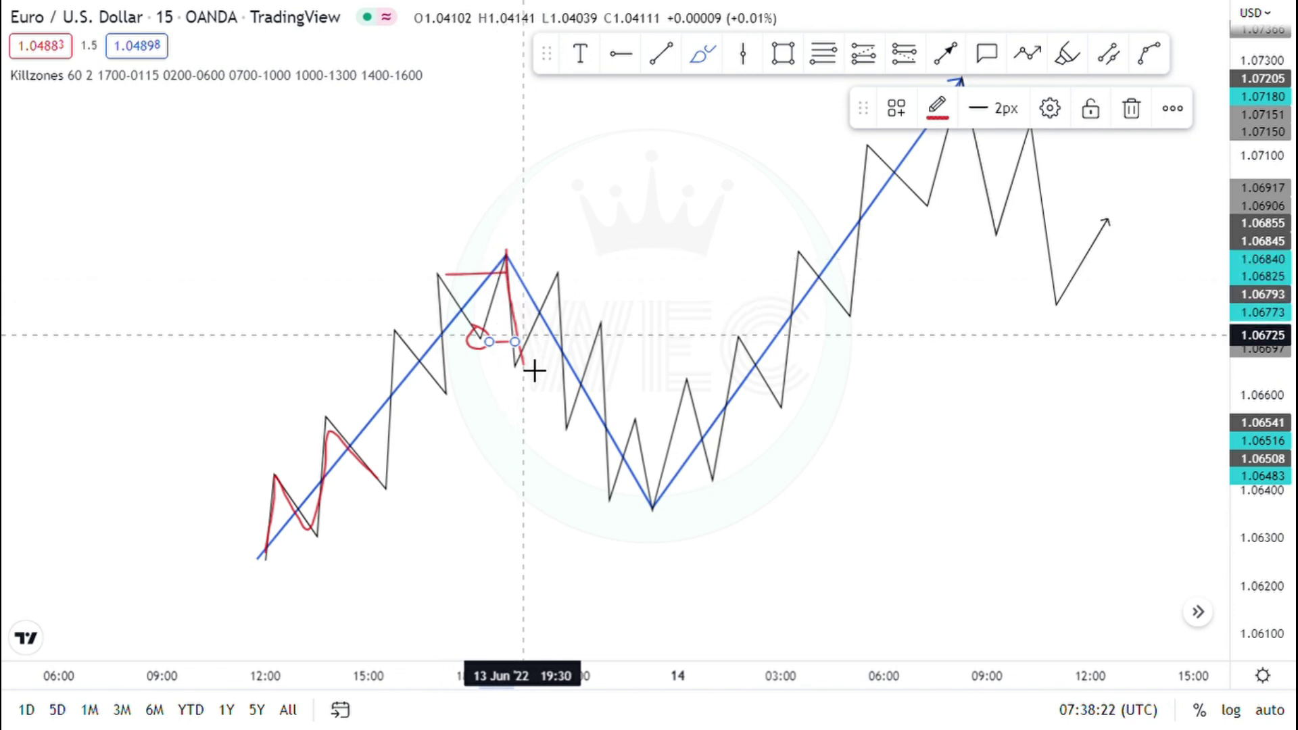
left_click_drag(517, 366, 562, 275)
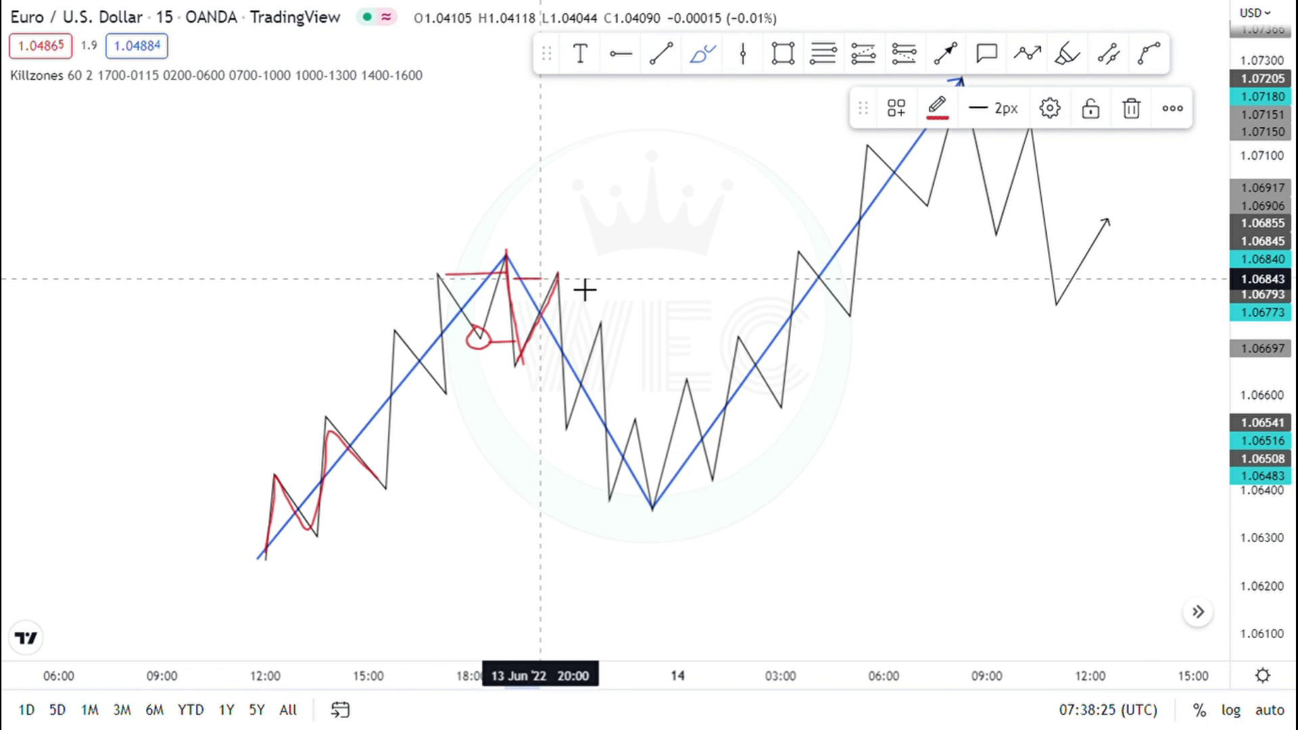
left_click_drag(560, 278, 516, 281)
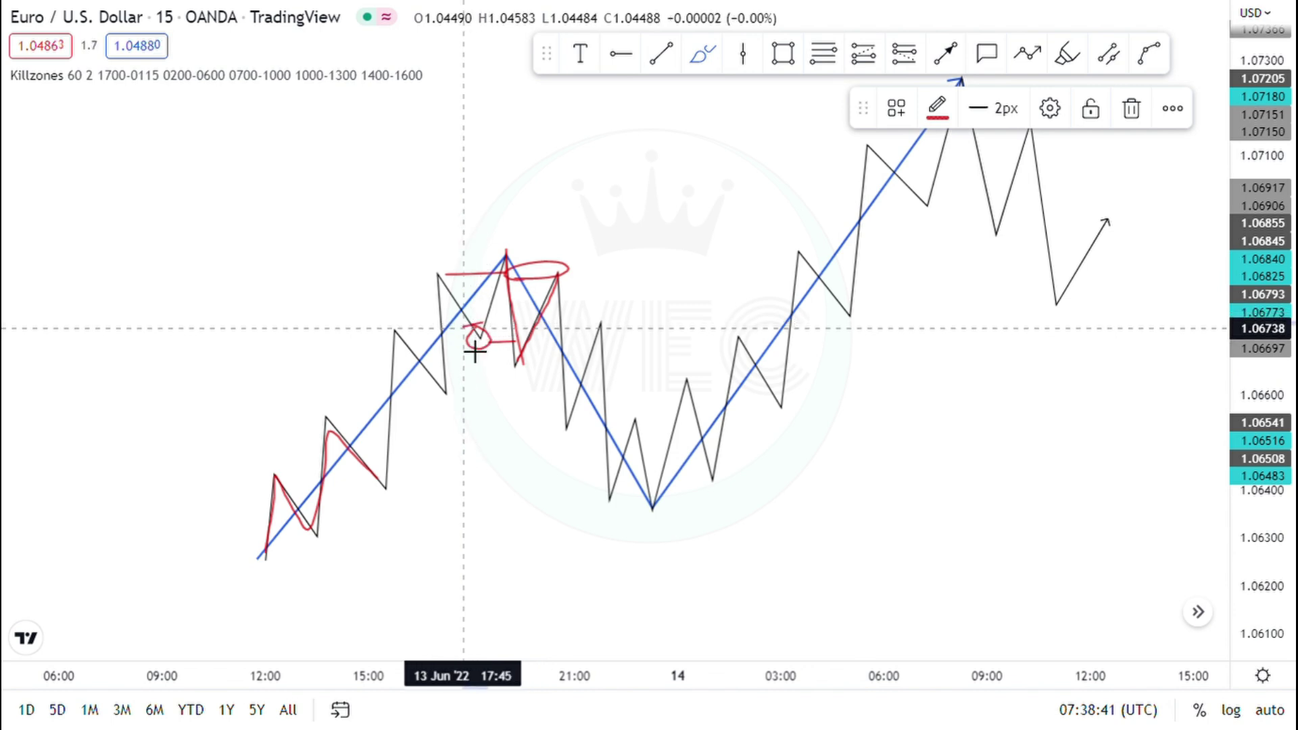
mouse_move(464, 340)
left_mouse_down()
mouse_move(490, 356)
mouse_move(515, 345)
mouse_move(520, 331)
mouse_move(498, 316)
left_mouse_up()
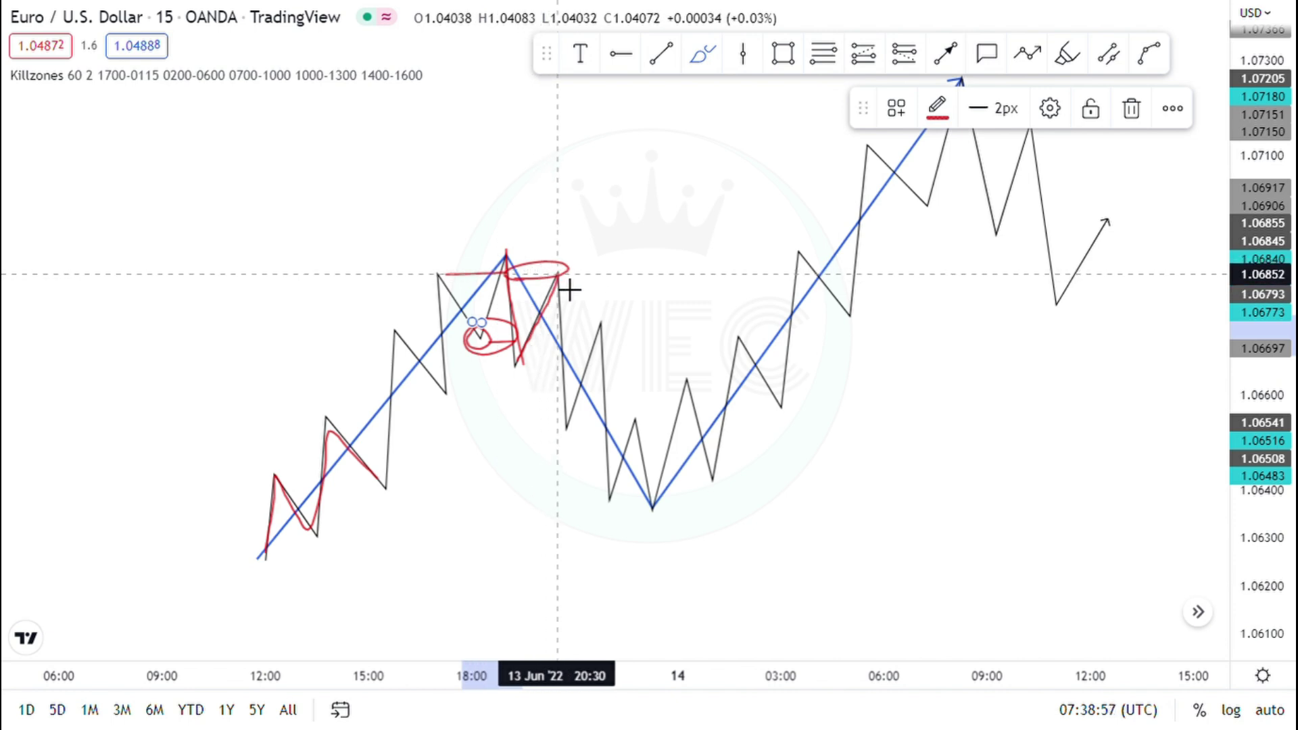
Step: Trace the following lower highs and lower lows of the downleg in red, marking the broken lows with short horizontal strokes
mouse_move(570, 305)
left_mouse_down()
mouse_move(574, 453)
mouse_move(616, 341)
left_mouse_up()
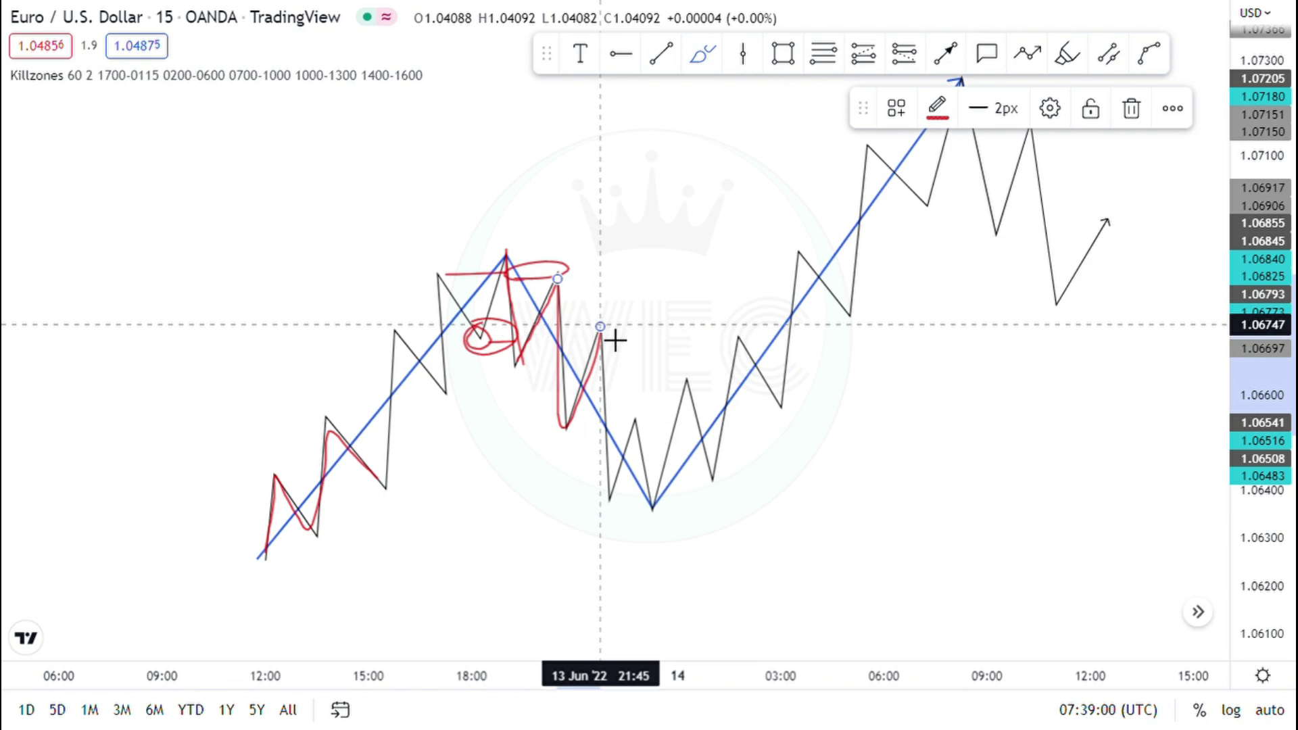
mouse_move(529, 383)
left_mouse_down()
mouse_move(570, 381)
mouse_move(557, 366)
left_mouse_up()
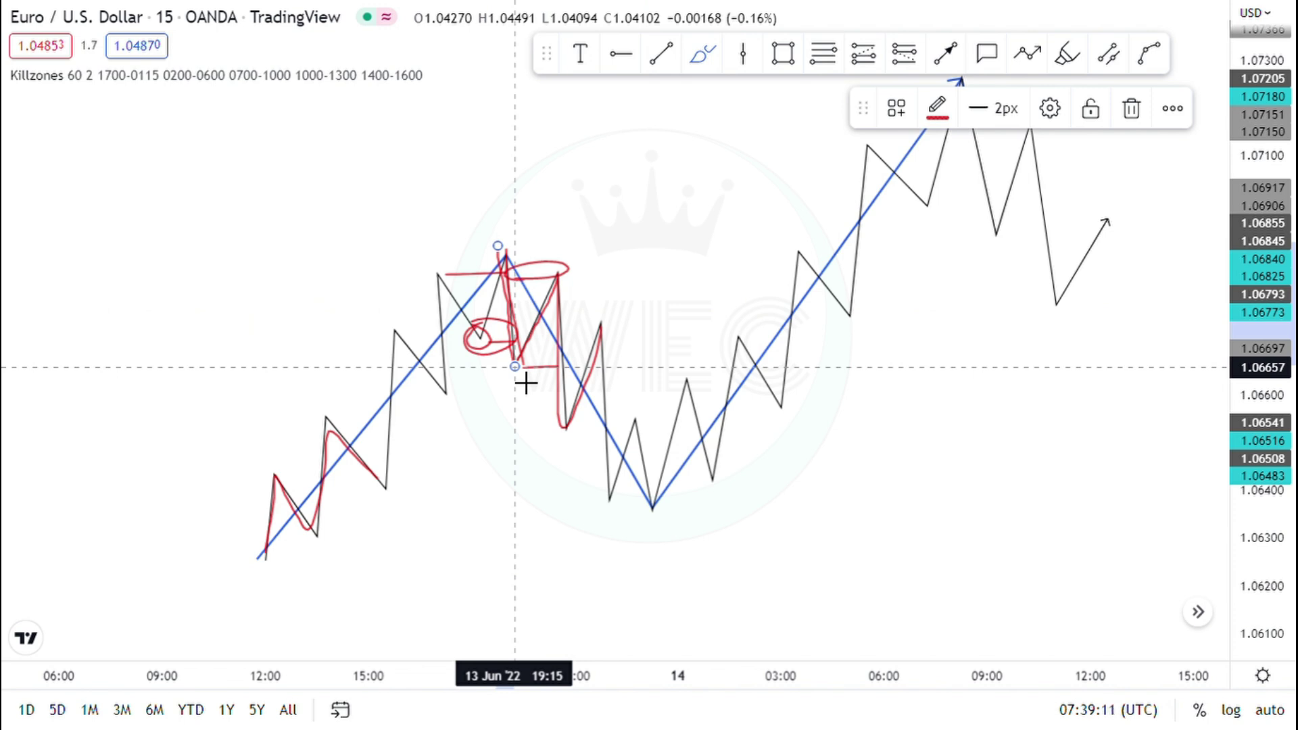
left_click_drag(557, 274, 567, 415)
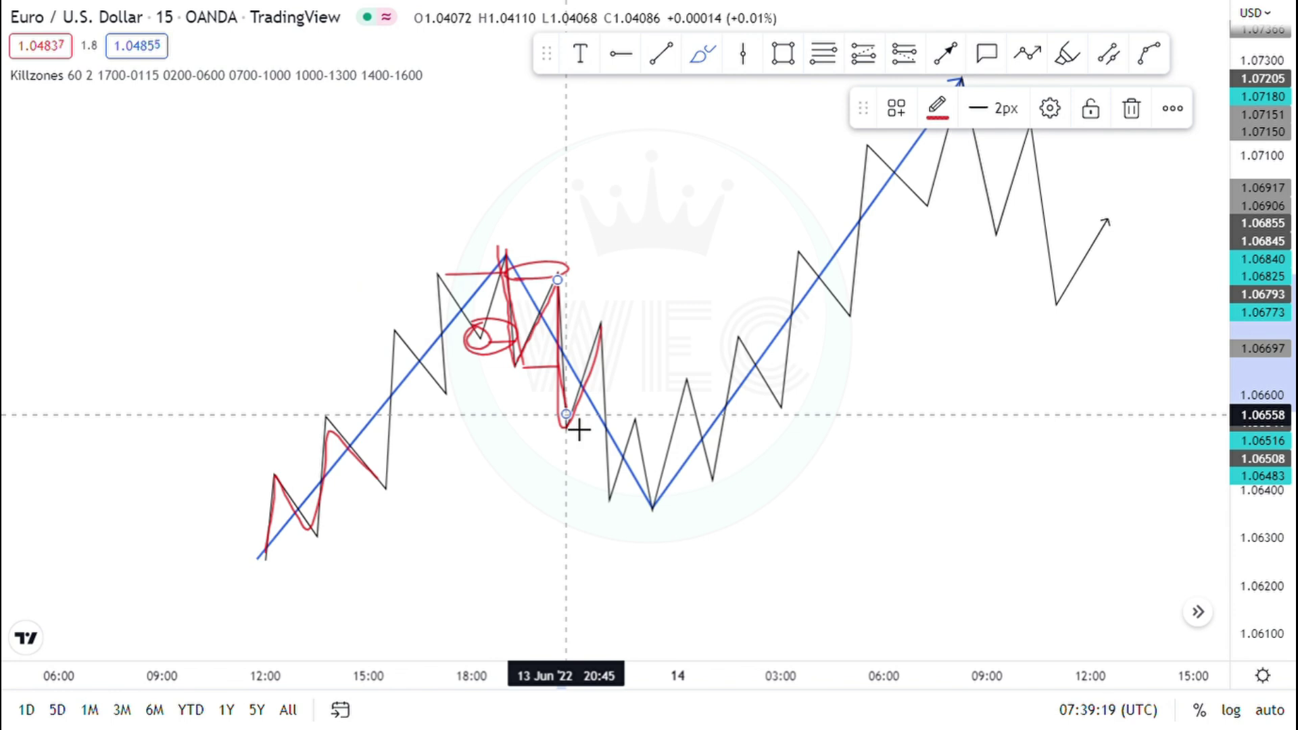
left_click(615, 346)
left_click_drag(612, 438, 610, 472)
mouse_move(609, 517)
left_mouse_down()
mouse_move(583, 449)
mouse_move(604, 450)
left_mouse_up()
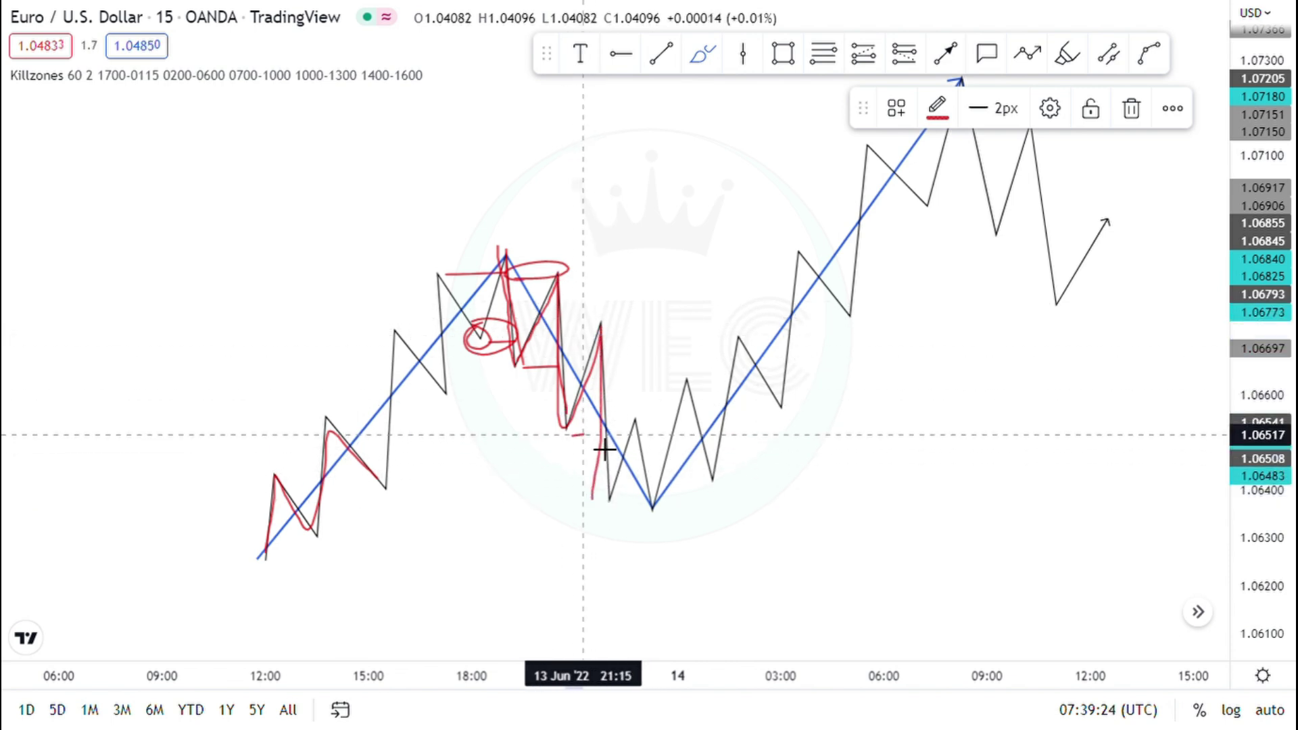
Step: Extend the upleg's origin zone to the downleg's bottom with two red lines, and trace and mark the upward structure break there
left_click_drag(407, 515, 627, 490)
mouse_move(316, 518)
left_mouse_down()
mouse_move(627, 517)
mouse_move(619, 476)
mouse_move(635, 420)
left_mouse_up()
mouse_move(659, 479)
left_mouse_down()
mouse_move(673, 529)
mouse_move(704, 388)
mouse_move(687, 378)
left_mouse_up()
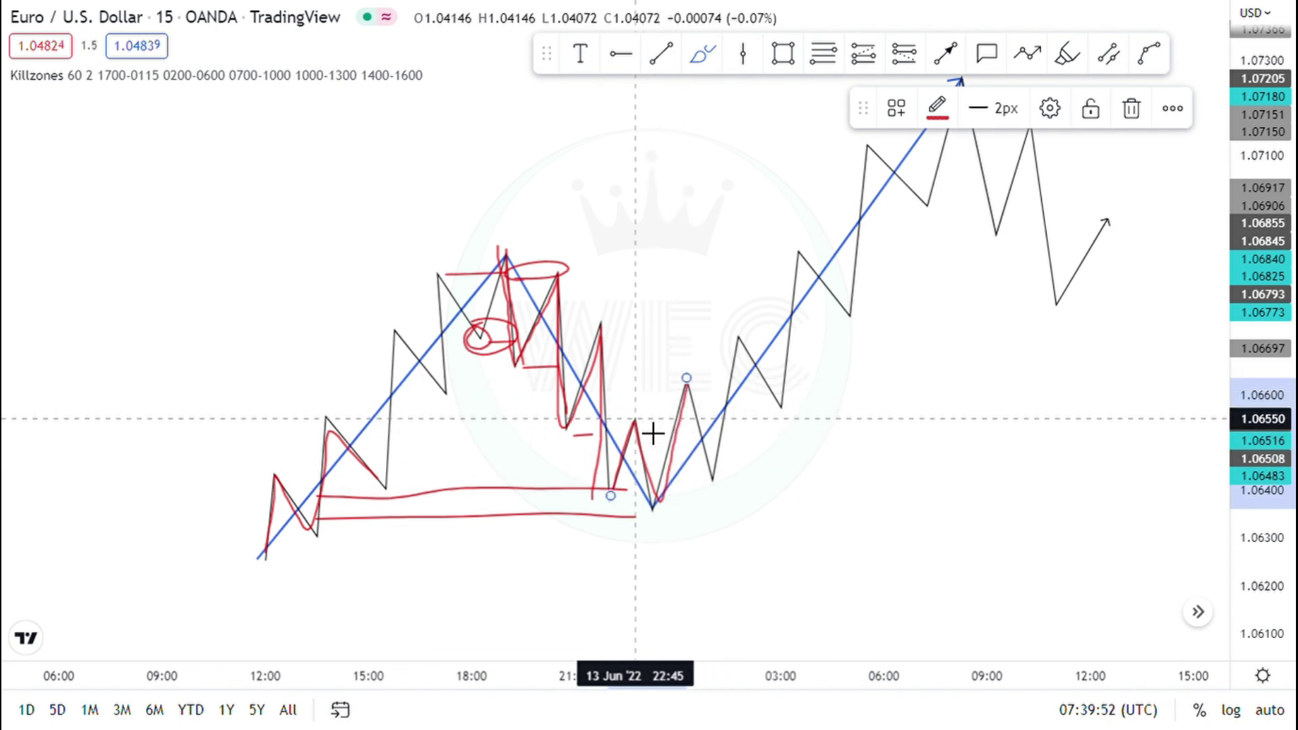
left_click_drag(641, 419, 662, 419)
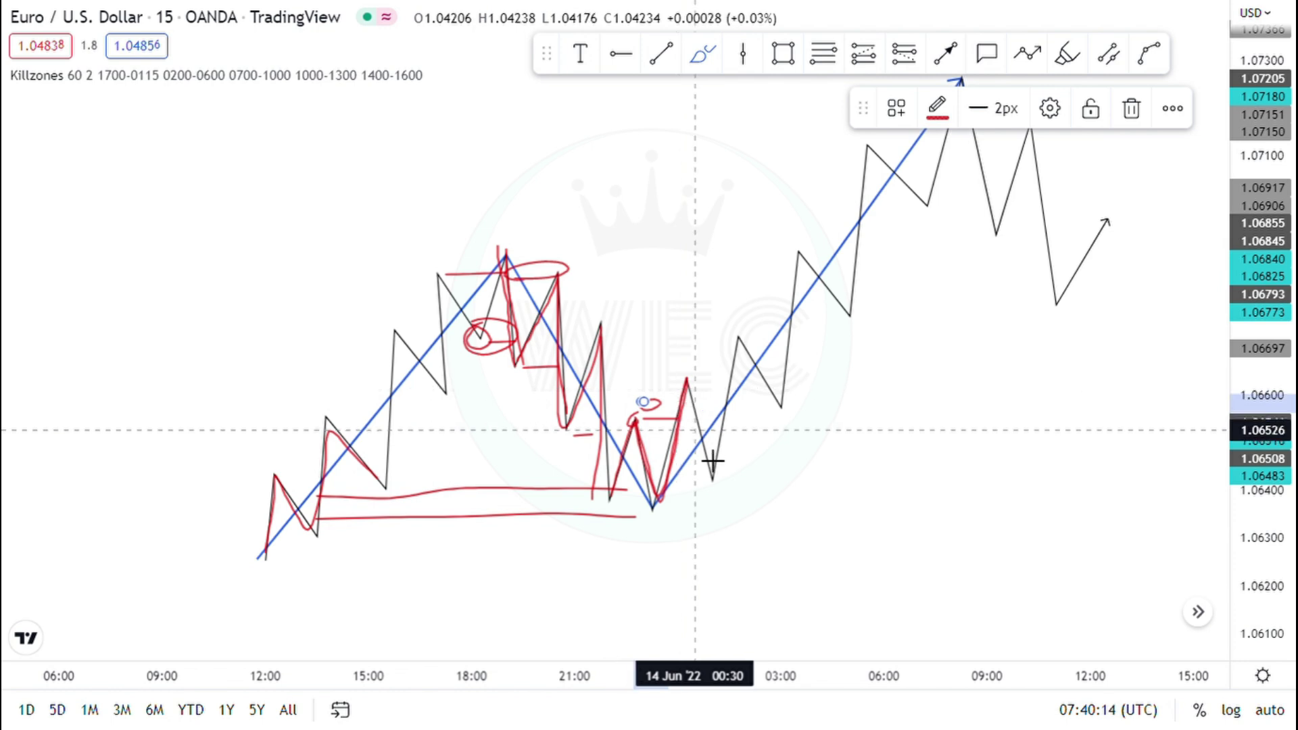
mouse_move(675, 476)
left_mouse_down()
mouse_move(731, 475)
mouse_move(714, 484)
left_mouse_up()
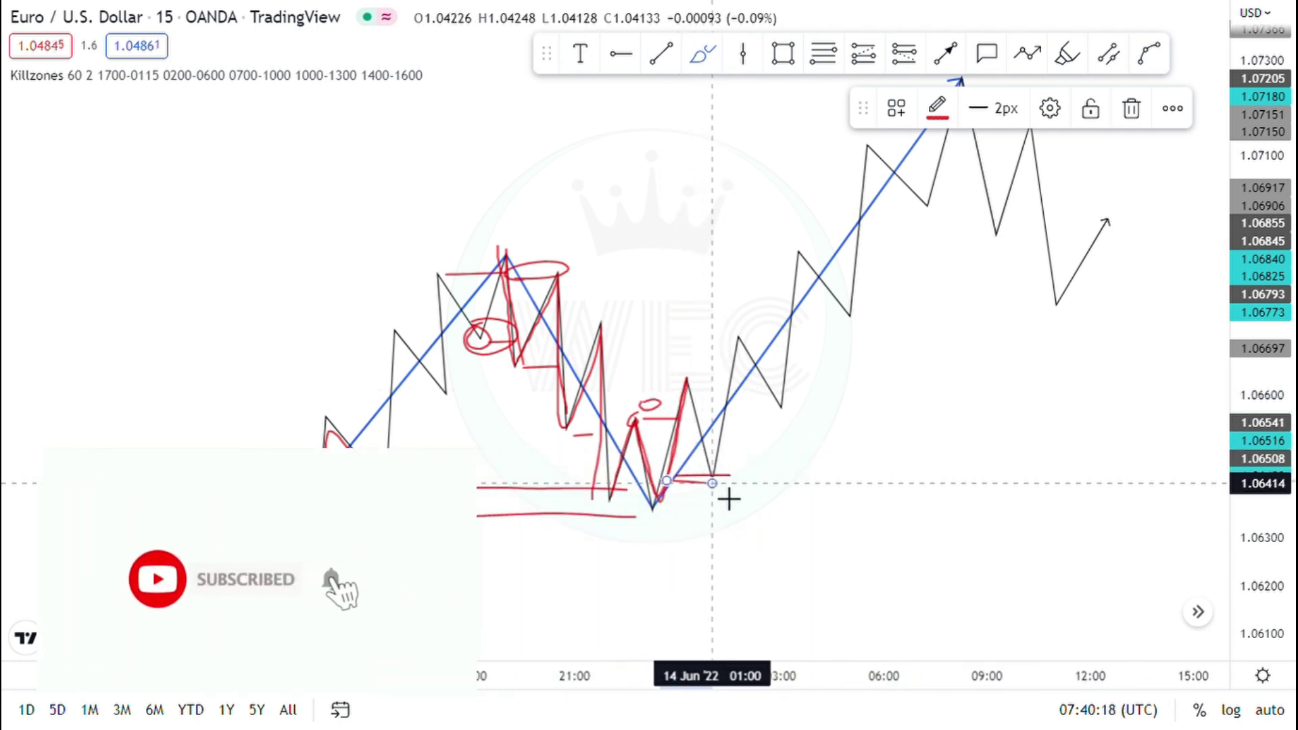
Step: Draw a rectangle over the 30–31 May swing high on the 4h chart, from 1.07891 to 1.07779, and fill it pink
scroll(729, 500, "down", 5)
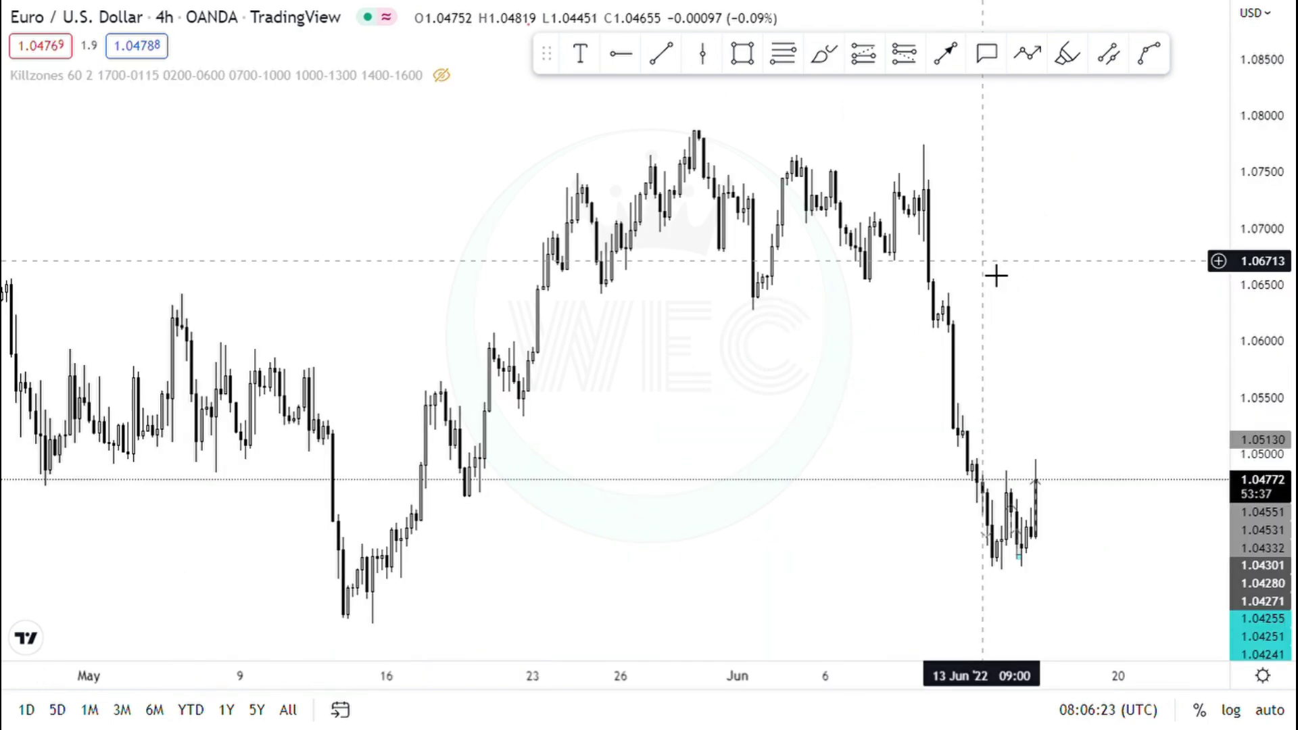
scroll(711, 292, "left", 3)
scroll(711, 292, "up", 2)
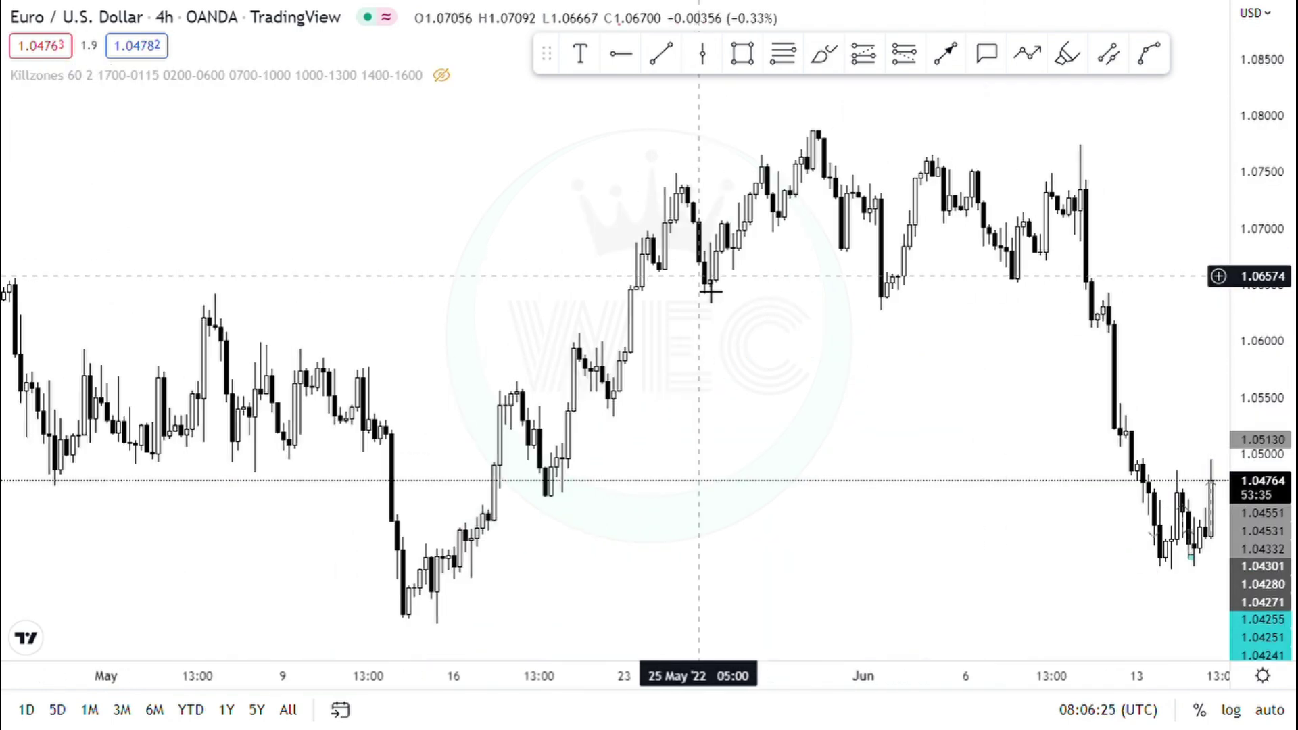
left_click_drag(740, 327, 687, 334)
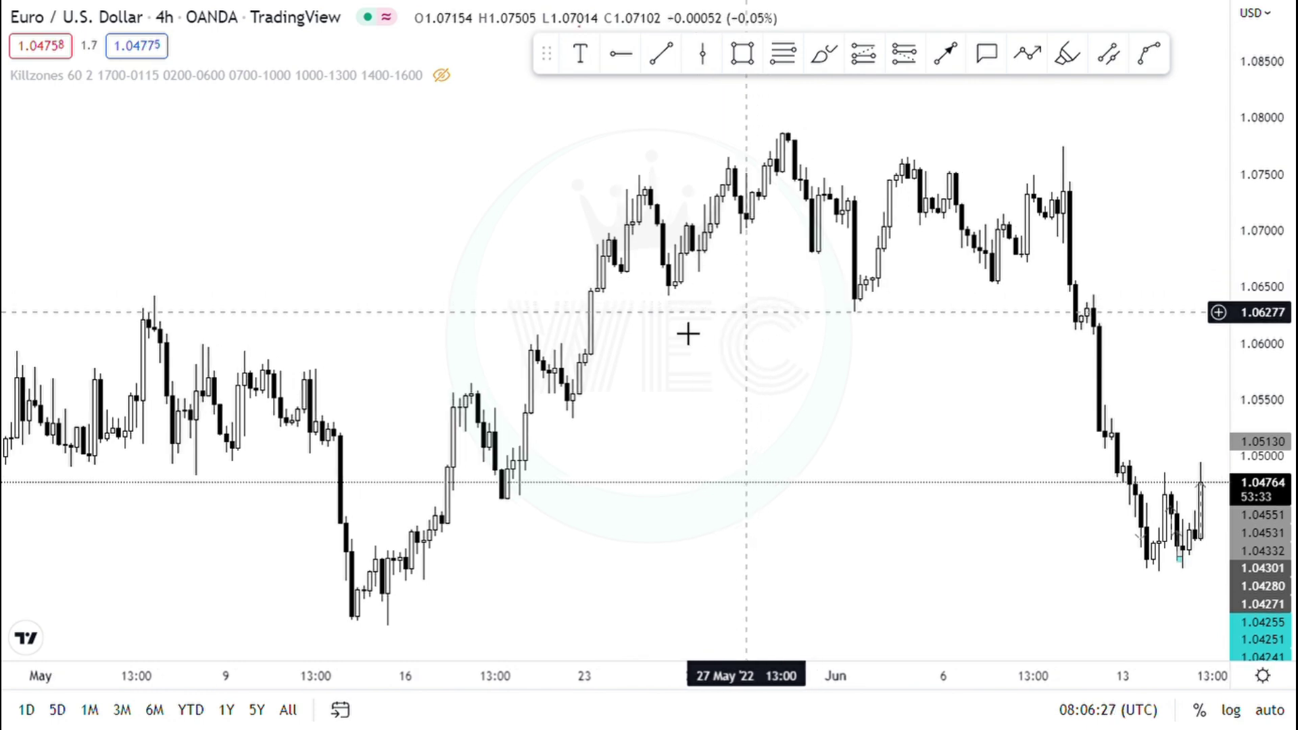
left_click(739, 57)
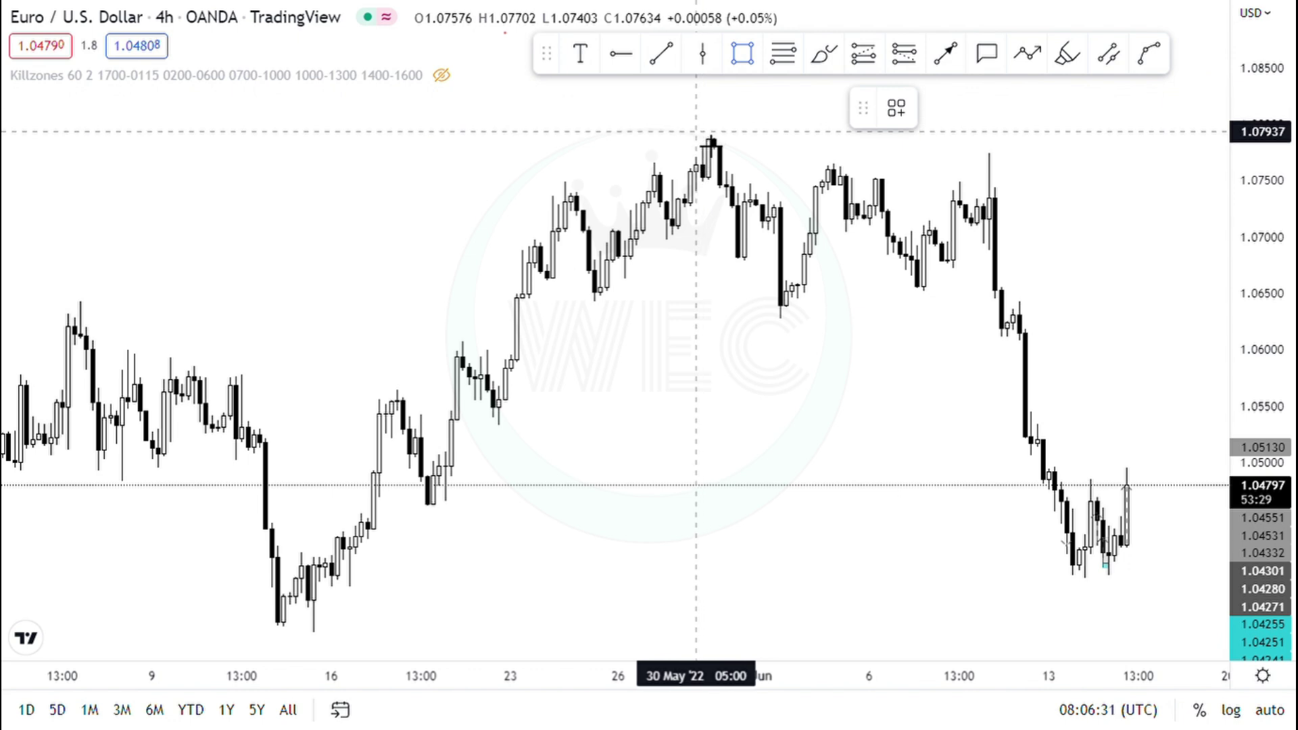
scroll(711, 146, "right", 1)
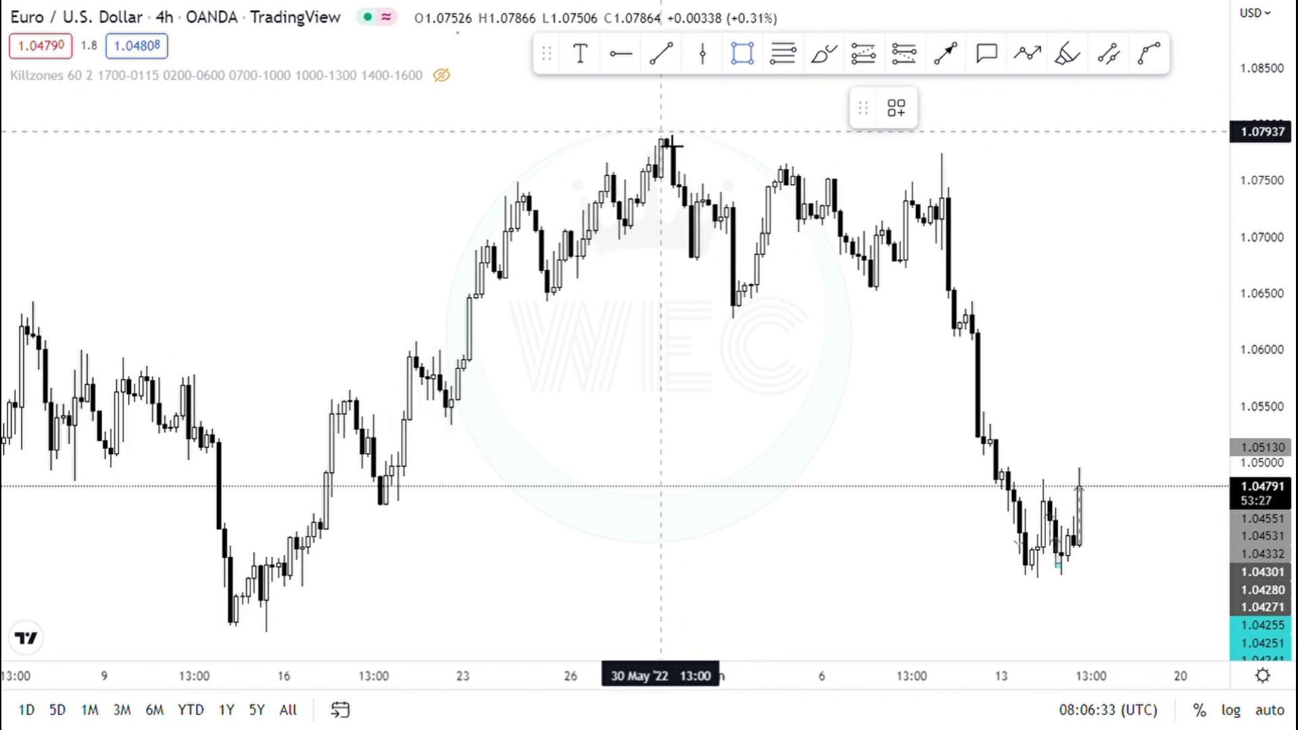
left_click(659, 150)
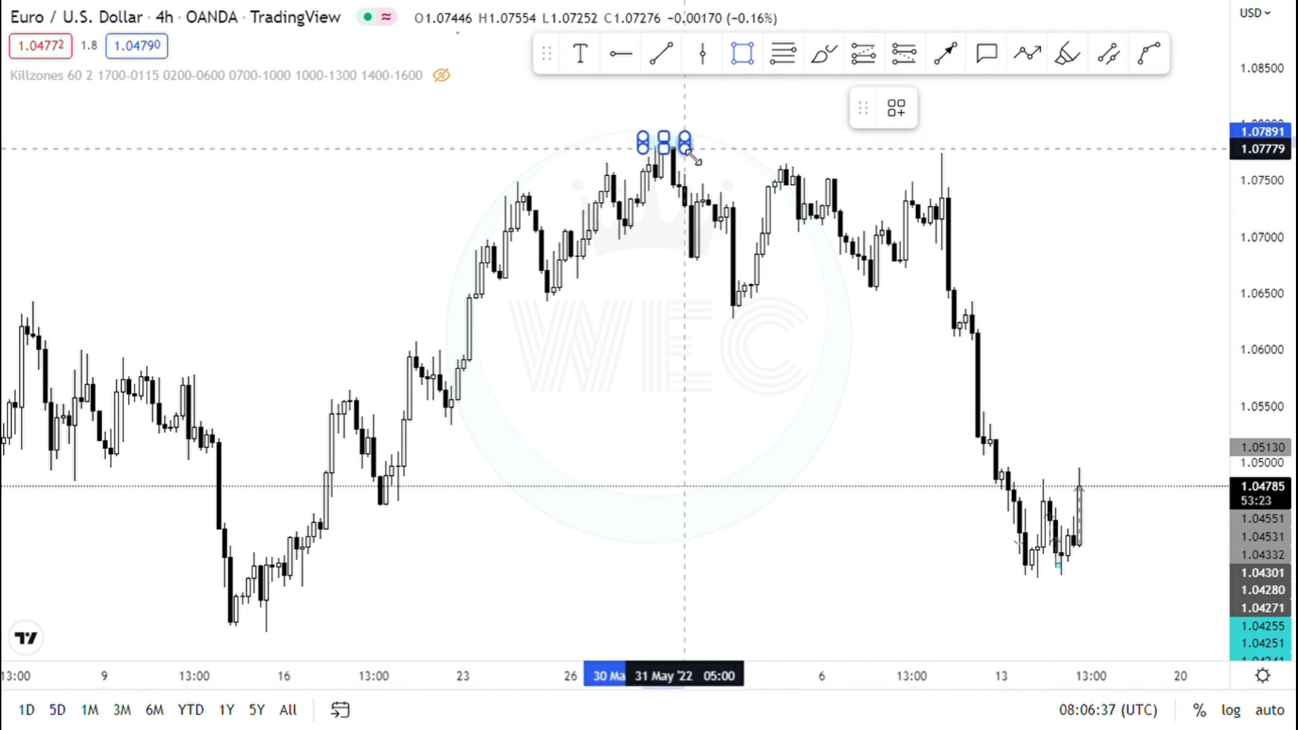
left_click(689, 153)
left_click(976, 107)
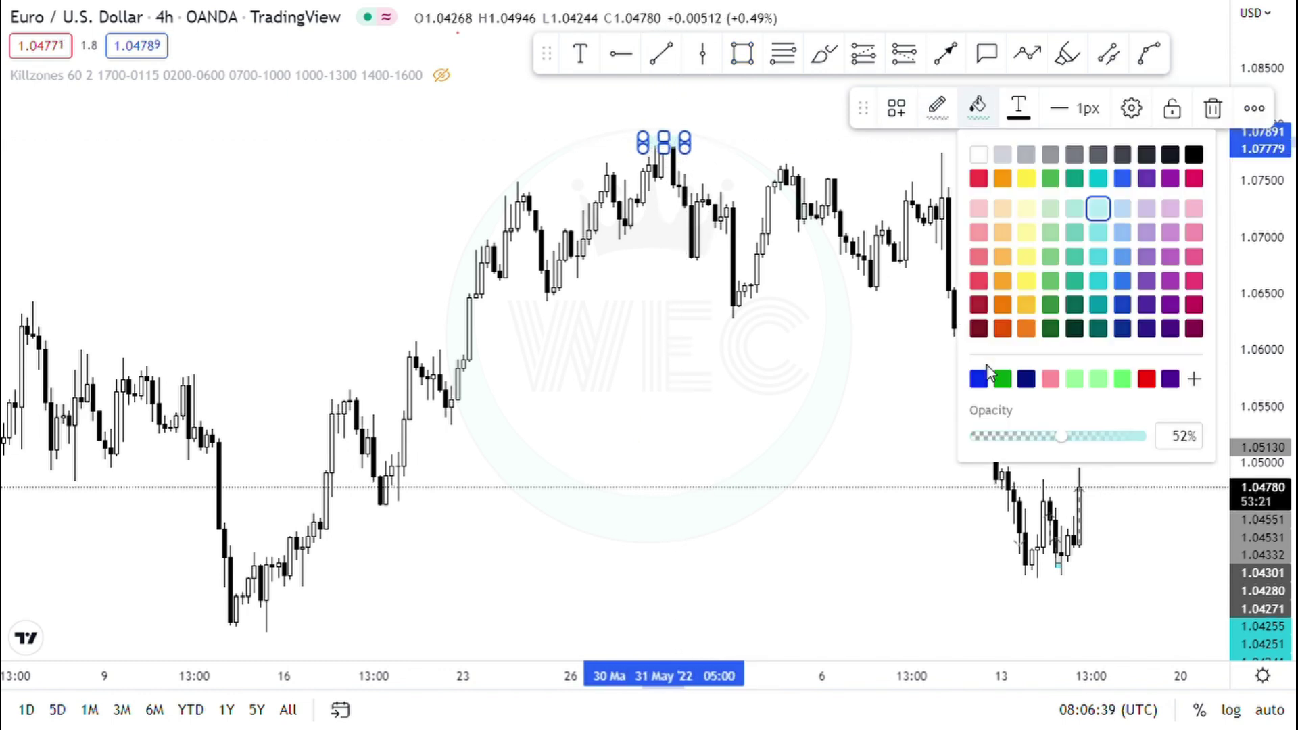
left_click(1051, 380)
left_click(835, 381)
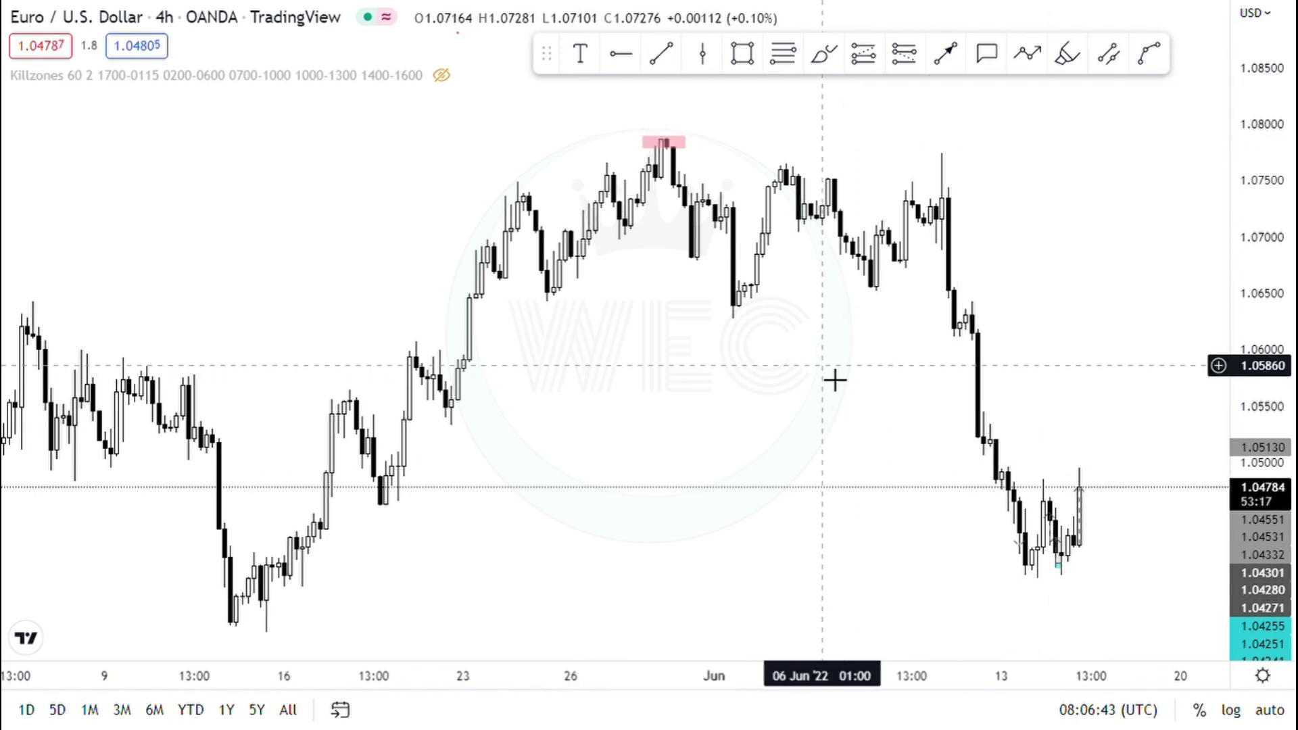
Step: Draw a matching pink rectangle over the 1 June swing low, from 1.06388 to 1.06240
left_click(744, 54)
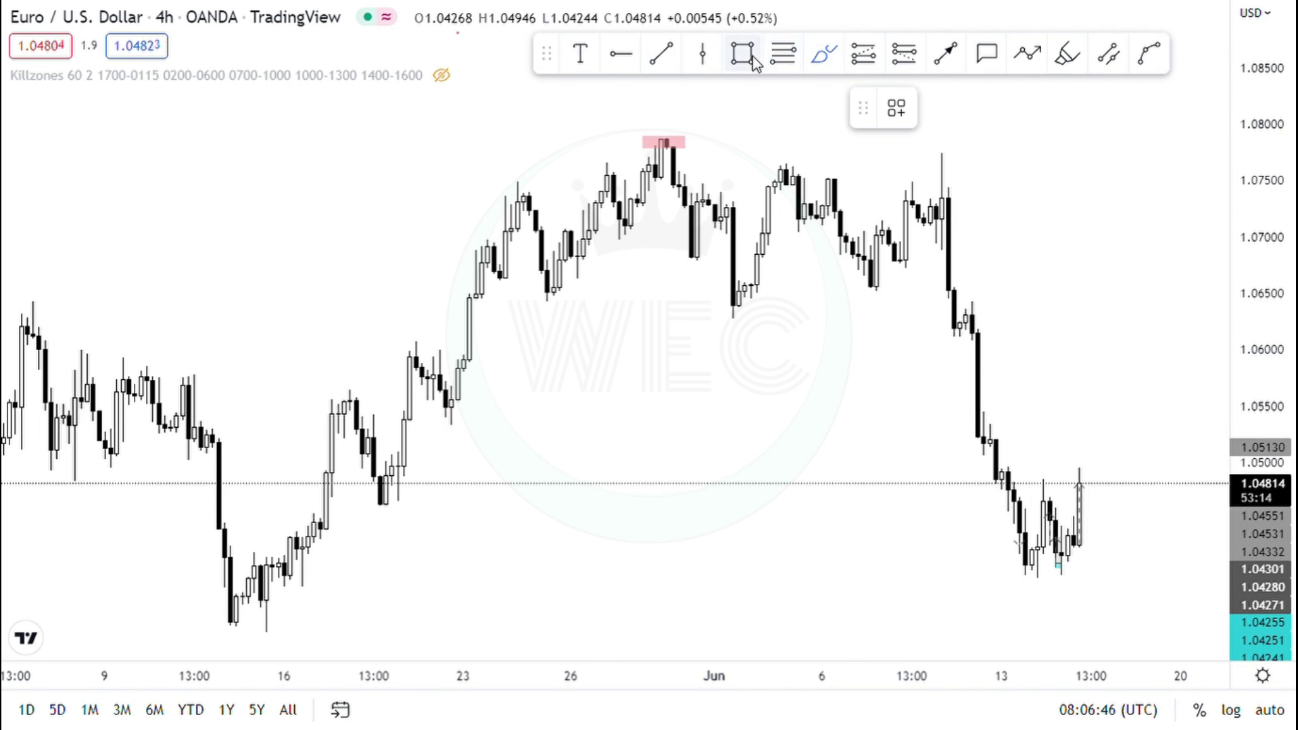
left_click(745, 324)
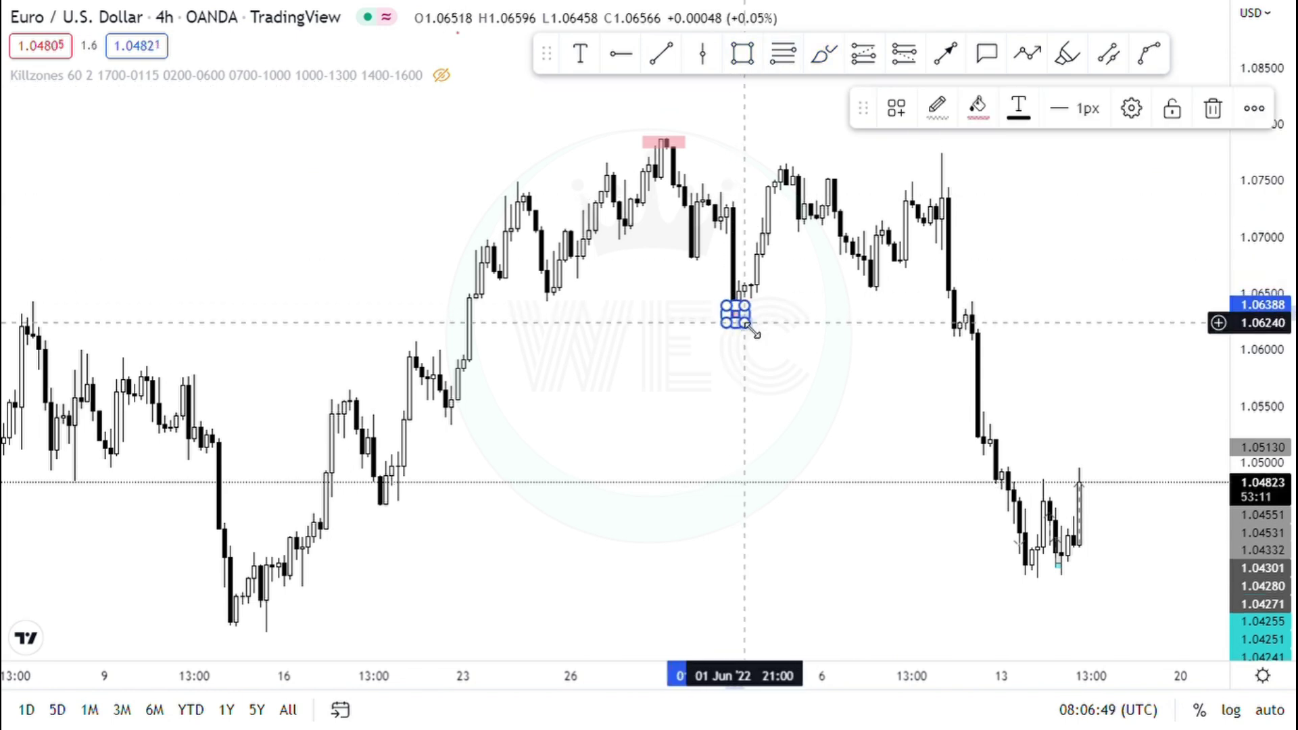
left_click(831, 372)
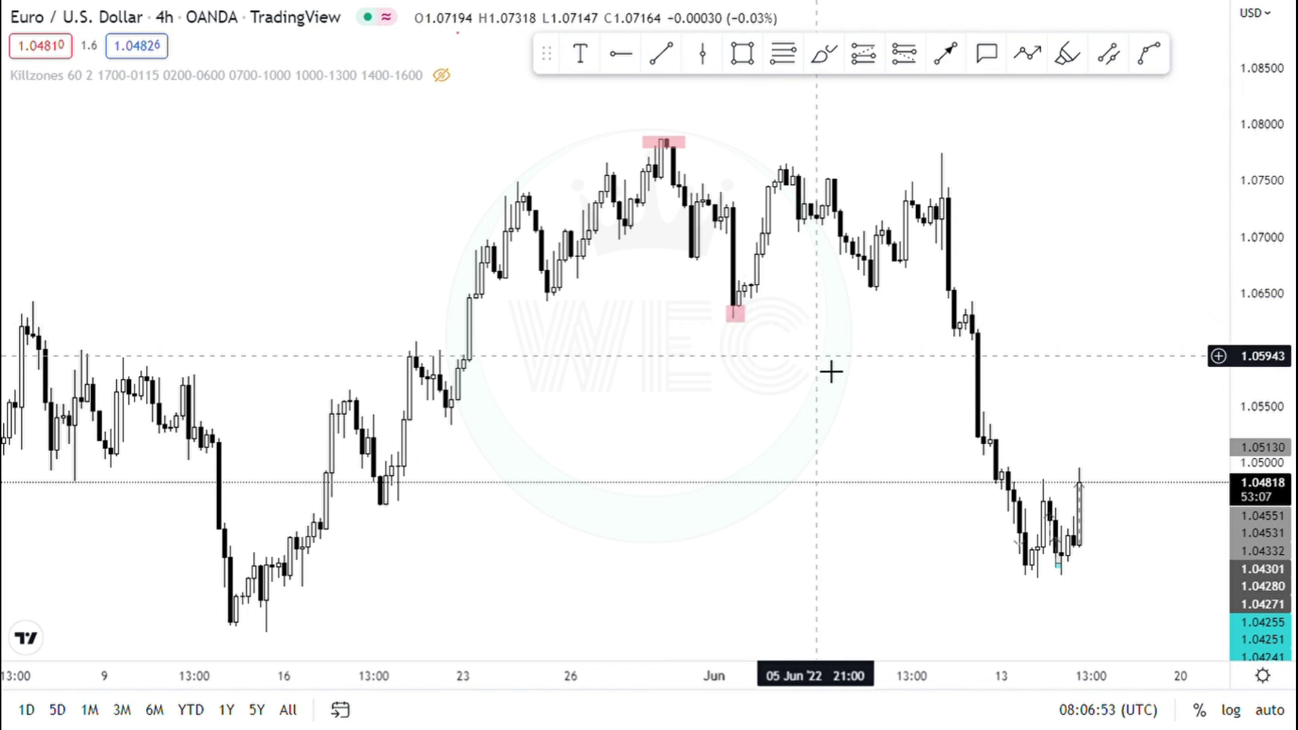
scroll(831, 371, "up", 4)
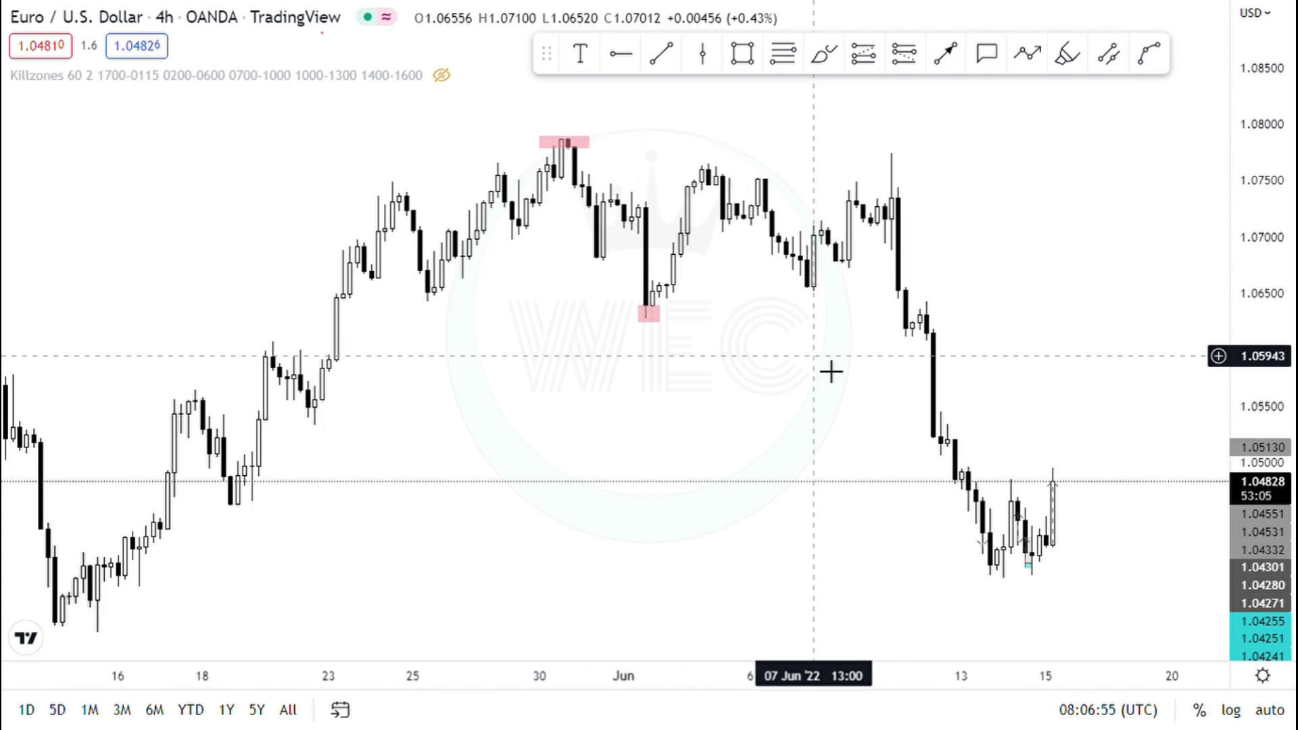
left_click_drag(1264, 473, 1263, 503)
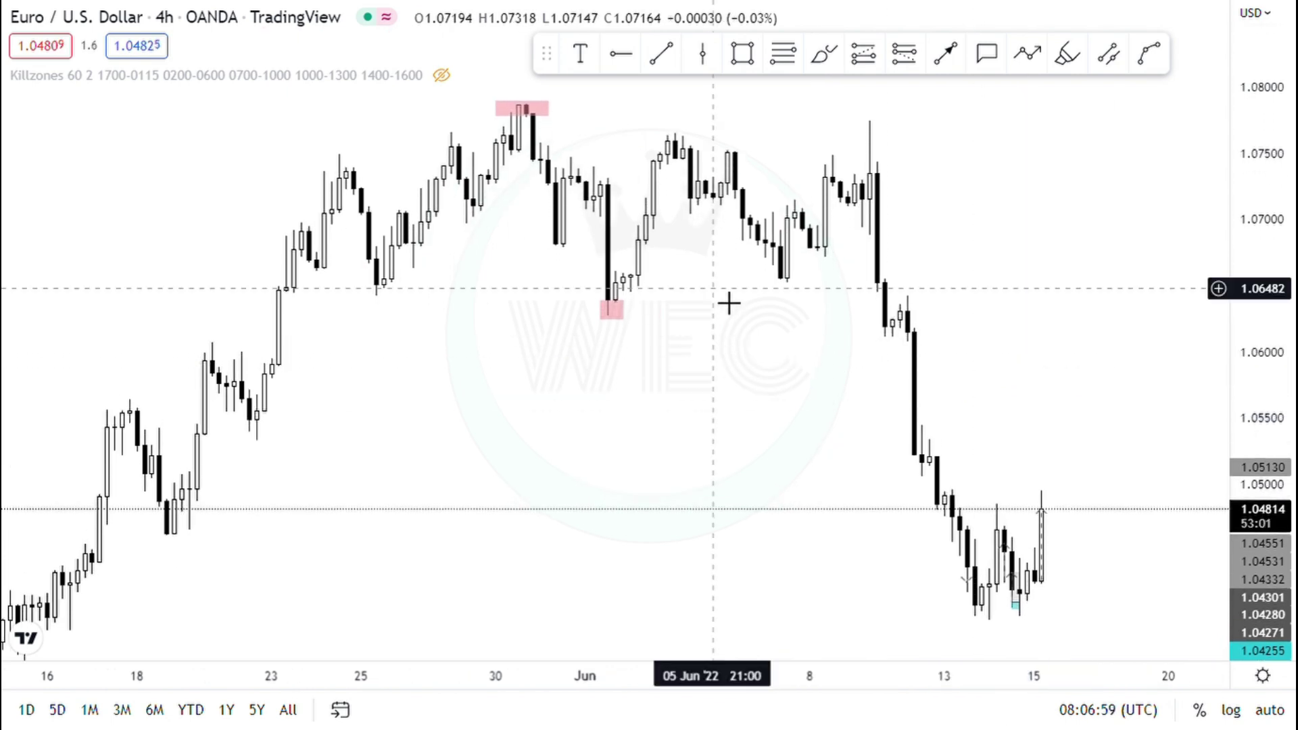
Step: Draw a rectangle over the 31 May internal low, from 1.06869 to 1.06766, and fill it light turquoise
left_click(743, 54)
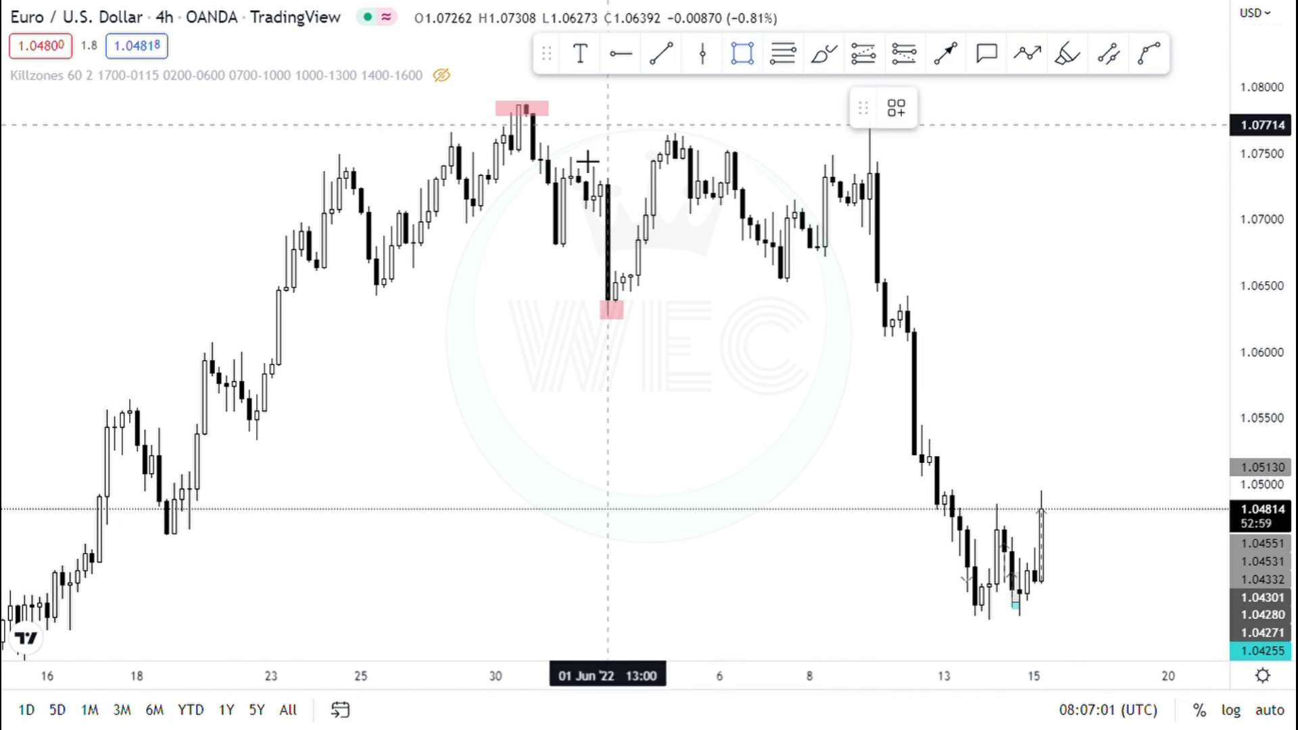
left_click(577, 262)
left_click(580, 259)
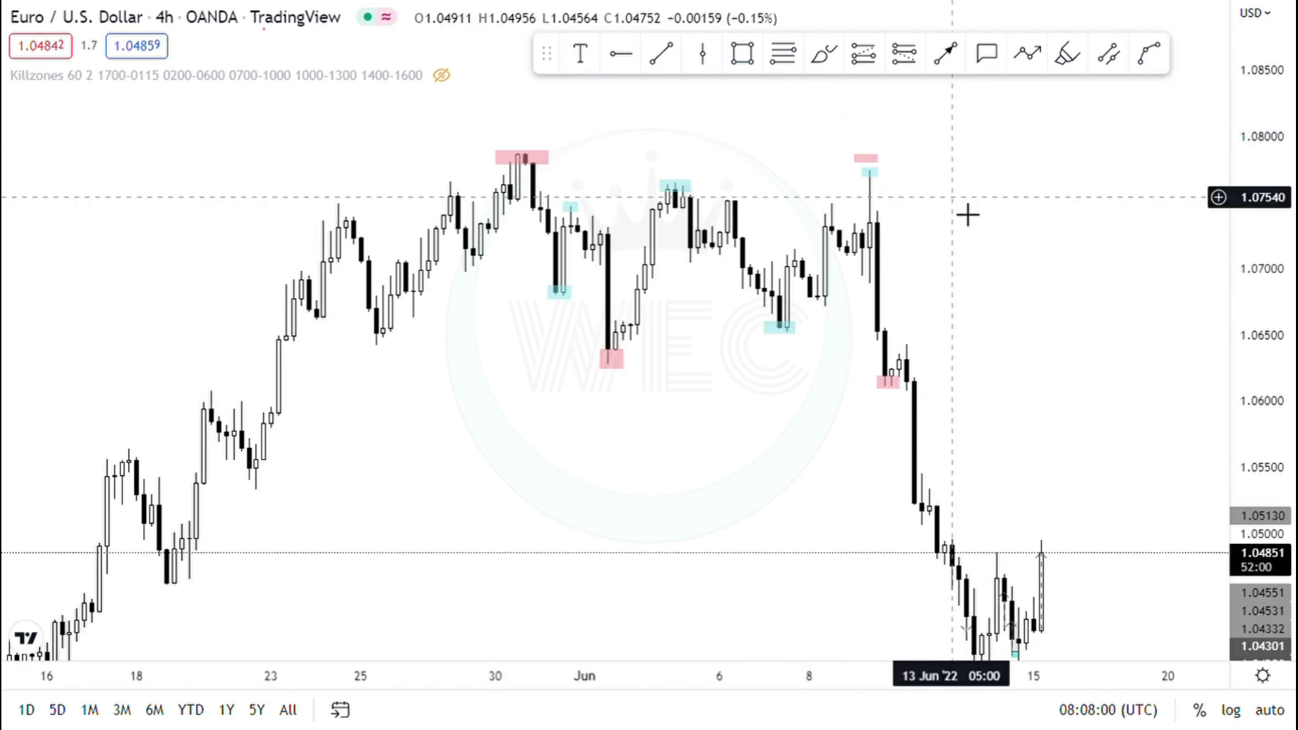
left_click_drag(974, 222, 999, 261)
left_click_drag(1262, 286, 826, 209)
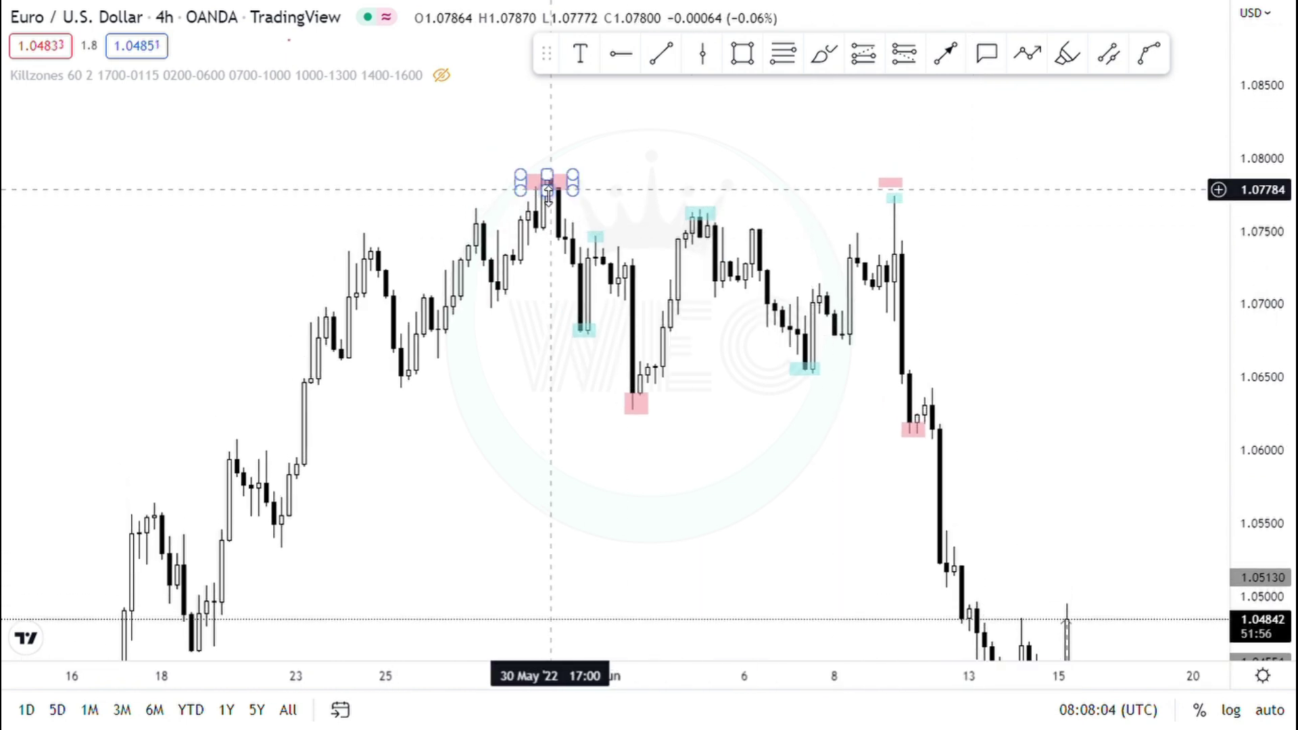
Step: Trace the internal swings from the 30 May high through the marked lows and highs up to the 9 June high with the red brush
left_click(825, 54)
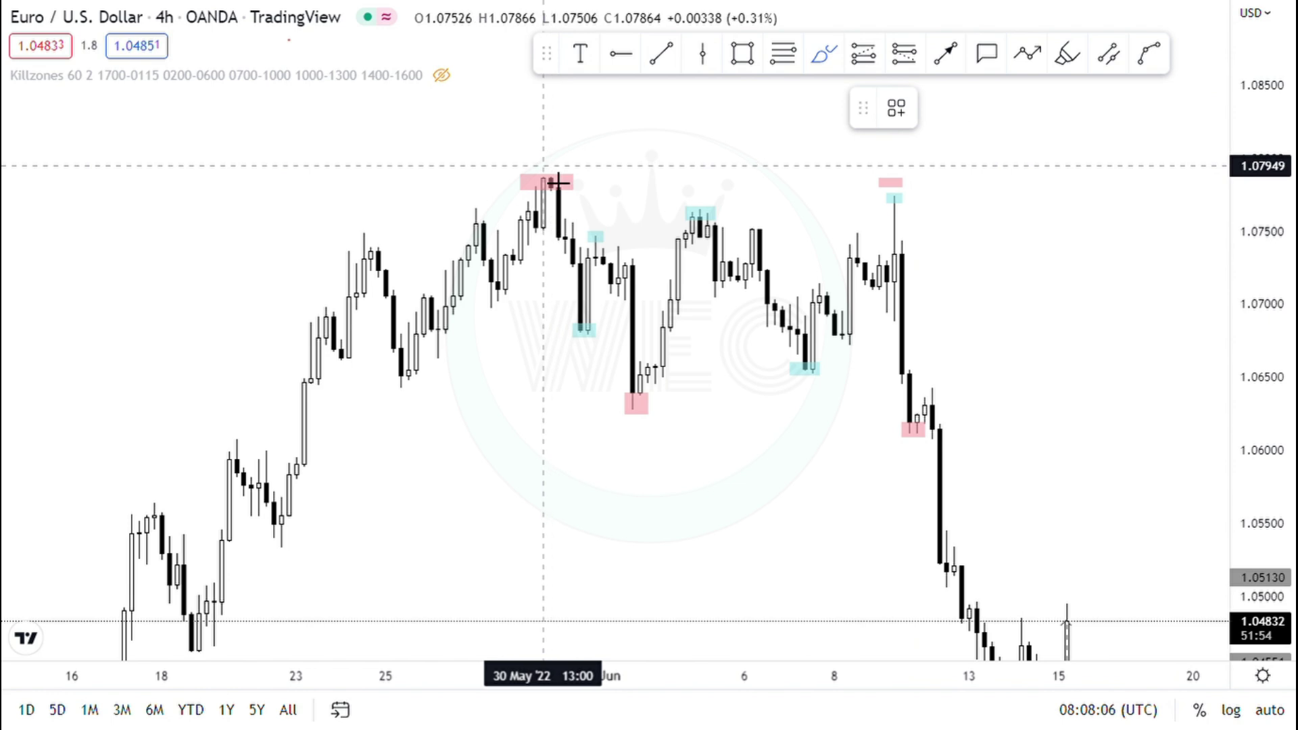
left_click(559, 183)
left_click_drag(653, 429, 640, 413)
key("ctrl+z")
left_click_drag(551, 178, 589, 344)
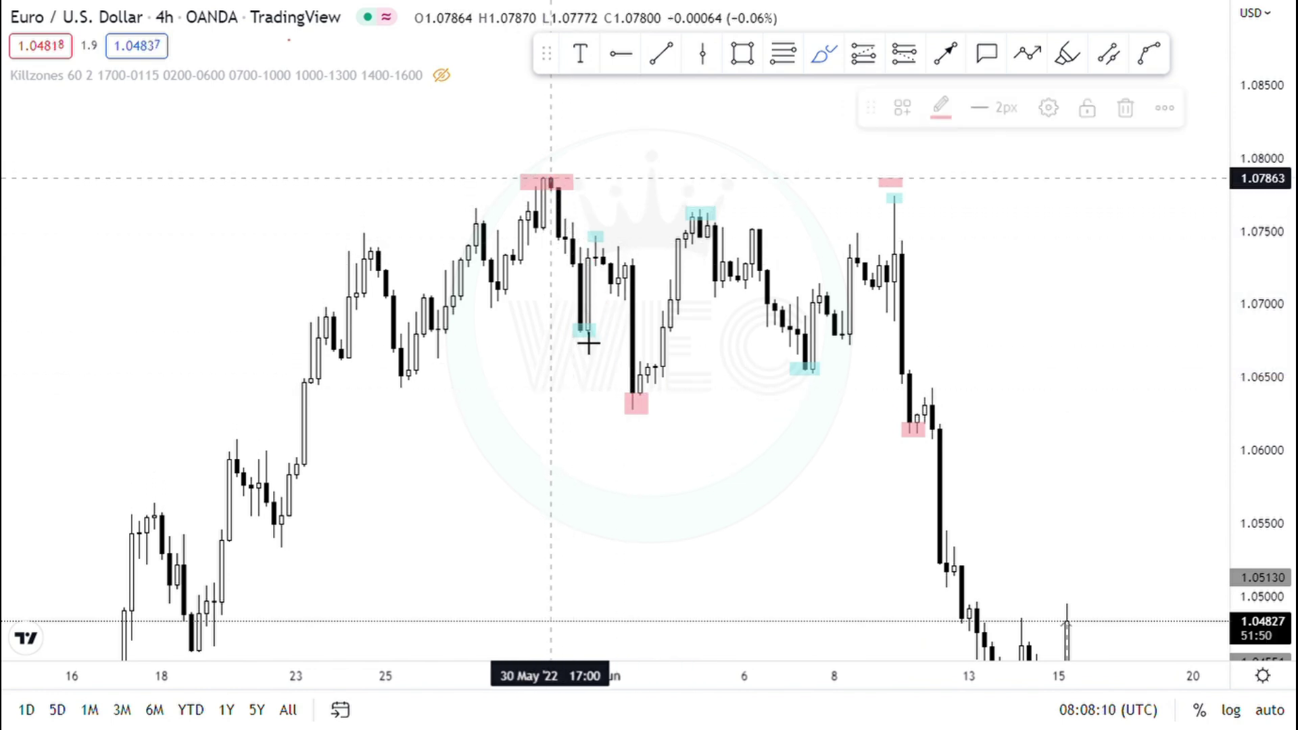
left_click(589, 345)
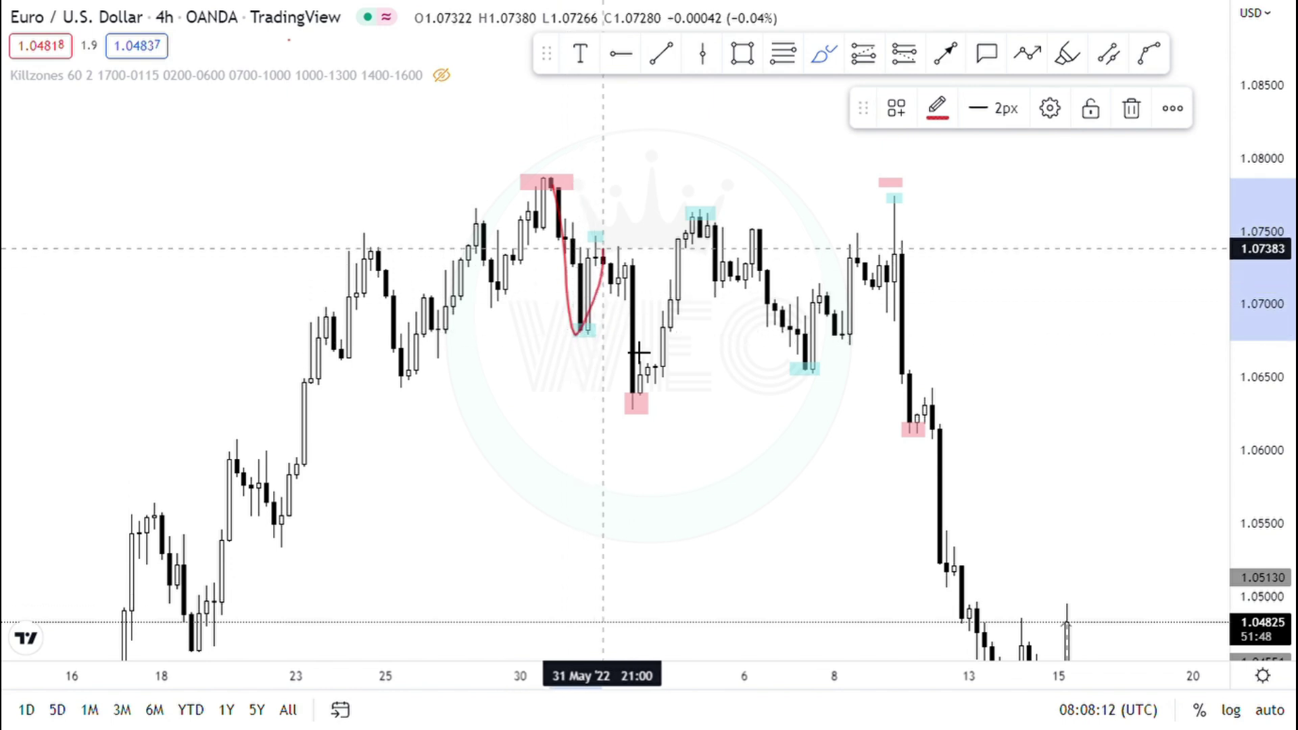
left_click(653, 403)
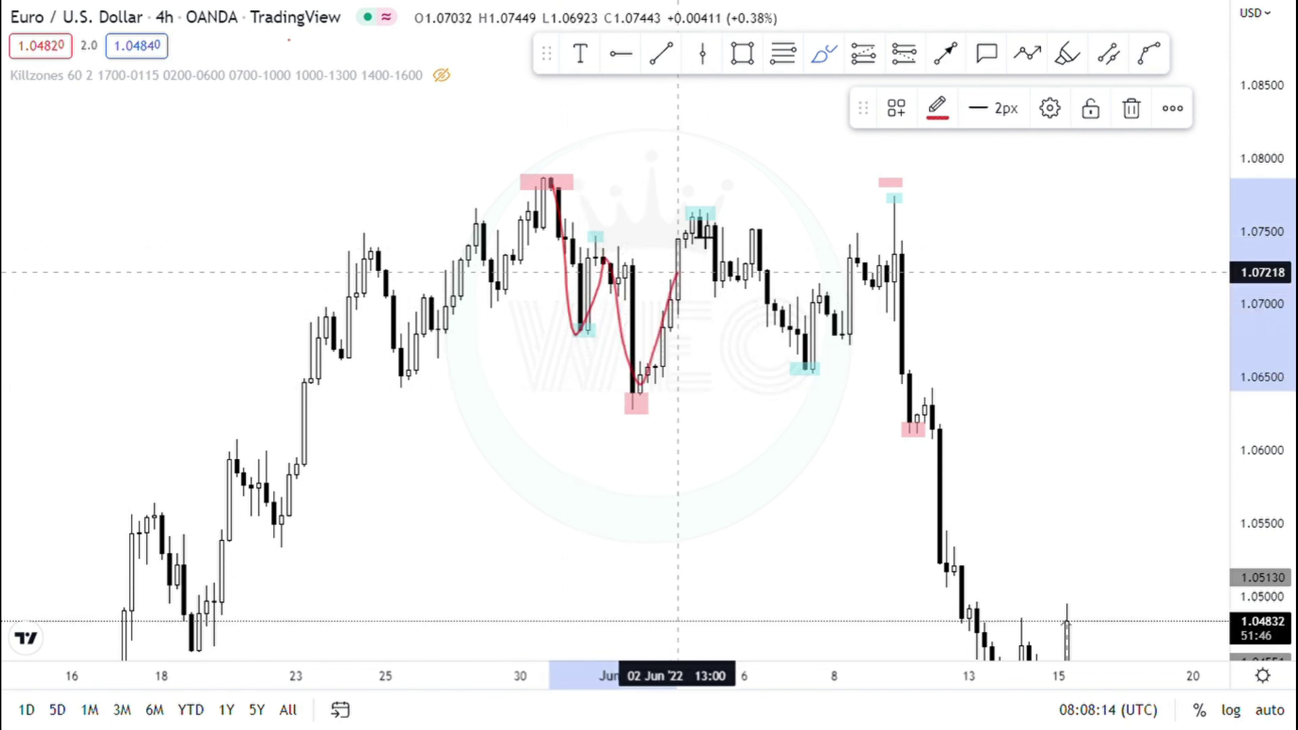
left_click(693, 211)
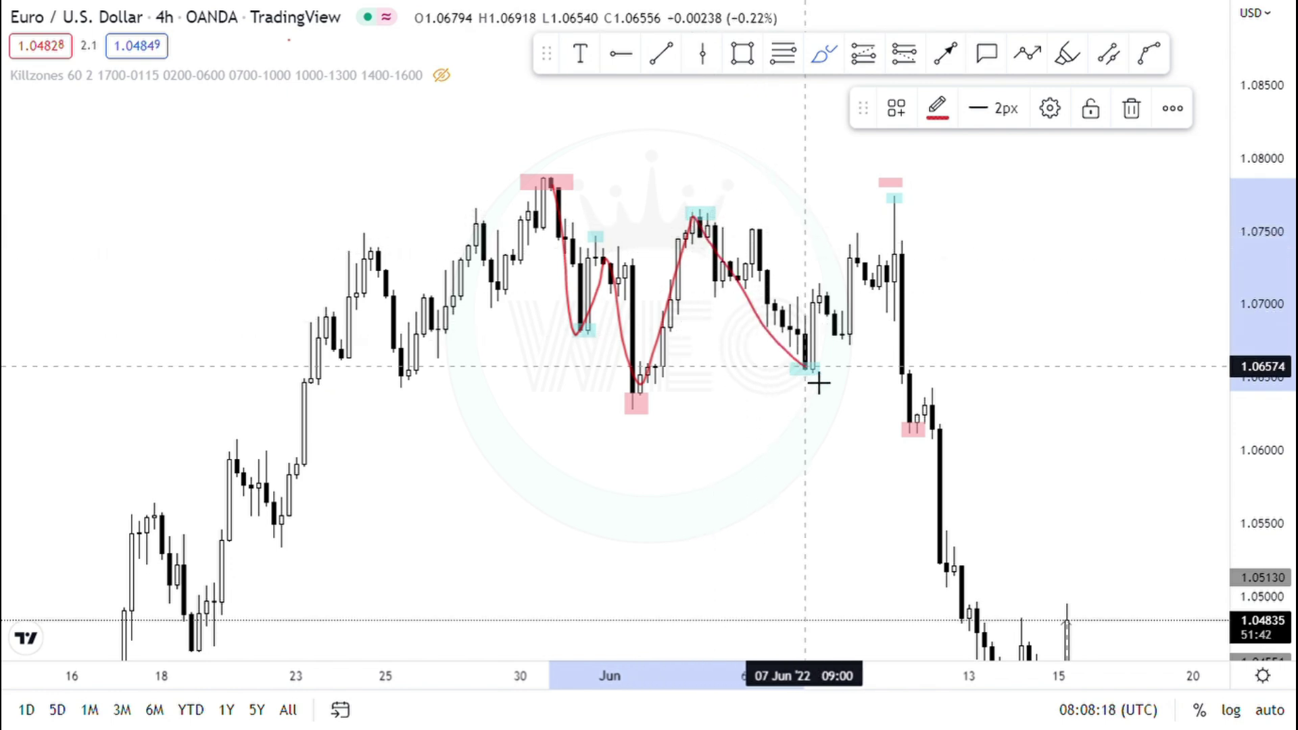
left_click(865, 308)
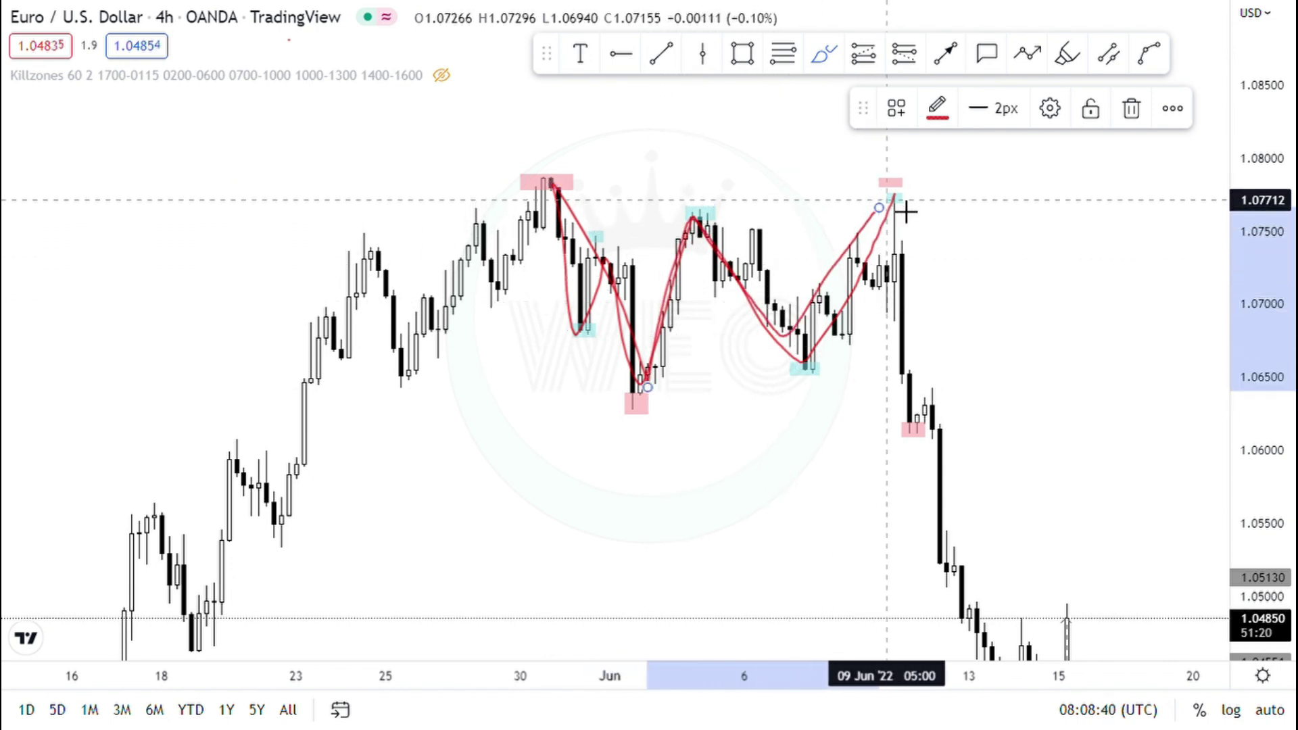
Step: Undo the red brush tracings between the 30 May and 9 June highs
mouse_move(904, 209)
left_mouse_down()
mouse_move(890, 209)
mouse_move(902, 230)
mouse_move(916, 203)
mouse_move(905, 203)
left_mouse_up()
key("ctrl+z")
key("ctrl+z")
key("ctrl+z")
key("ctrl+z")
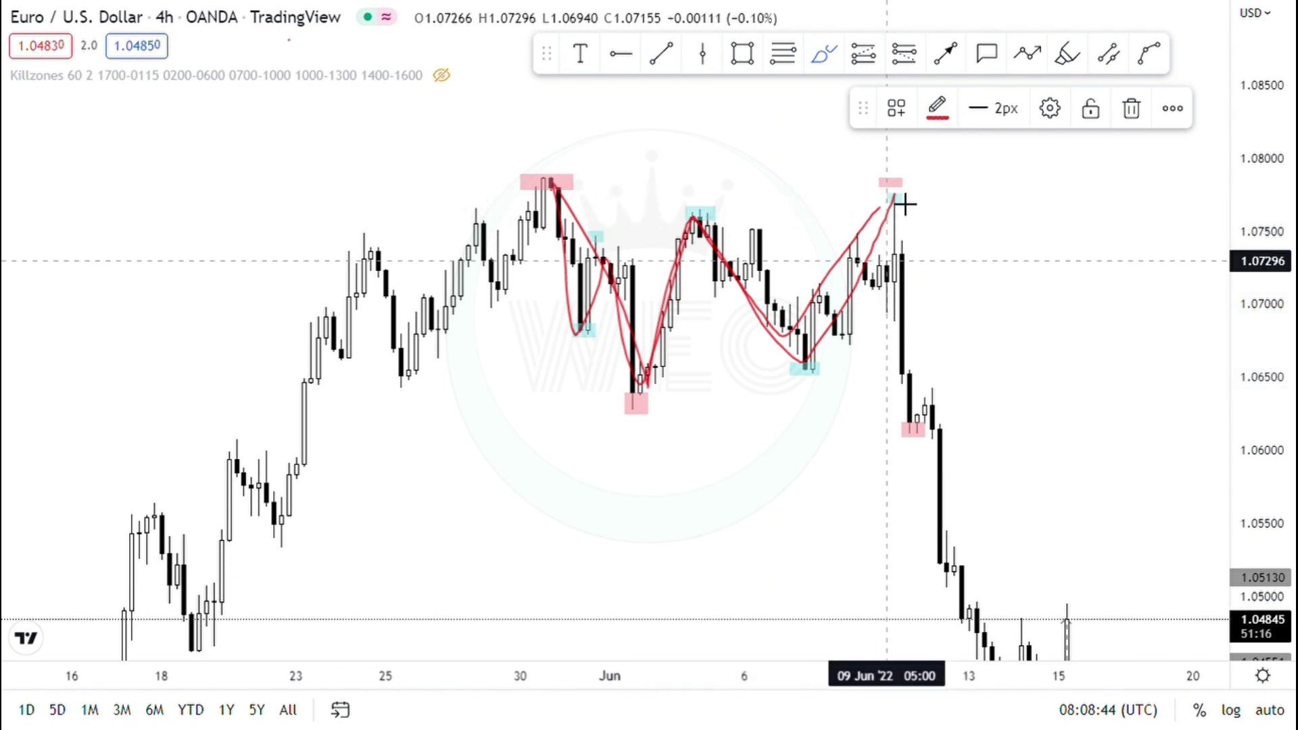
Step: Sketch the 9 June drop and a level line from the 1 June low across to it in red, and undo both strokes
left_click_drag(904, 203, 909, 431)
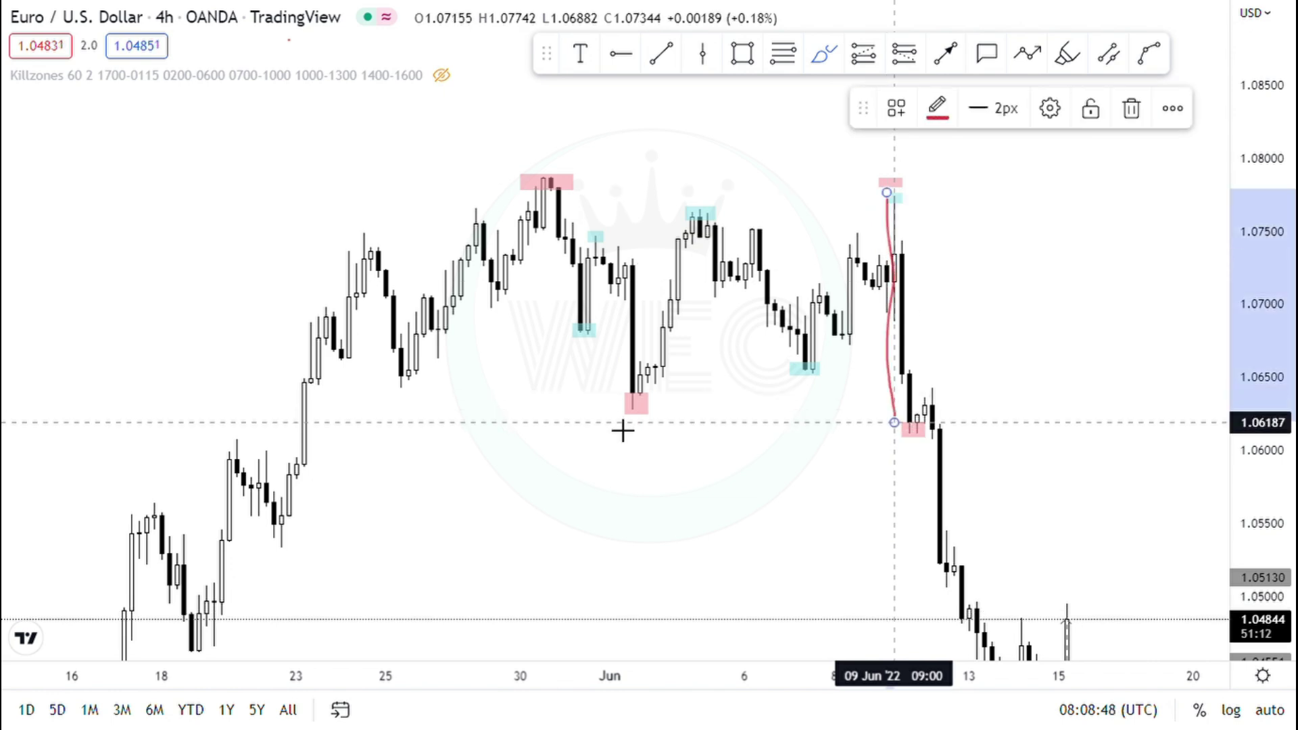
left_click_drag(640, 426, 894, 401)
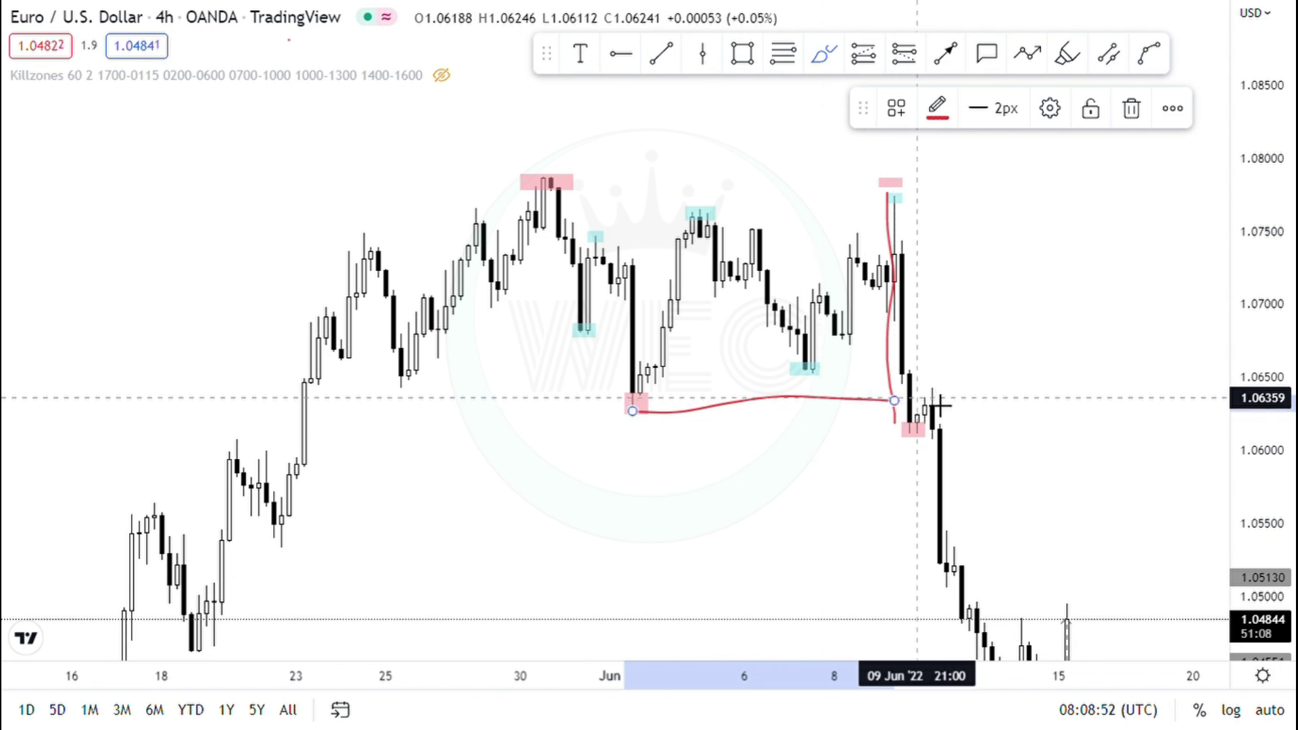
key("ctrl+z")
key("ctrl+z")
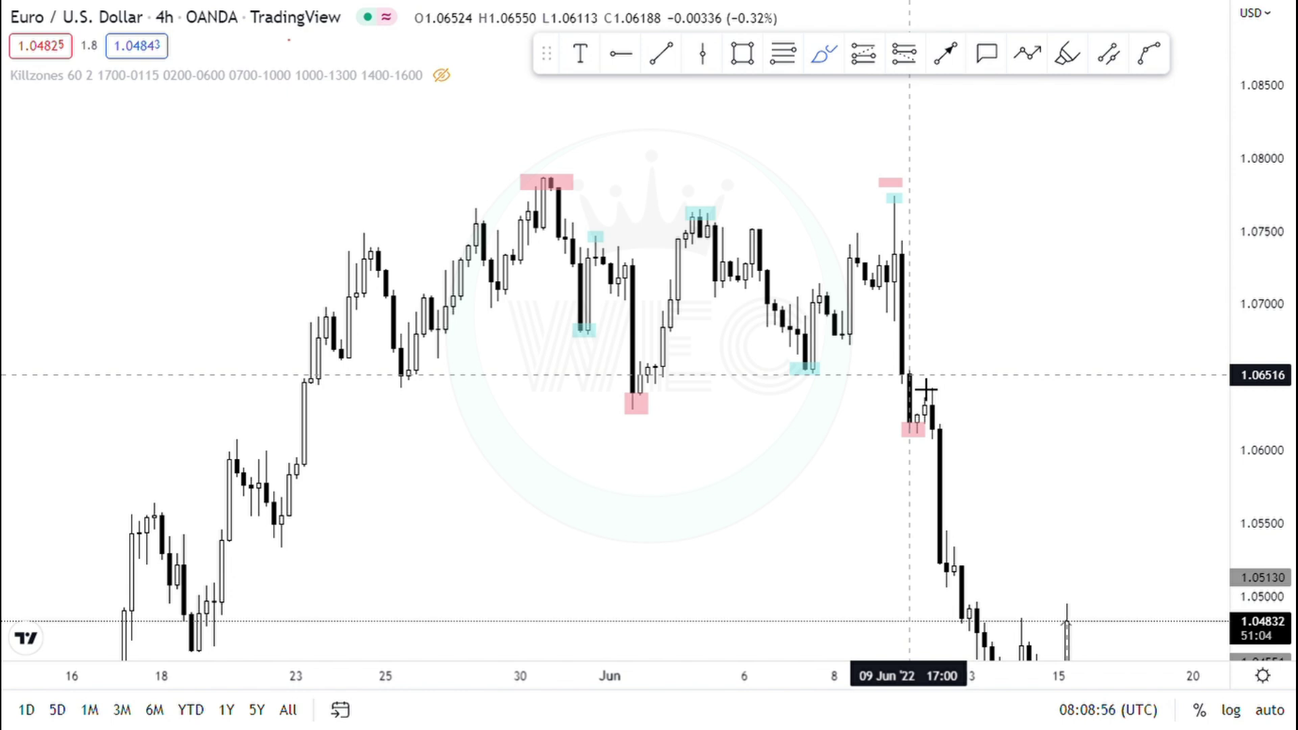
Step: Switch the chart to the 15-minute interval and bring the swings from 27 May to 1 June into view
type("15")
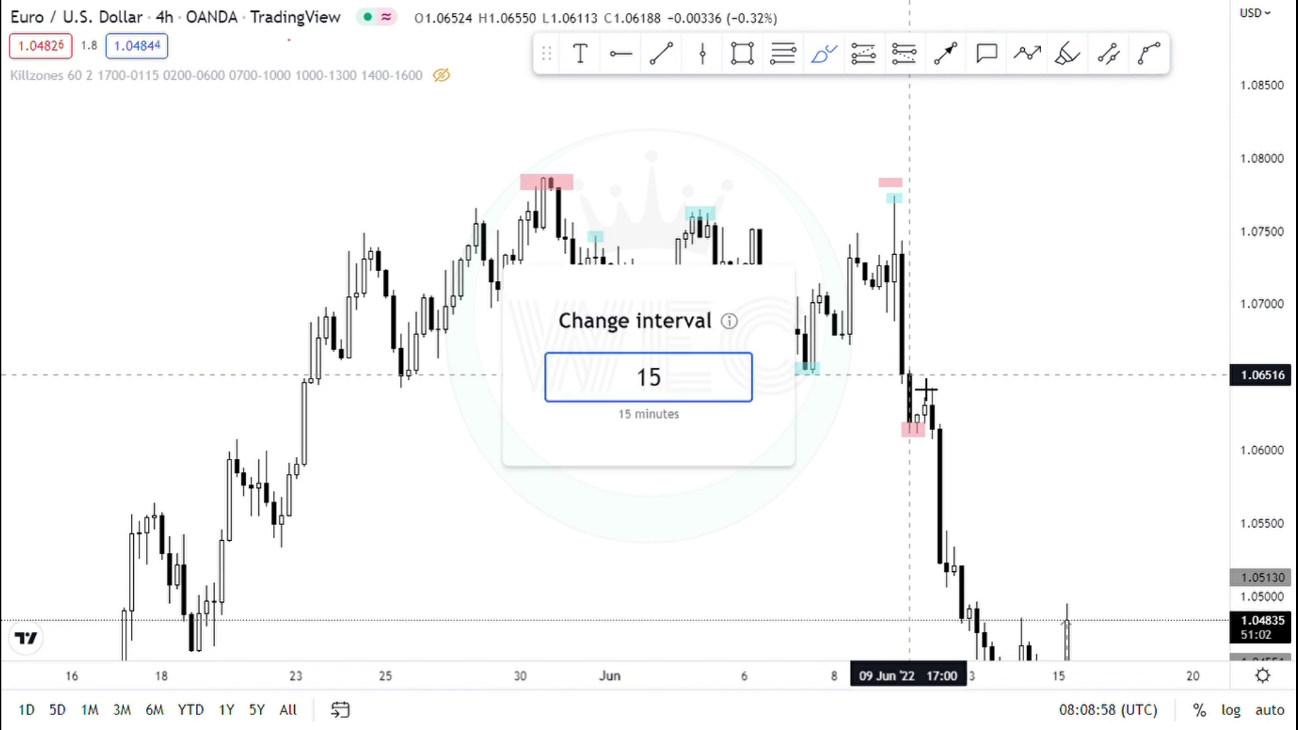
key("Return")
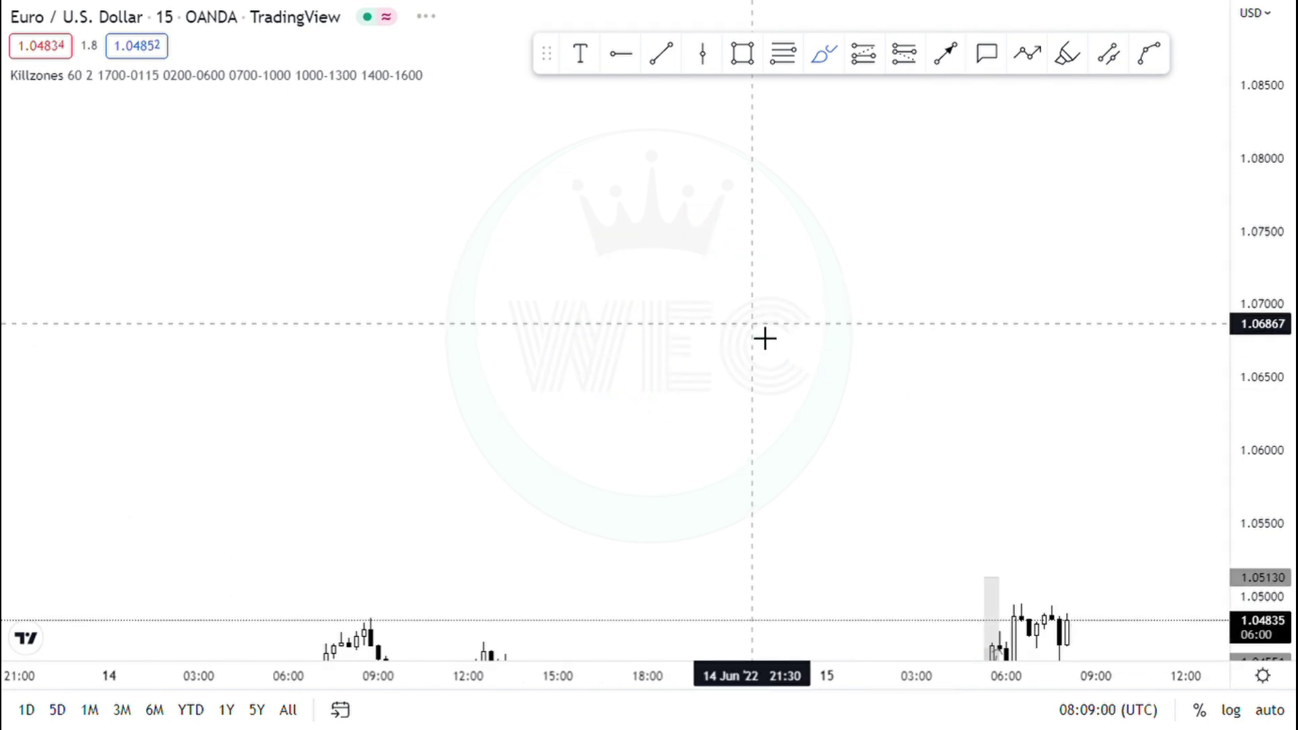
scroll(766, 338, "down", 12)
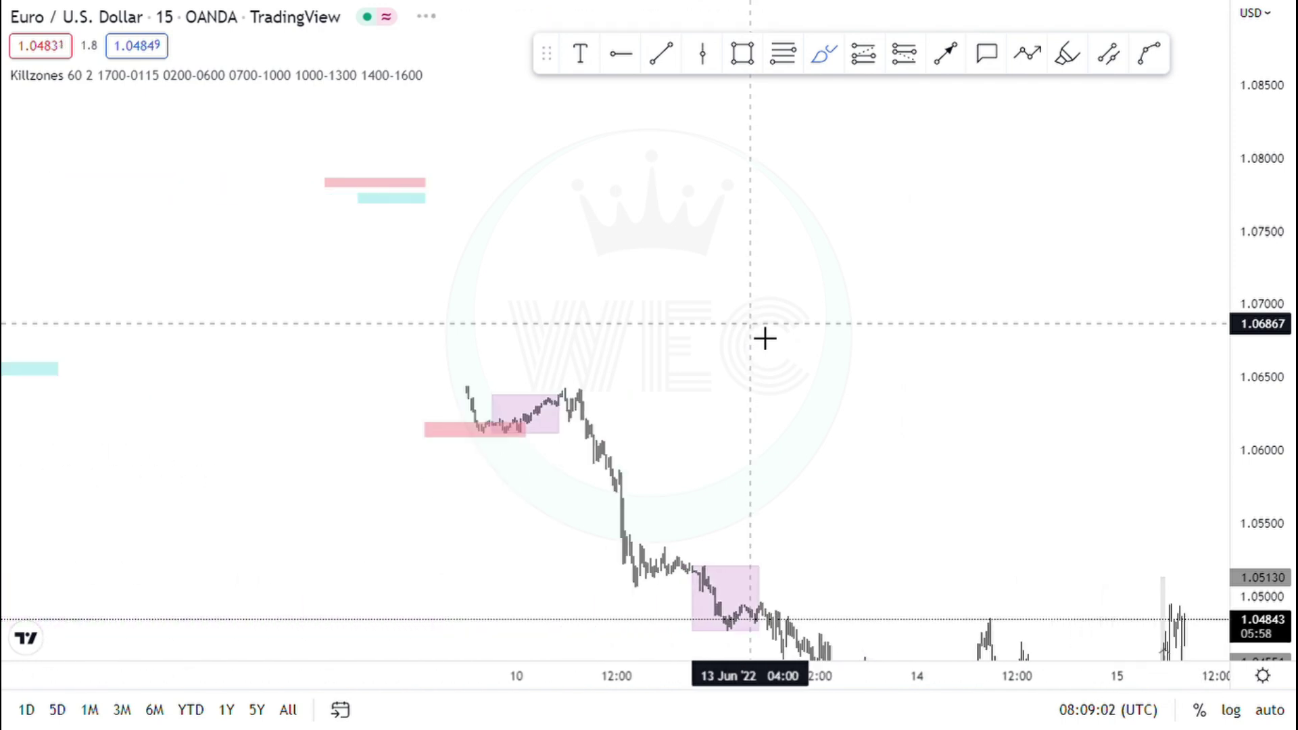
scroll(765, 338, "down", 10)
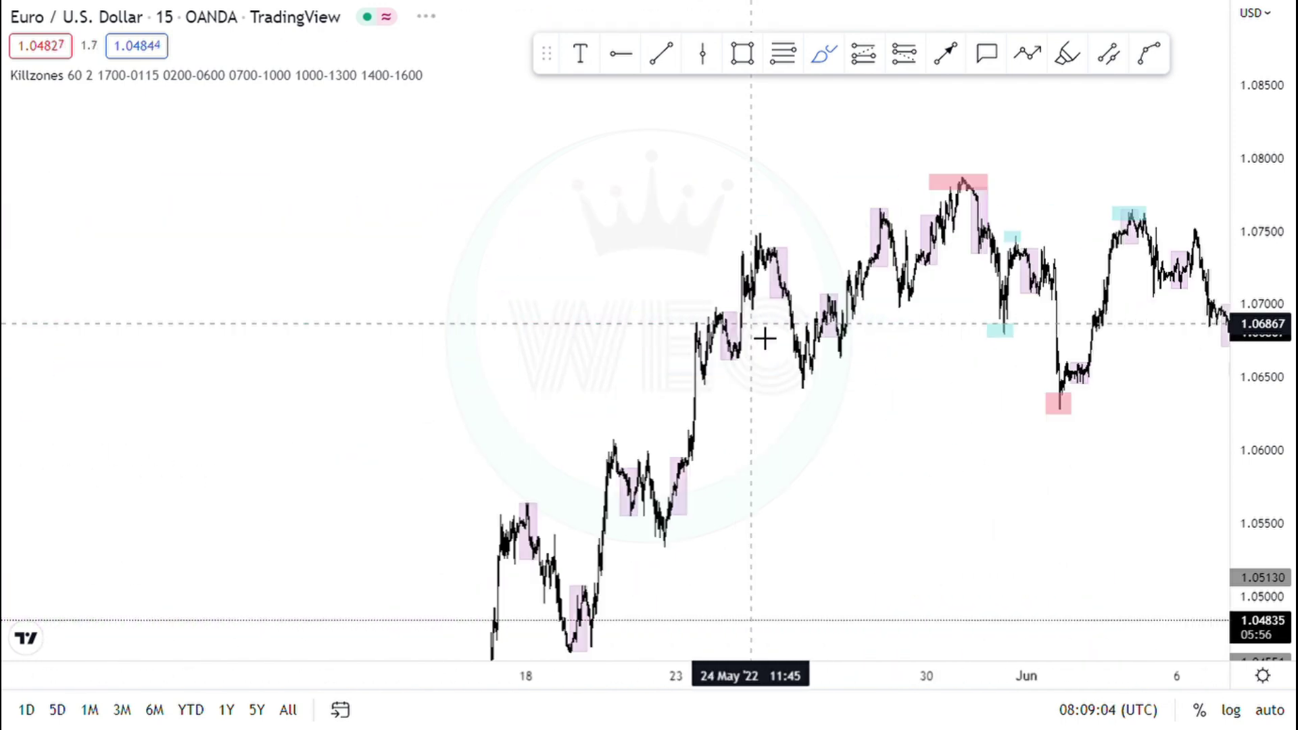
scroll(765, 338, "up", 10)
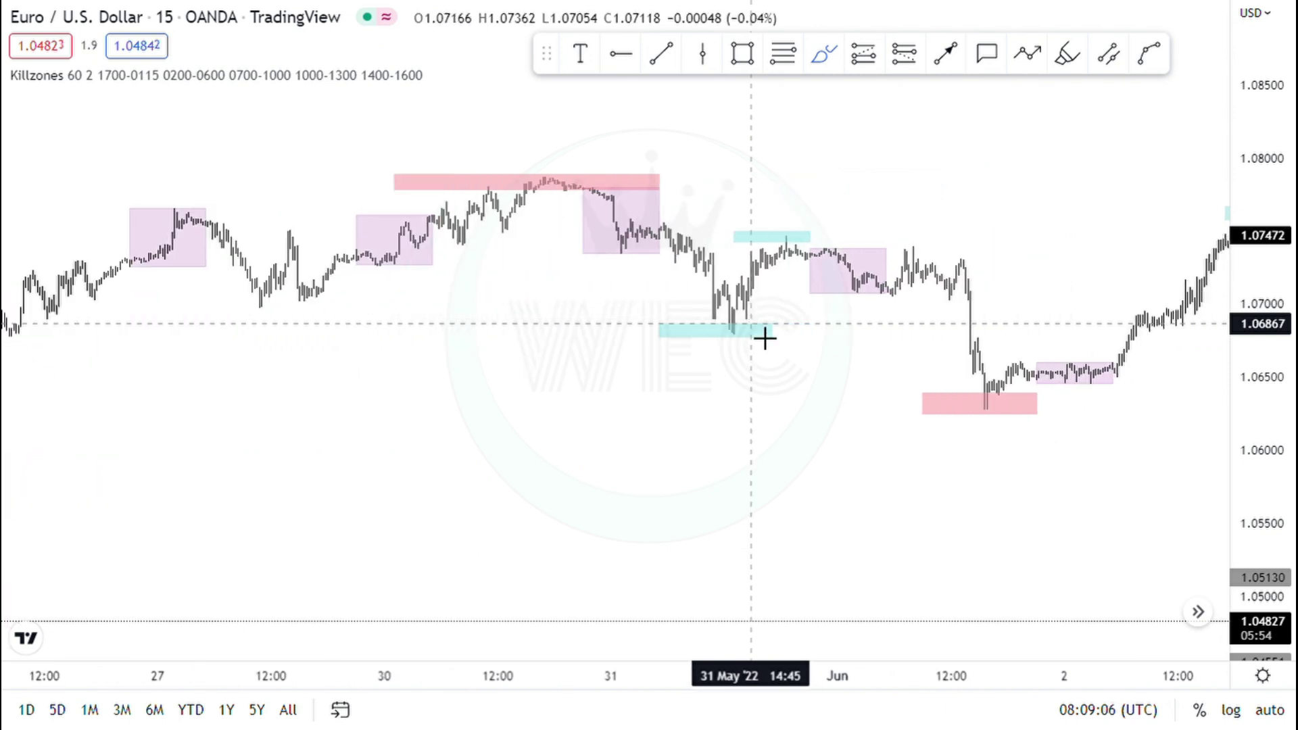
scroll(766, 338, "up", 1)
scroll(1236, 325, "up", 6)
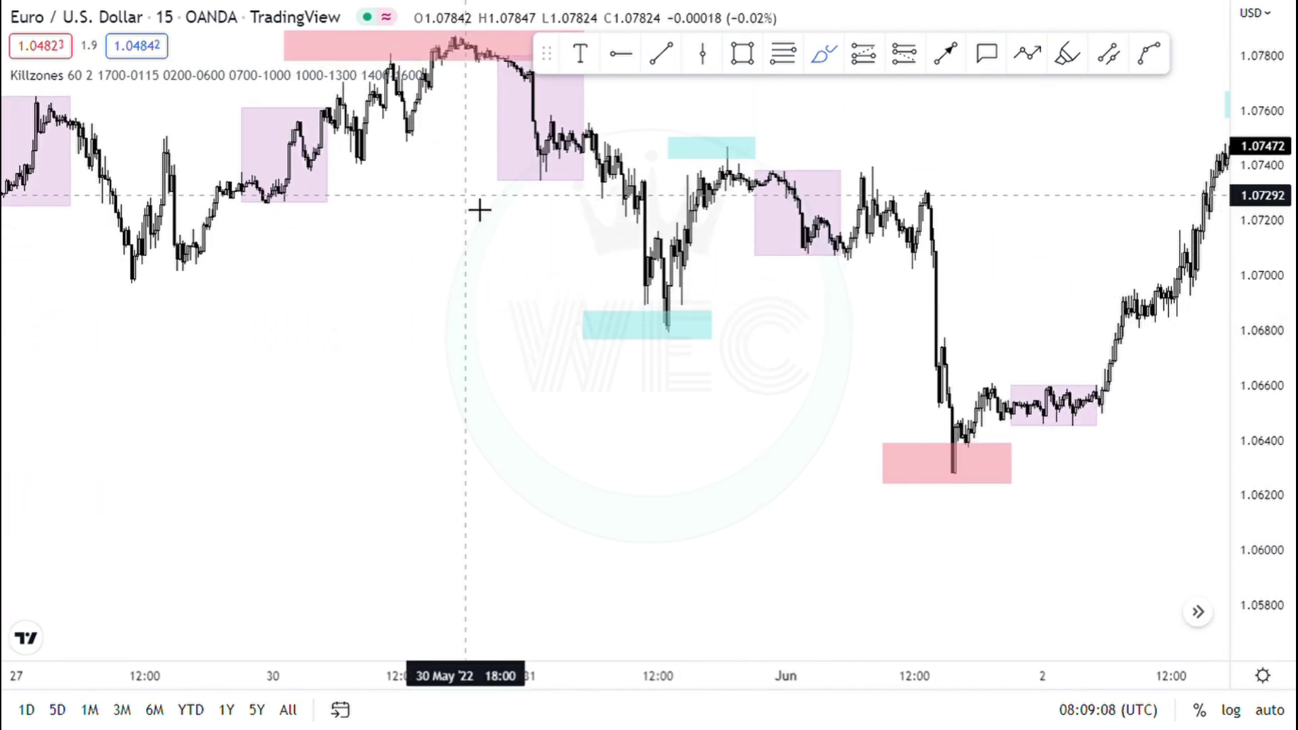
left_click_drag(467, 291, 487, 447)
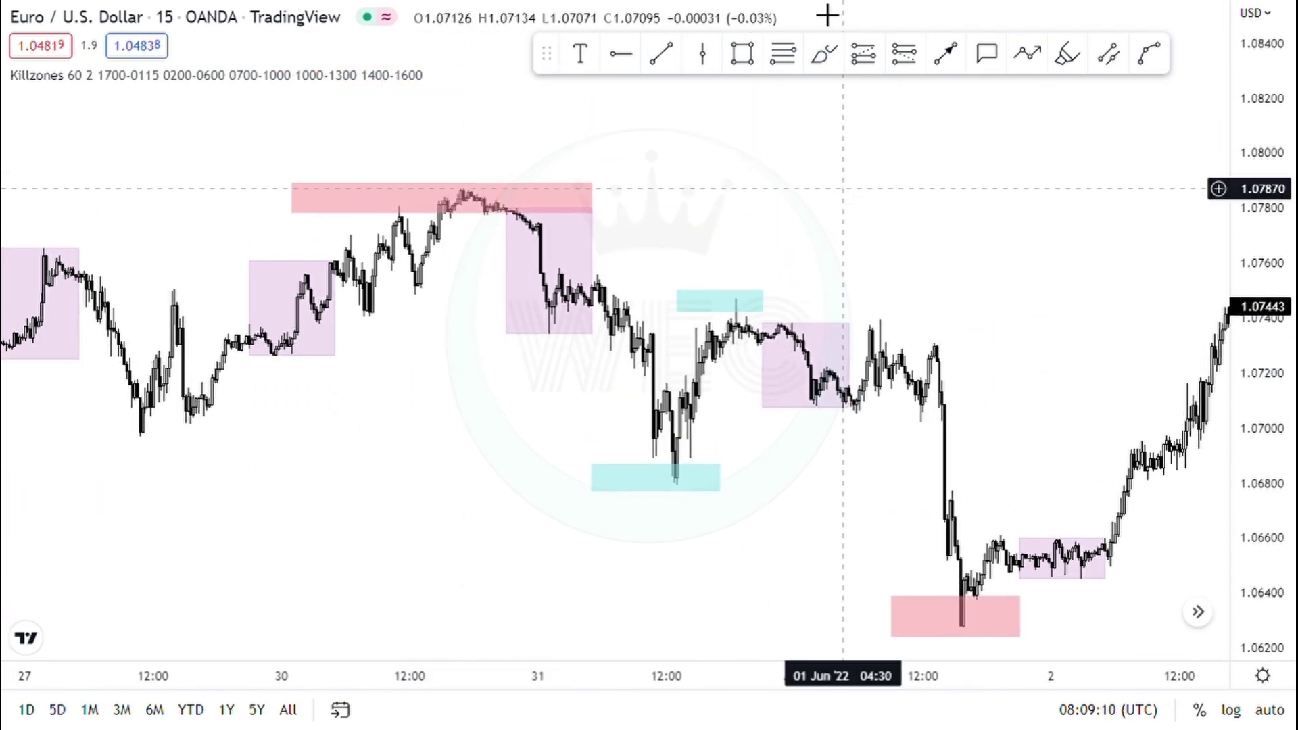
left_click_drag(858, 328, 1001, 366)
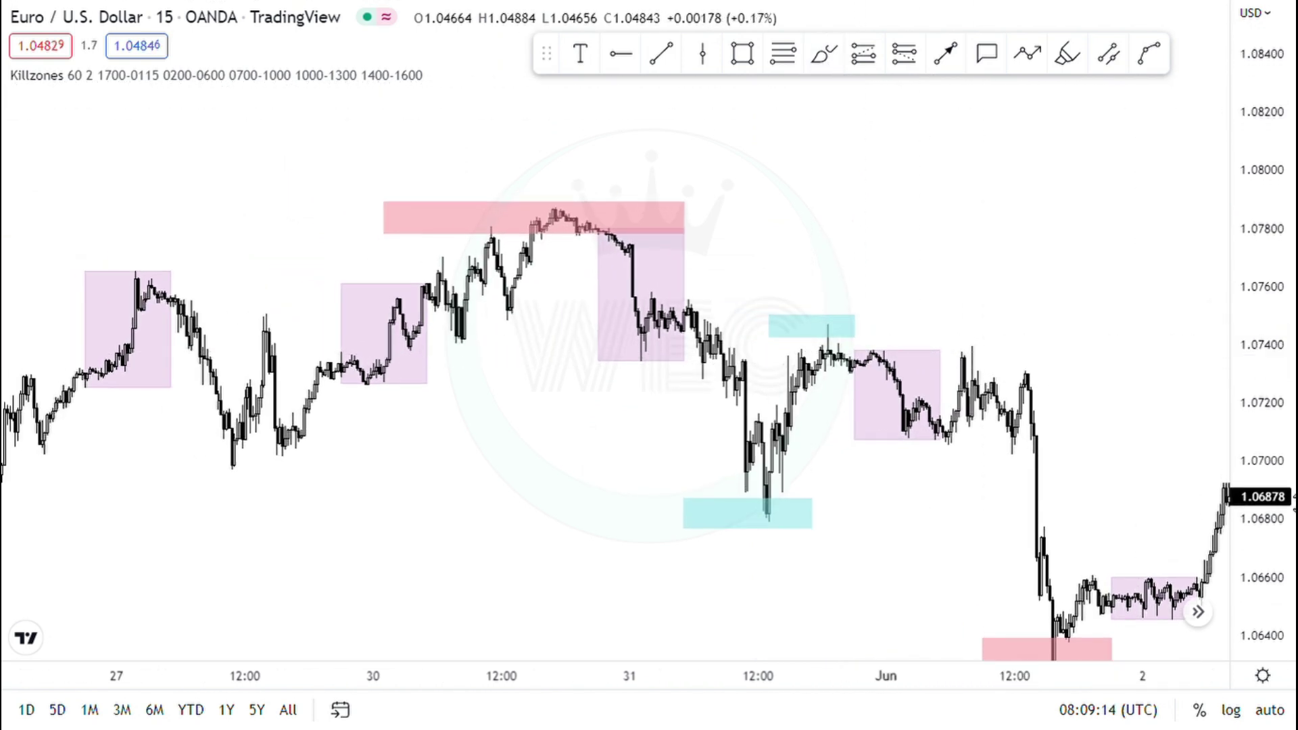
left_click_drag(1297, 504, 1128, 406)
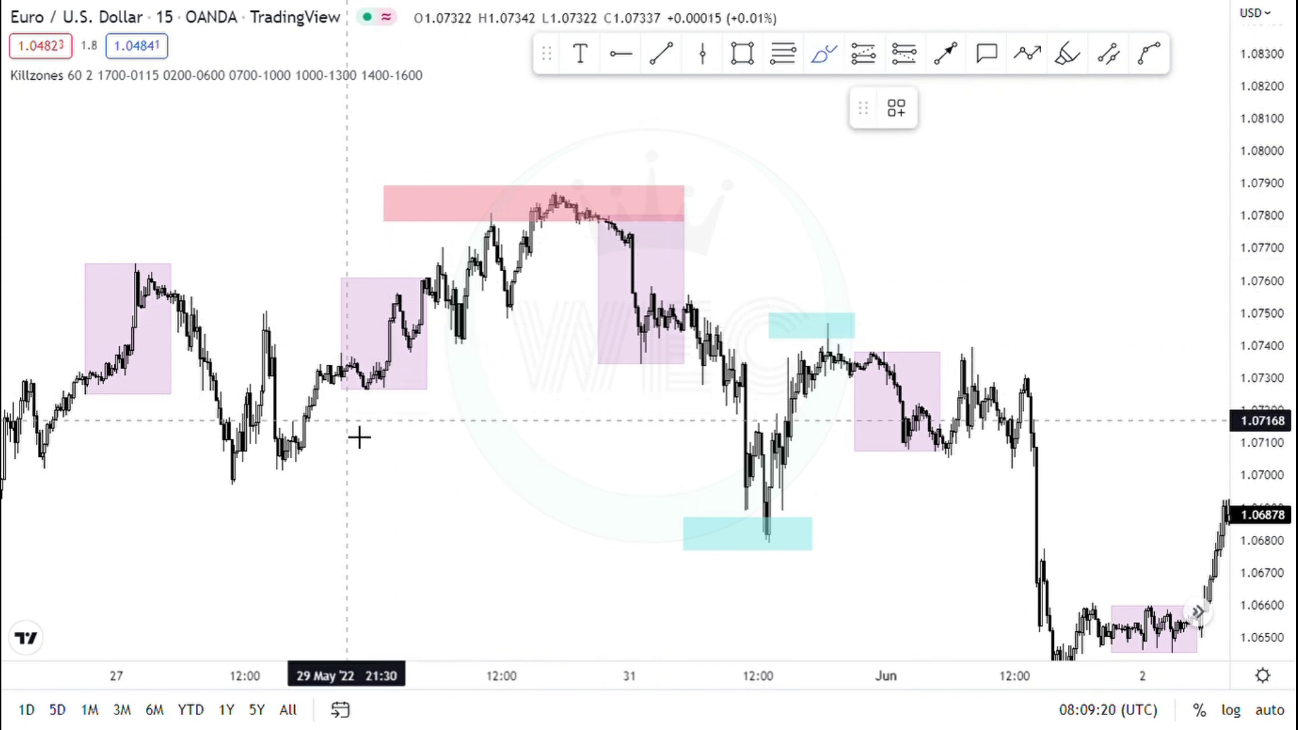
Step: Trace the rising internal structure into the 30 May high, circle its last higher low in red, and delete these strokes
mouse_move(232, 473)
left_mouse_down()
mouse_move(274, 334)
mouse_move(304, 446)
mouse_move(327, 429)
mouse_move(376, 290)
mouse_move(409, 330)
mouse_move(443, 283)
mouse_move(462, 328)
mouse_move(491, 318)
mouse_move(520, 298)
mouse_move(562, 207)
left_mouse_up()
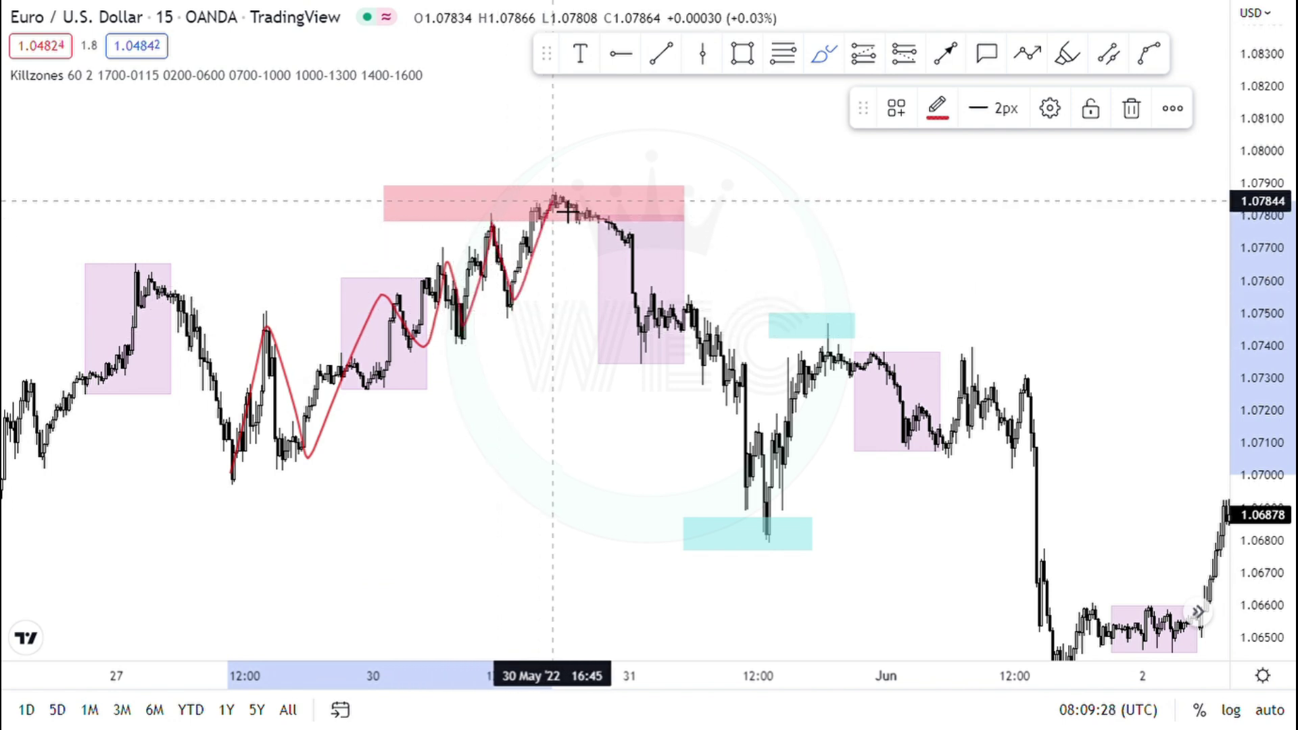
key("Delete")
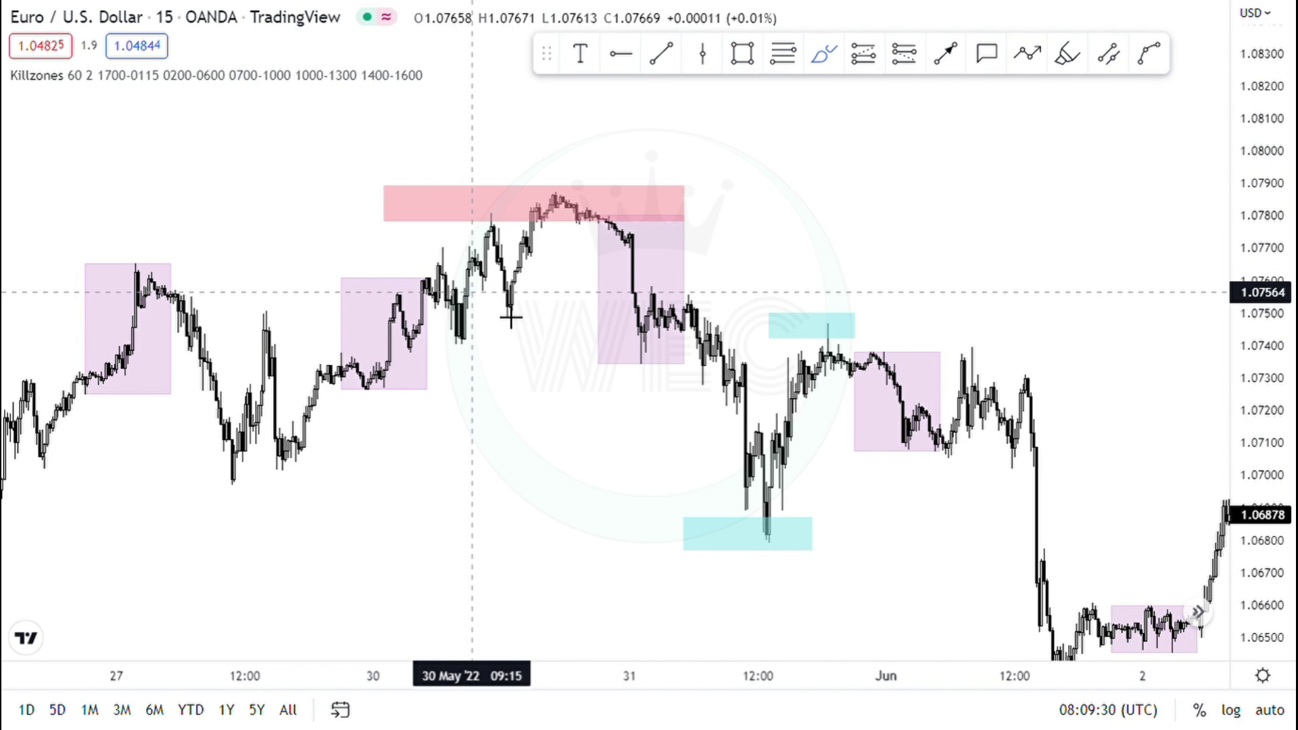
left_click_drag(499, 309, 523, 309)
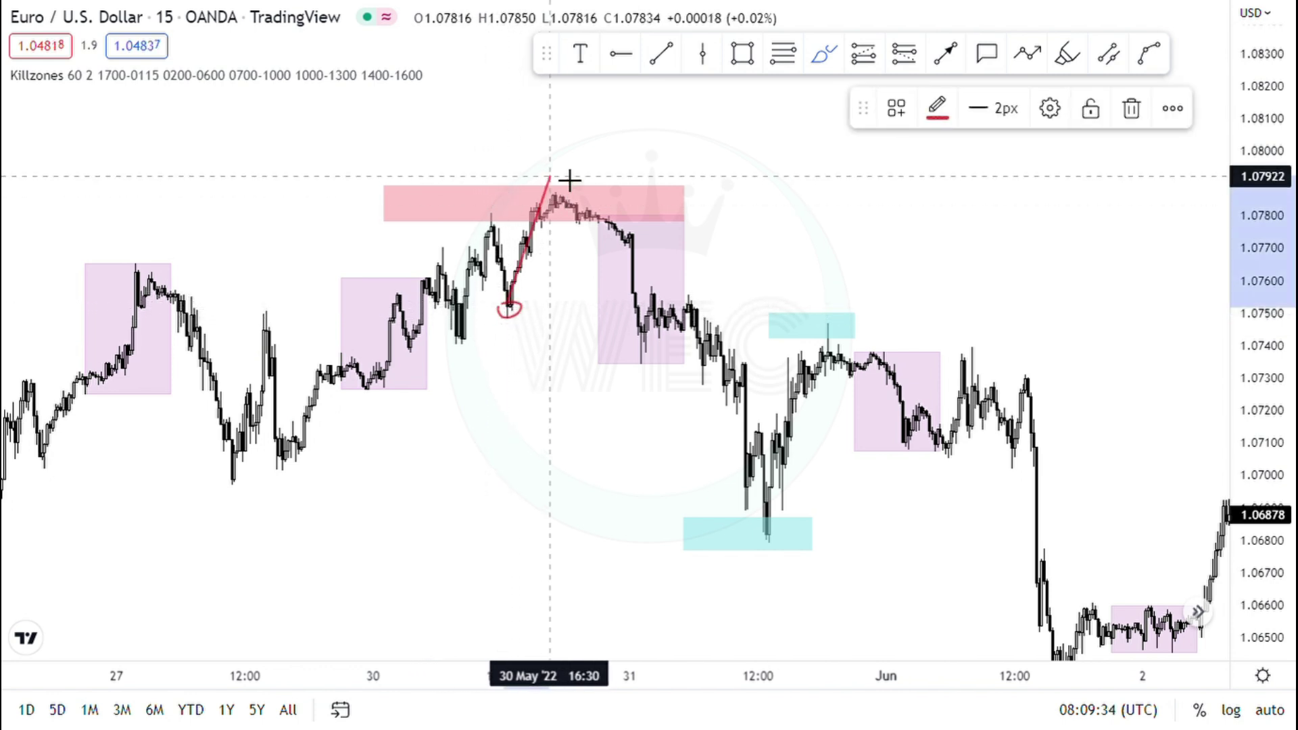
key("Delete")
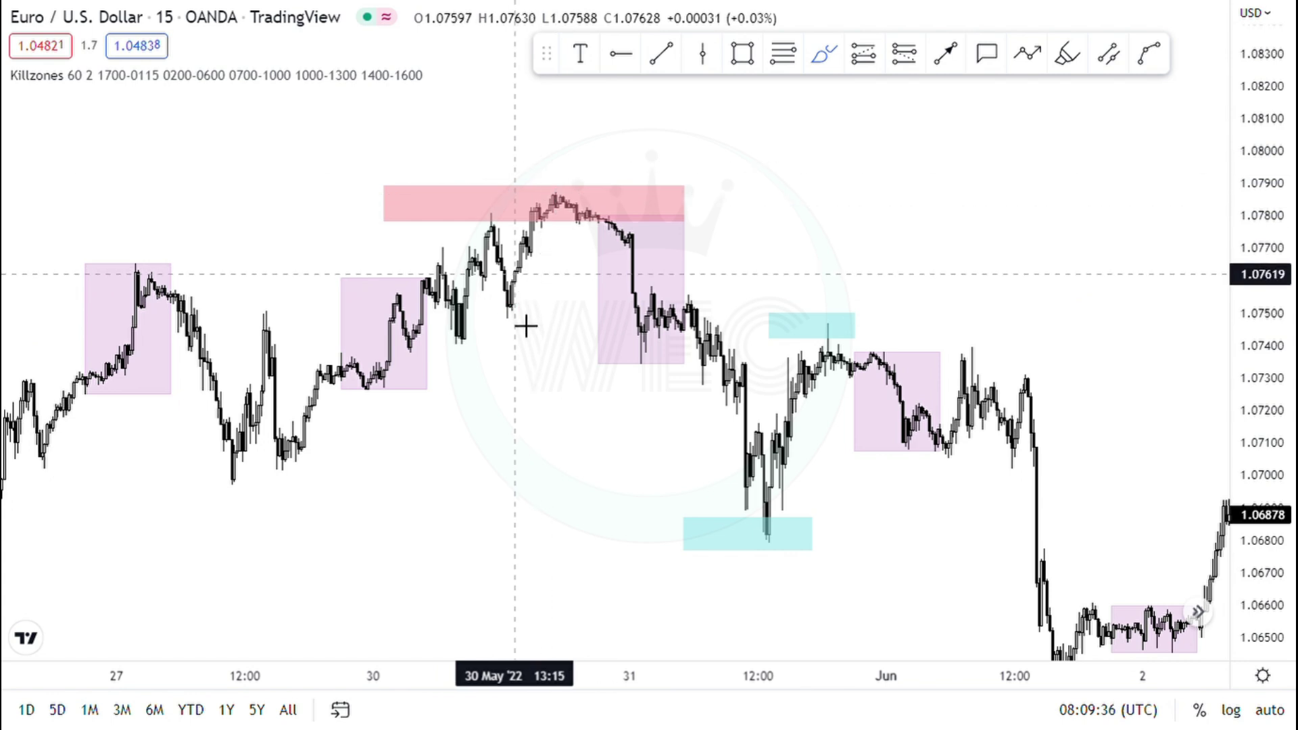
Step: Draw a red horizontal brush line at about 1.0750 from the last higher low before the 30 May high to the 31 May break
left_click_drag(510, 316, 599, 316)
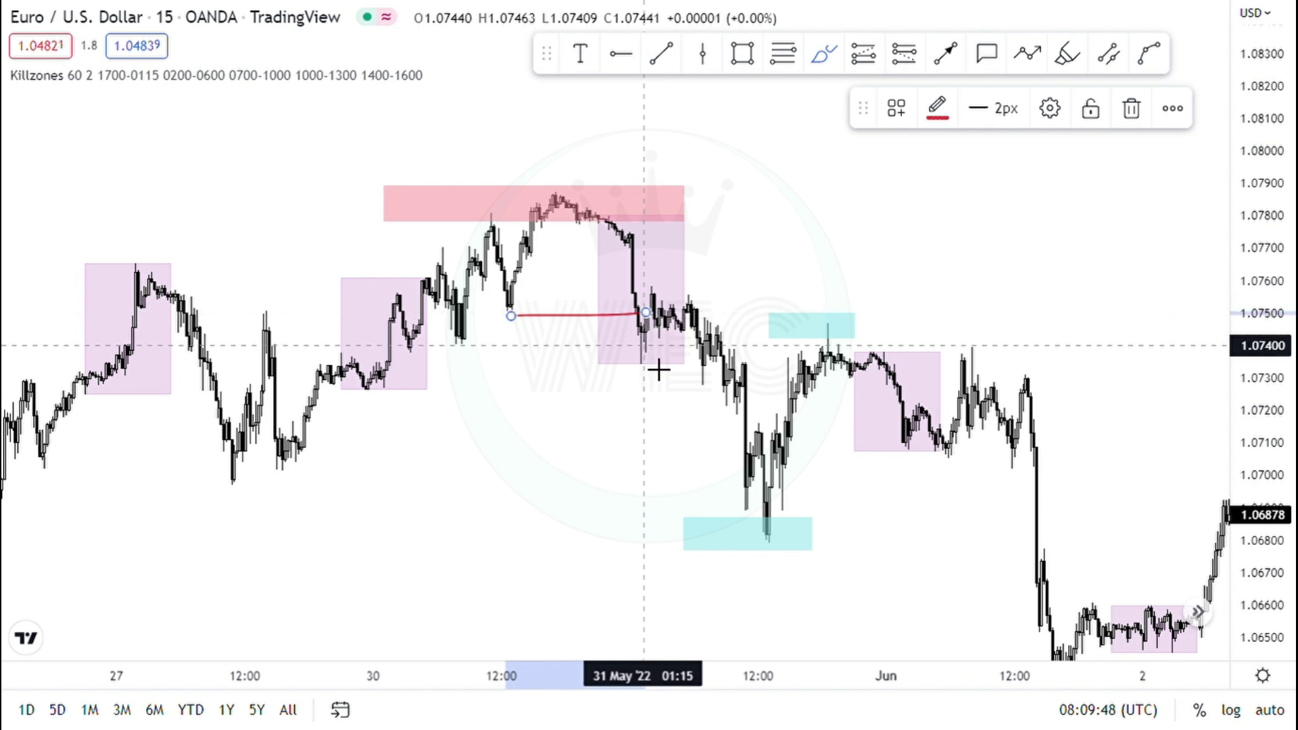
scroll(659, 368, "down", 5)
left_click_drag(1290, 335, 1291, 379)
key("Escape")
Step: Circle the 25 May swing low in red and draw a line from it across to the 1 June drop
left_click_drag(888, 439, 732, 379)
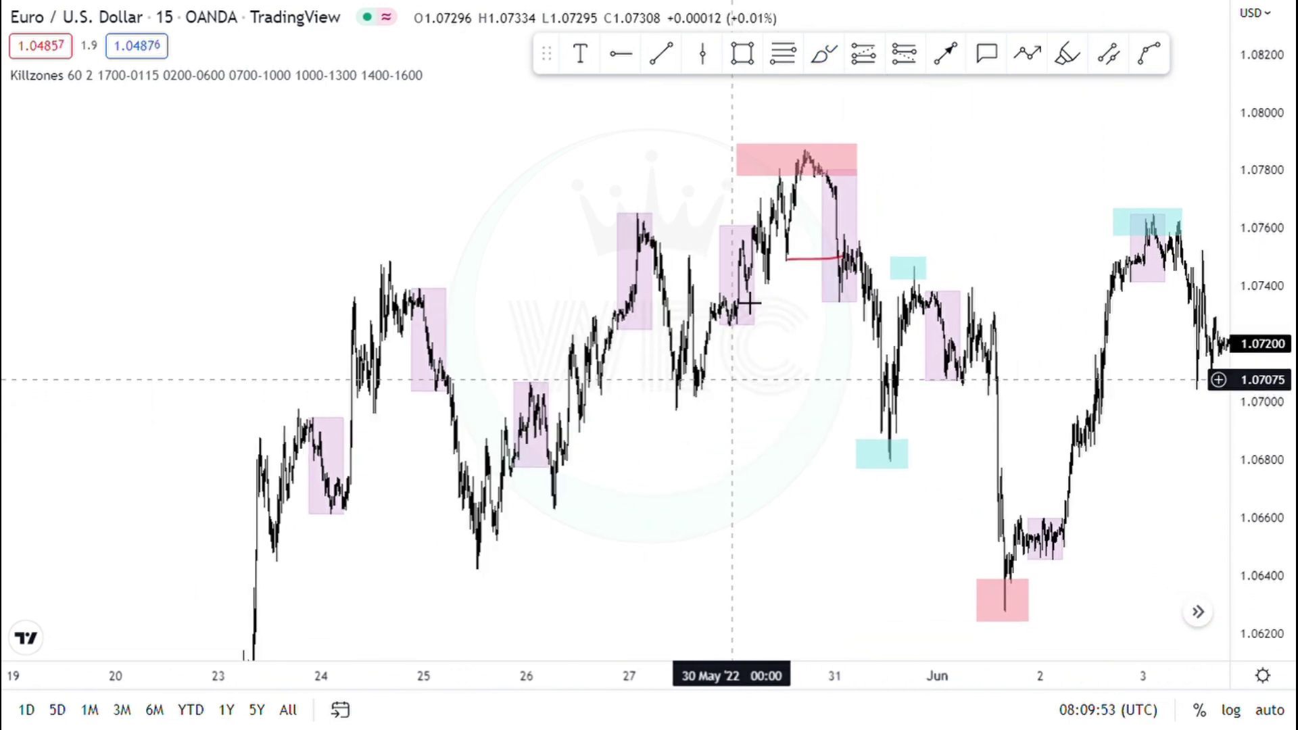
left_click(834, 57)
mouse_move(499, 559)
left_mouse_down()
mouse_move(478, 577)
mouse_move(872, 551)
mouse_move(1011, 559)
left_mouse_up()
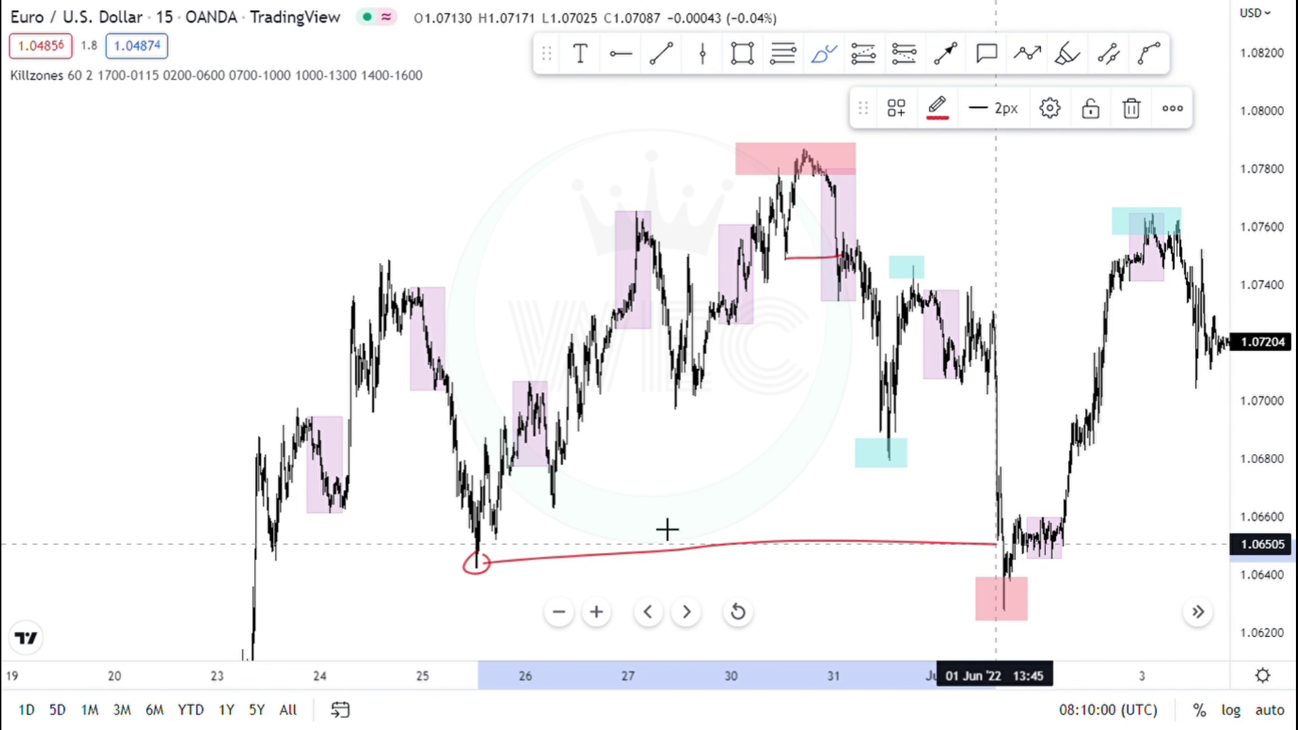
Step: Trace the upleg and its internal swings from the 25 May low to the 30 May high, and undo these strokes and the level line
mouse_move(488, 561)
left_mouse_down()
mouse_move(716, 215)
mouse_move(777, 147)
left_mouse_up()
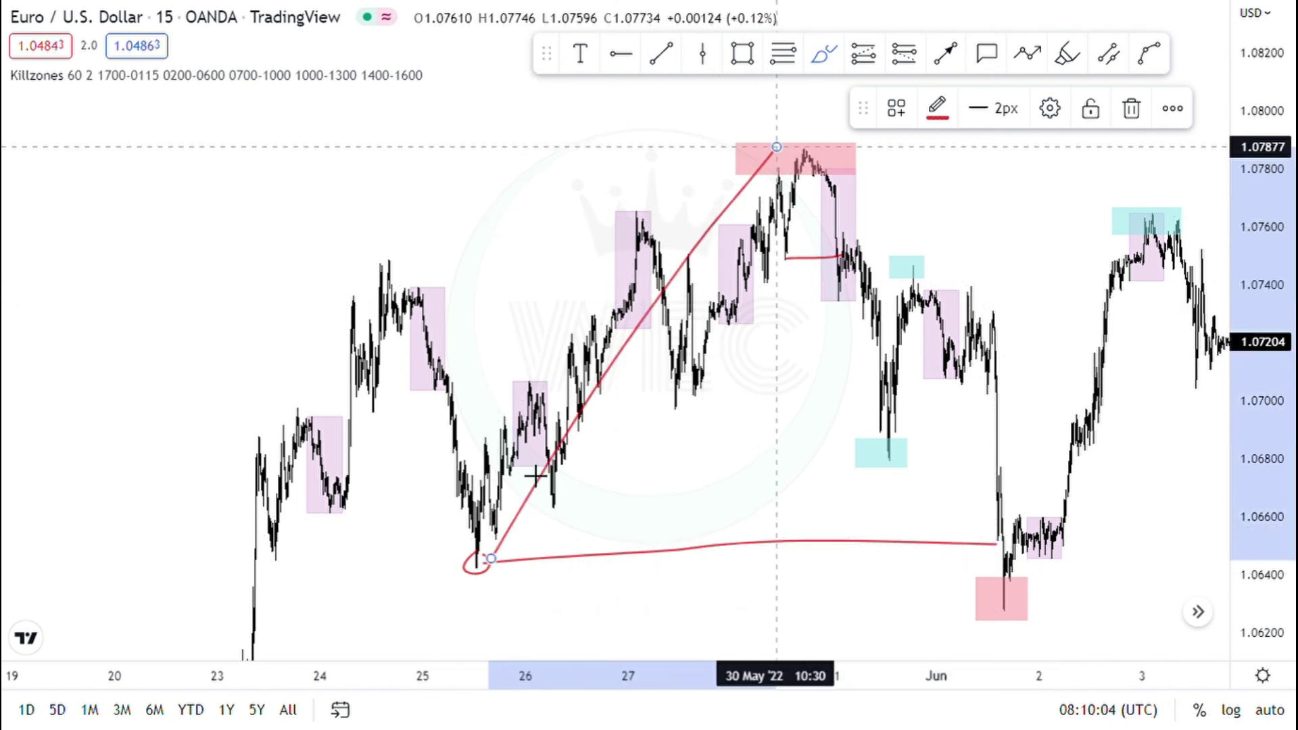
mouse_move(485, 553)
left_mouse_down()
mouse_move(519, 400)
mouse_move(568, 521)
mouse_move(612, 252)
left_mouse_up()
mouse_move(650, 211)
left_mouse_down()
mouse_move(718, 411)
mouse_move(822, 164)
left_mouse_up()
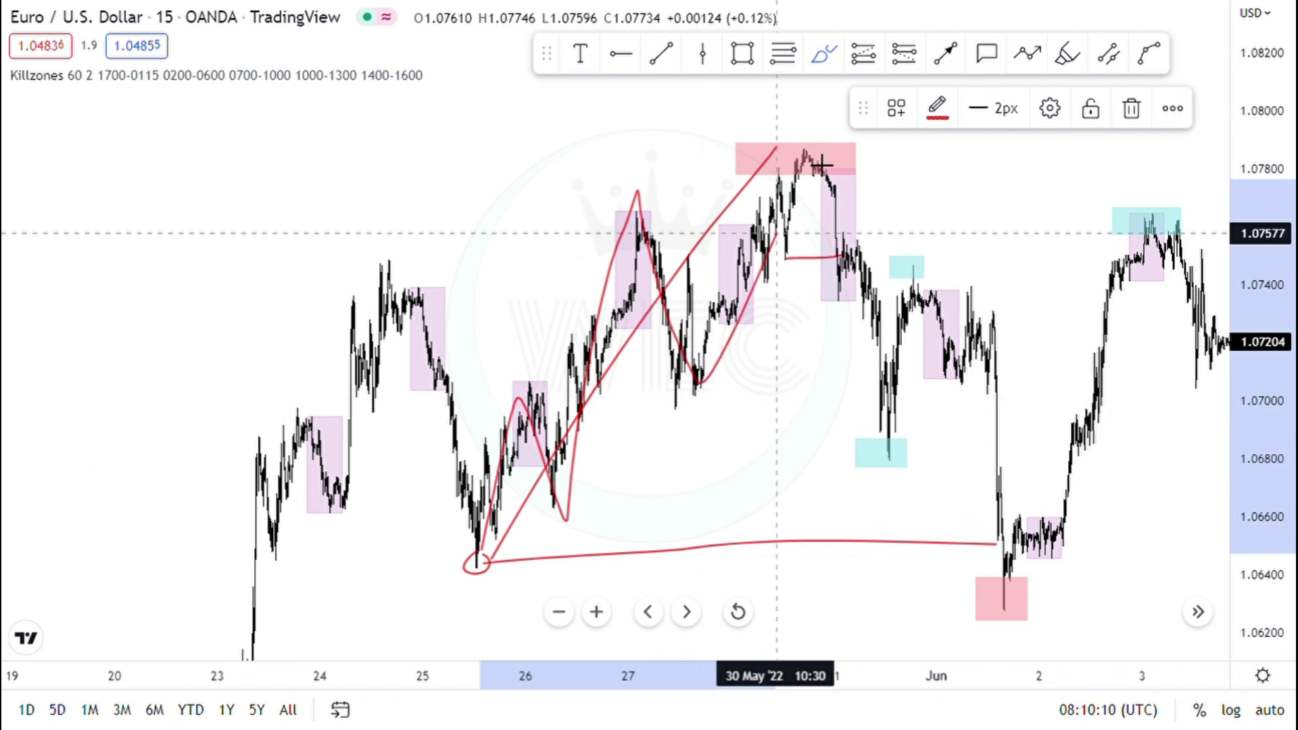
left_click_drag(778, 234, 807, 150)
key("ctrl+z")
key("ctrl+z")
key("ctrl+z")
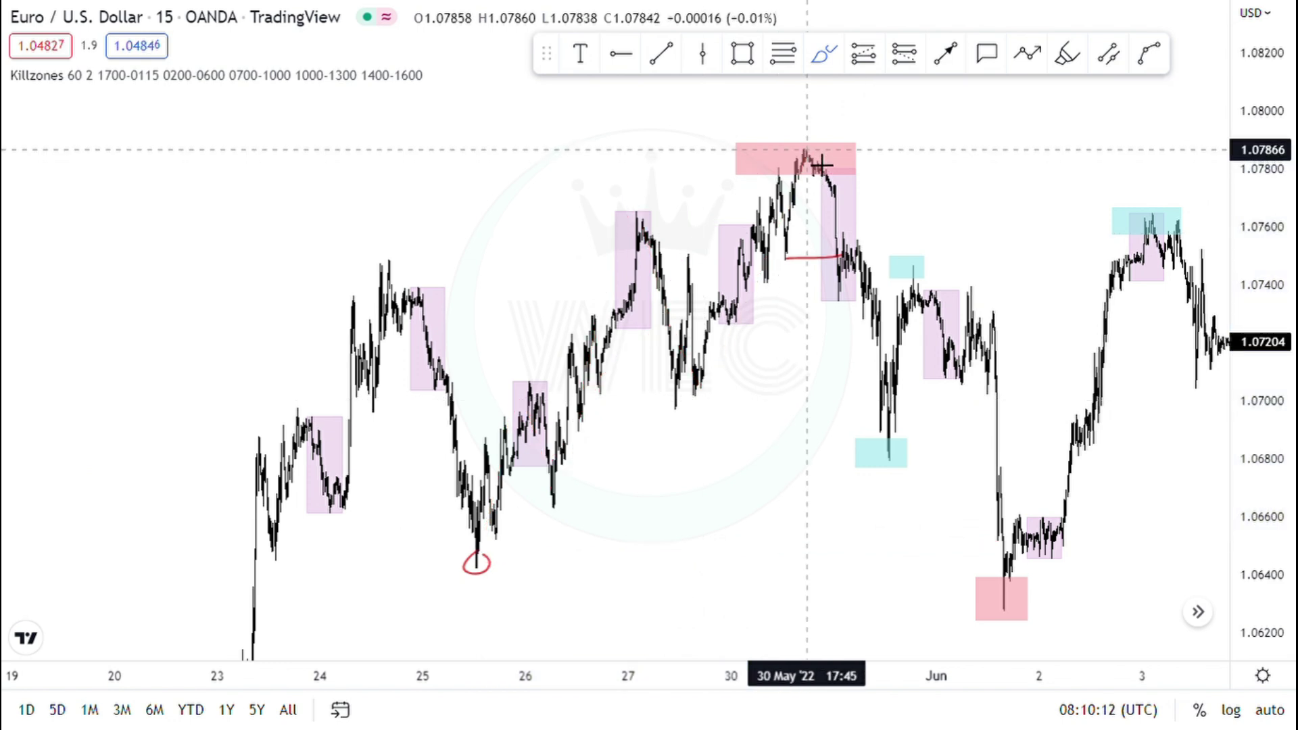
Step: Sketch the rise into and drop from the 30 May high in red, and draw a line from the 27 May low at about 1.0700 to the 31 May break
scroll(822, 164, "up", 2)
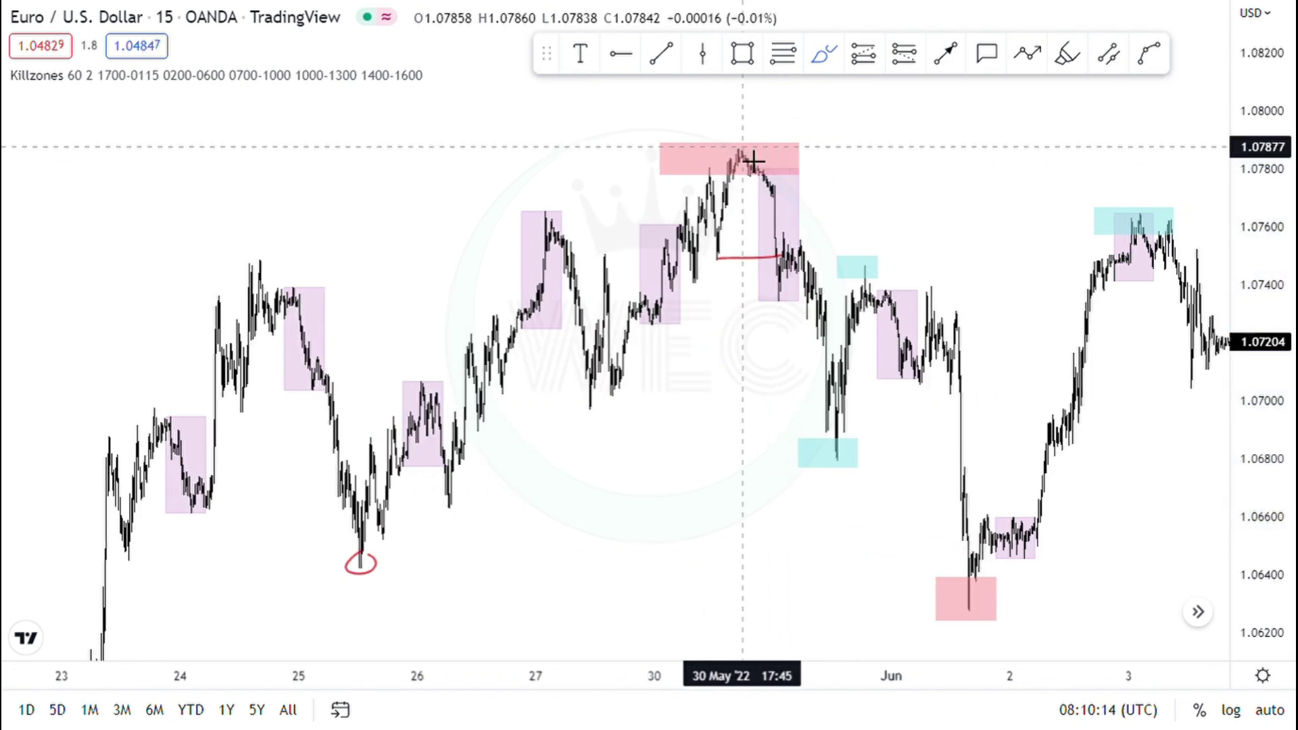
mouse_move(753, 161)
left_mouse_down()
mouse_move(763, 255)
mouse_move(782, 286)
left_mouse_up()
left_click_drag(604, 386, 722, 158)
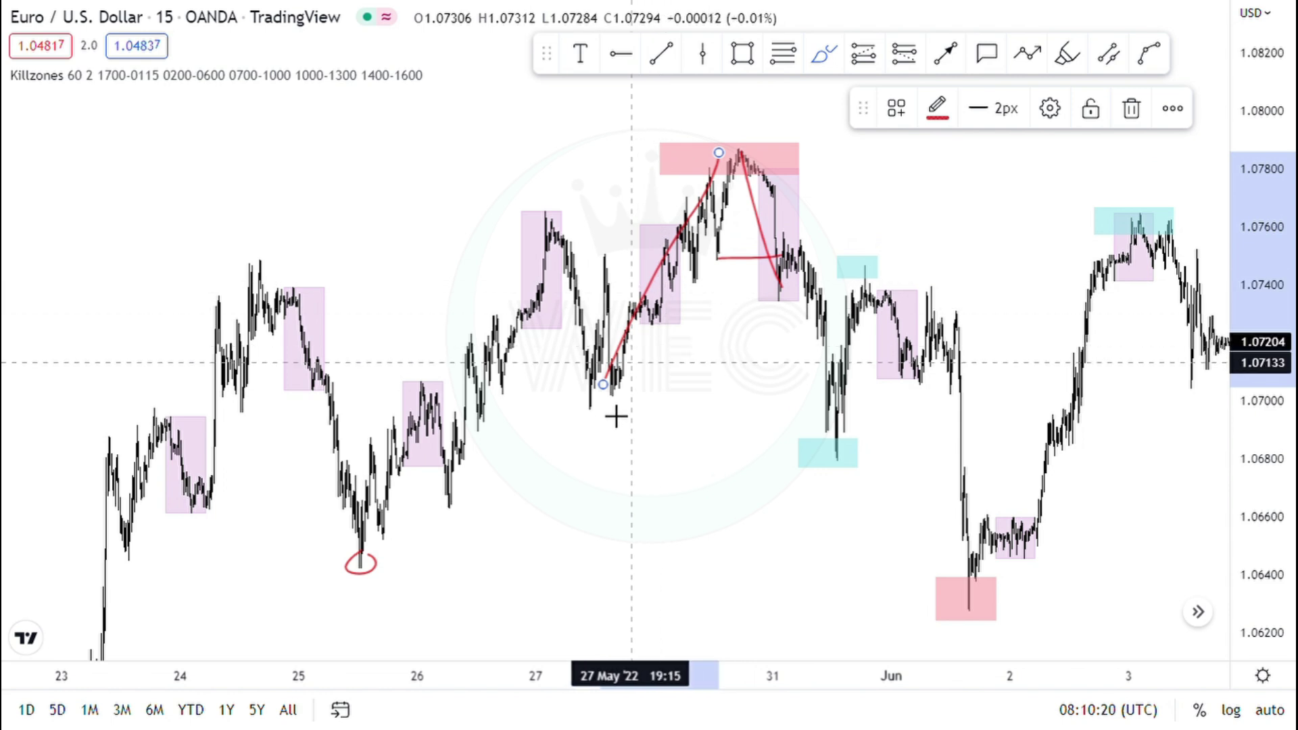
mouse_move(599, 407)
left_mouse_down()
mouse_move(698, 424)
mouse_move(687, 408)
mouse_move(817, 393)
left_mouse_up()
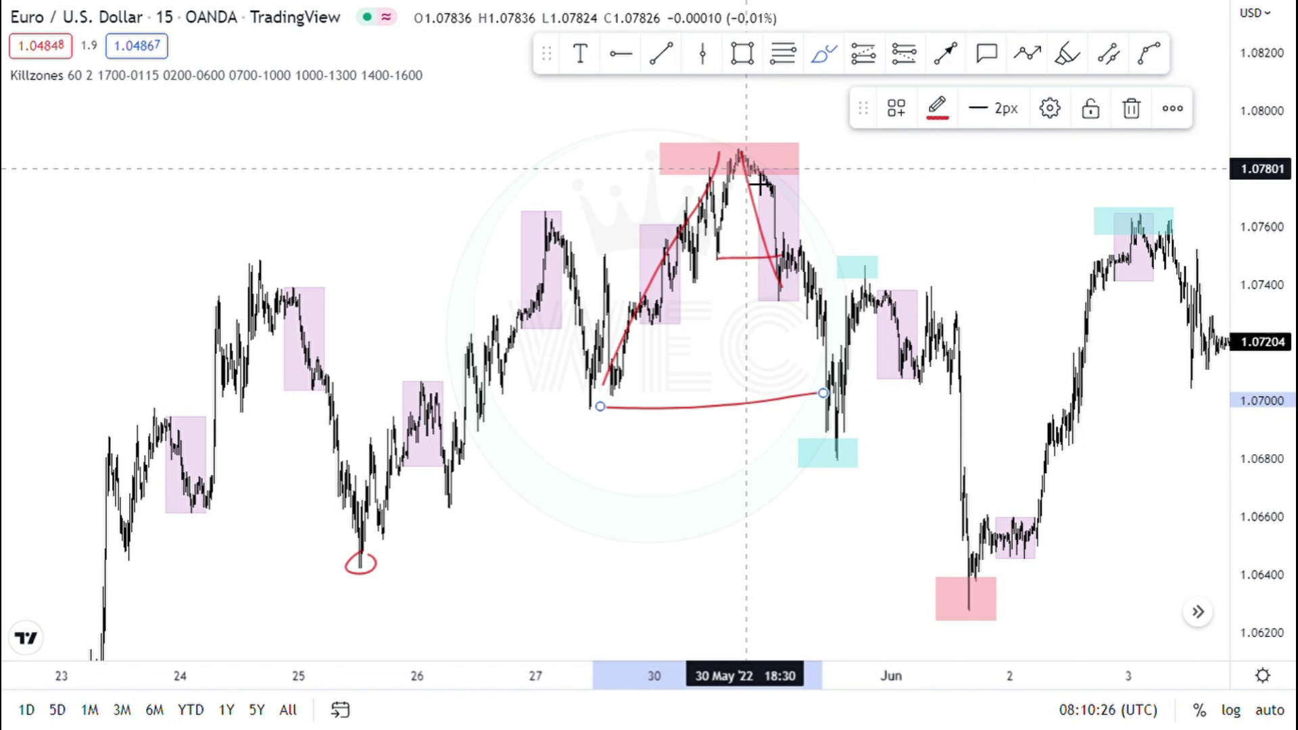
Step: Sketch the drops from the 30 May high towards the 1 June low, and undo these strokes, the earlier leg sketches, circle and lower level line
mouse_move(768, 177)
left_mouse_down()
mouse_move(771, 165)
mouse_move(834, 342)
mouse_move(853, 464)
left_mouse_up()
mouse_move(885, 376)
left_mouse_down()
mouse_move(887, 298)
mouse_move(972, 531)
left_mouse_up()
key("ctrl+z")
key("ctrl+z")
key("ctrl+z")
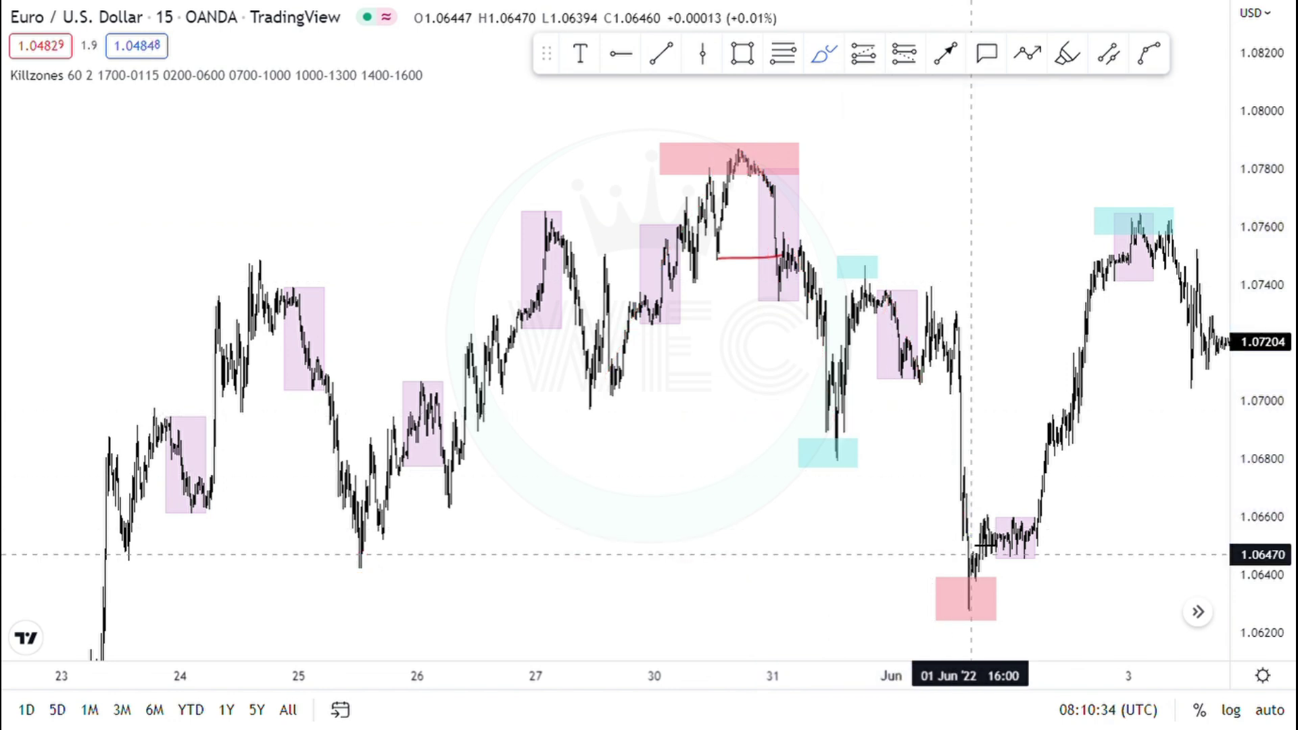
scroll(719, 191, "up", 2)
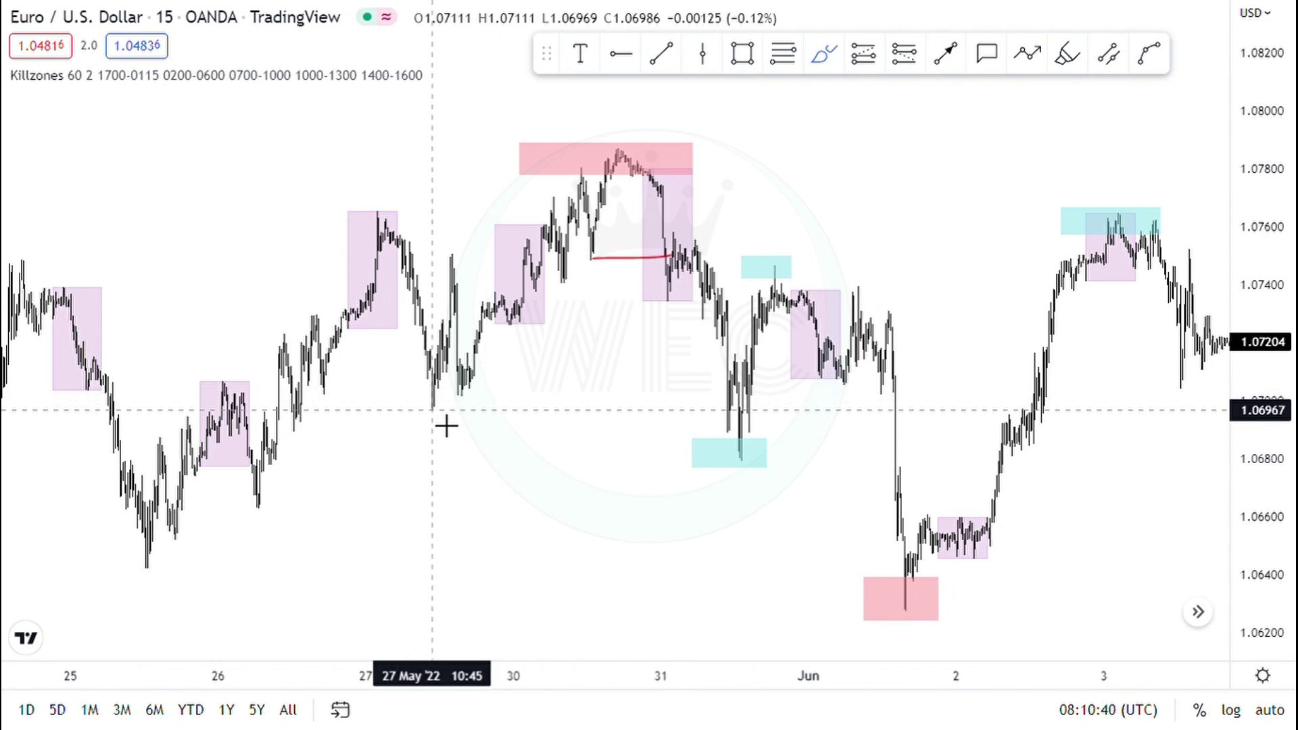
left_click_drag(435, 409, 523, 411)
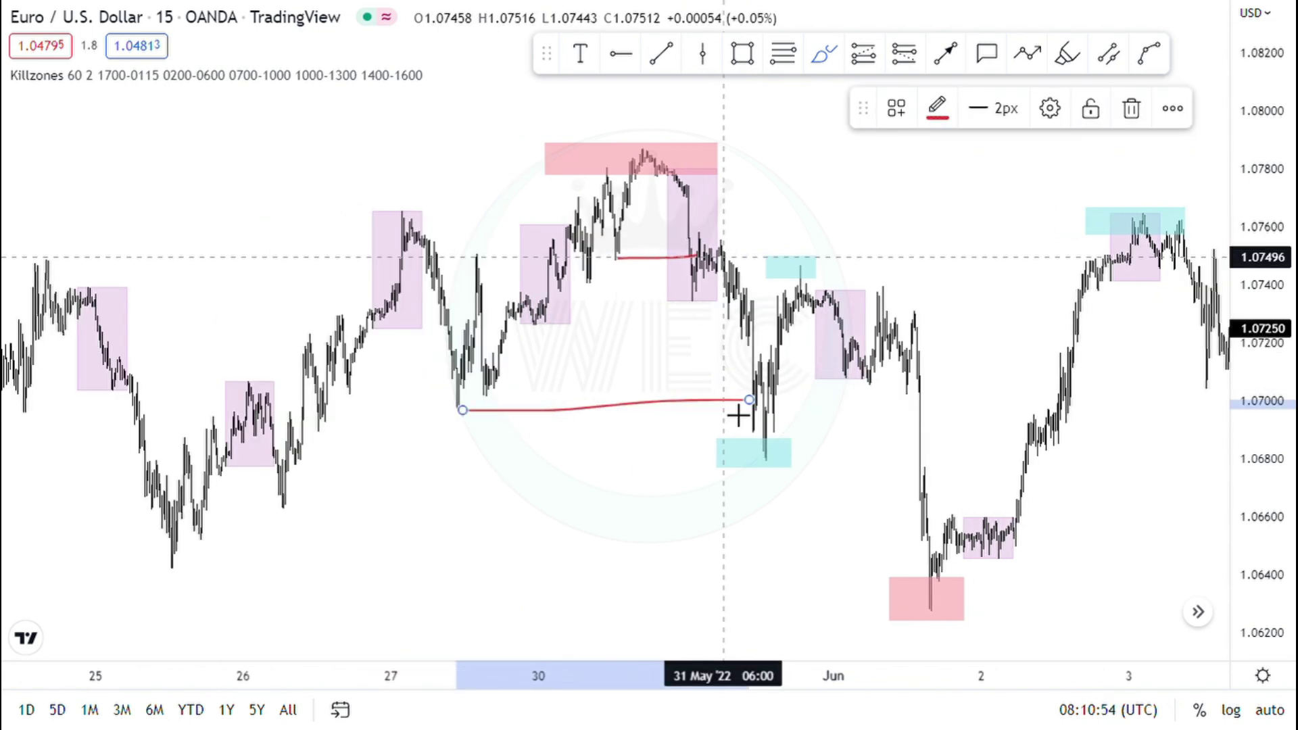
key("ctrl+z")
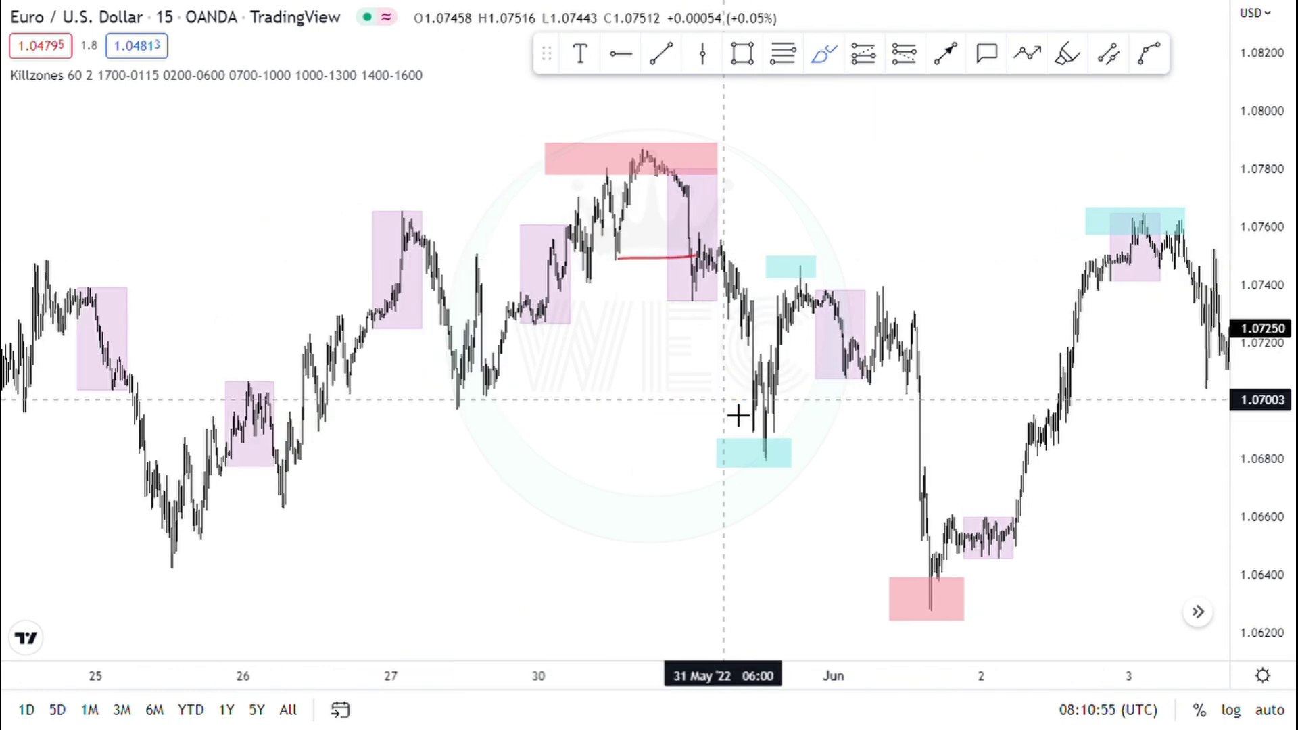
Step: Draw a red brush line at about 1.0700 from the 27 May low across to the 31 May break
scroll(739, 416, "up", 3)
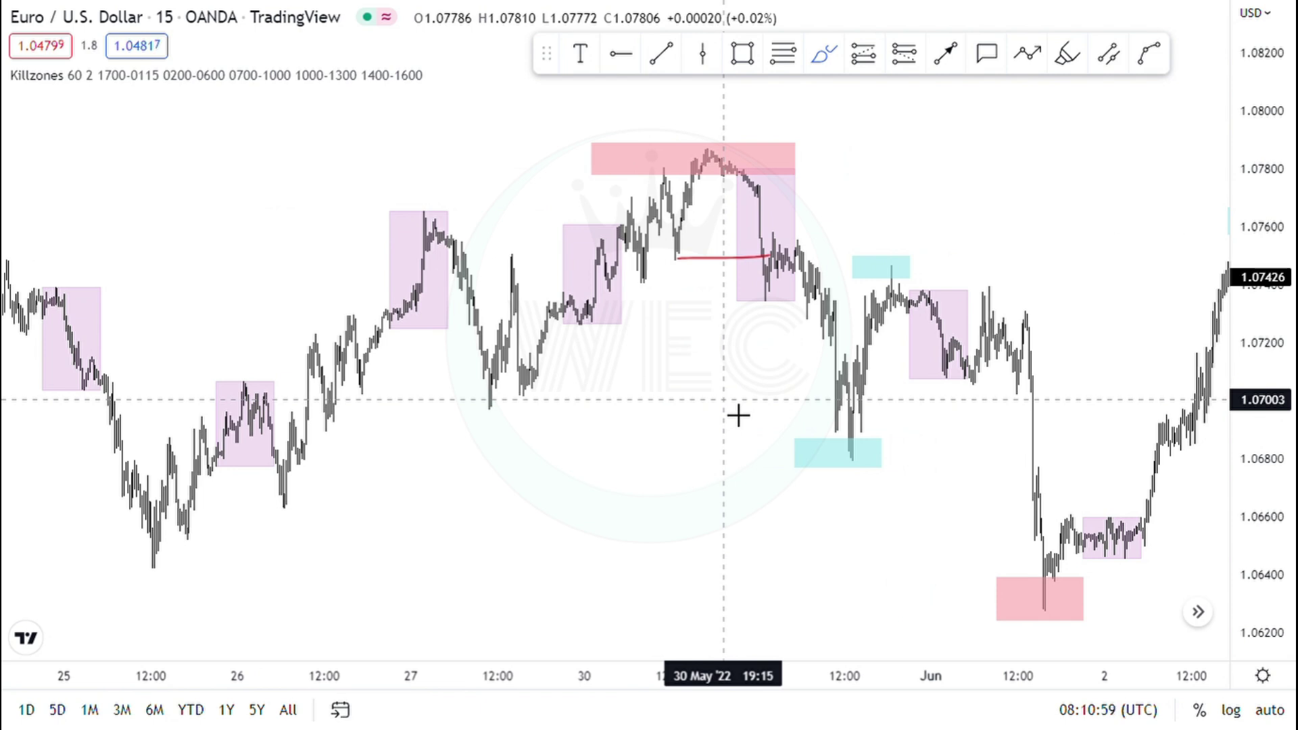
scroll(739, 415, "up", 2)
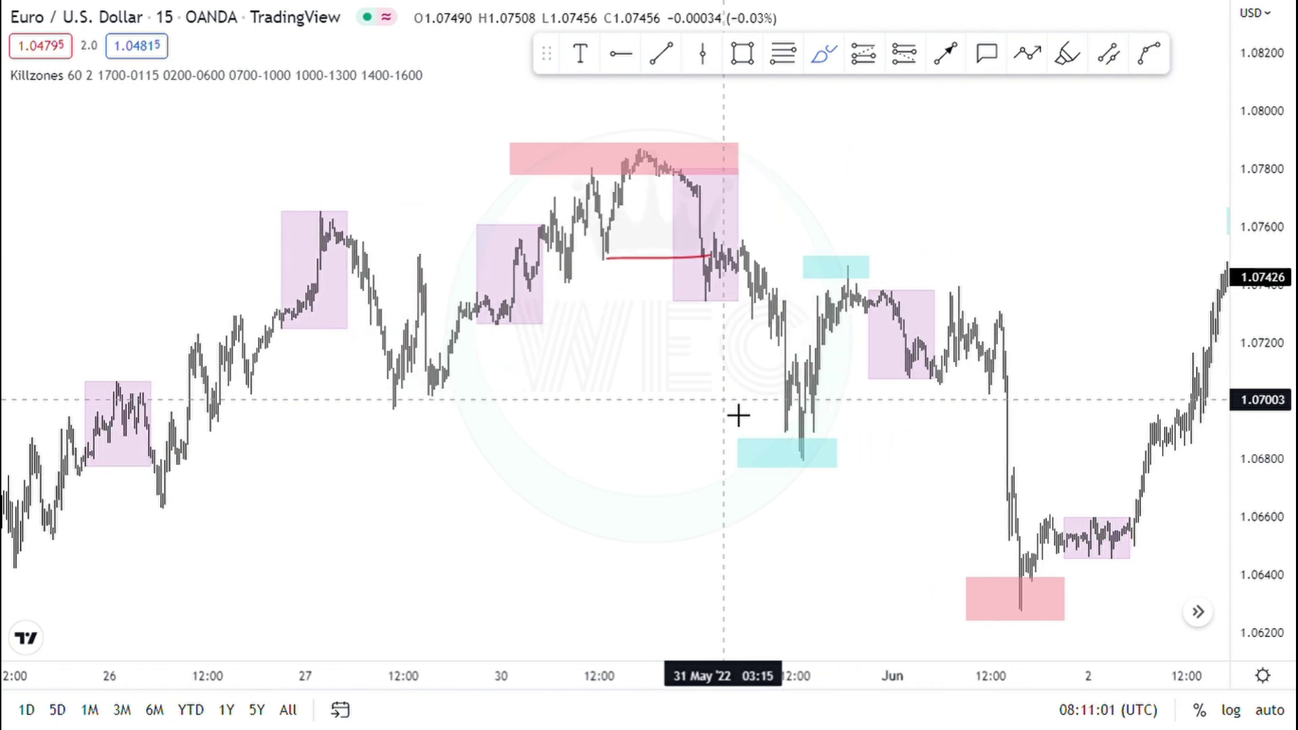
scroll(738, 415, "up", 1)
scroll(739, 415, "up", 2)
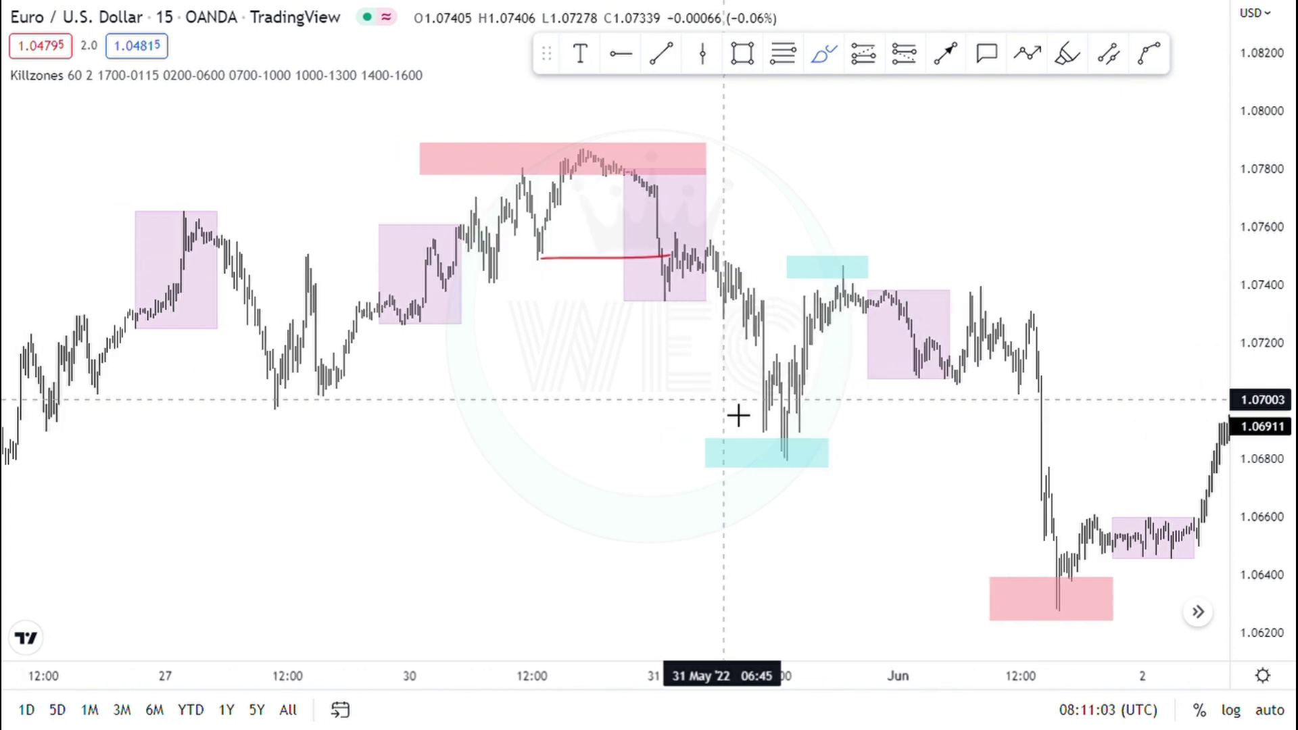
scroll(739, 415, "up", 1)
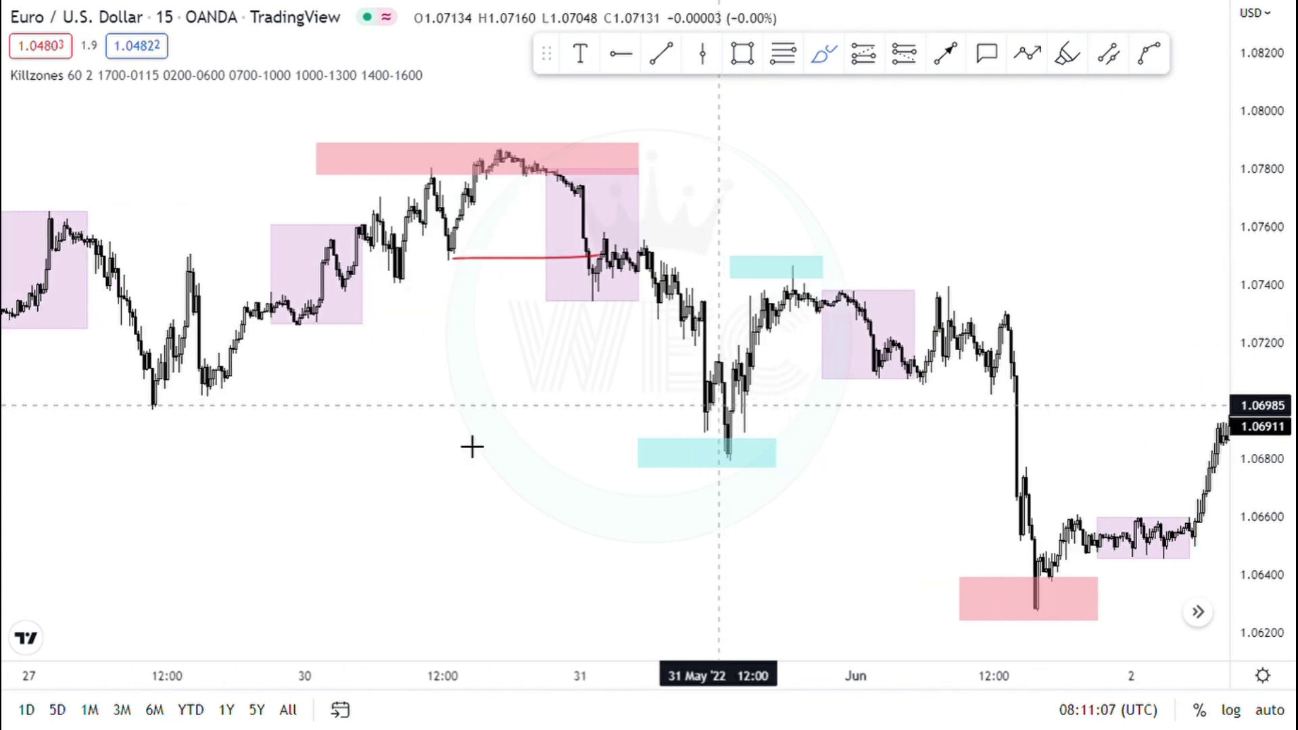
mouse_move(150, 410)
left_mouse_down()
mouse_move(464, 432)
mouse_move(693, 421)
left_mouse_up()
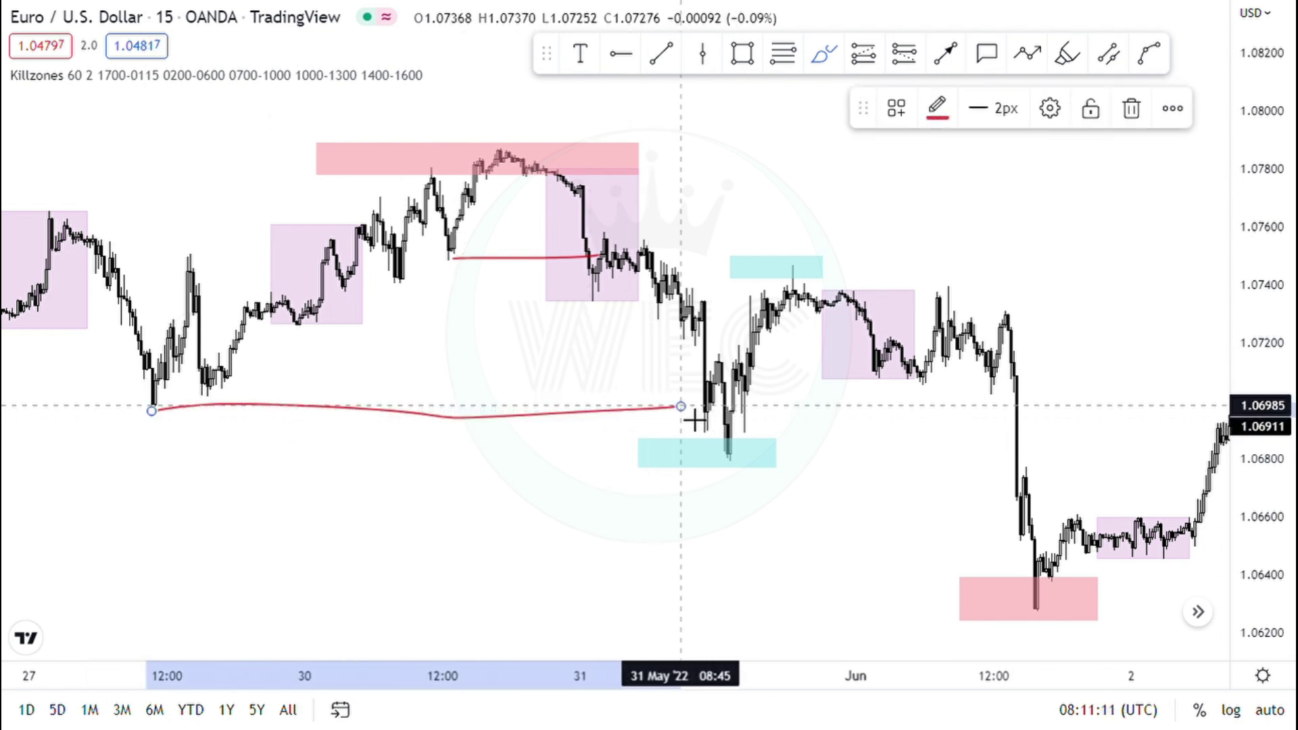
Step: Trace the W-shaped swings at the 31 May low and the fall from the 30 May high in red, and remove these strokes
scroll(693, 420, "up", 3)
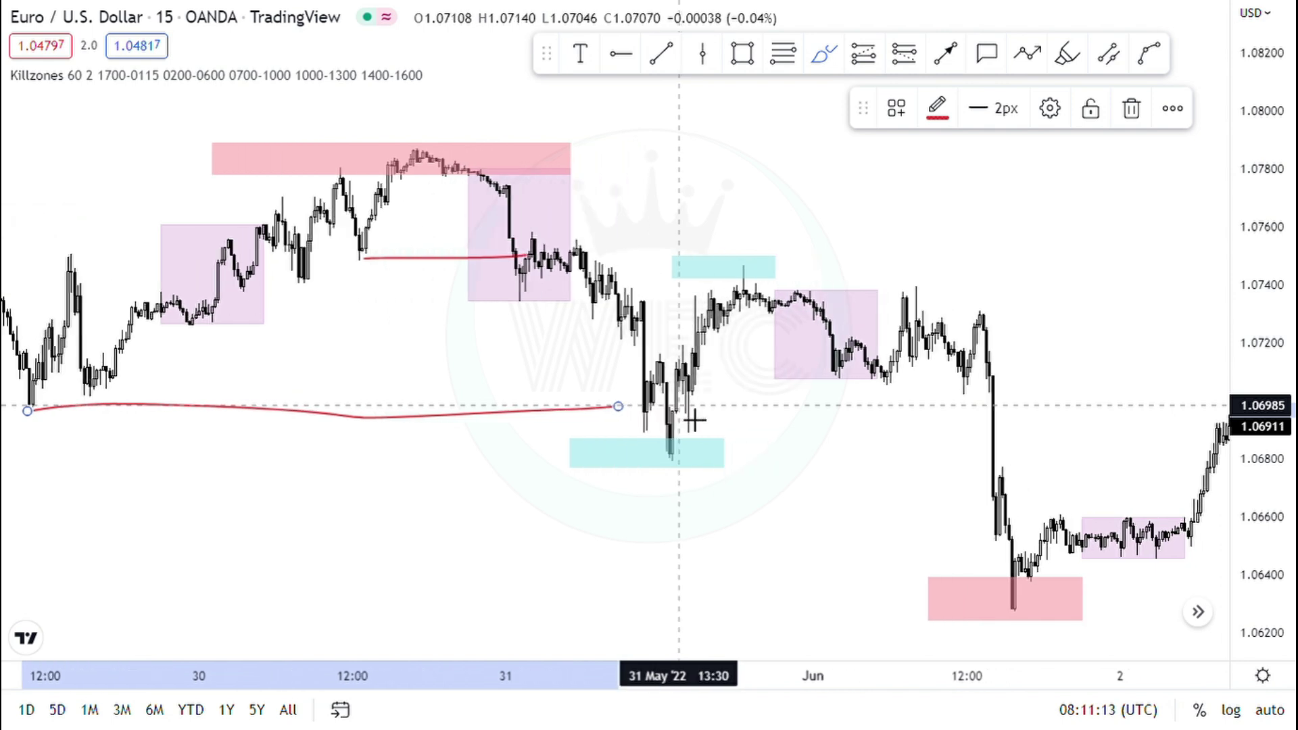
left_click_drag(613, 418, 630, 353)
mouse_move(650, 432)
left_mouse_down()
mouse_move(658, 470)
mouse_move(668, 364)
left_mouse_up()
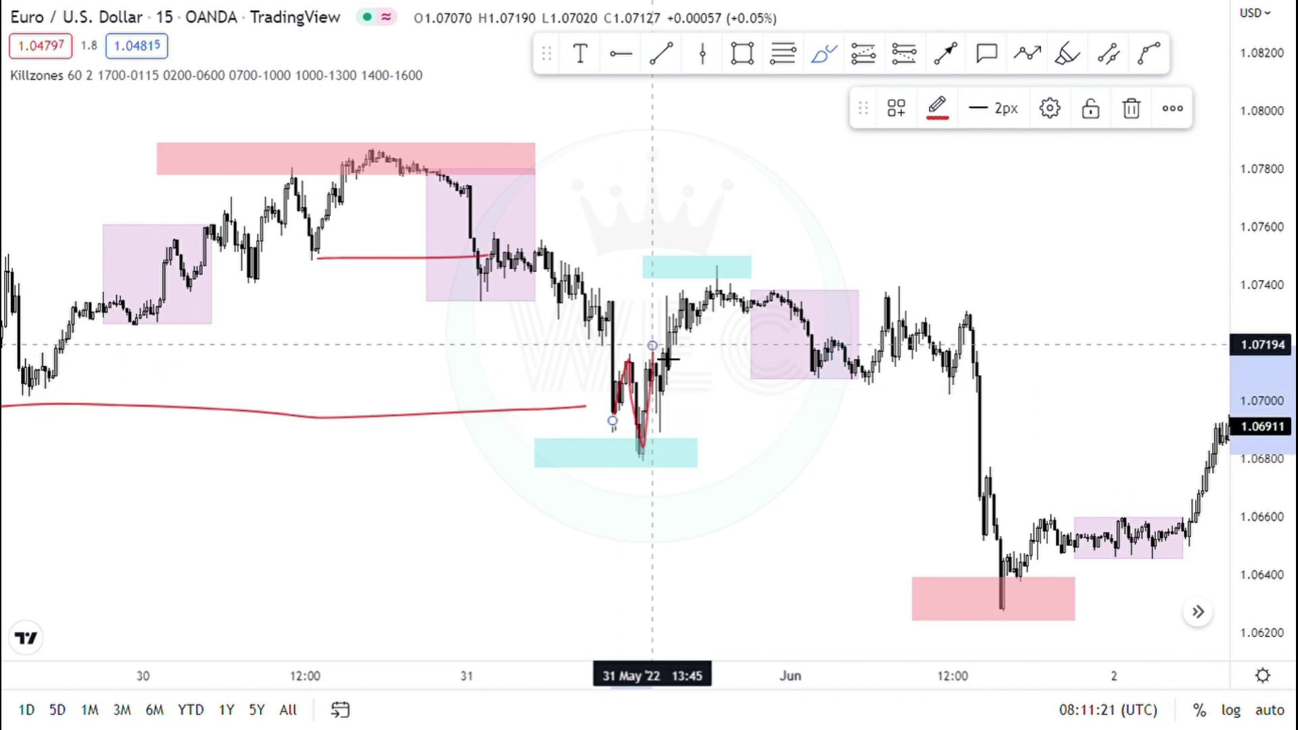
mouse_move(410, 165)
left_mouse_down()
mouse_move(545, 284)
mouse_move(660, 433)
left_mouse_up()
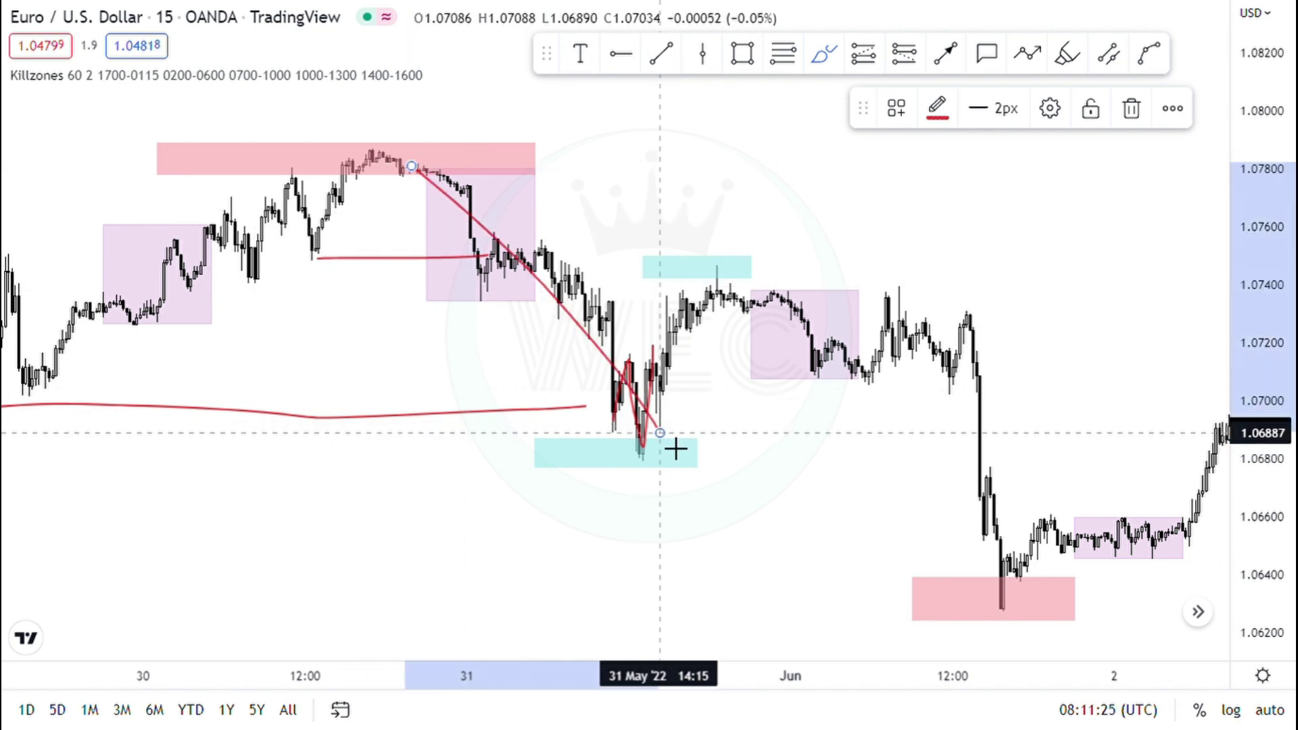
key("Delete")
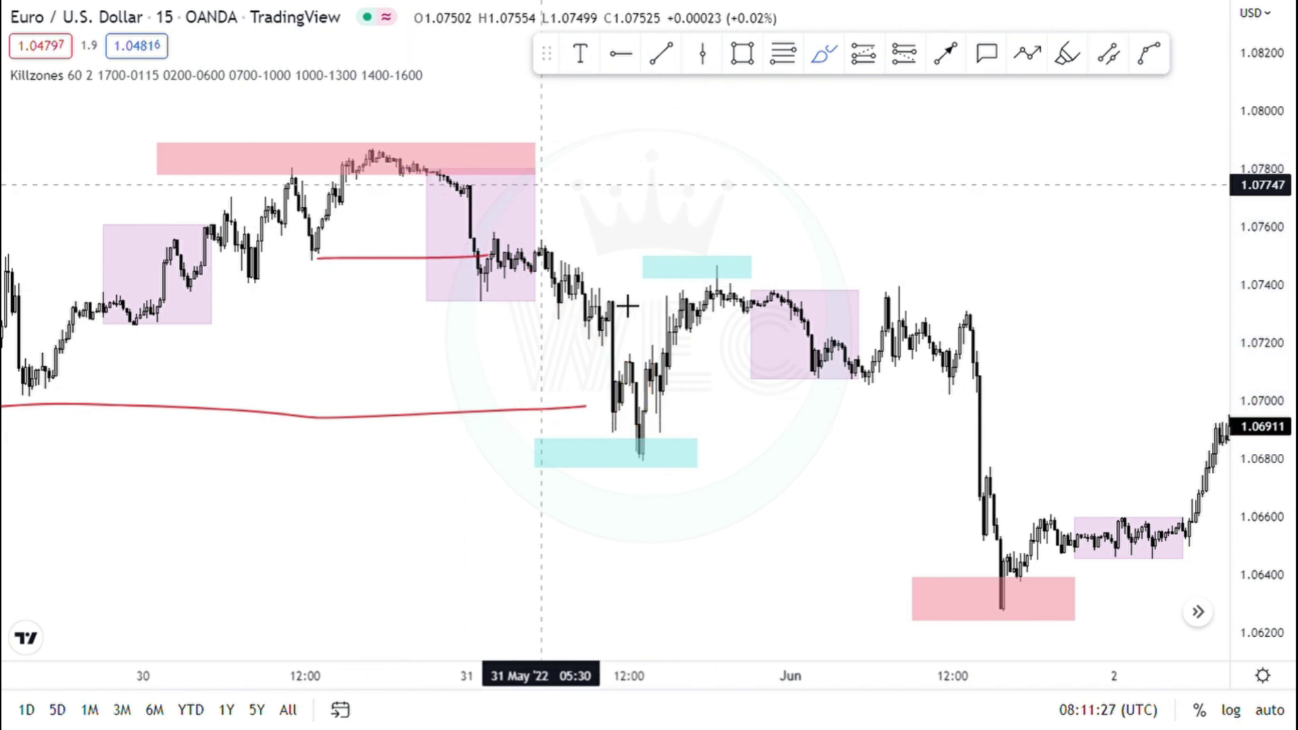
Step: Sketch the rise from the 31 May low and a loop extending from the 30 May high, and undo both strokes
left_click(630, 447)
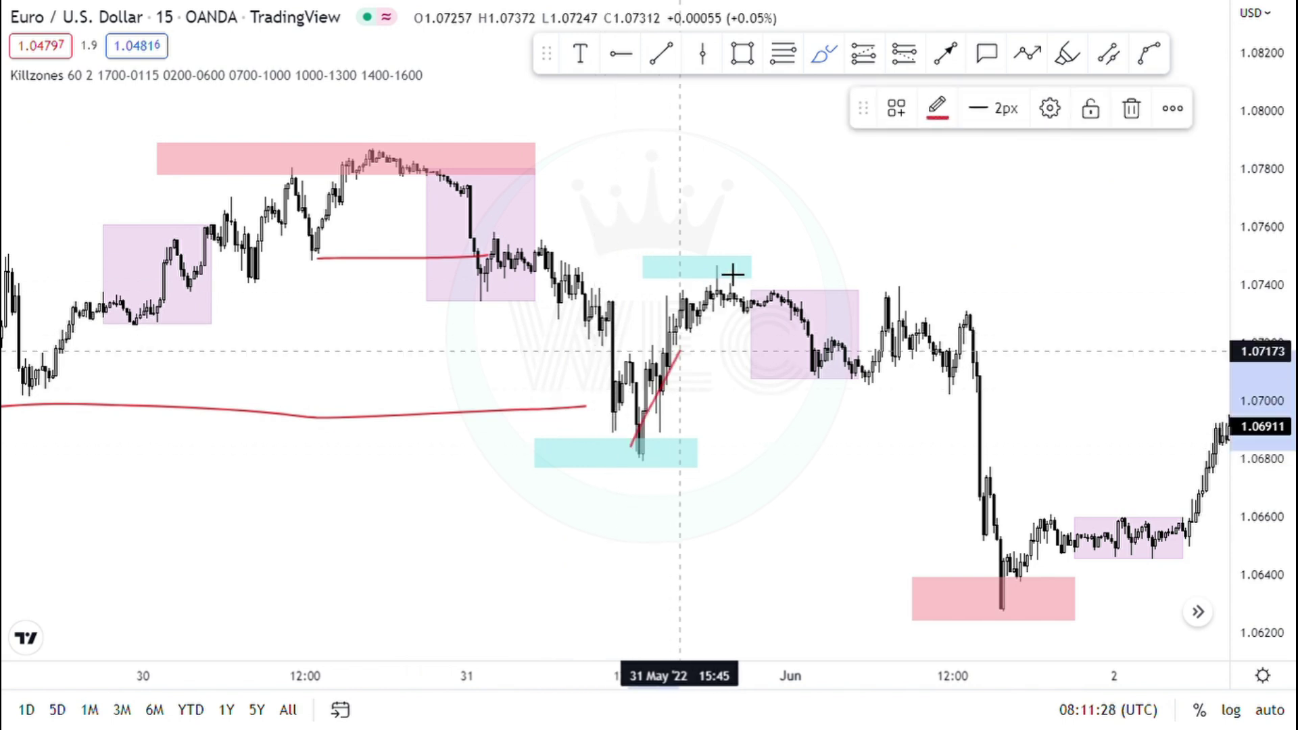
left_click(744, 199)
mouse_move(481, 197)
left_mouse_down()
mouse_move(873, 177)
mouse_move(637, 117)
mouse_move(479, 126)
mouse_move(420, 149)
left_mouse_up()
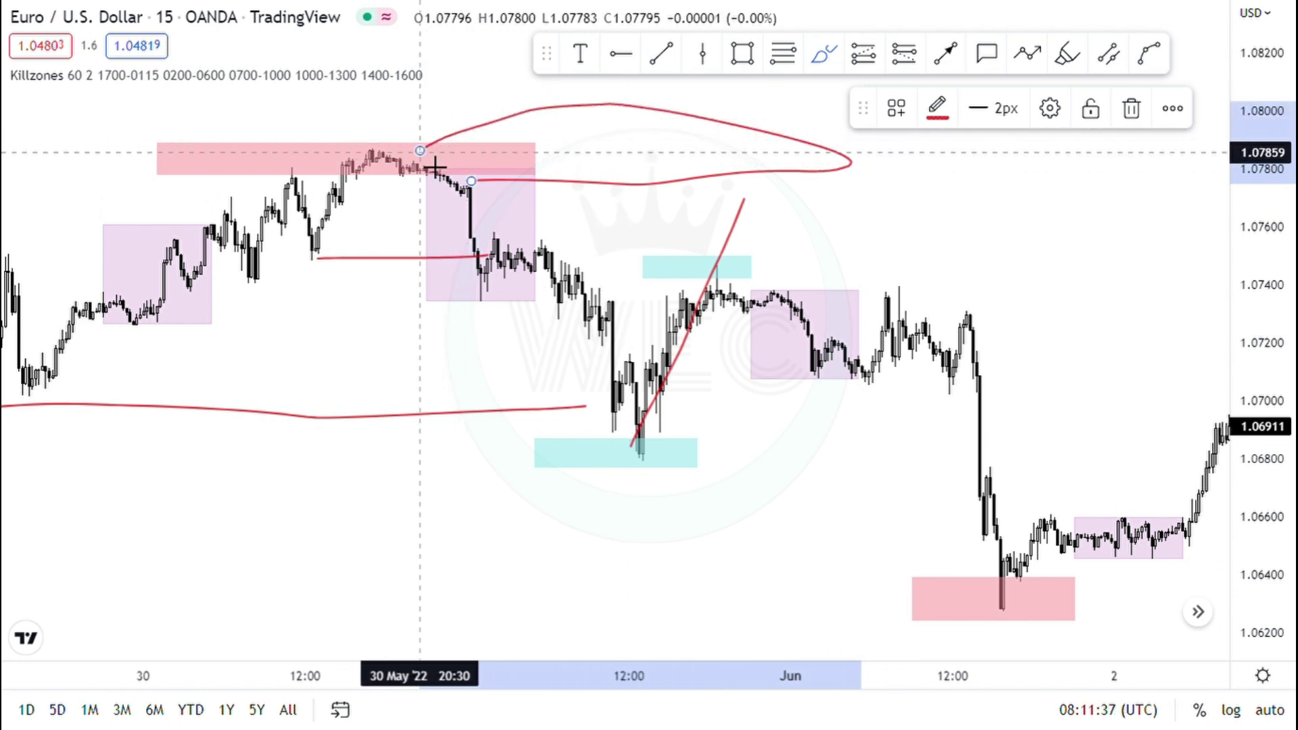
key("ctrl+z")
key("ctrl+z")
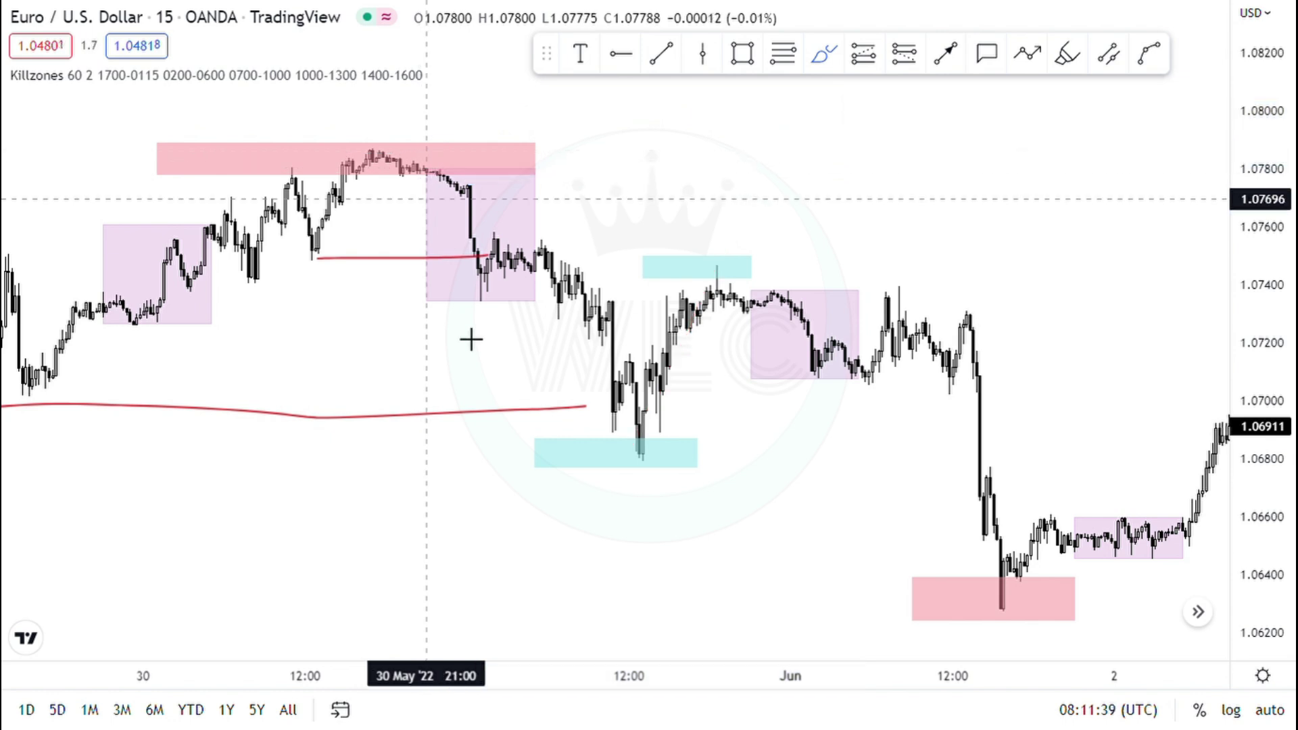
Step: Draw a short red brush line at about 1.0716 from the internal high just before the 31 May low
scroll(655, 455, "up", 3)
scroll(654, 461, "up", 2)
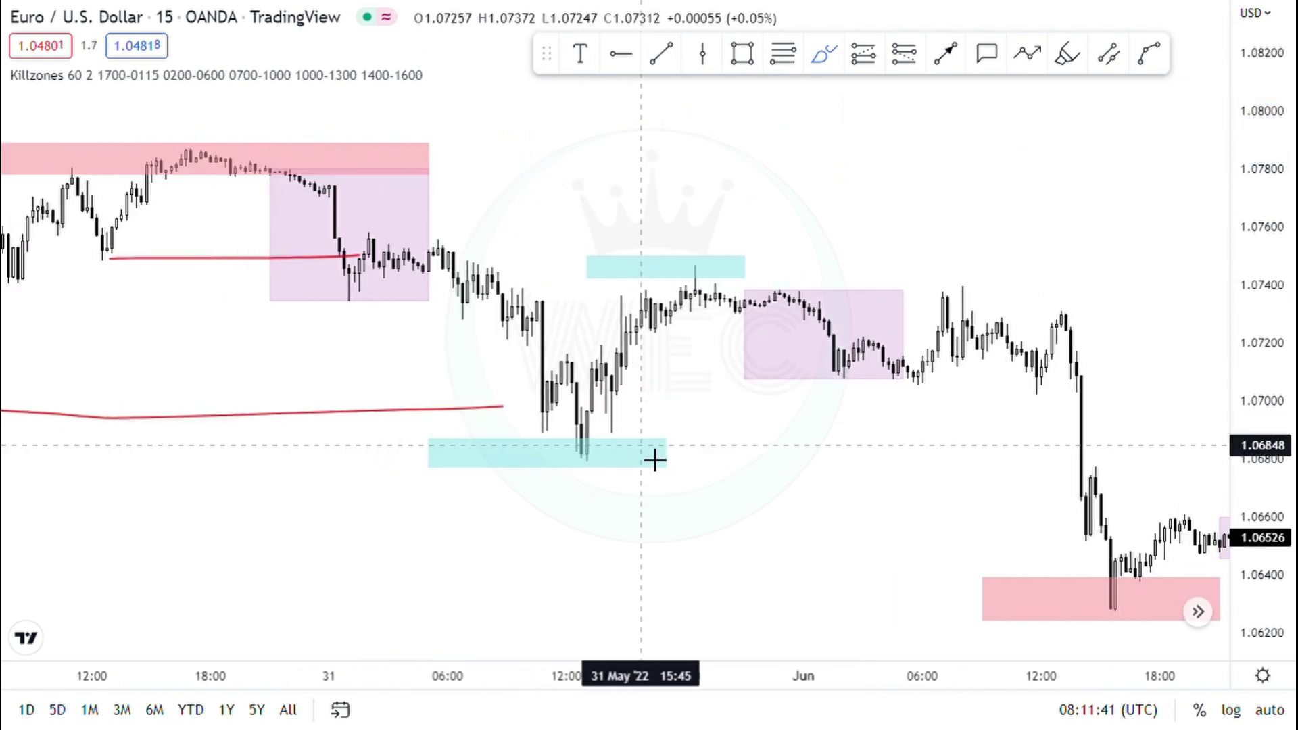
scroll(655, 458, "left", 4)
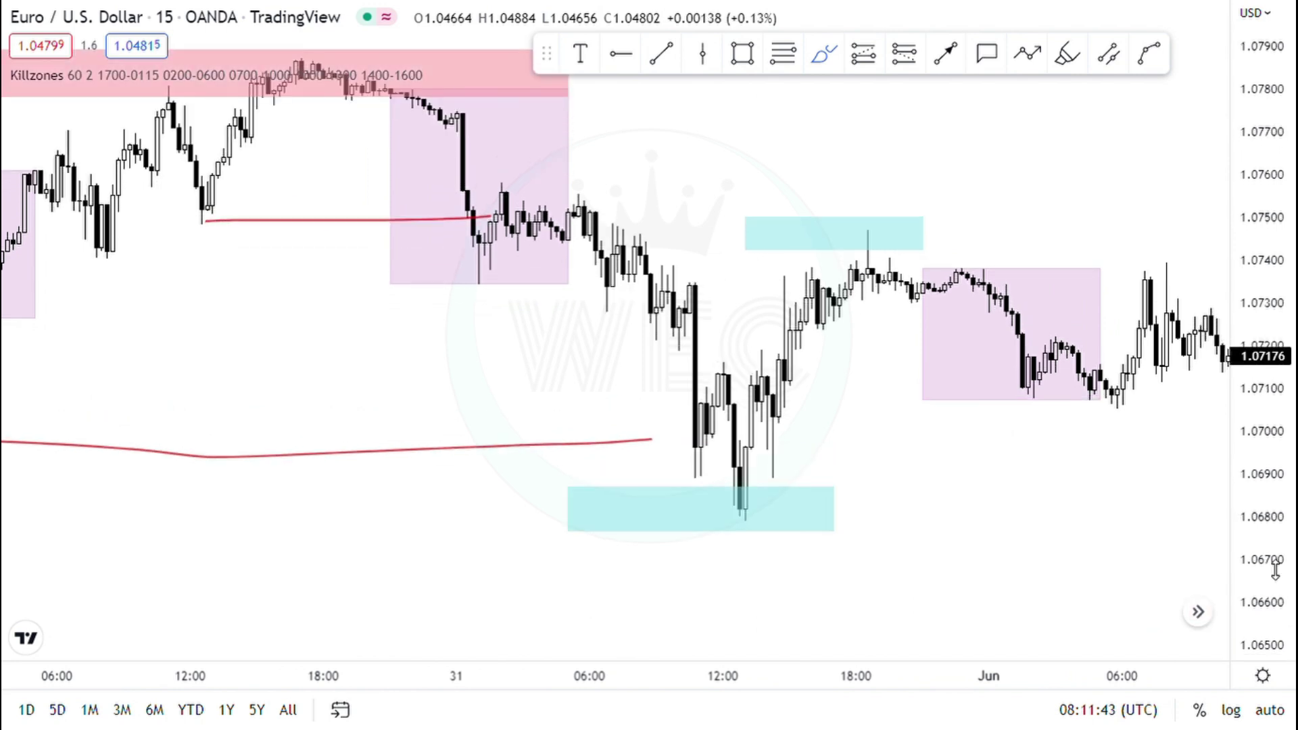
scroll(898, 434, "left", 3)
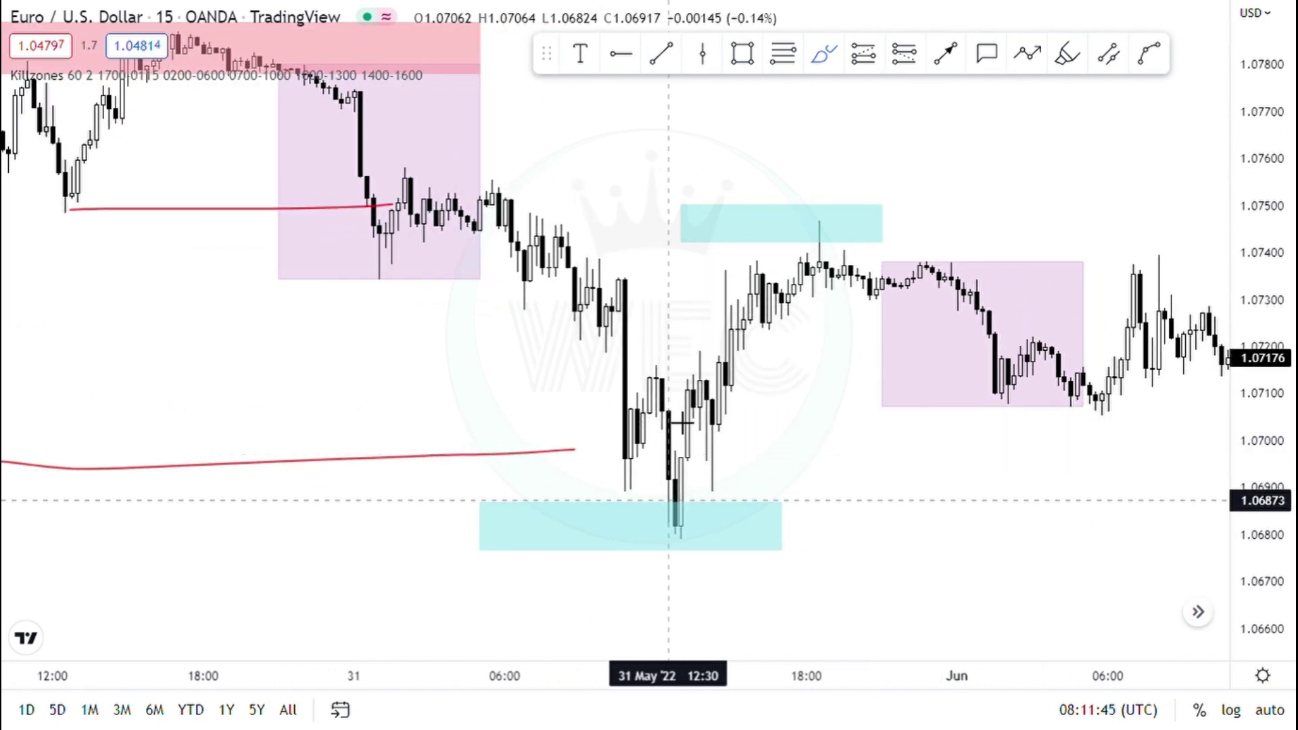
left_click_drag(660, 368, 669, 367)
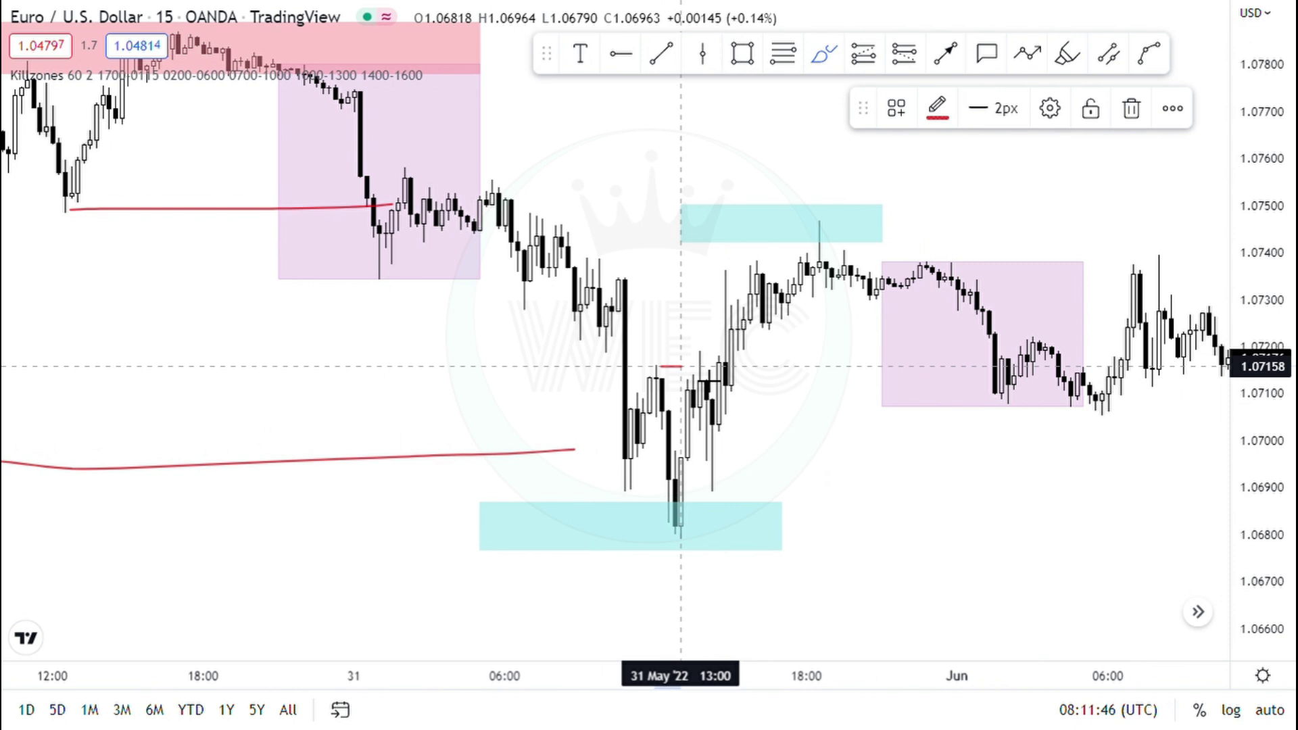
Step: Circle the 31 May 14:15 low and 14:45 high in red, and mark the internal high between them with a short line
left_click_drag(712, 473, 719, 274)
key("Delete")
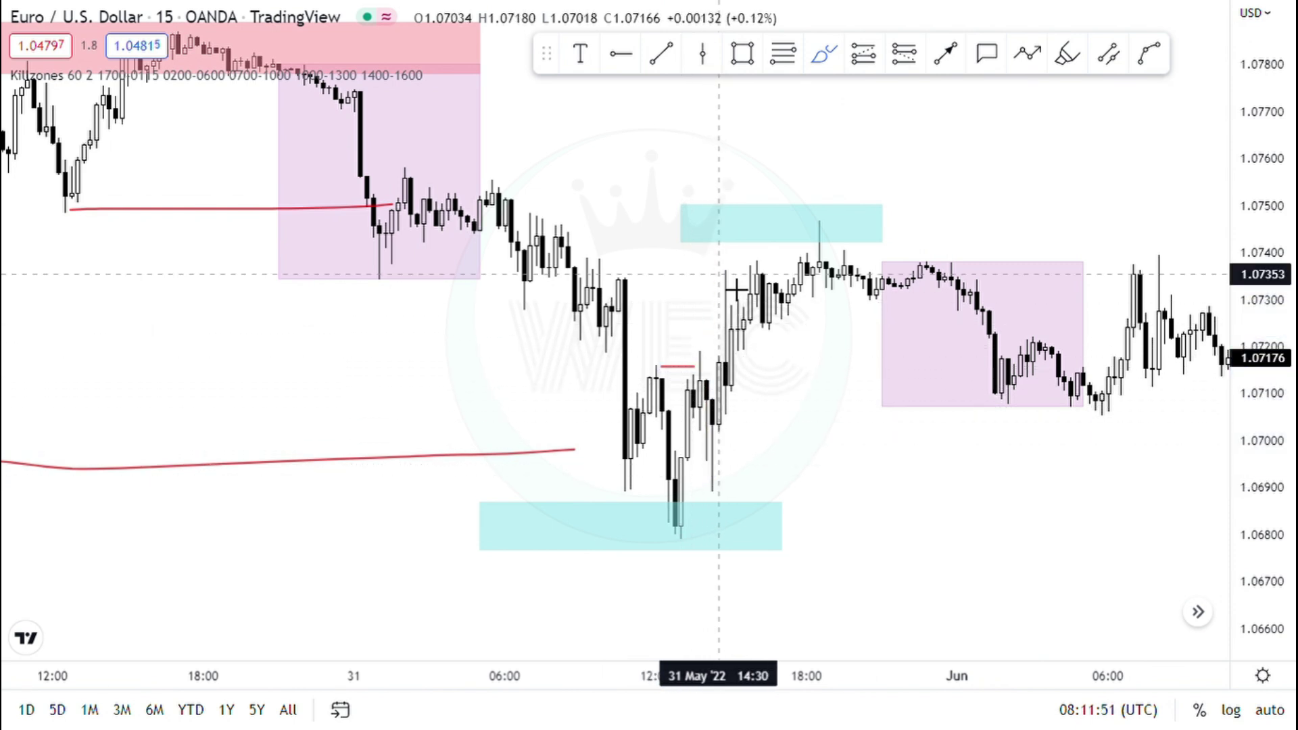
left_click_drag(724, 498, 724, 511)
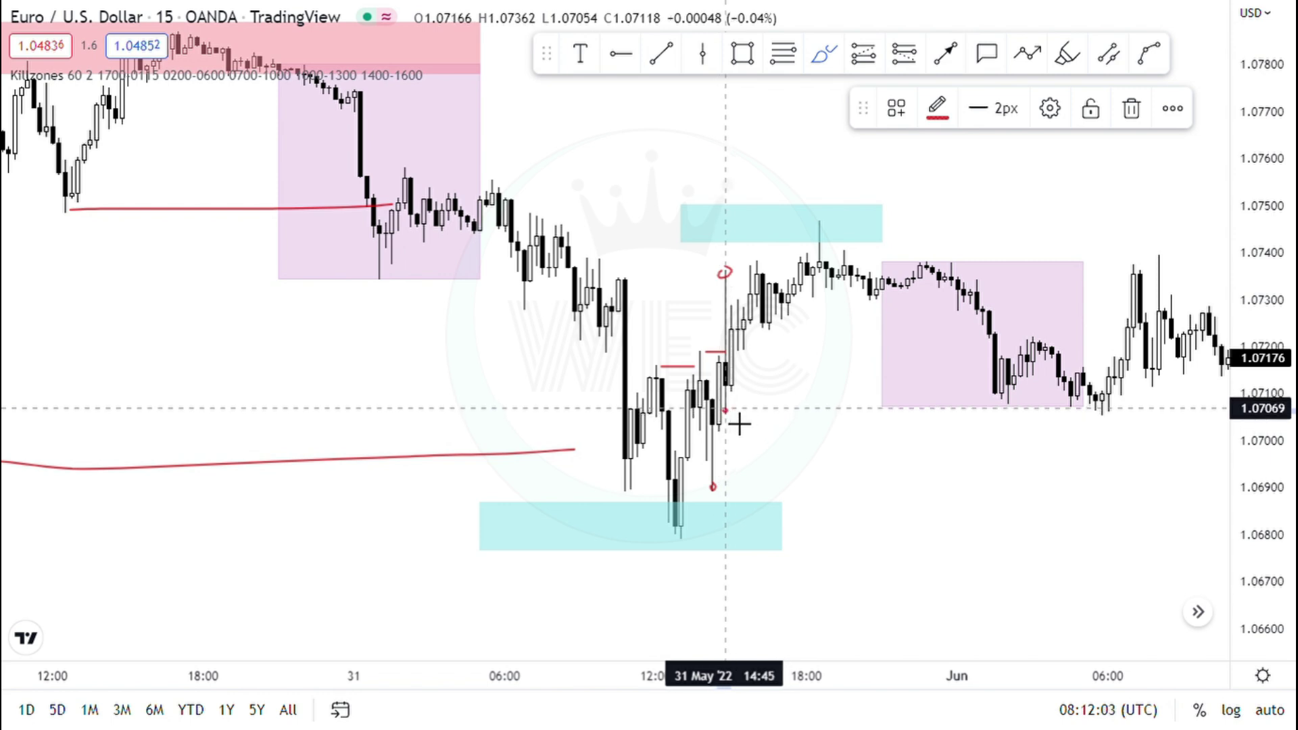
left_click_drag(726, 409, 806, 219)
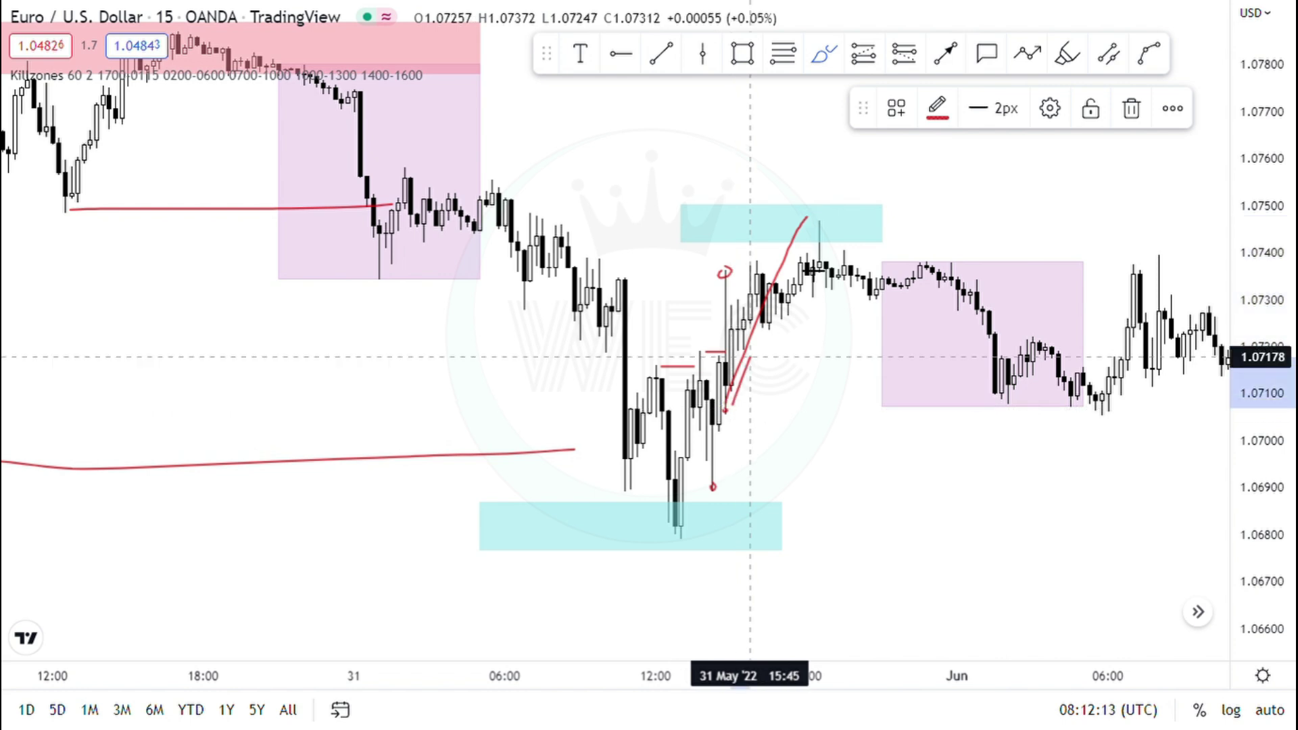
key("Delete")
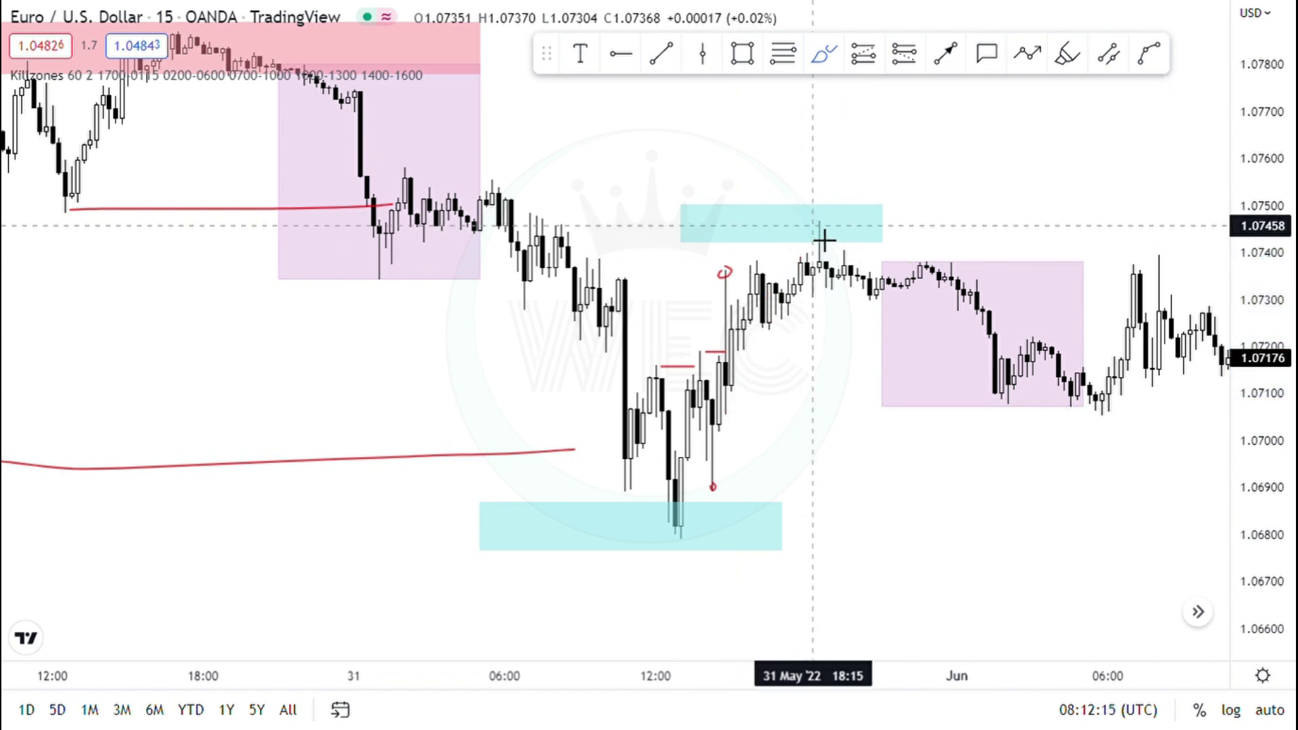
Step: Place a horizontal ray at 1.07058 starting from the low of the 31 May 14:45 candle
scroll(823, 241, "up", 2)
key("alt+h")
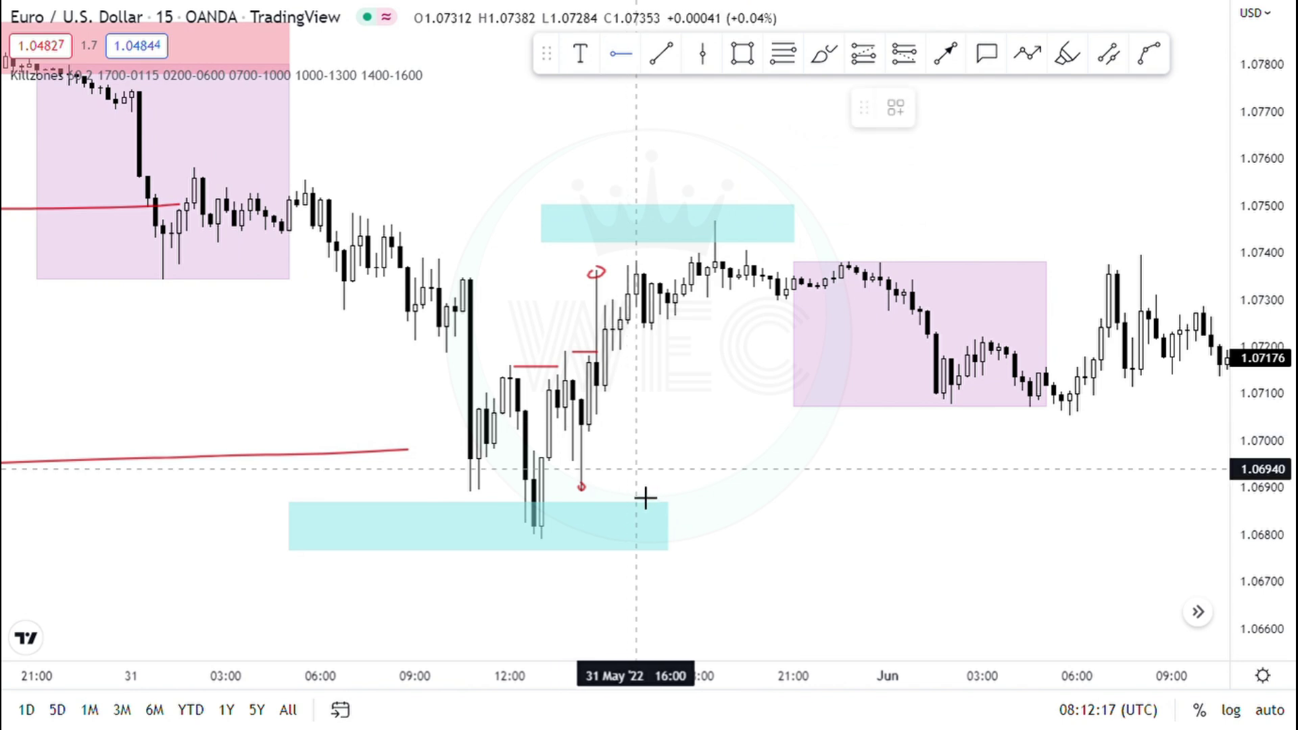
left_click(613, 428)
scroll(867, 426, "up", 2)
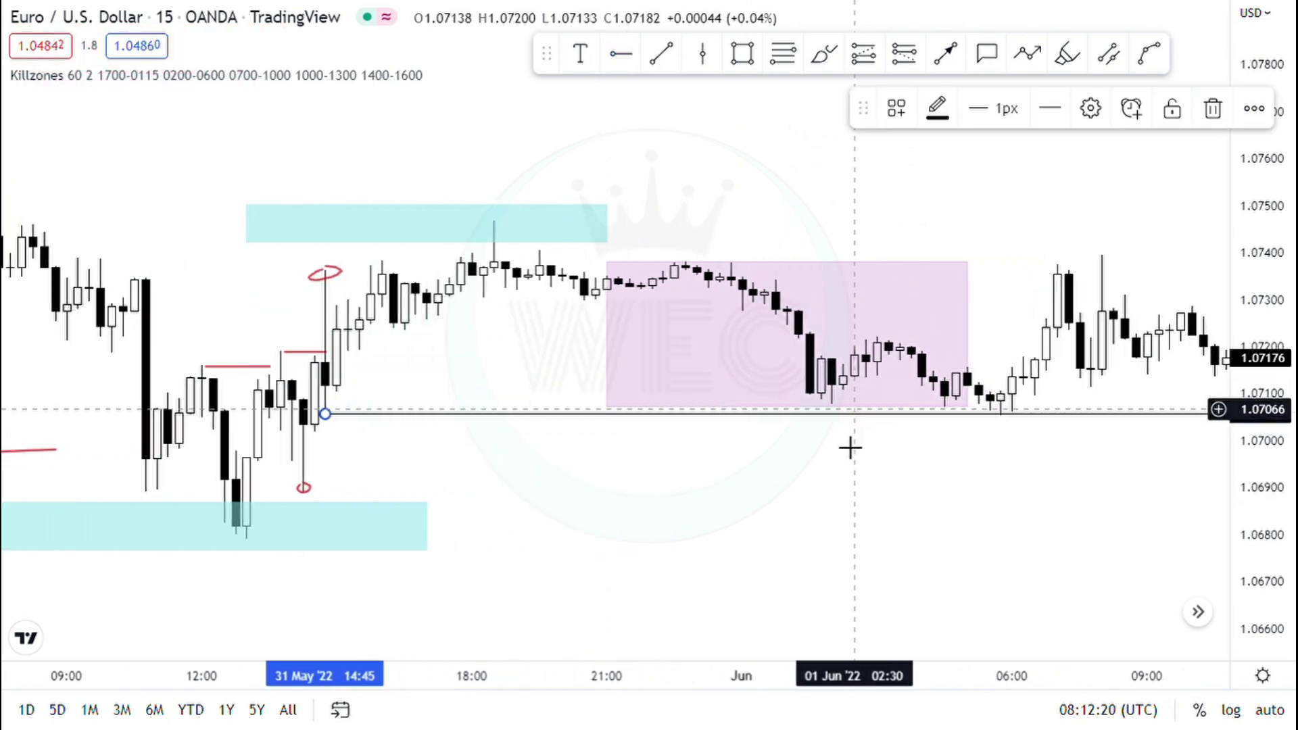
scroll(850, 448, "up", 1)
left_click(850, 448)
Step: Adjust the horizontal ray at the 31 May 14:45 low to 1.07056
left_click_drag(1293, 564, 1293, 392)
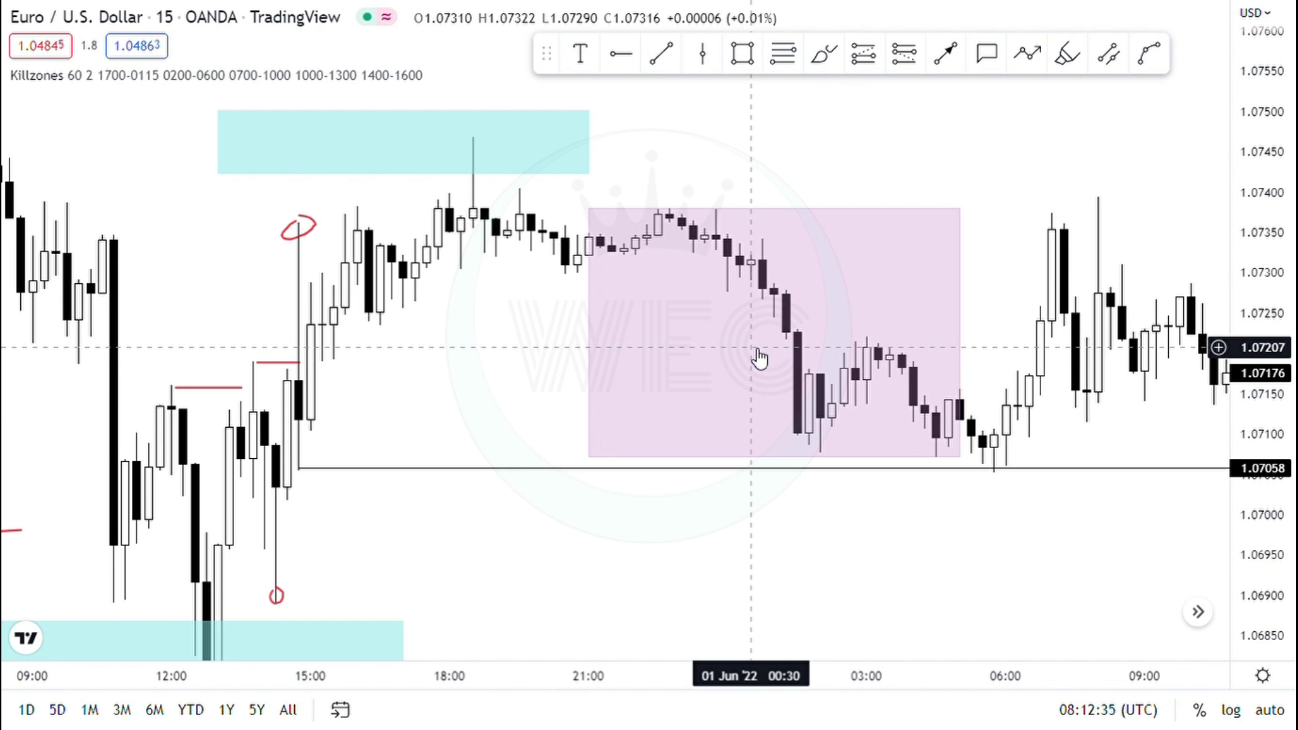
scroll(758, 349, "down", 1)
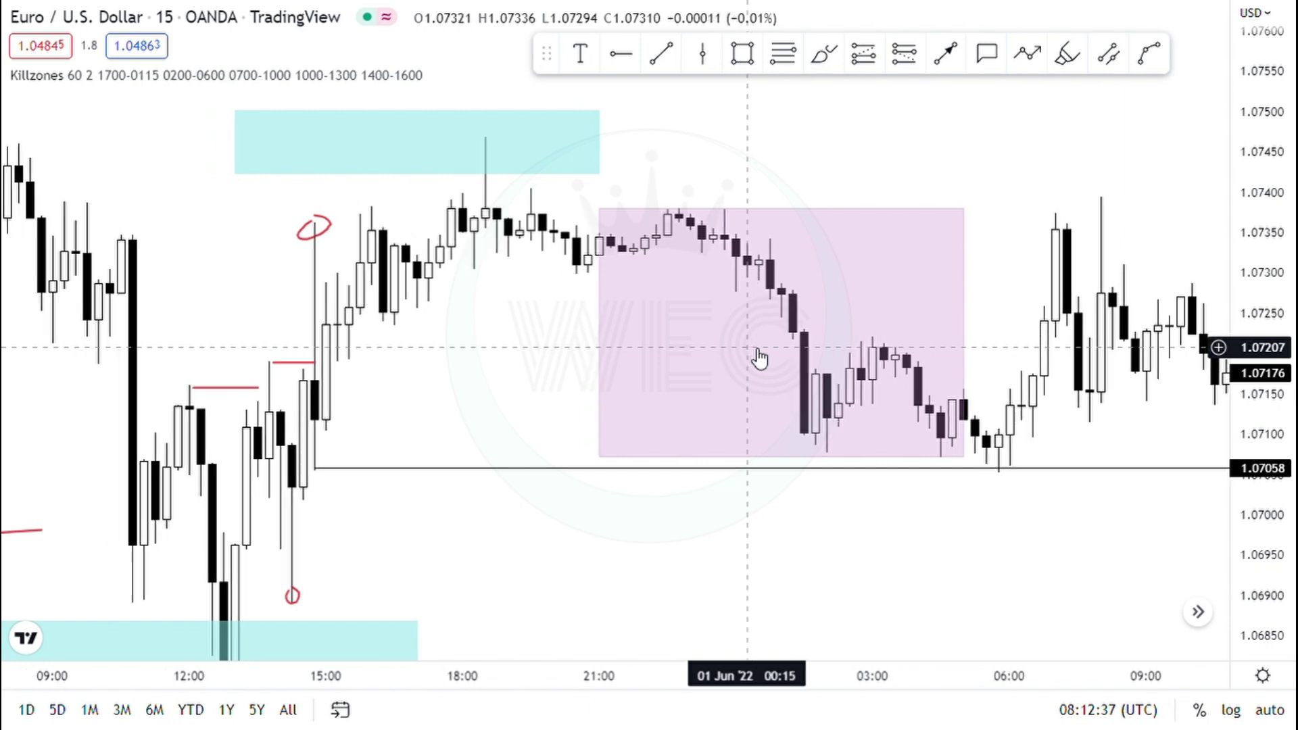
scroll(575, 392, "left", 1)
scroll(574, 392, "left", 1)
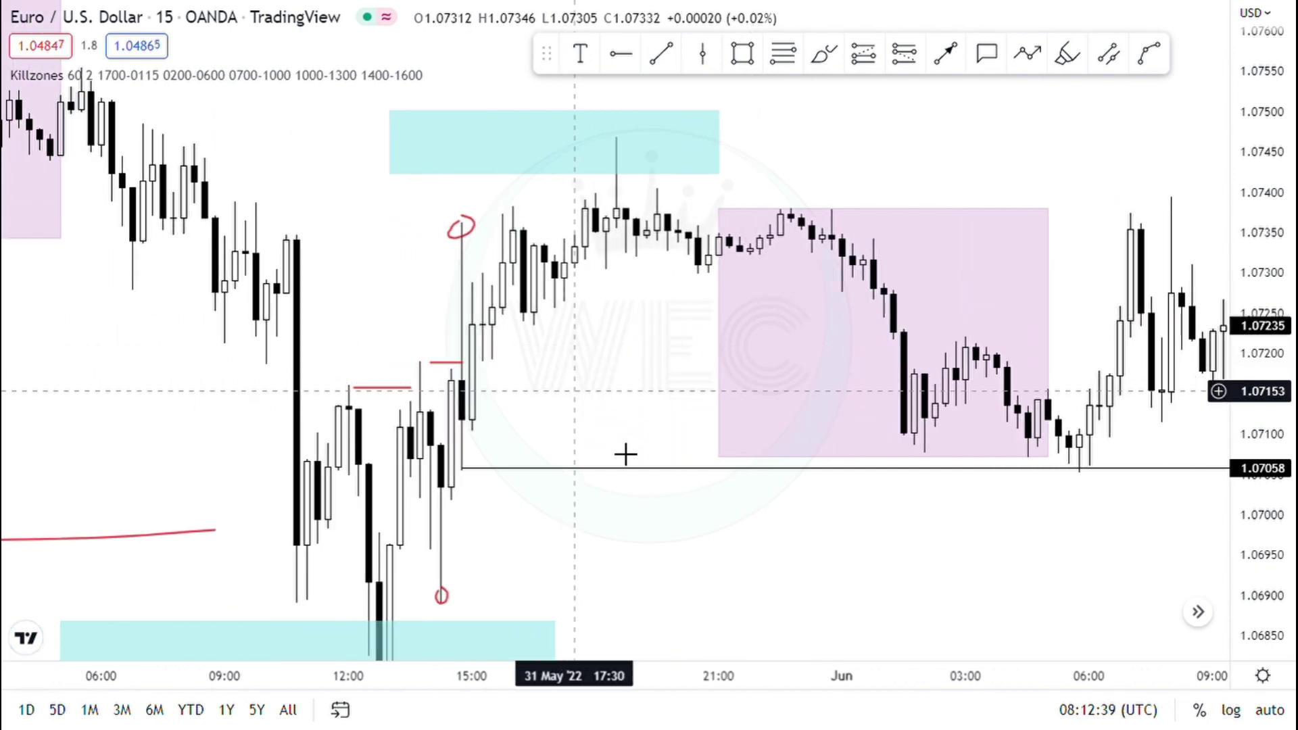
left_click(483, 473)
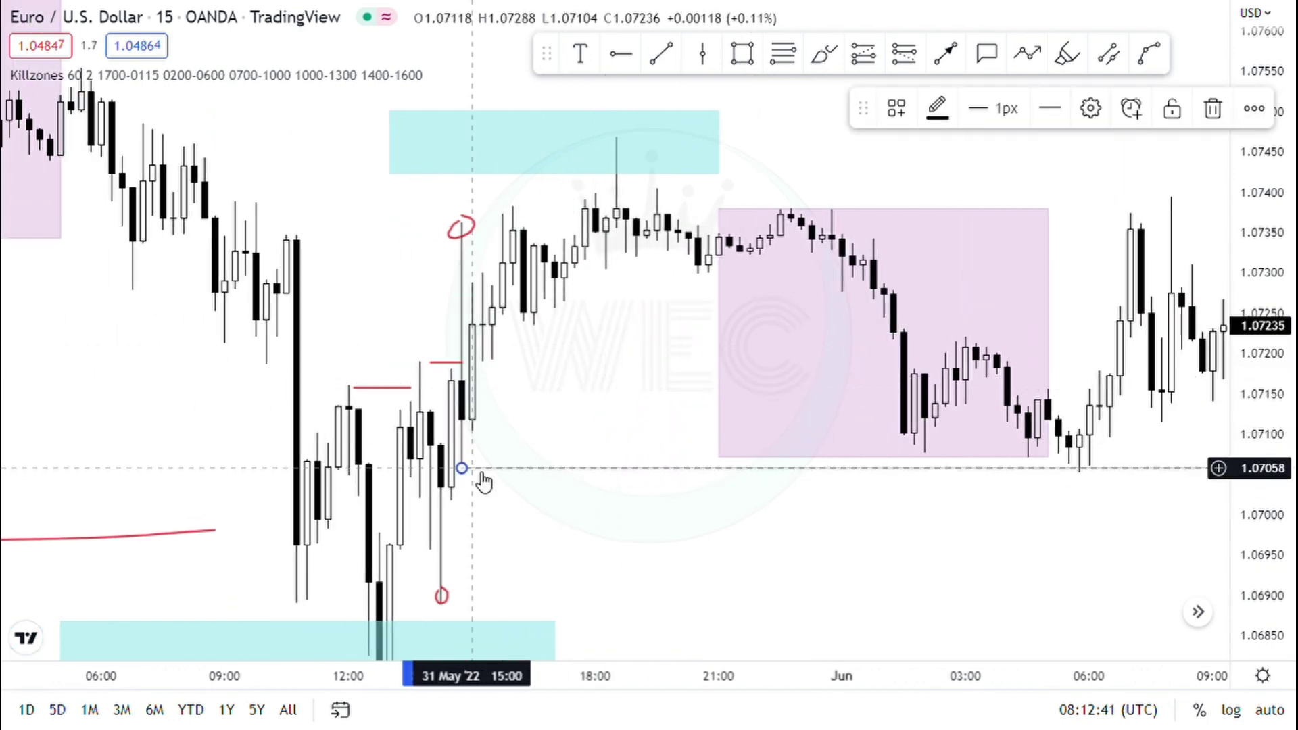
left_click(524, 444)
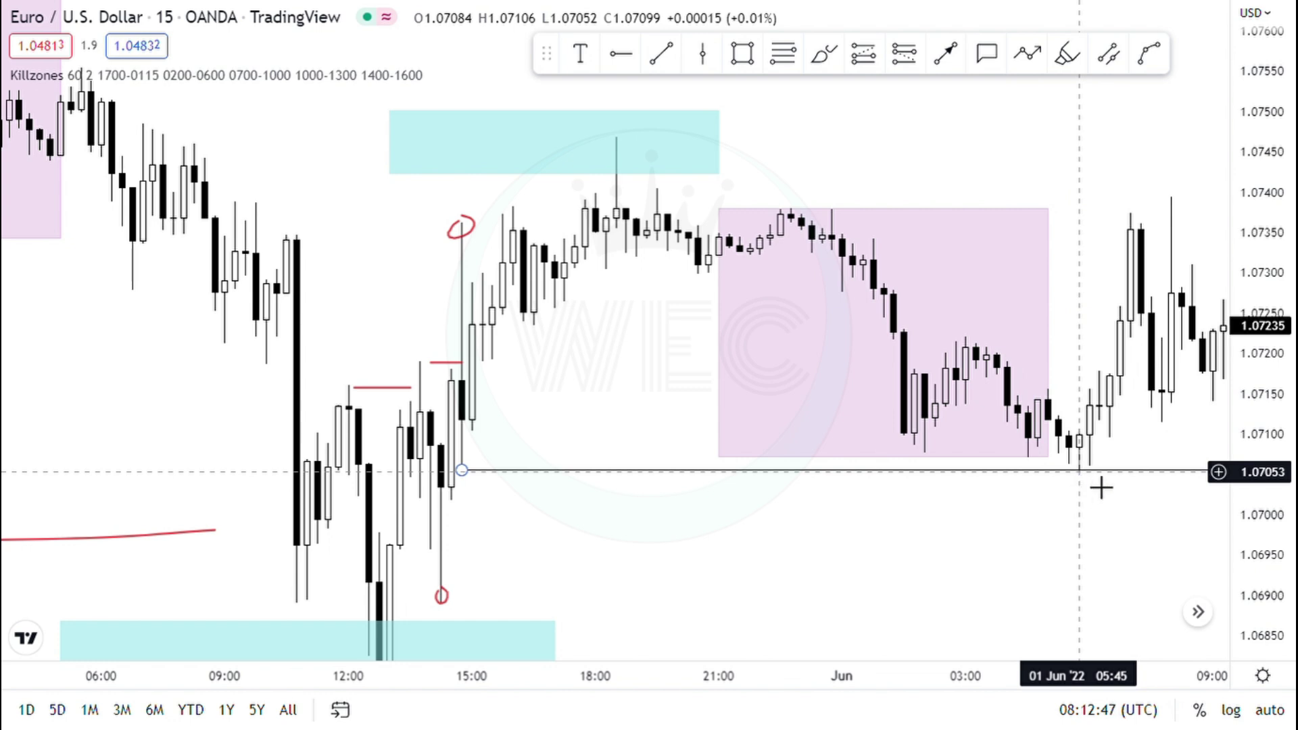
Step: Sketch the drop from the 31 May high, the 1 June rally and following drop, and a line across the highs, and remove these strokes
scroll(1087, 500, "down", 2)
scroll(1086, 501, "down", 1)
scroll(1086, 500, "right", 5)
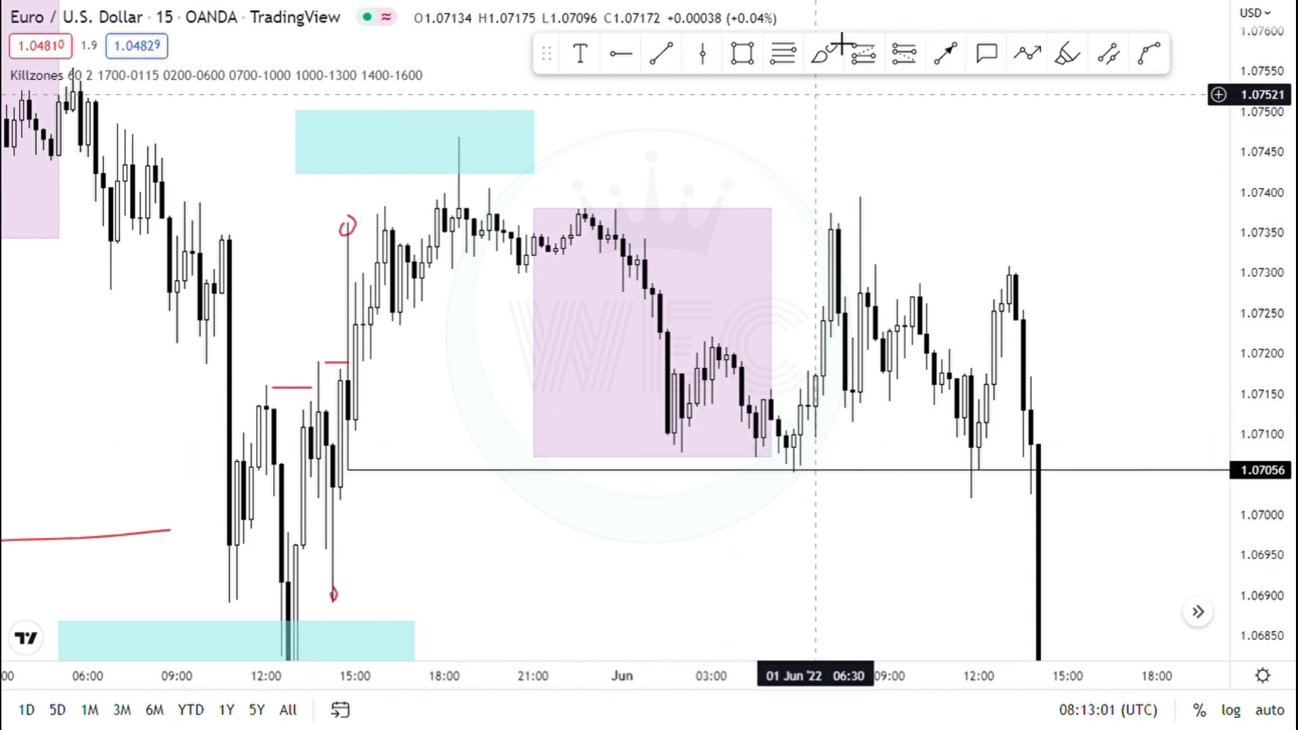
left_click(820, 58)
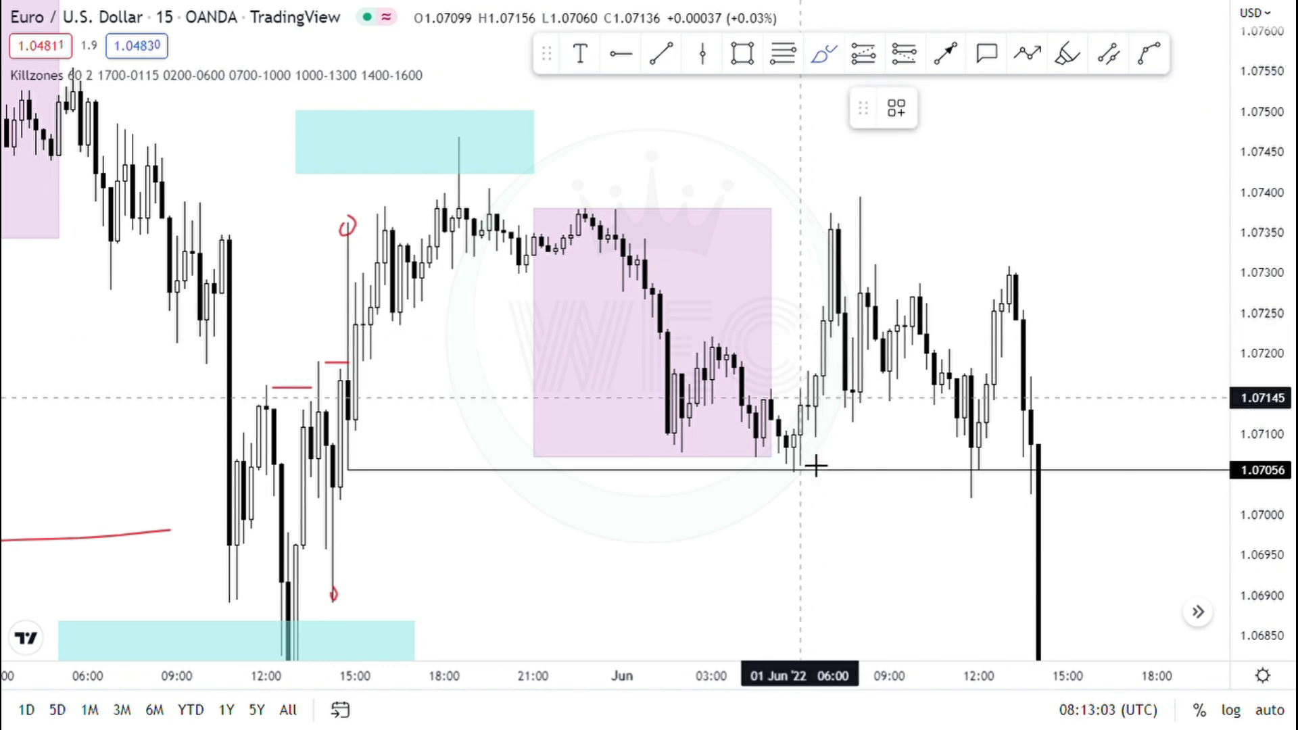
left_click_drag(801, 449, 868, 205)
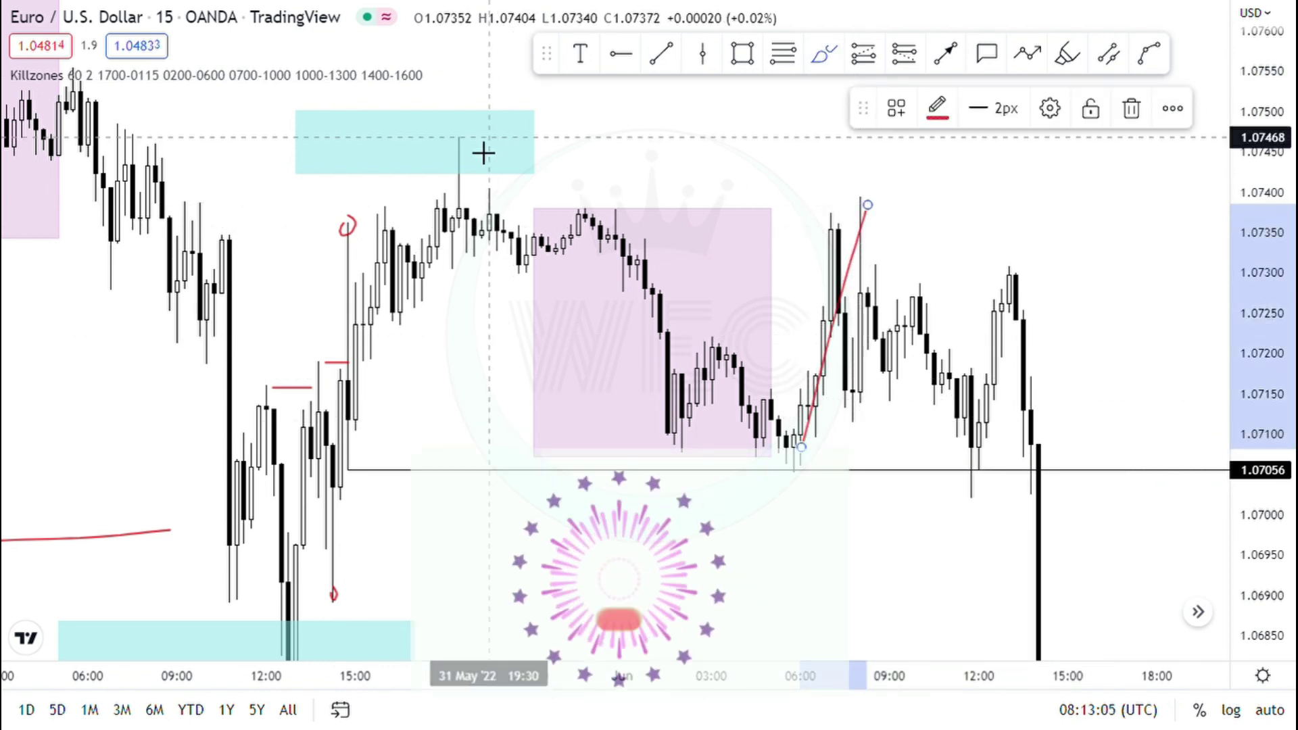
left_click_drag(484, 154, 801, 442)
mouse_move(605, 222)
left_mouse_down()
mouse_move(872, 197)
mouse_move(896, 226)
mouse_move(839, 192)
left_mouse_up()
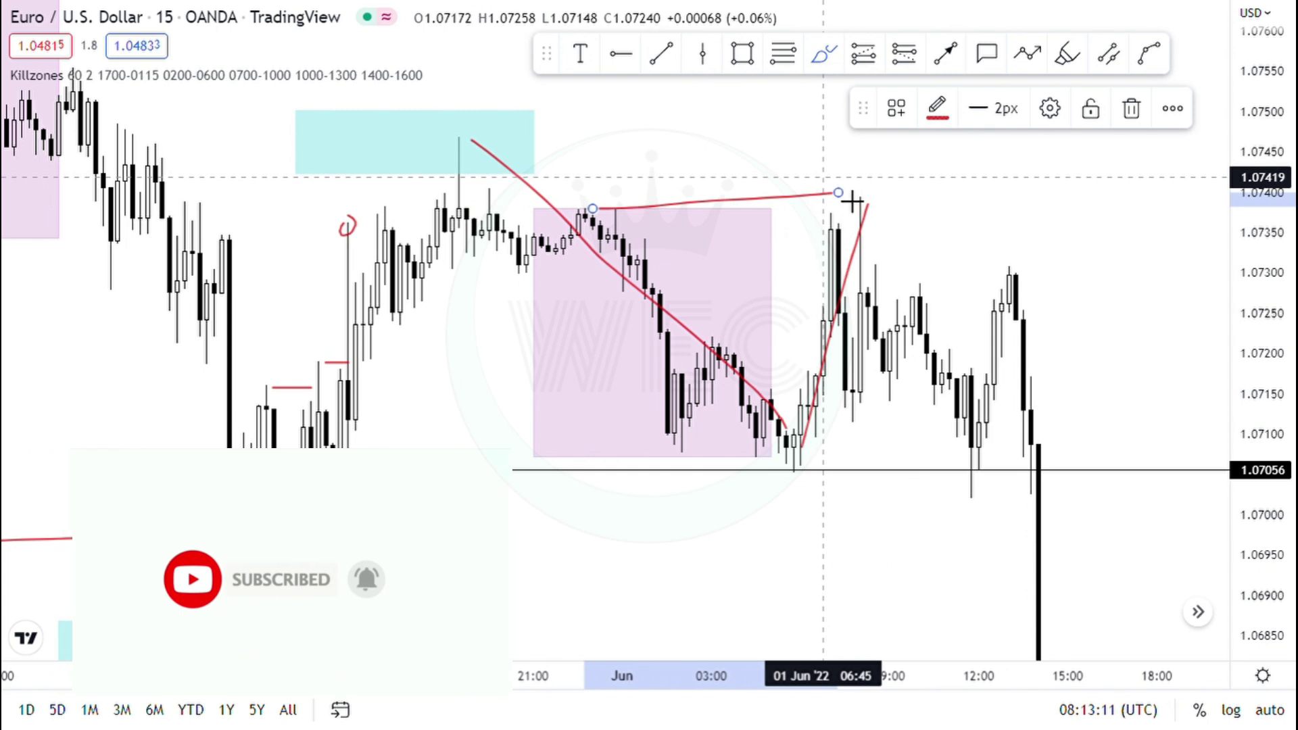
left_click(1008, 516)
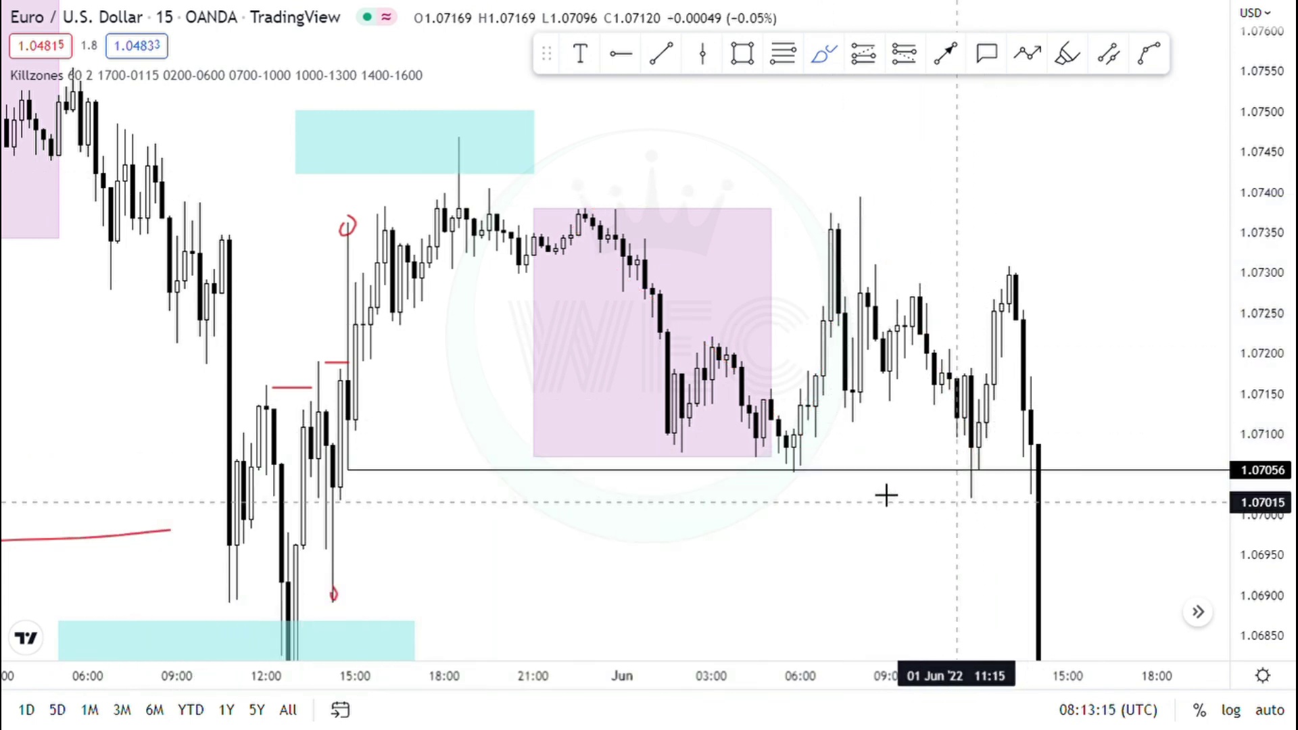
Step: Circle the 1 June 06:00 low in red with a line to the 11:45 break, and loop the highs above it
left_click_drag(800, 488, 817, 493)
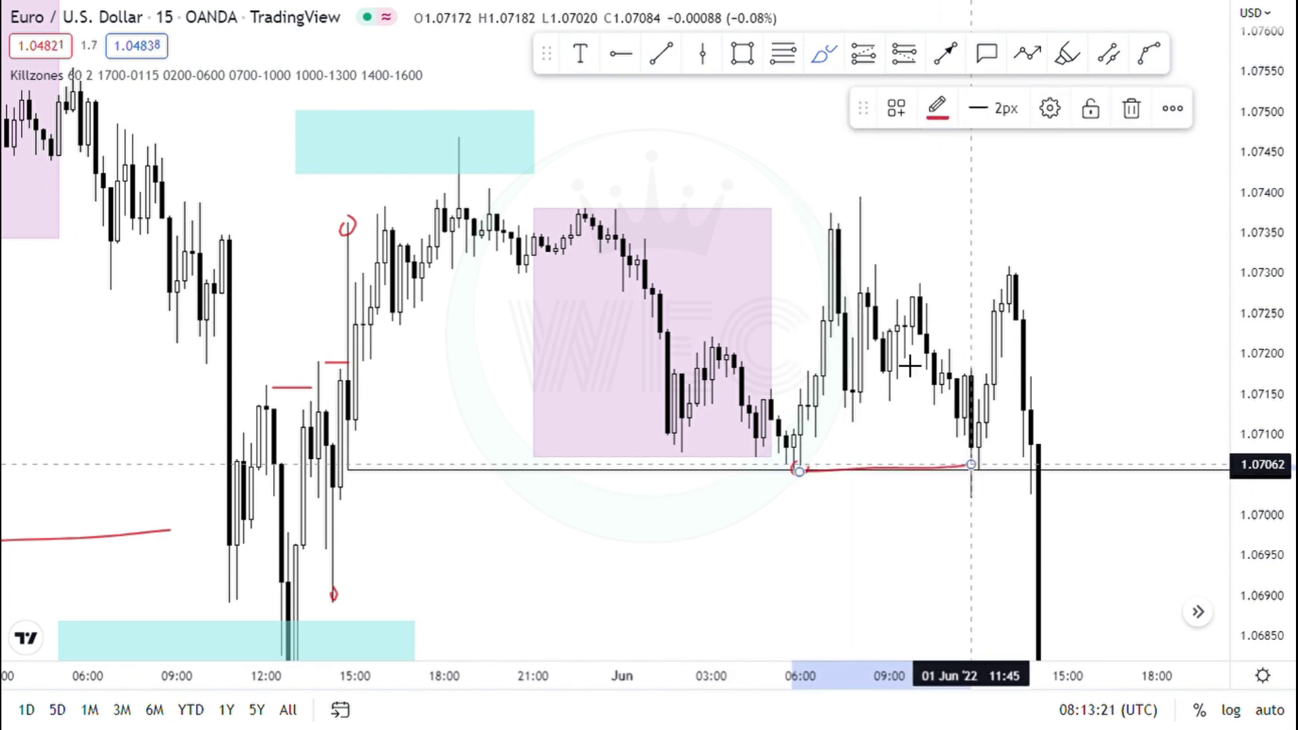
mouse_move(865, 278)
left_mouse_down()
mouse_move(1010, 285)
mouse_move(1010, 267)
mouse_move(947, 204)
mouse_move(868, 228)
left_mouse_up()
Step: Circle the 31 May swing low inside the lower blue zone in red
scroll(873, 277, "down", 5)
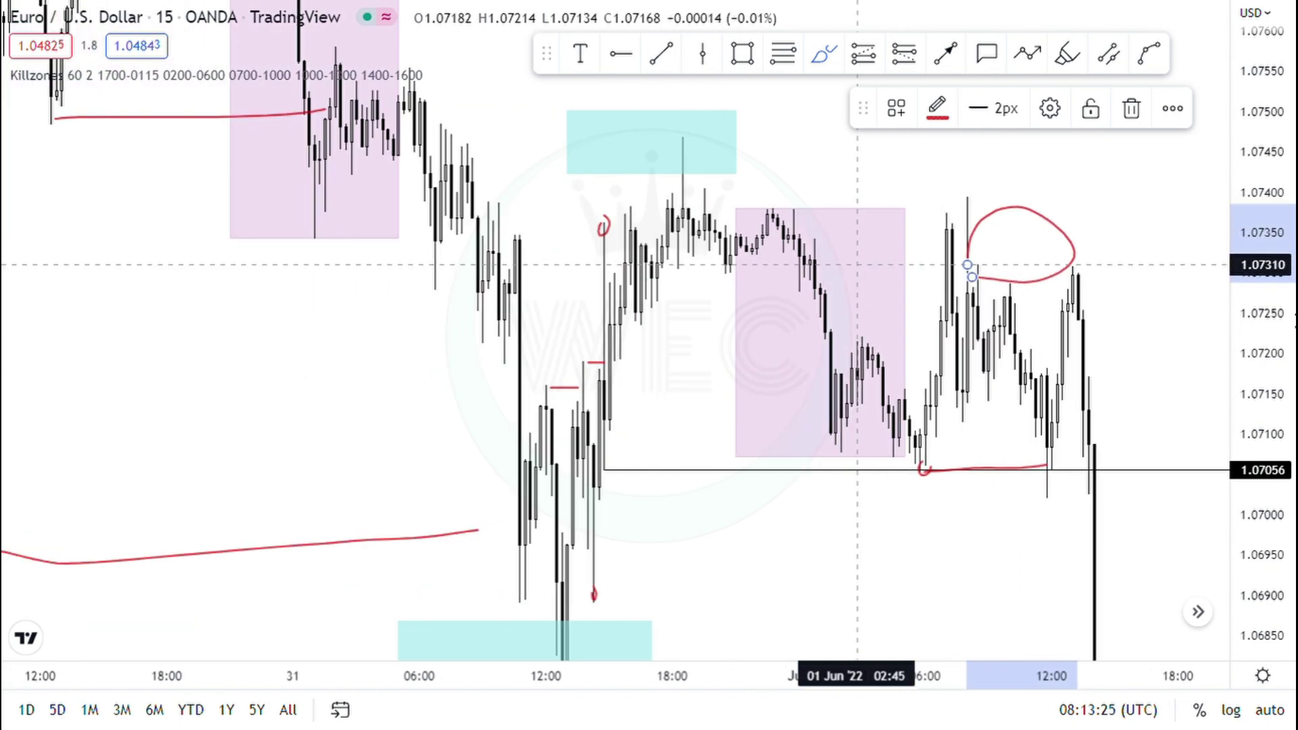
scroll(960, 359, "down", 4)
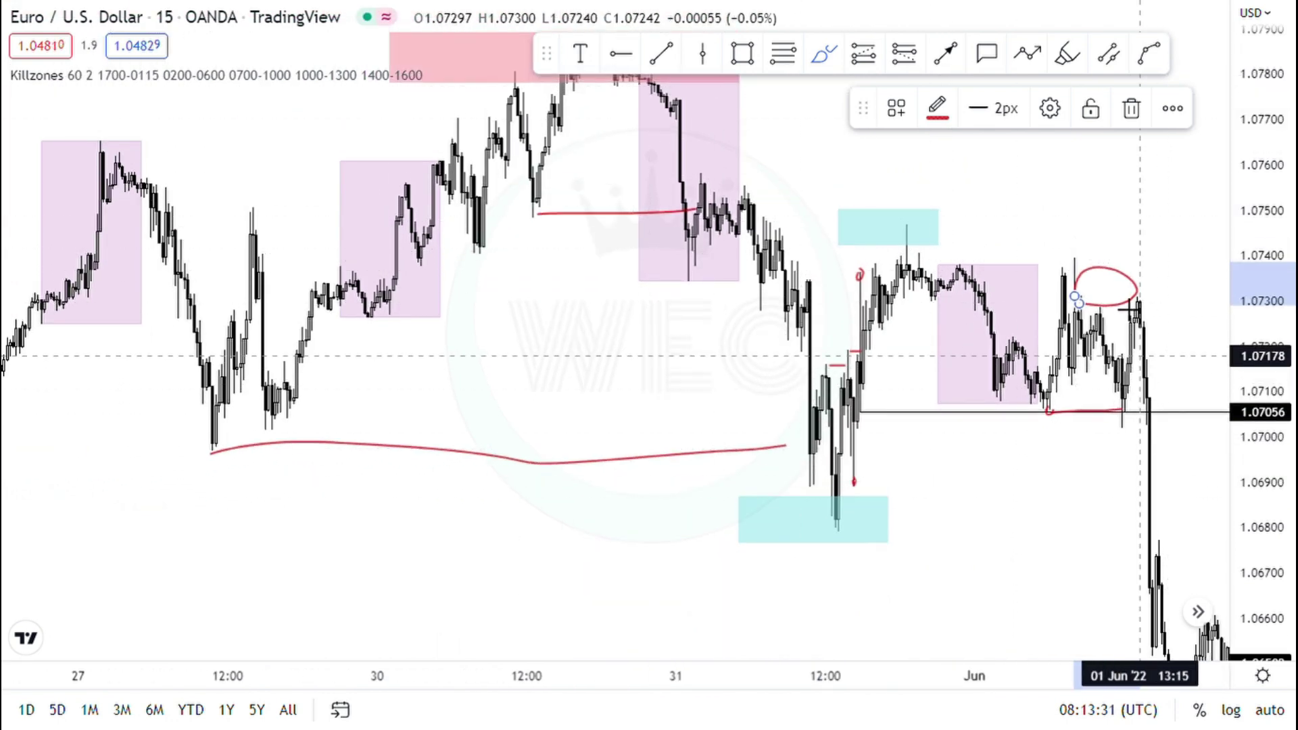
scroll(1072, 315, "down", 3)
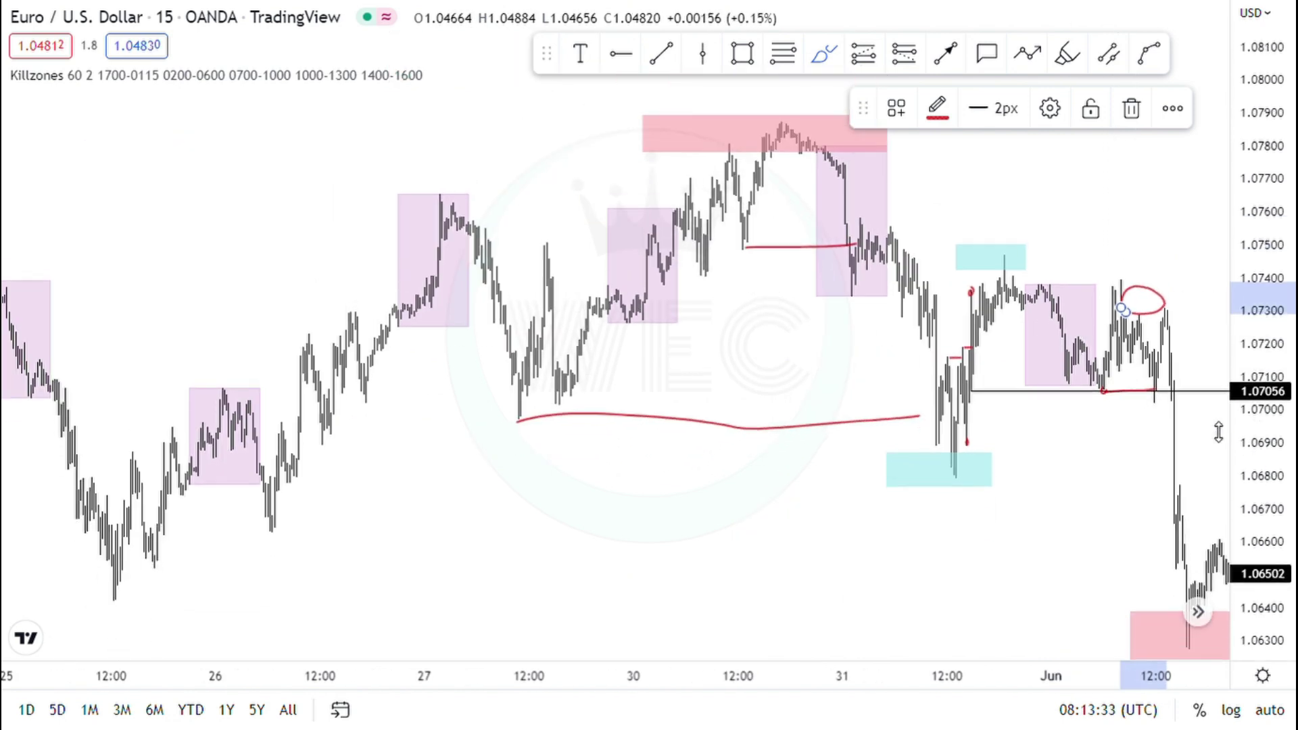
scroll(851, 354, "down", 2)
scroll(852, 354, "down", 2)
scroll(849, 351, "right", 5)
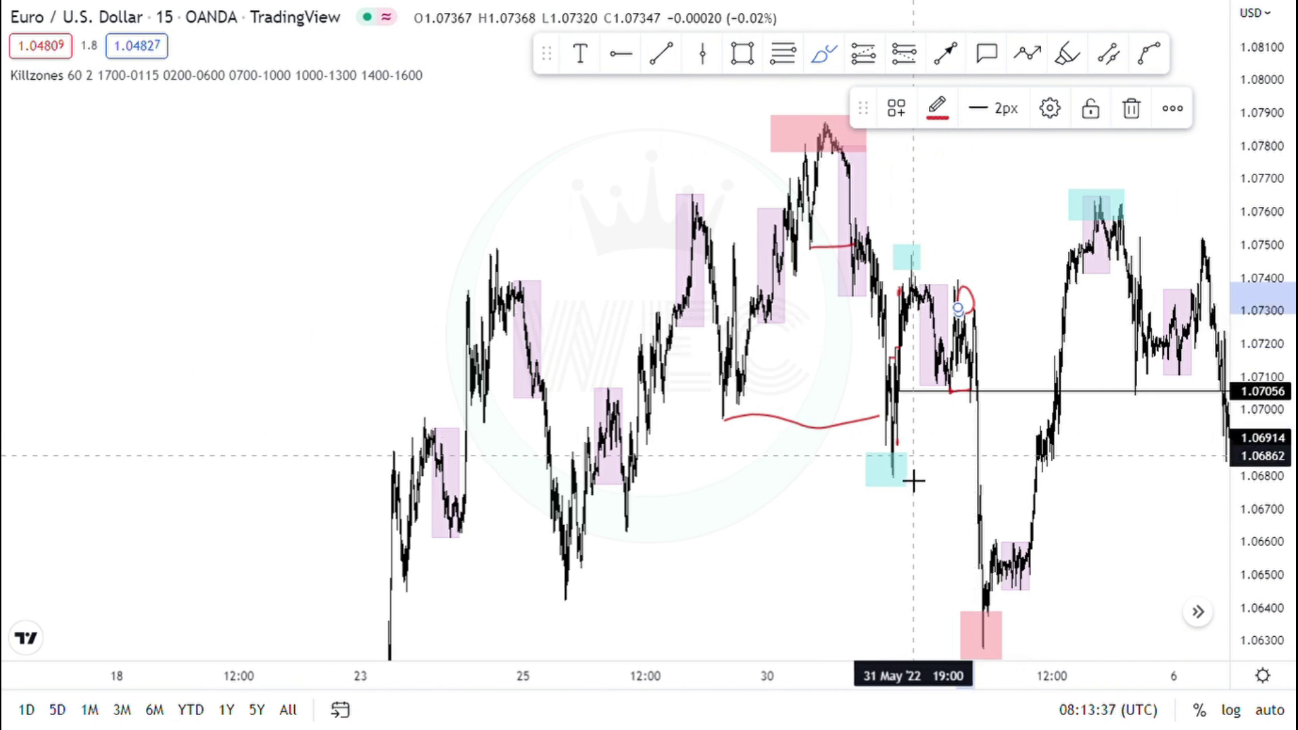
left_click_drag(896, 467, 881, 472)
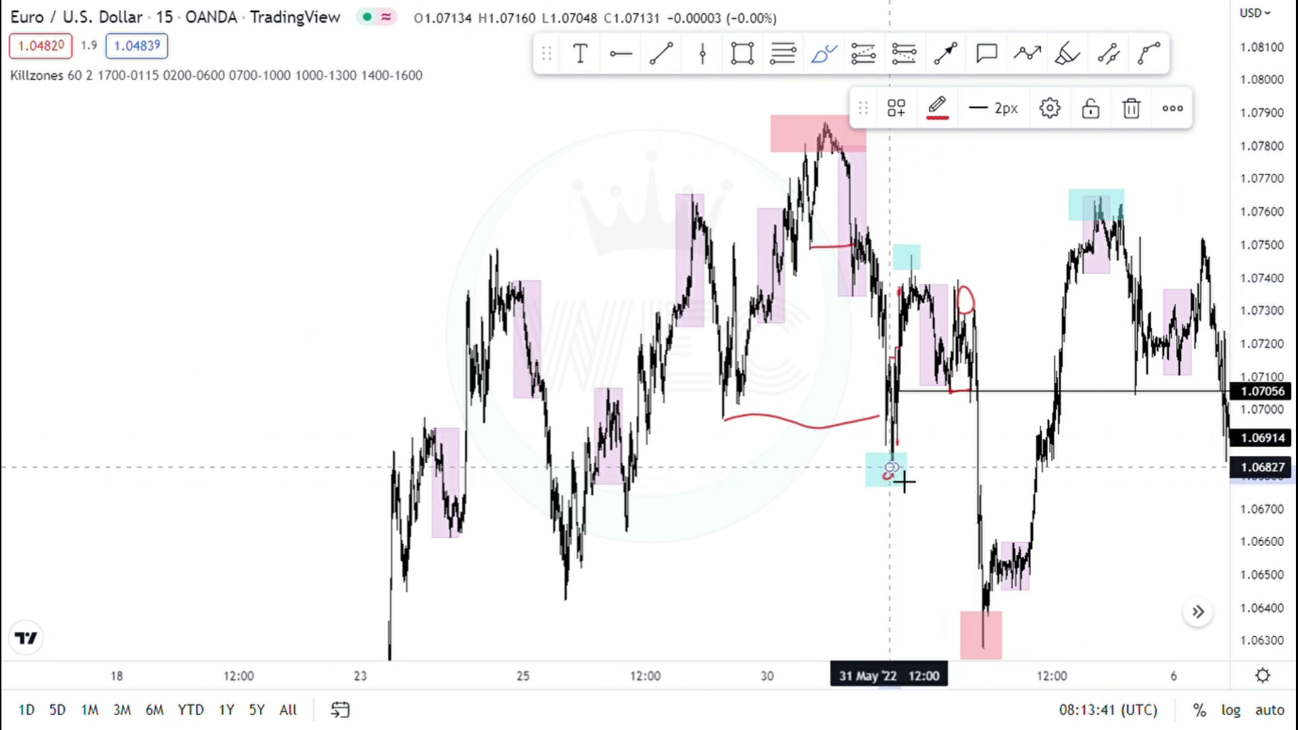
Step: Sketch lines from the two 25 May lows across to the 1 June drop, trace that drop, and remove the sketched strokes
left_click_drag(1287, 521, 1285, 568)
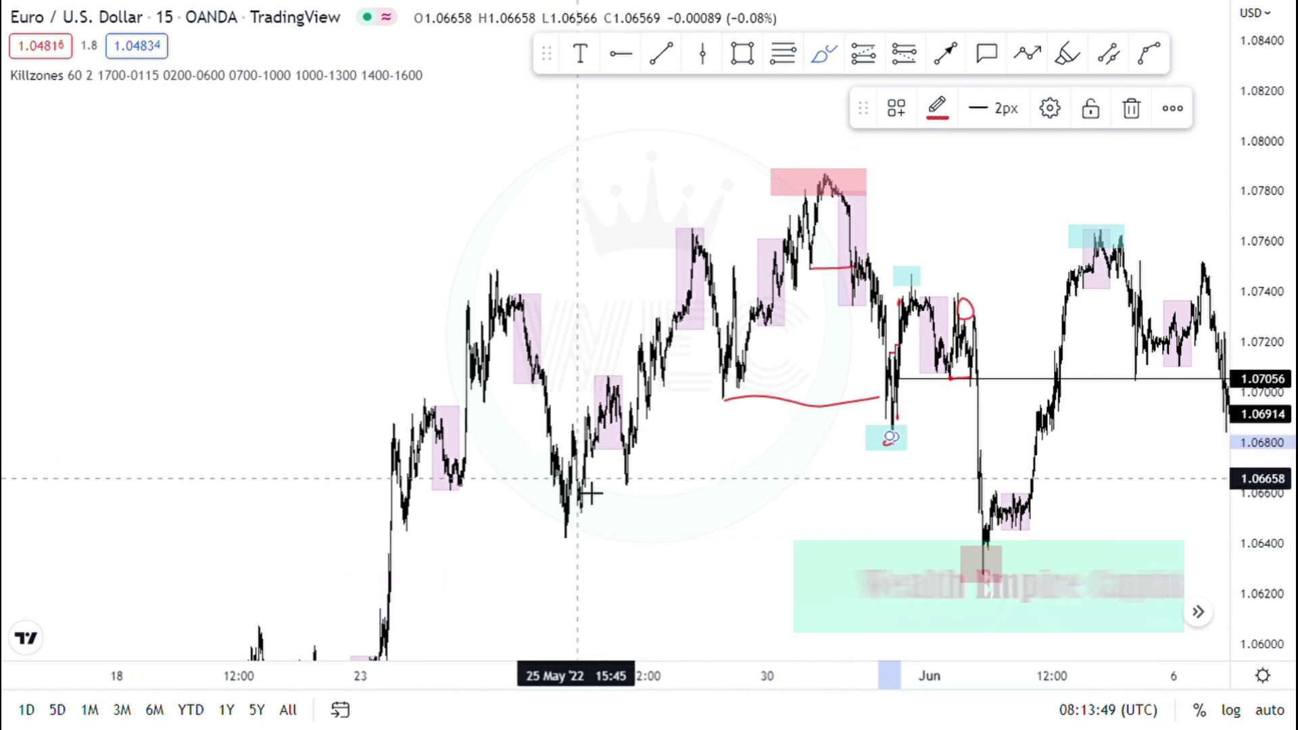
left_click_drag(585, 478, 975, 464)
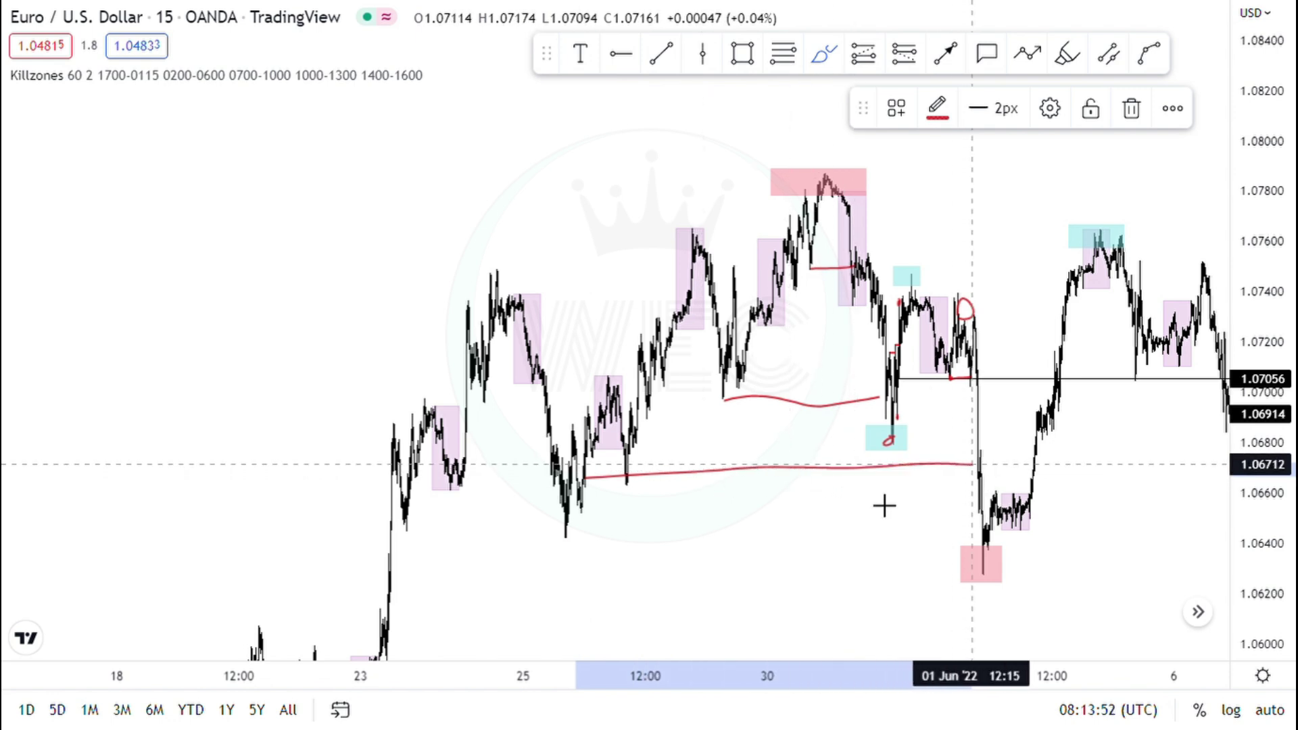
left_click_drag(570, 545, 1001, 511)
left_click_drag(961, 306, 976, 540)
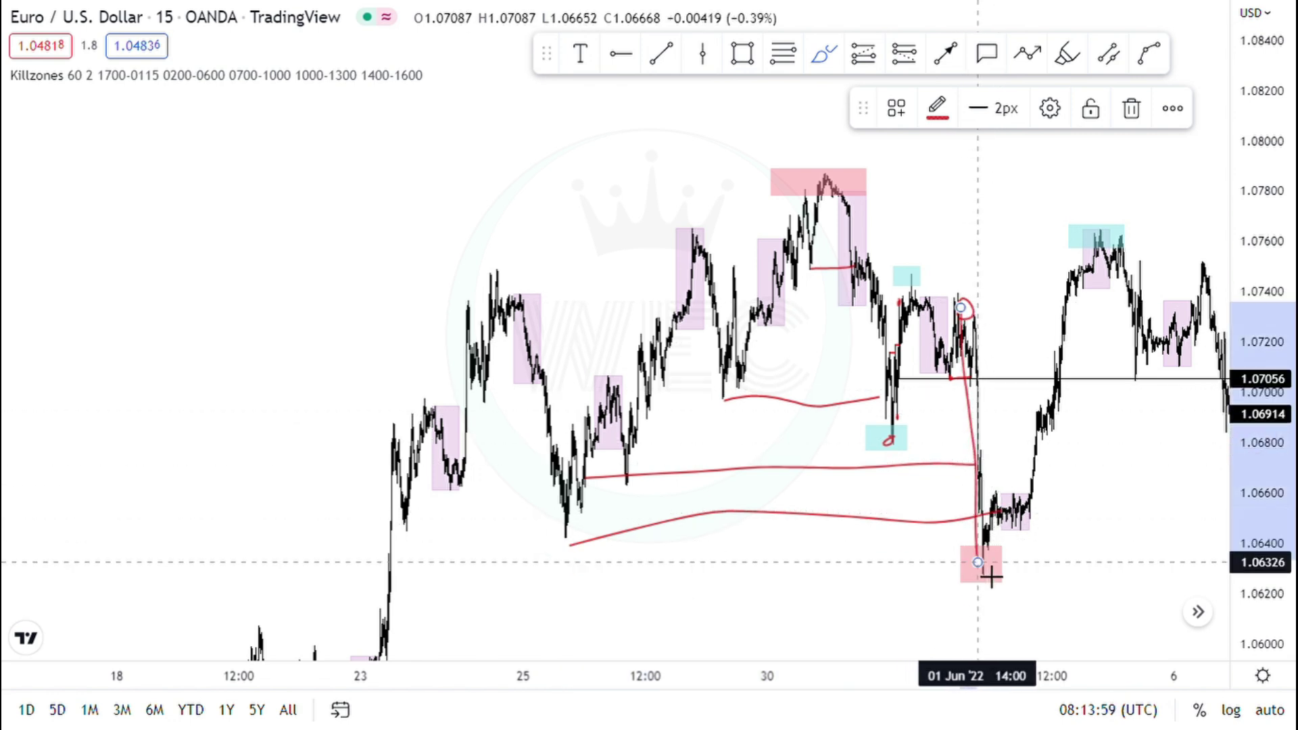
key("ctrl+z")
key("ctrl+z")
key("ctrl+z")
key("ctrl+z")
key("ctrl+z")
key("ctrl+z")
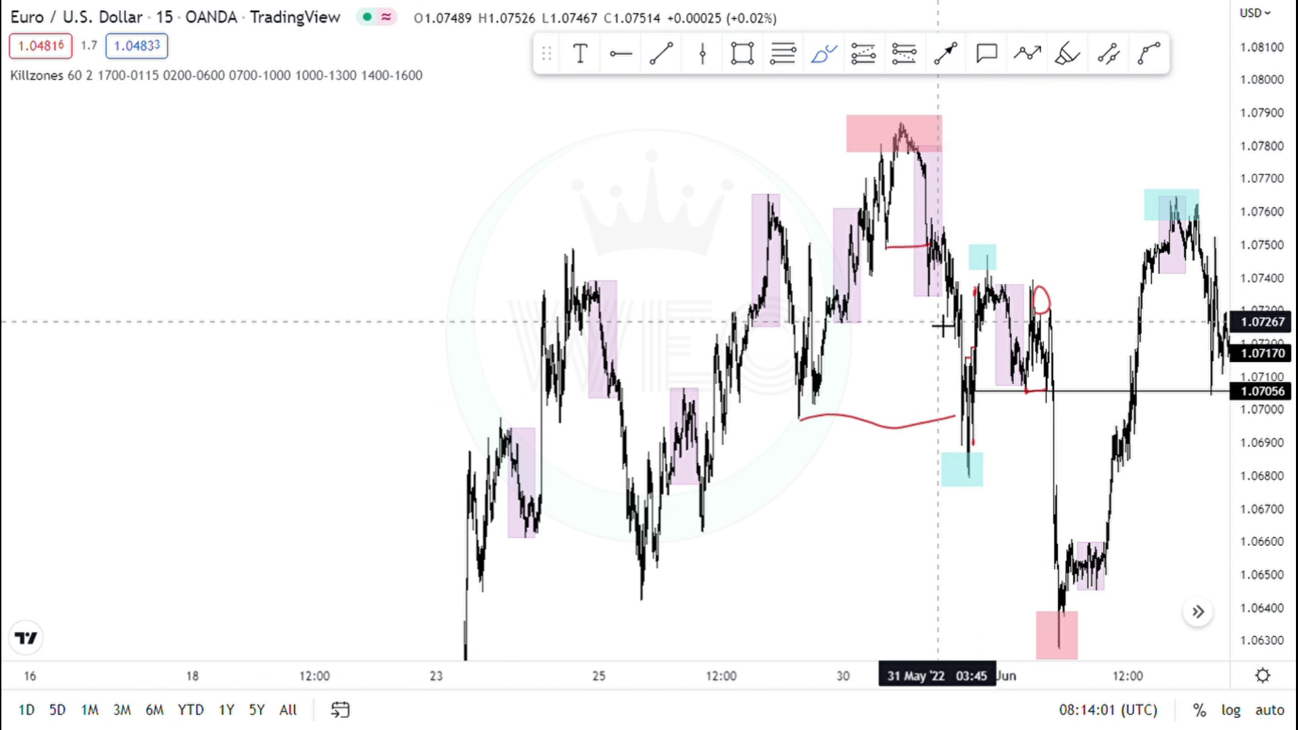
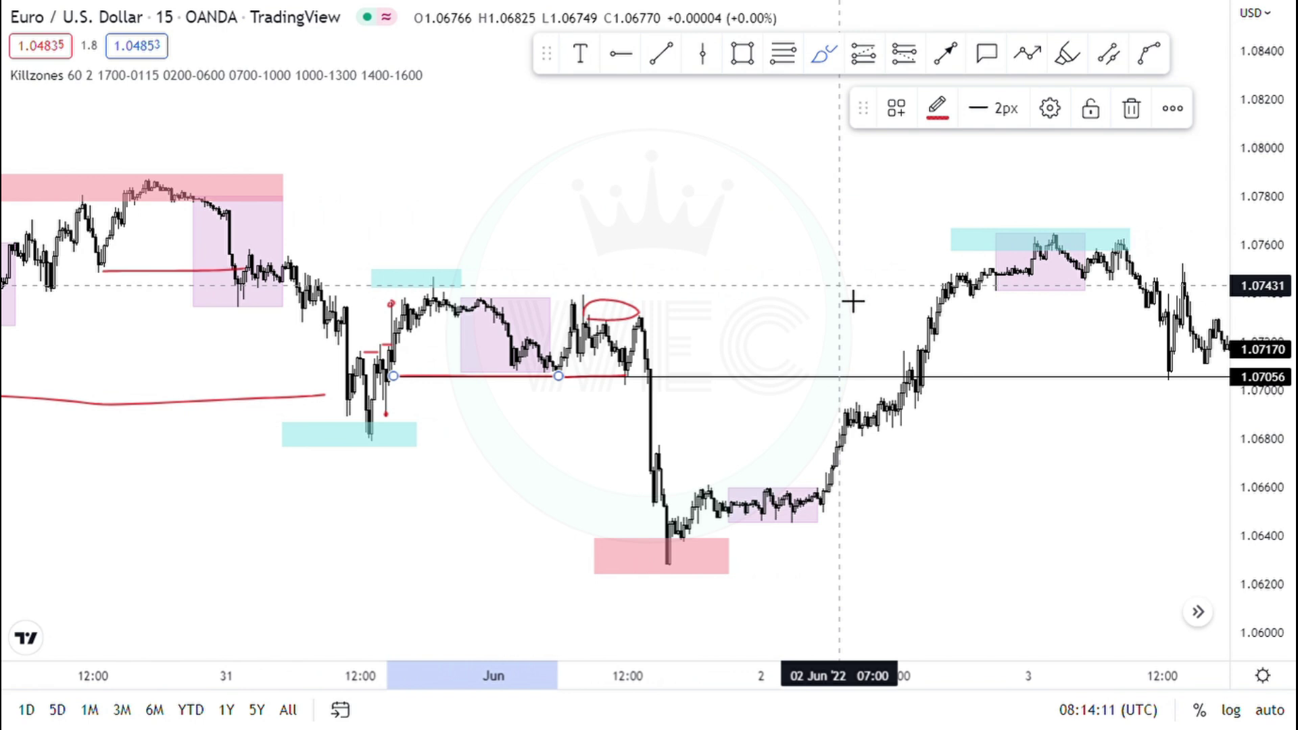
Step: Trace the rally from the 25 May low to the upper red zone, loop that low, and draw a line from it across to 2 June
left_click_drag(853, 301, 879, 209)
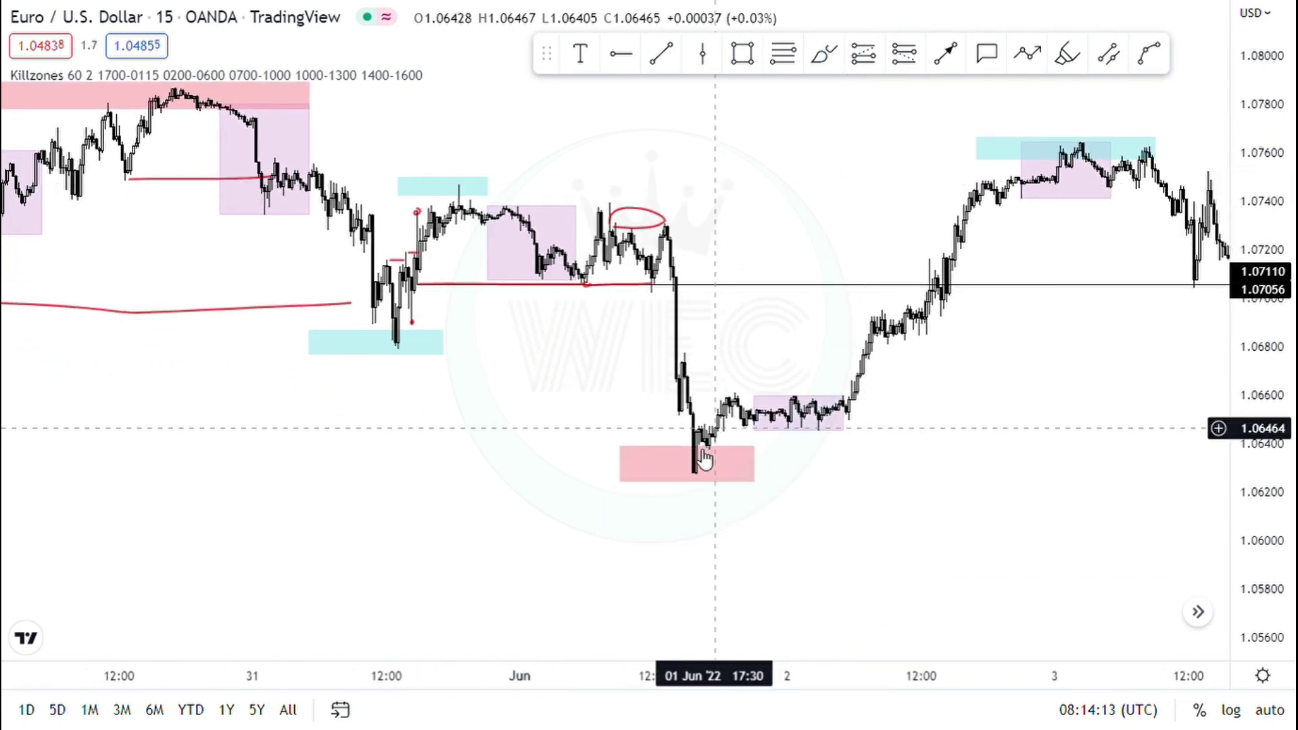
scroll(710, 476, "down", 5)
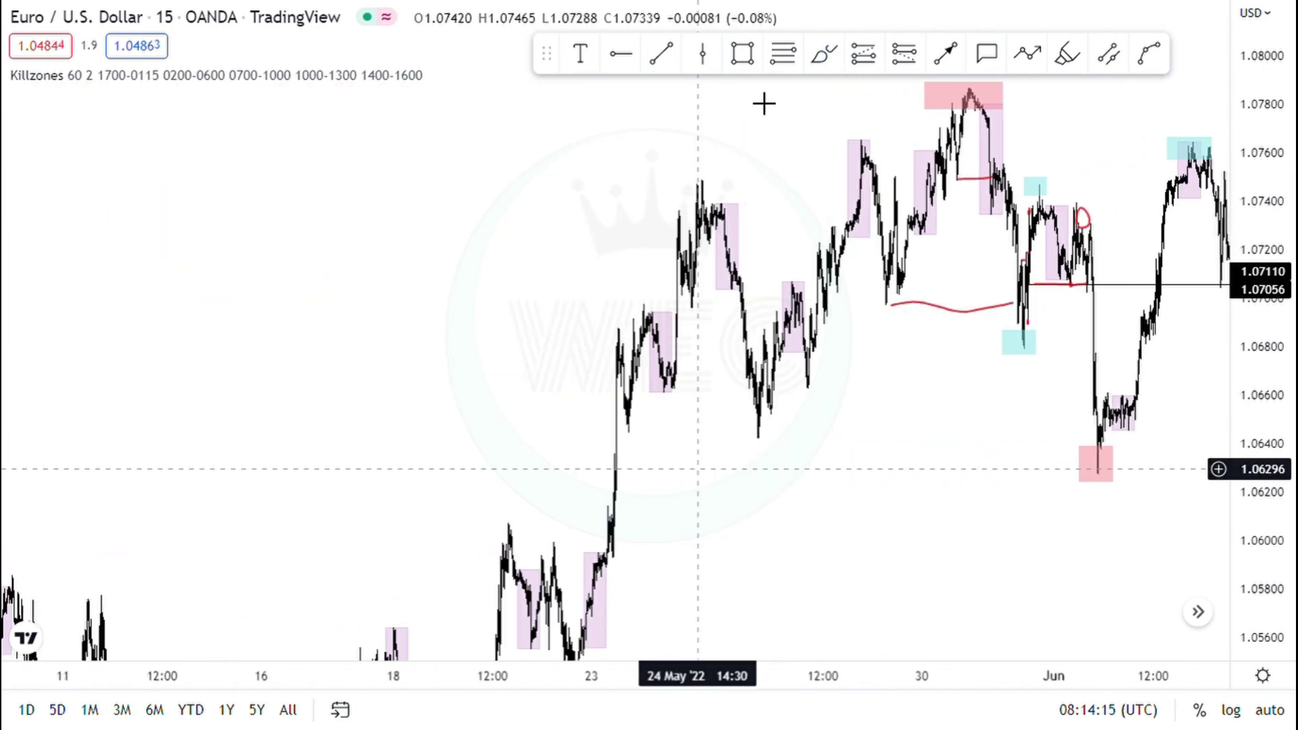
scroll(764, 103, "down", 1)
scroll(845, 203, "right", 3)
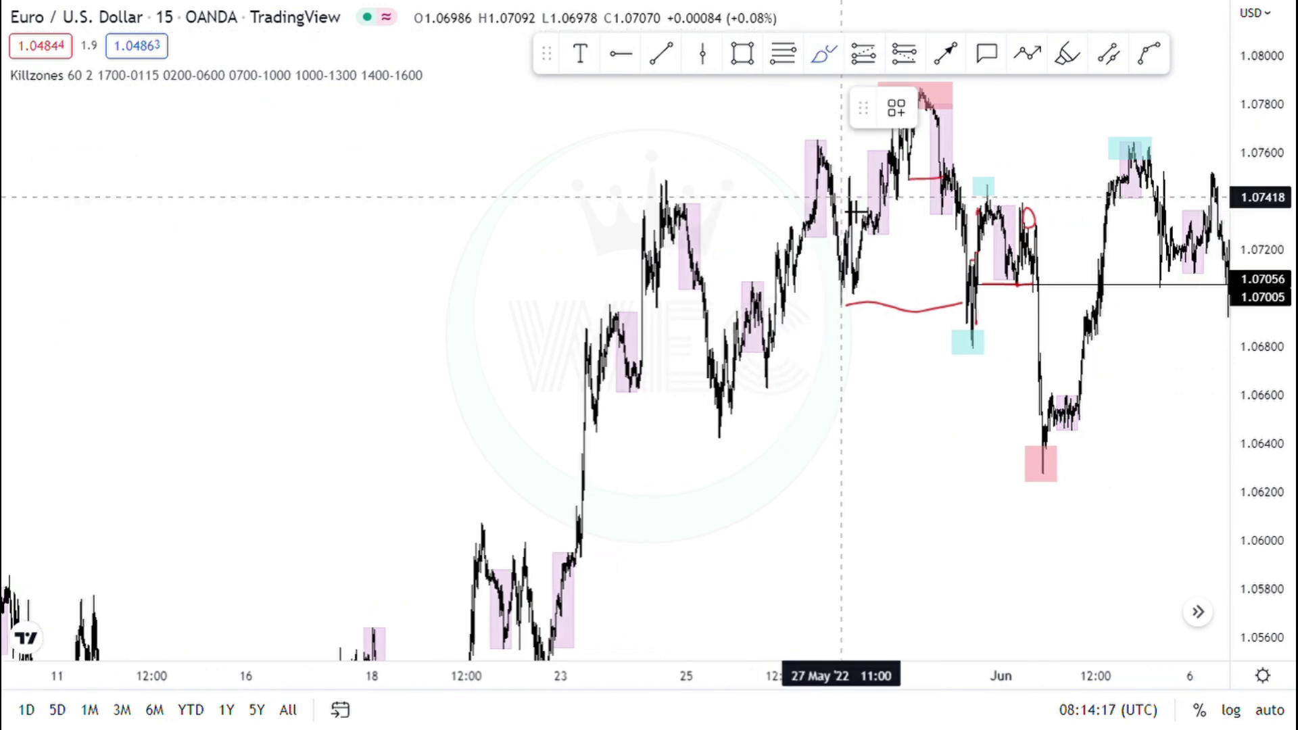
mouse_move(619, 438)
left_mouse_down()
mouse_move(632, 441)
mouse_move(635, 404)
mouse_move(777, 217)
mouse_move(813, 116)
left_mouse_up()
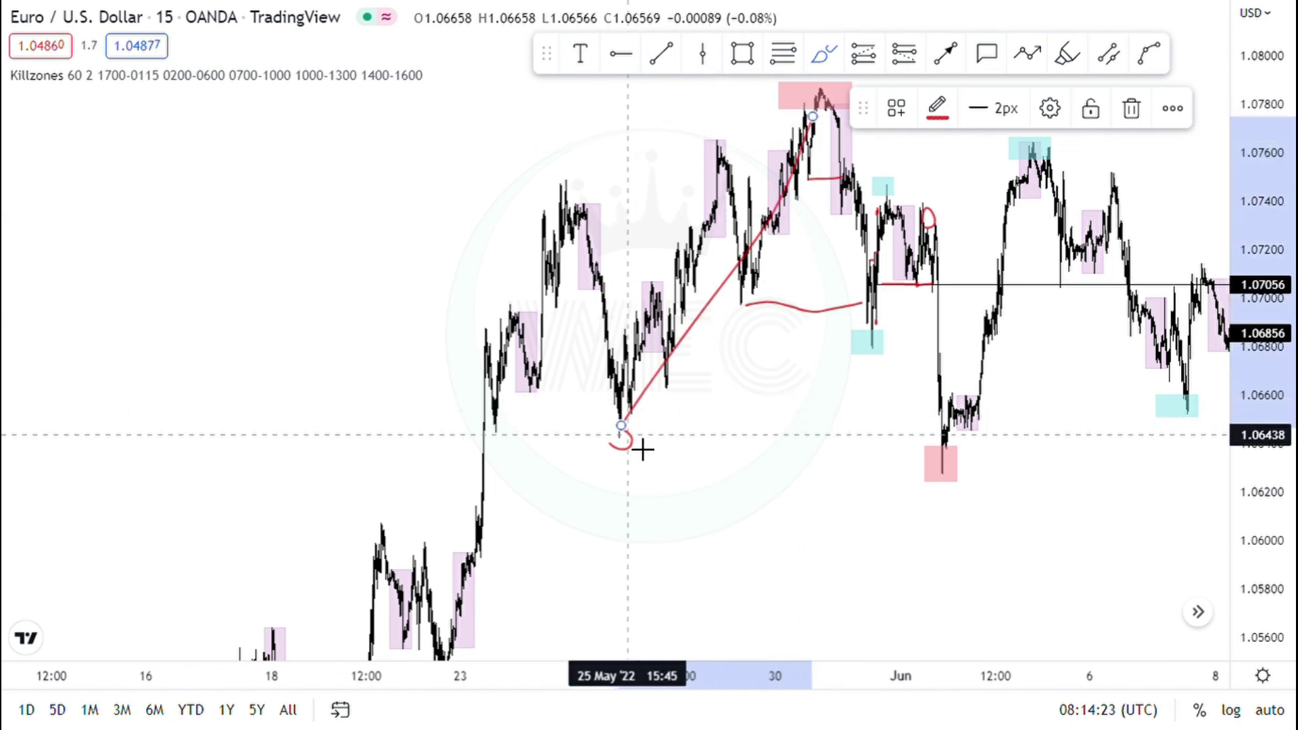
mouse_move(633, 434)
left_mouse_down()
mouse_move(850, 434)
mouse_move(966, 416)
left_mouse_up()
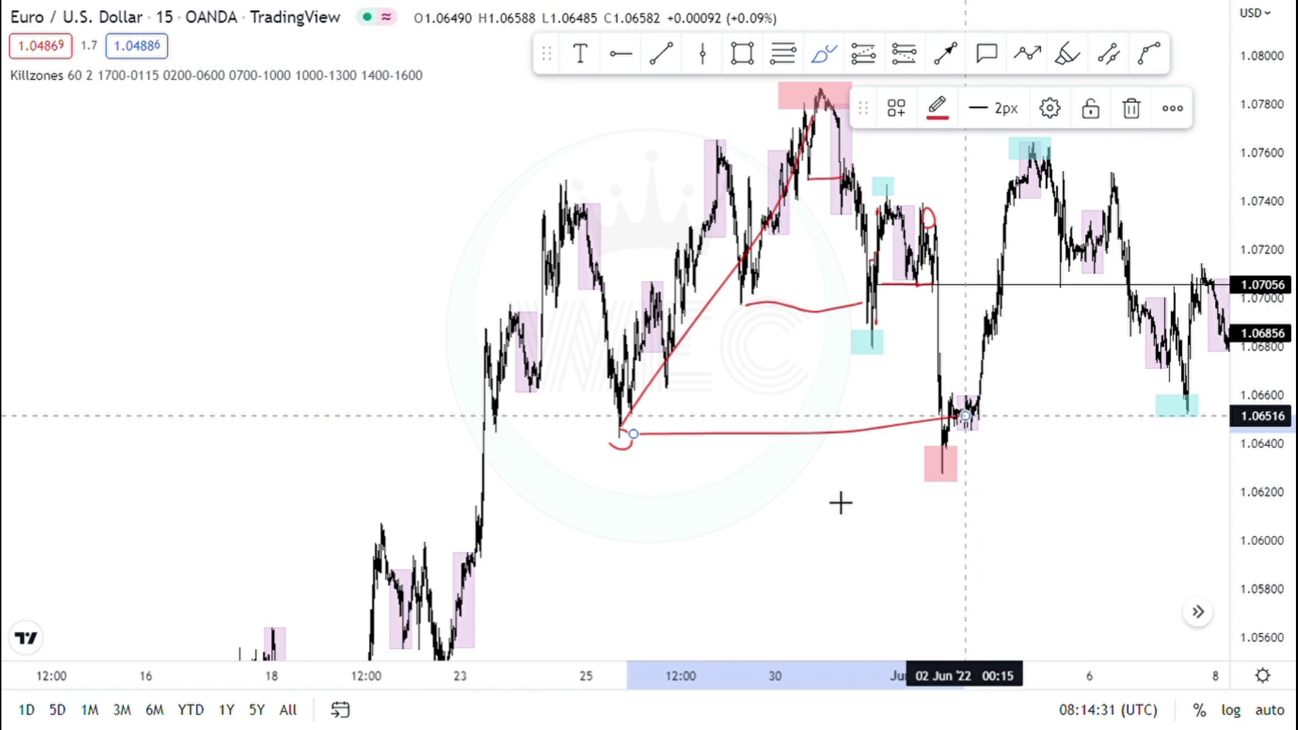
Step: Sketch the drop from the upper red zone to the 1 June low and a zigzag through the following swings, and undo both strokes
scroll(831, 494, "right", 3)
mouse_move(634, 90)
left_mouse_down()
mouse_move(756, 433)
mouse_move(755, 466)
left_mouse_up()
left_click(742, 452)
left_click(832, 174)
left_click(960, 371)
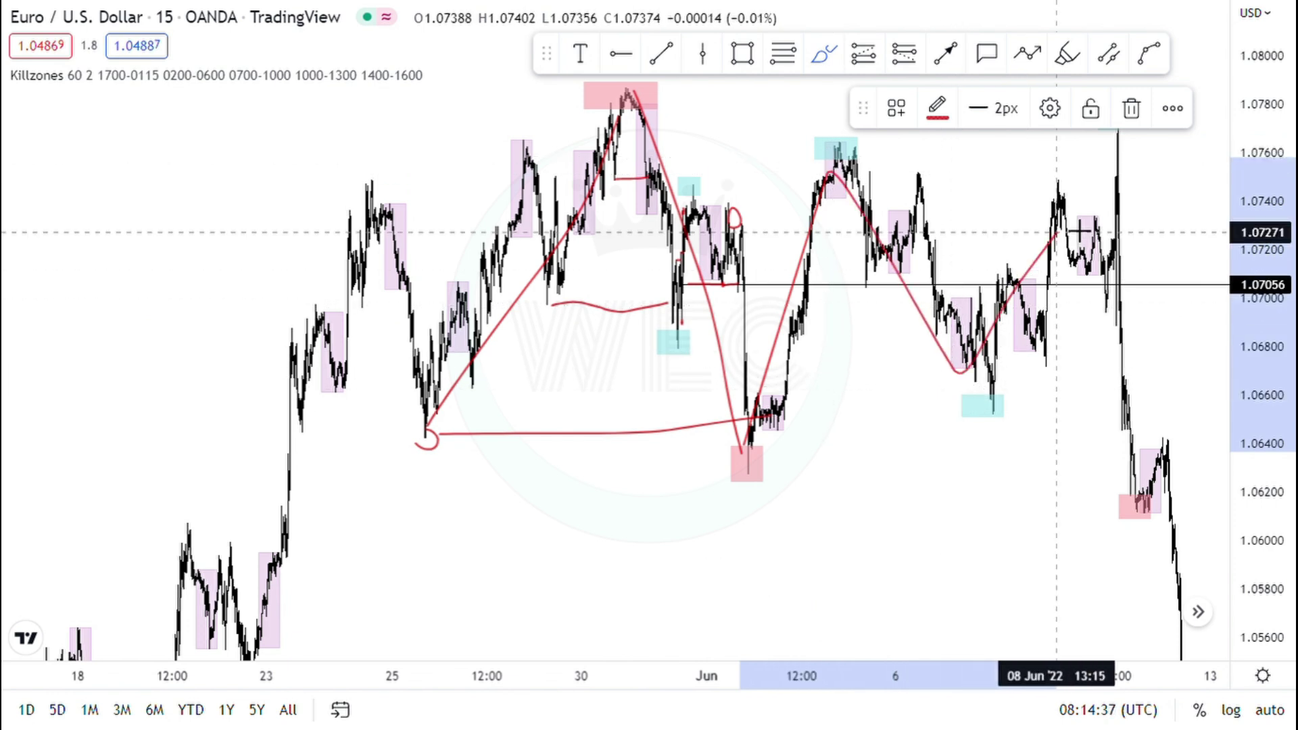
double_click(1159, 81)
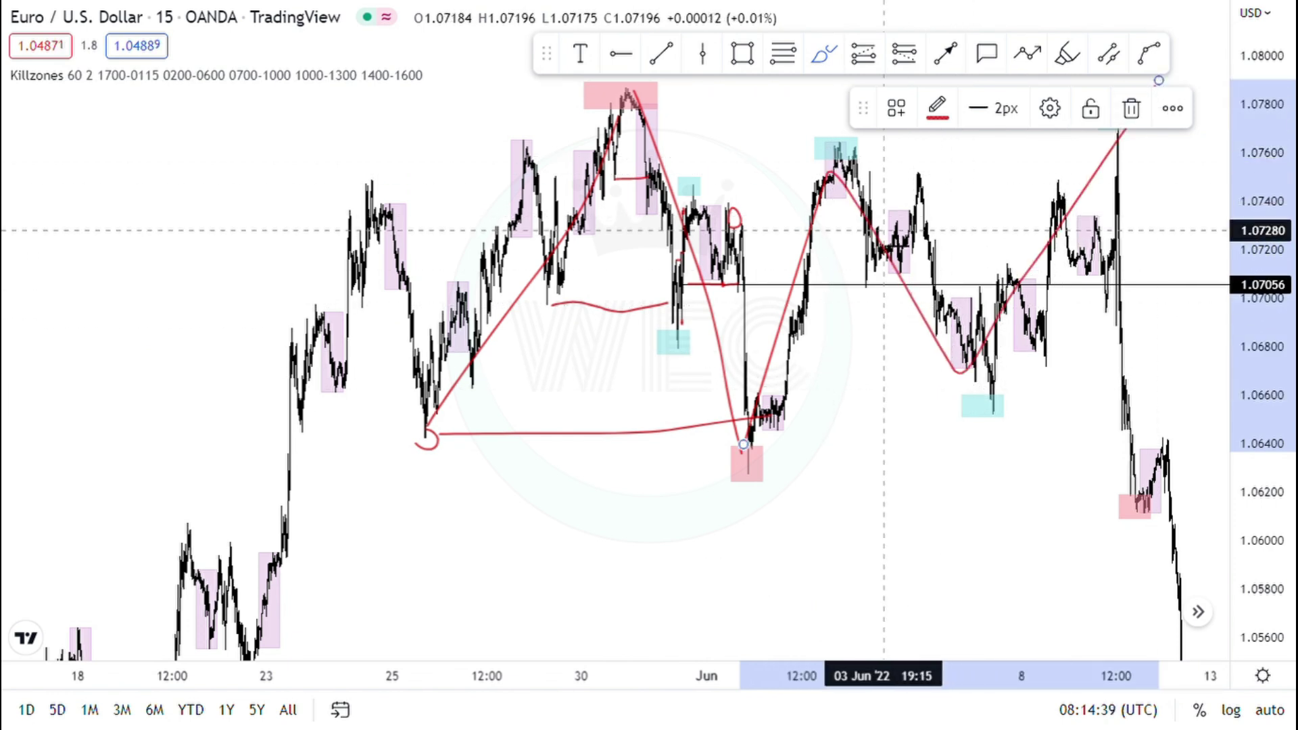
key("ctrl+z")
key("ctrl+z")
scroll(884, 231, "left", 3)
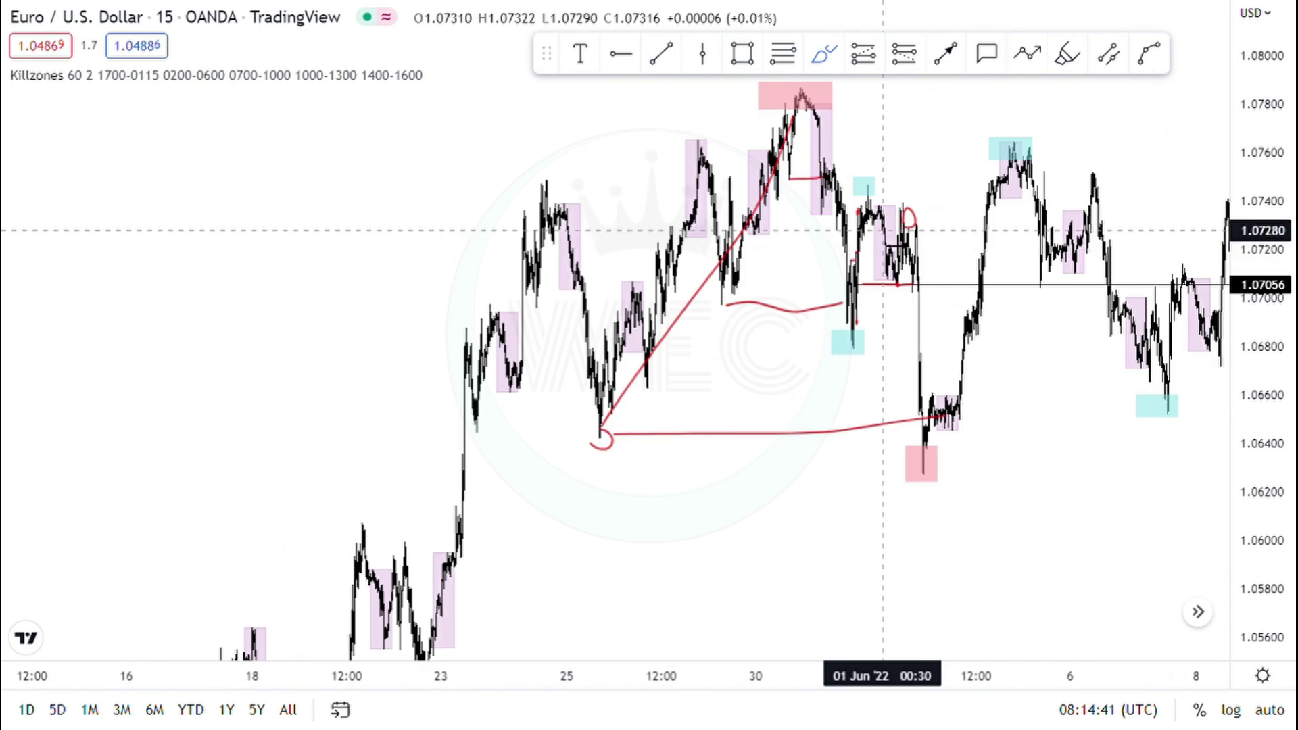
Step: Delete the red line running from the 25 May low across to 2 June
scroll(648, 246, "up", 10)
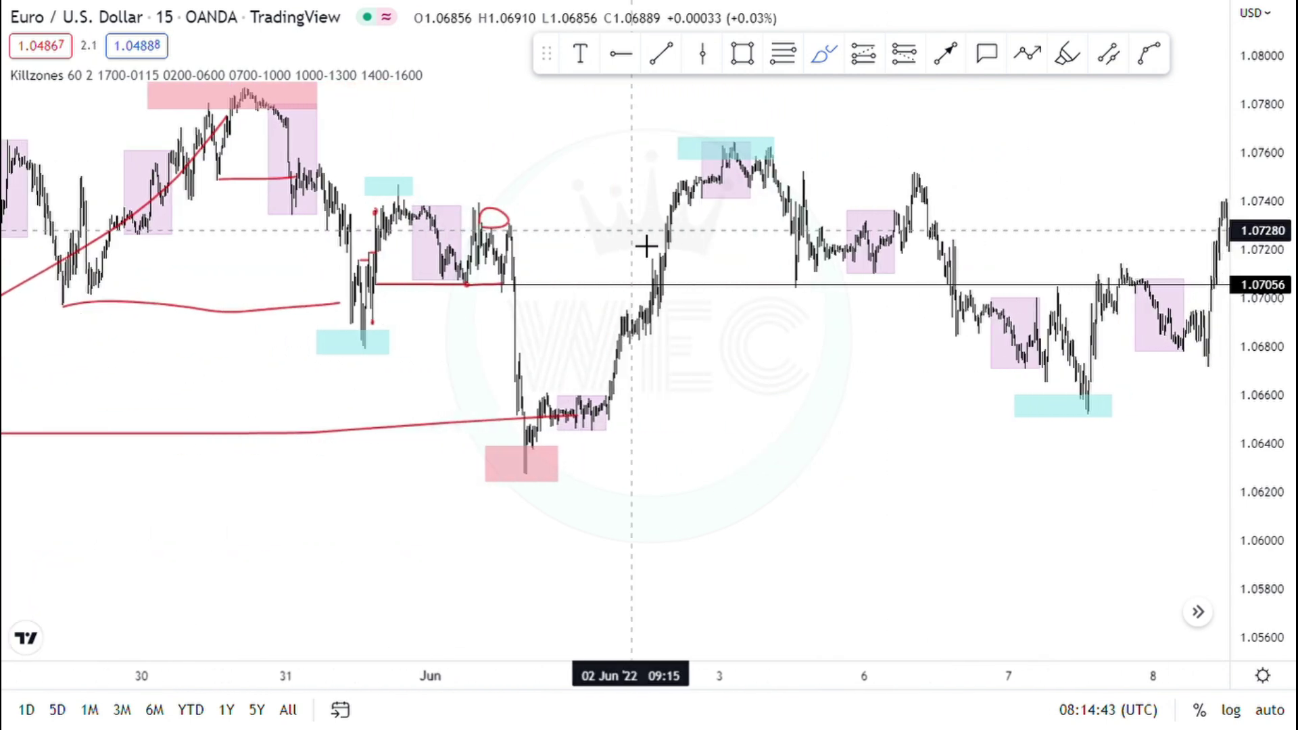
scroll(647, 247, "up", 1)
scroll(647, 246, "left", 5)
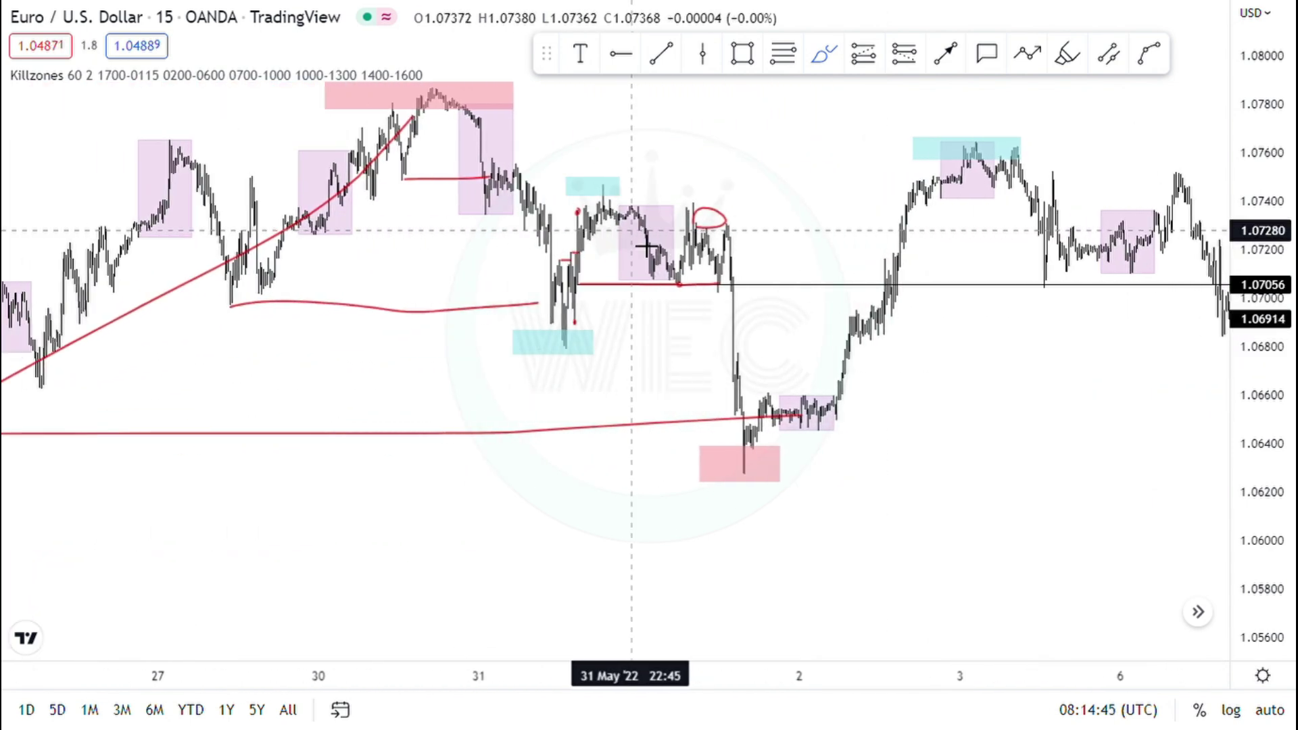
scroll(646, 246, "up", 4)
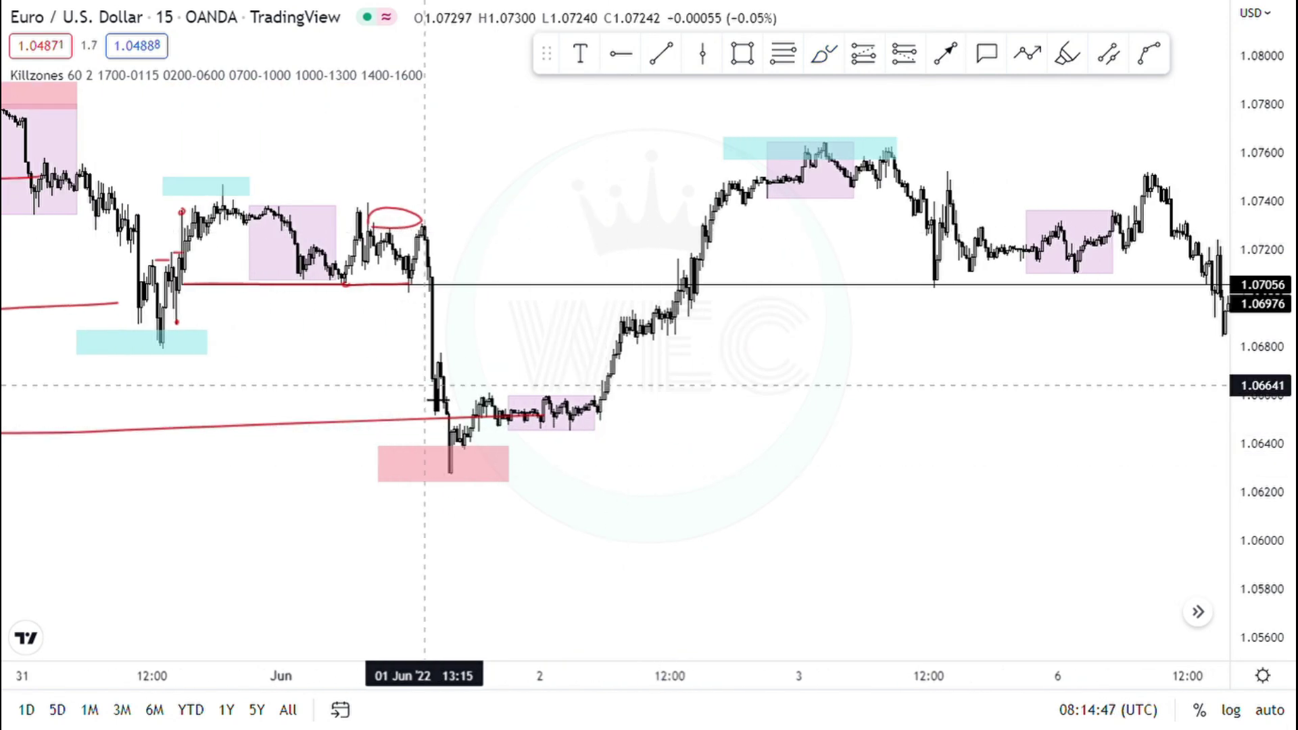
left_click(368, 420)
key("Delete")
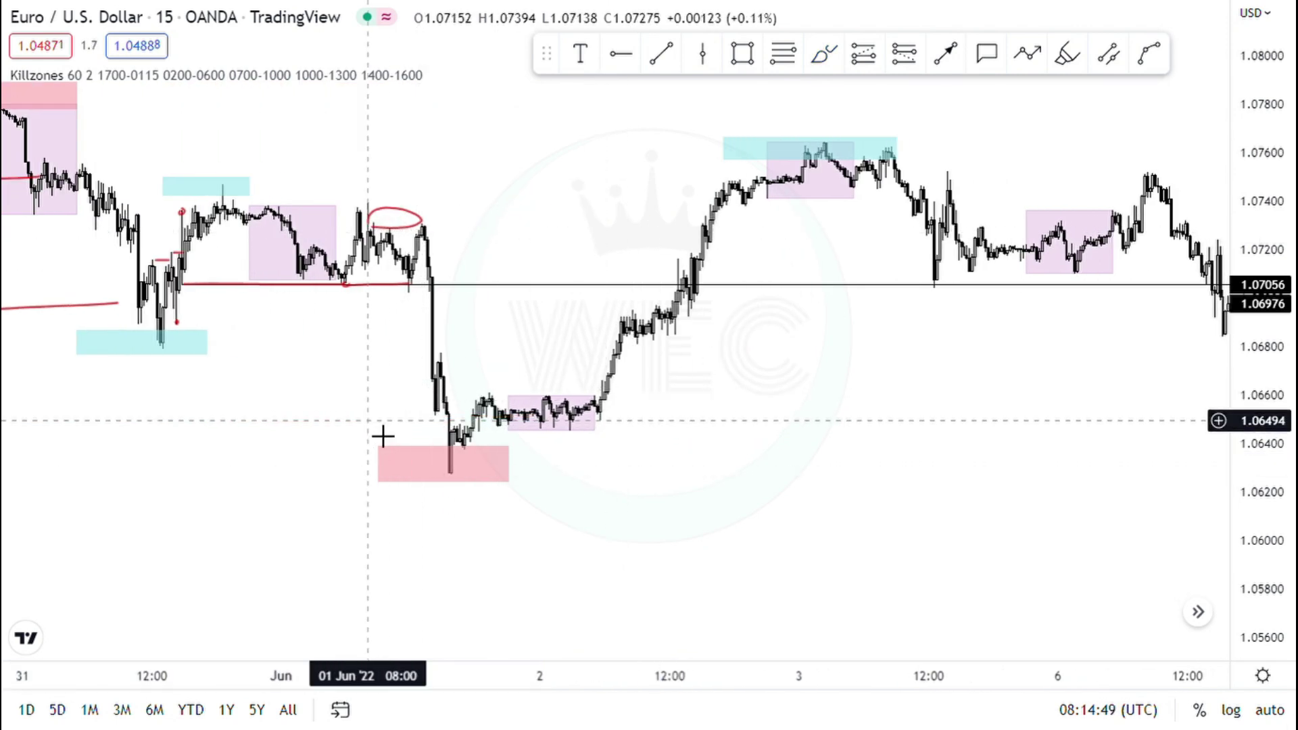
Step: Circle the 1 June internal high and low, draw a line from that high to the 2 June break, and circle the two 2 June lows
scroll(383, 436, "left", 5)
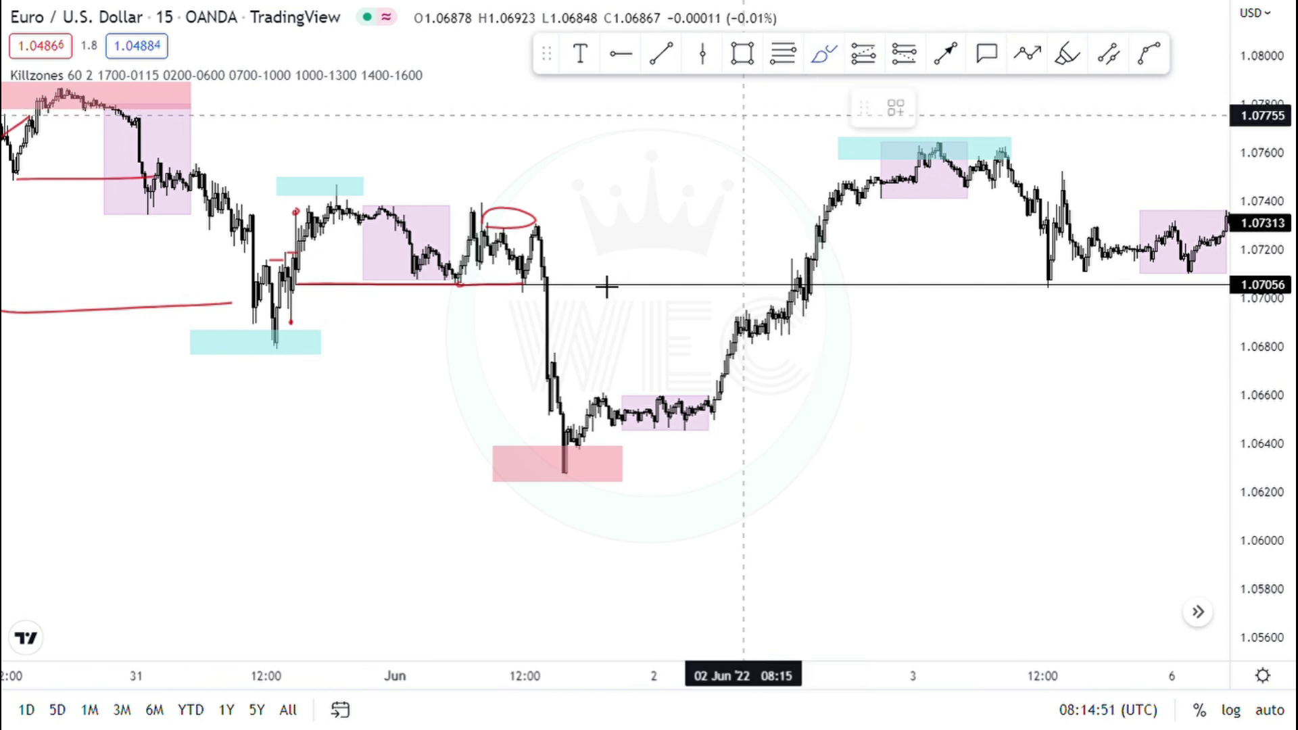
left_click_drag(556, 351, 564, 354)
mouse_move(580, 481)
left_mouse_down()
mouse_move(568, 490)
mouse_move(583, 486)
left_mouse_up()
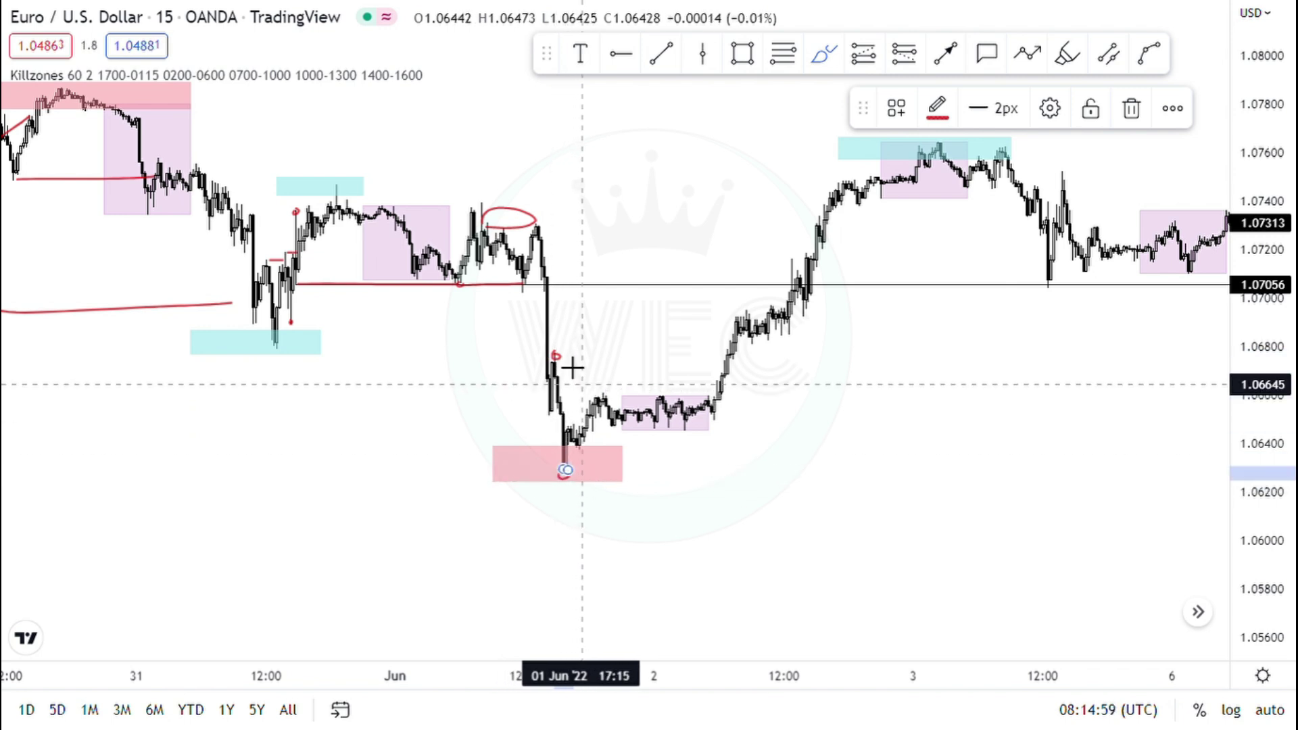
mouse_move(562, 352)
left_mouse_down()
mouse_move(727, 344)
mouse_move(739, 323)
mouse_move(771, 443)
left_mouse_up()
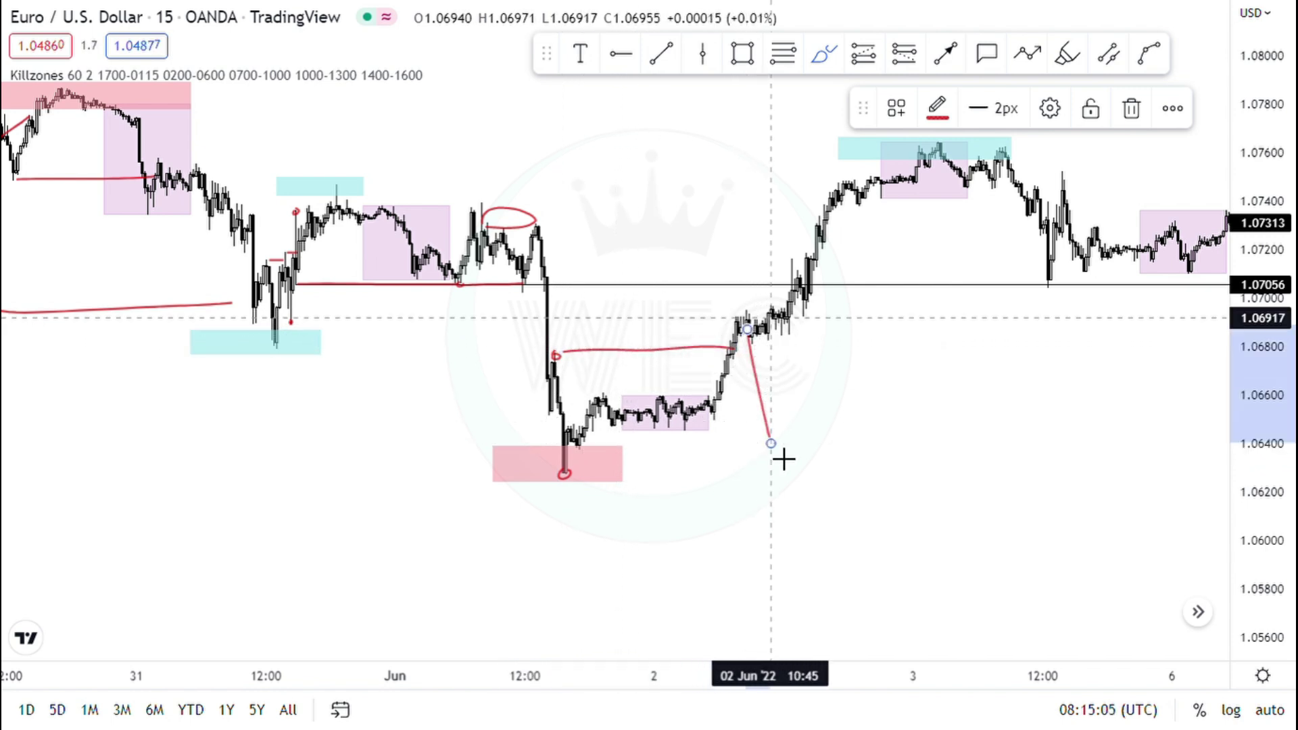
key("Delete")
mouse_move(772, 326)
left_mouse_down()
mouse_move(763, 337)
mouse_move(784, 346)
mouse_move(804, 336)
mouse_move(783, 348)
mouse_move(814, 321)
left_mouse_up()
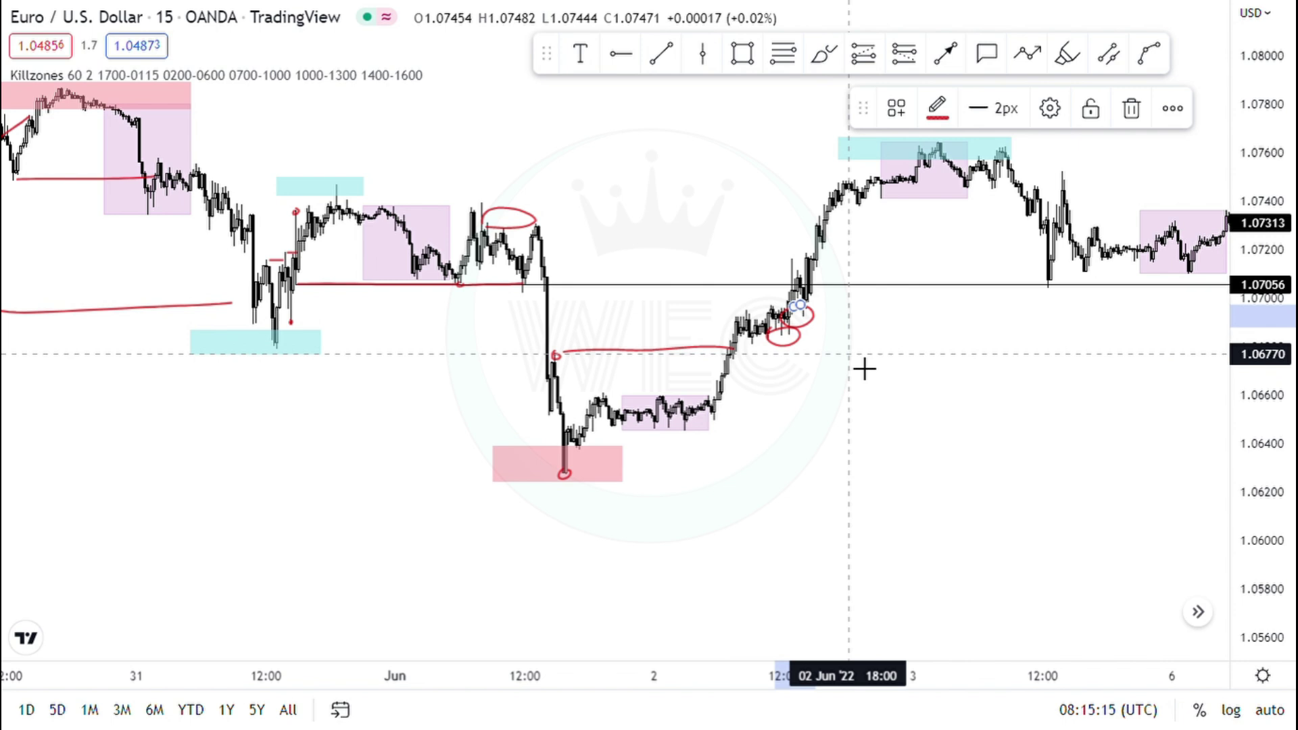
Step: Draw a line from the 31 May swing high across to the 2 June rally, and trace the 1 June drop and the 2 June rally
left_click_drag(864, 369, 741, 434)
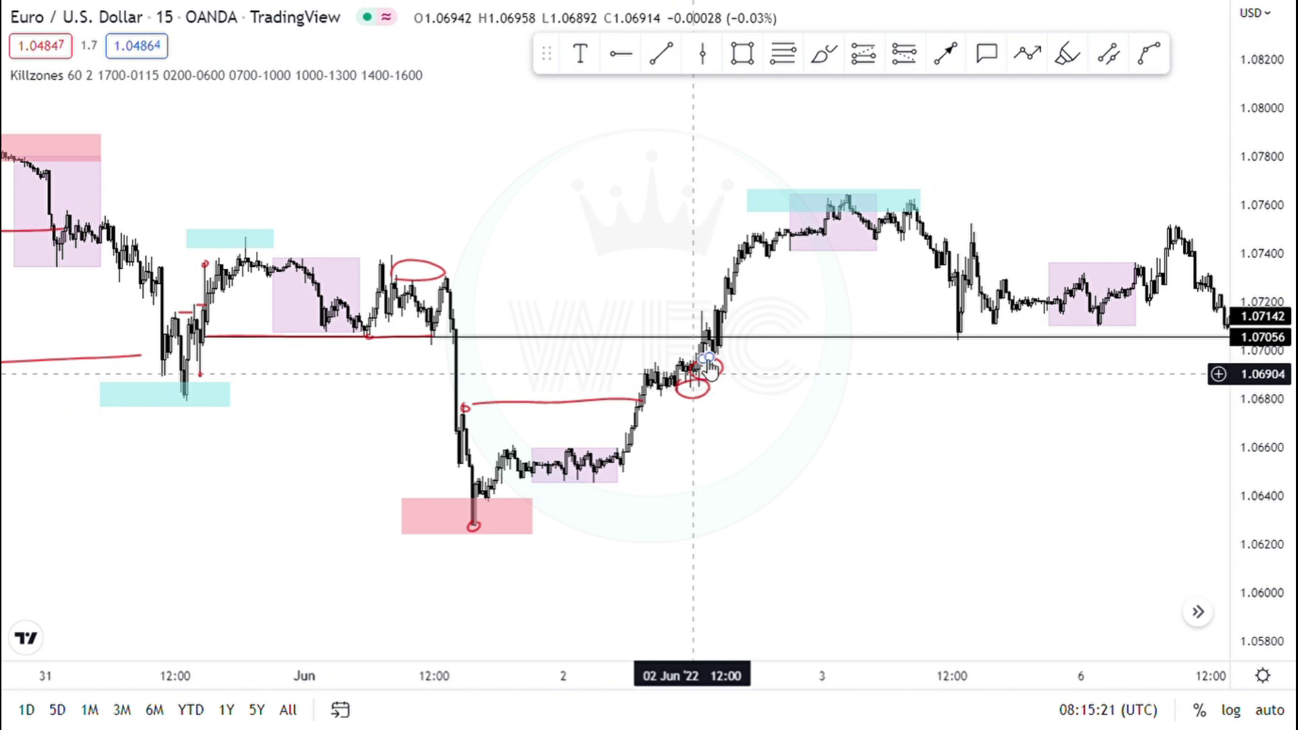
scroll(401, 247, "down", 2)
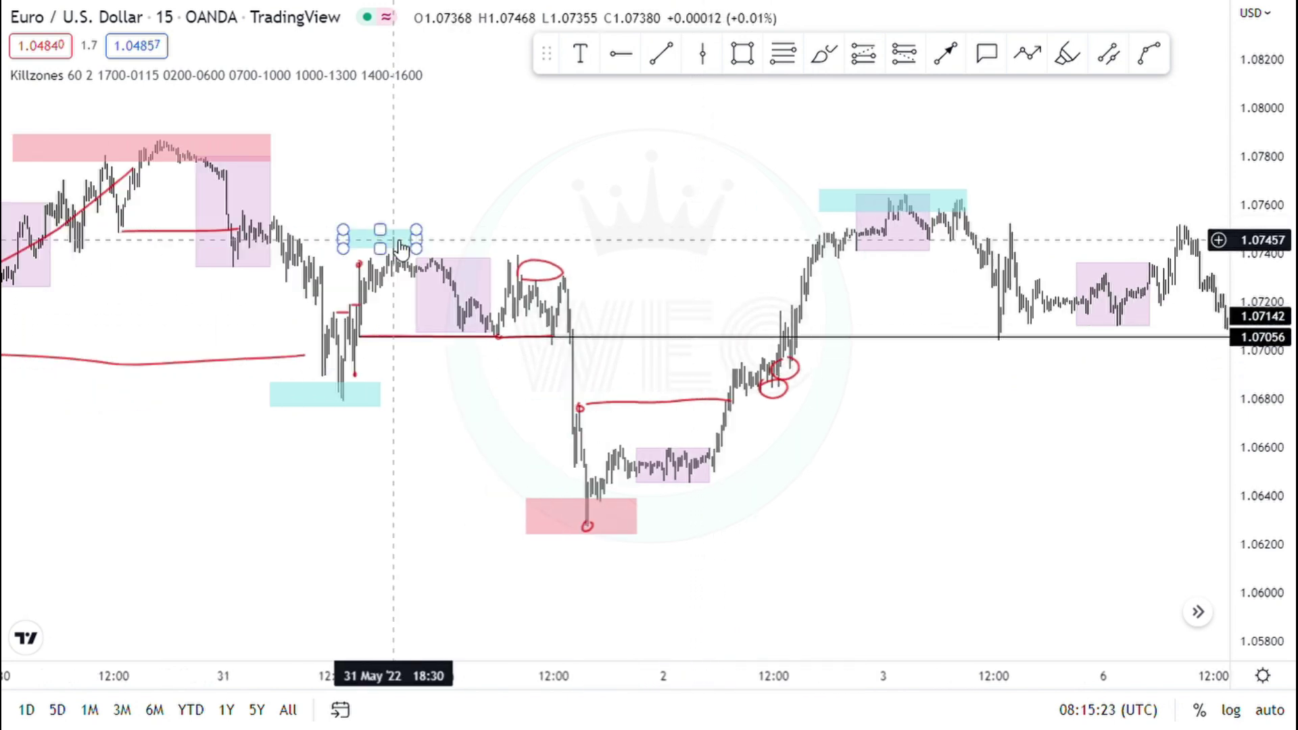
scroll(401, 247, "down", 1)
left_click(820, 70)
left_click_drag(429, 253, 809, 267)
left_click_drag(450, 260, 607, 502)
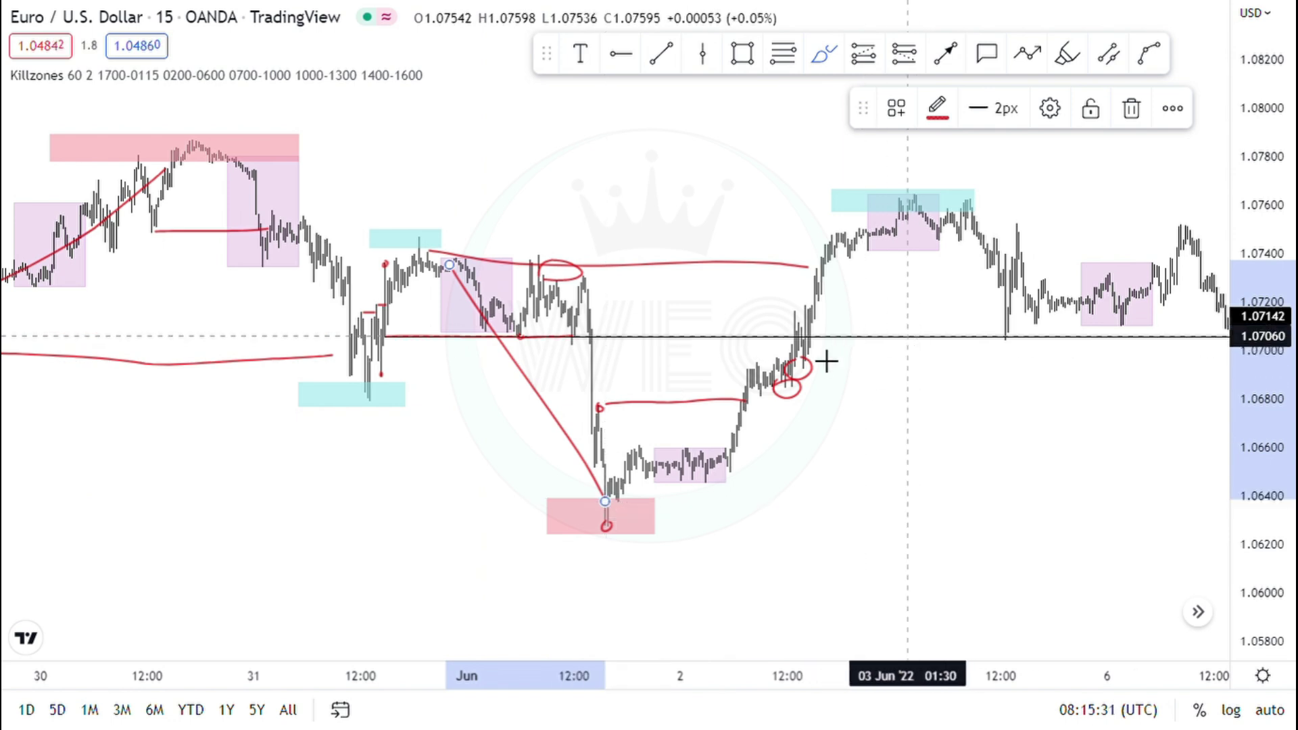
left_click_drag(782, 384, 817, 281)
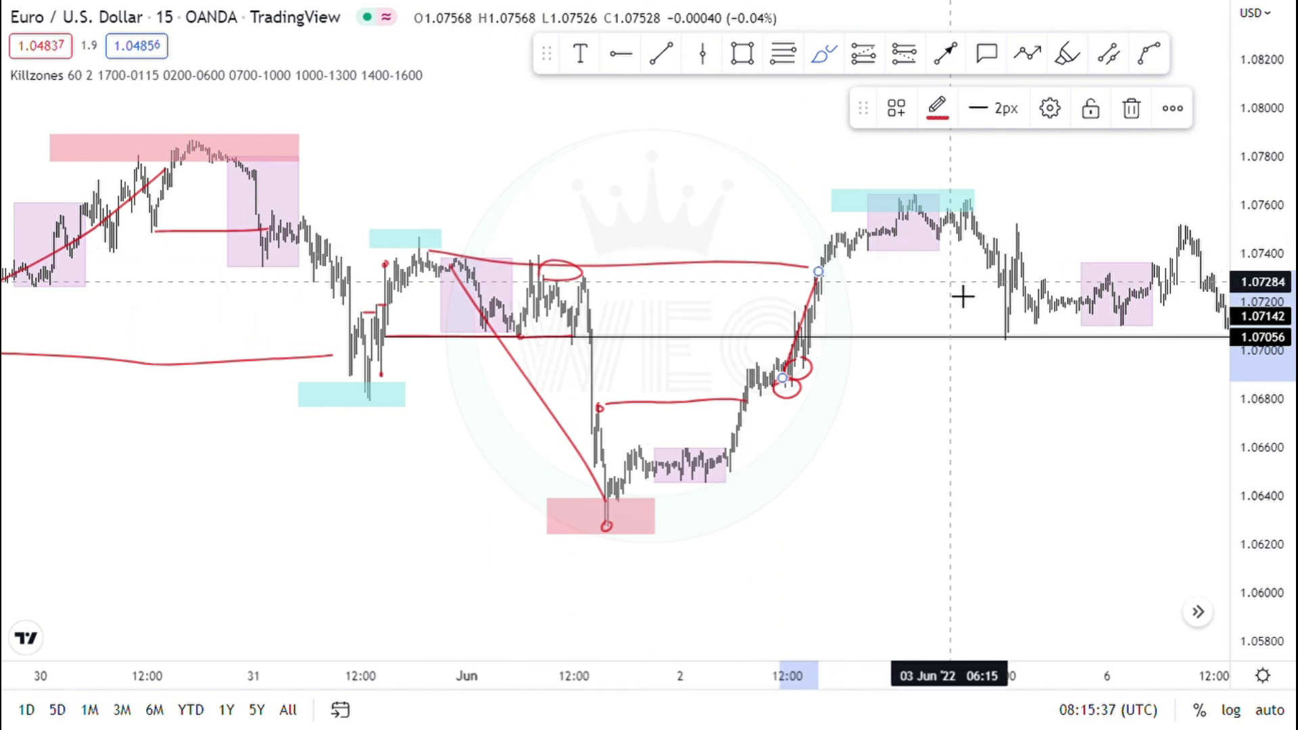
Step: Trace the move from the upper red zone to the 1 June low, and undo the sketched strokes around the drop and rally
scroll(963, 297, "down", 5)
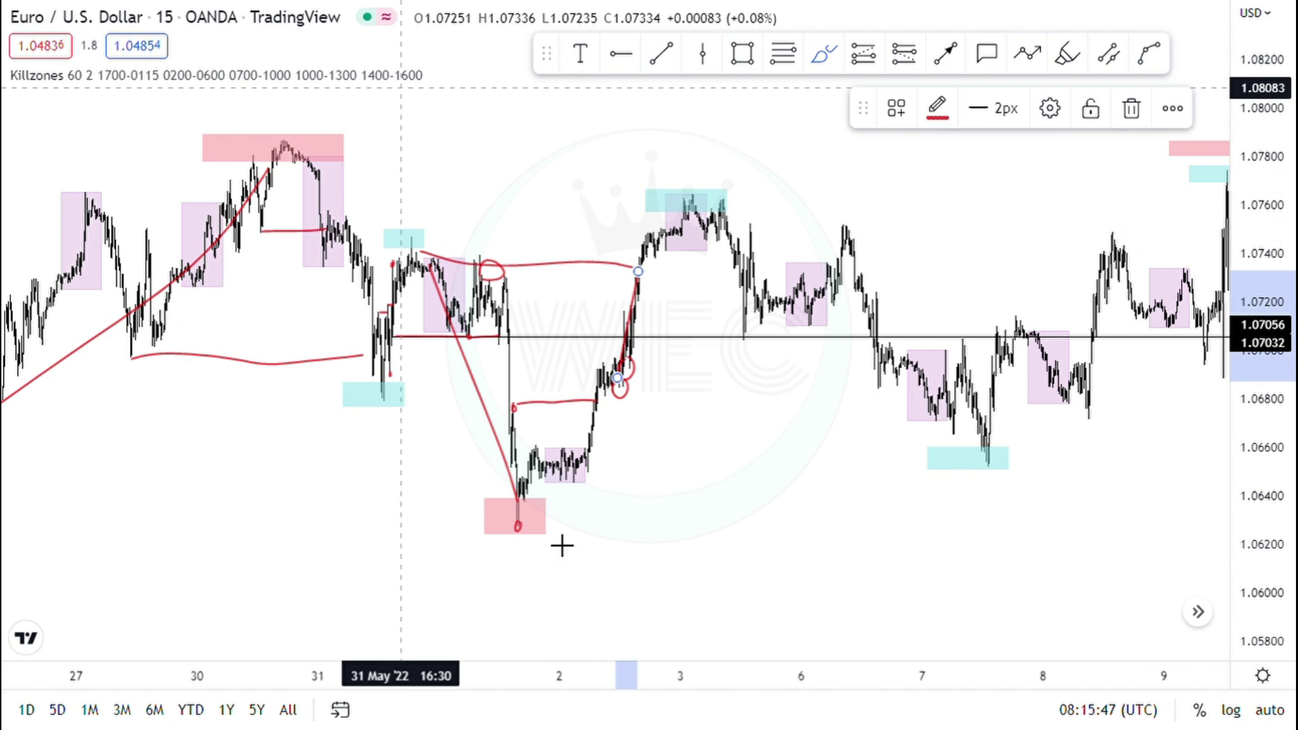
left_click_drag(271, 140, 547, 530)
key("ctrl+z")
key("ctrl+z")
key("ctrl+z")
key("ctrl+z")
key("ctrl+z")
key("ctrl+z")
key("ctrl+z")
key("ctrl+z")
key("ctrl+z")
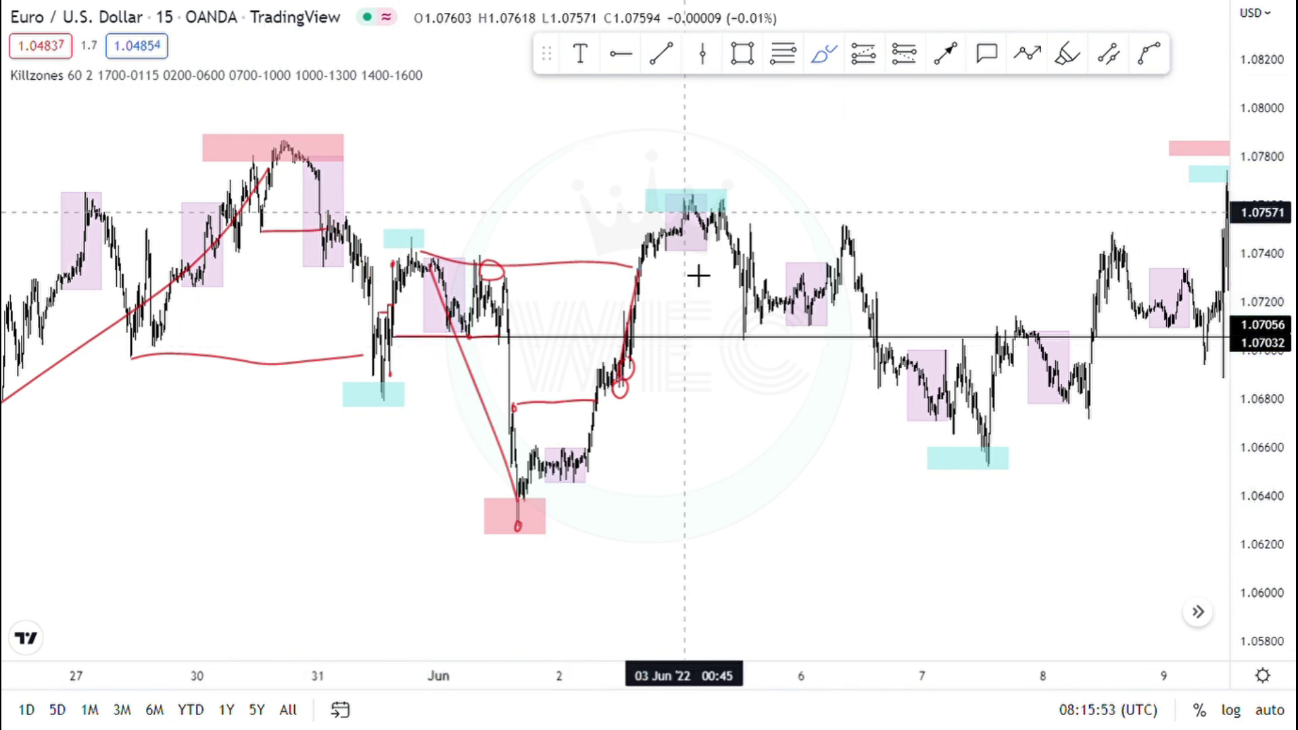
Step: Draw a red line from the 31 May swing high in the blue zone across to the 2 June 17:30 break
scroll(699, 276, "down", 5)
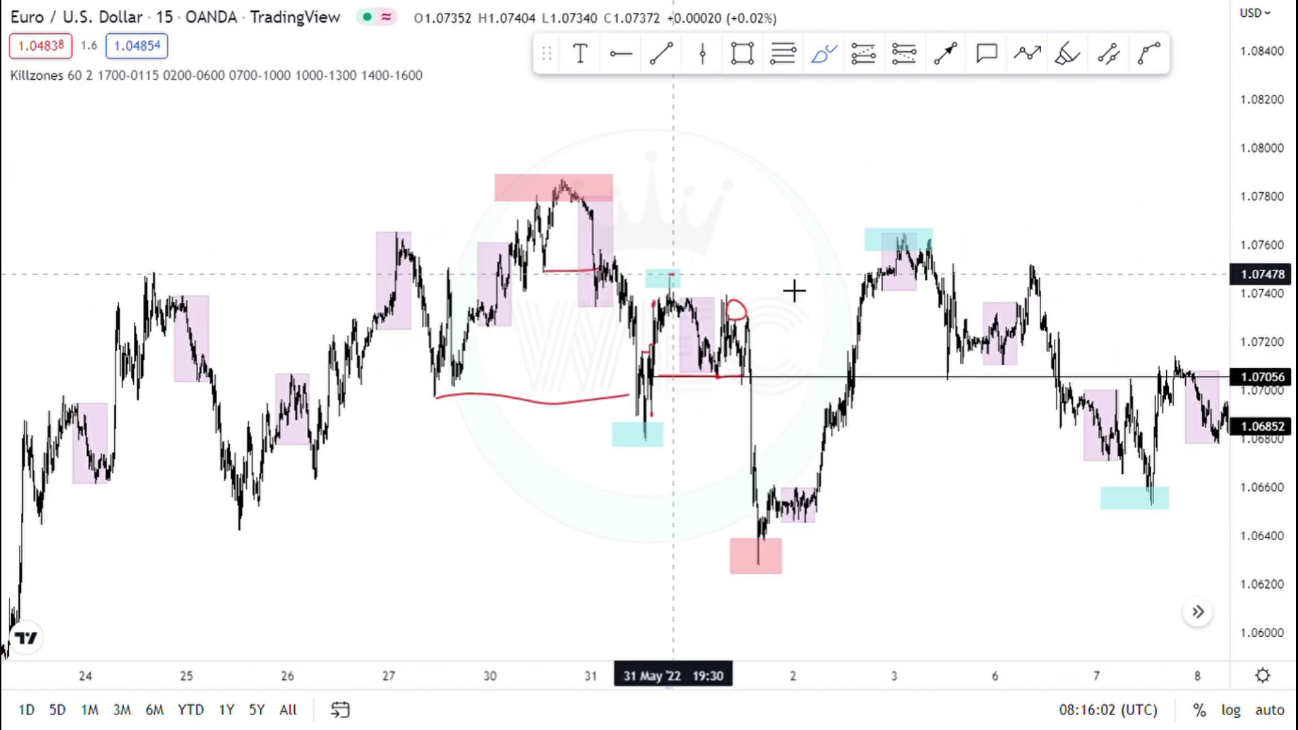
left_click(868, 273)
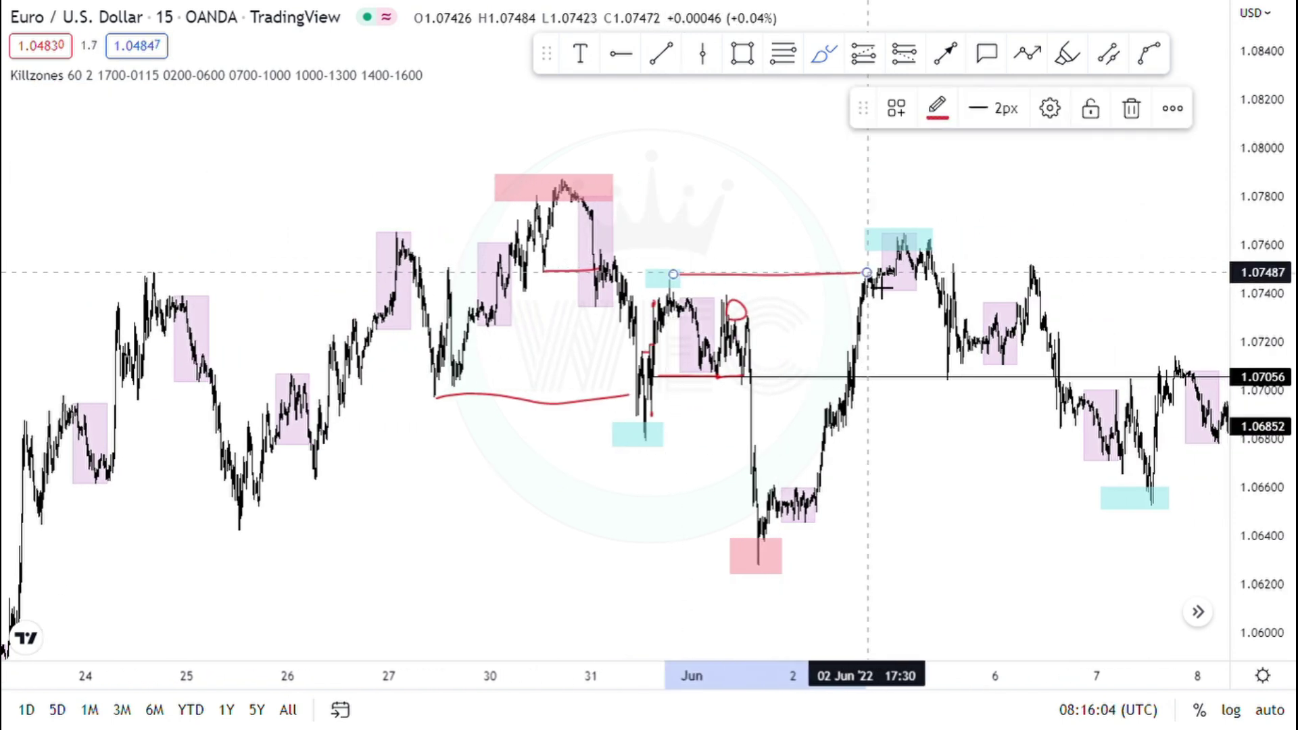
scroll(879, 287, "right", 3)
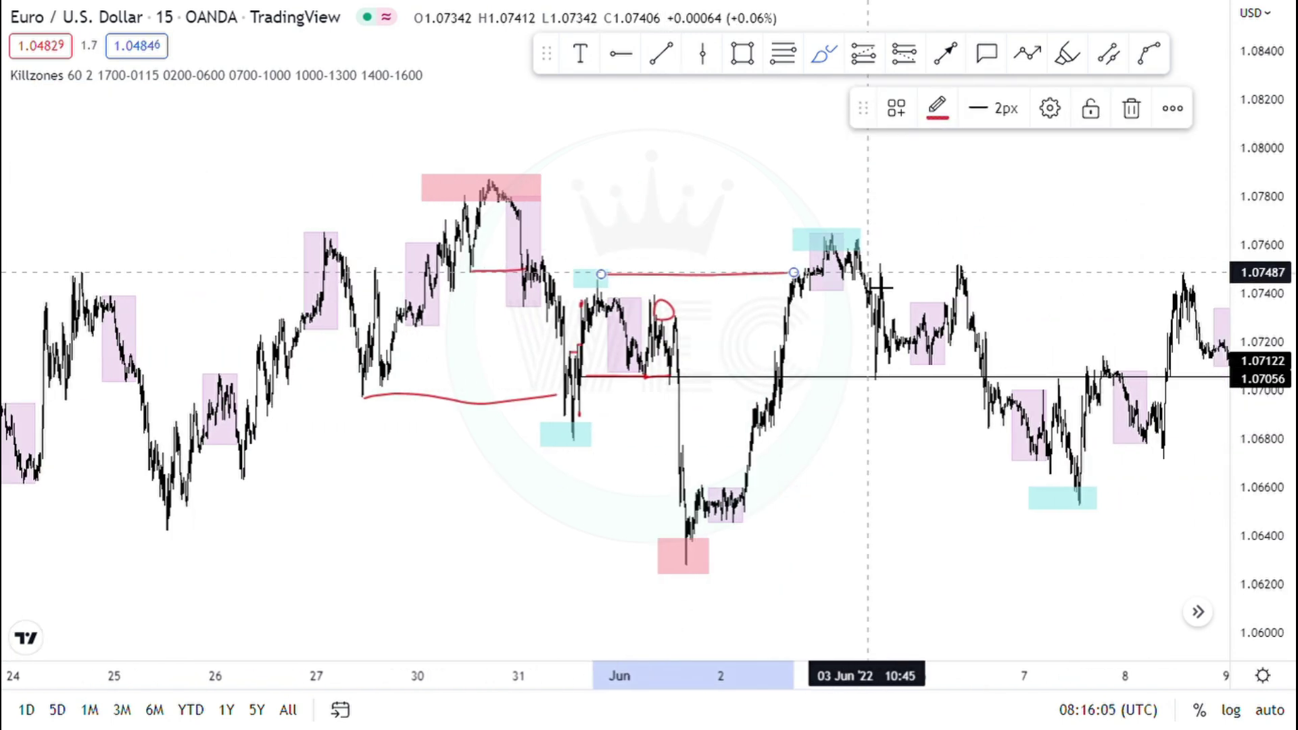
Step: Trace the drop from the 3 June high towards the 7 June low and the rally from the 1 June low, and remove both strokes
left_click(839, 234)
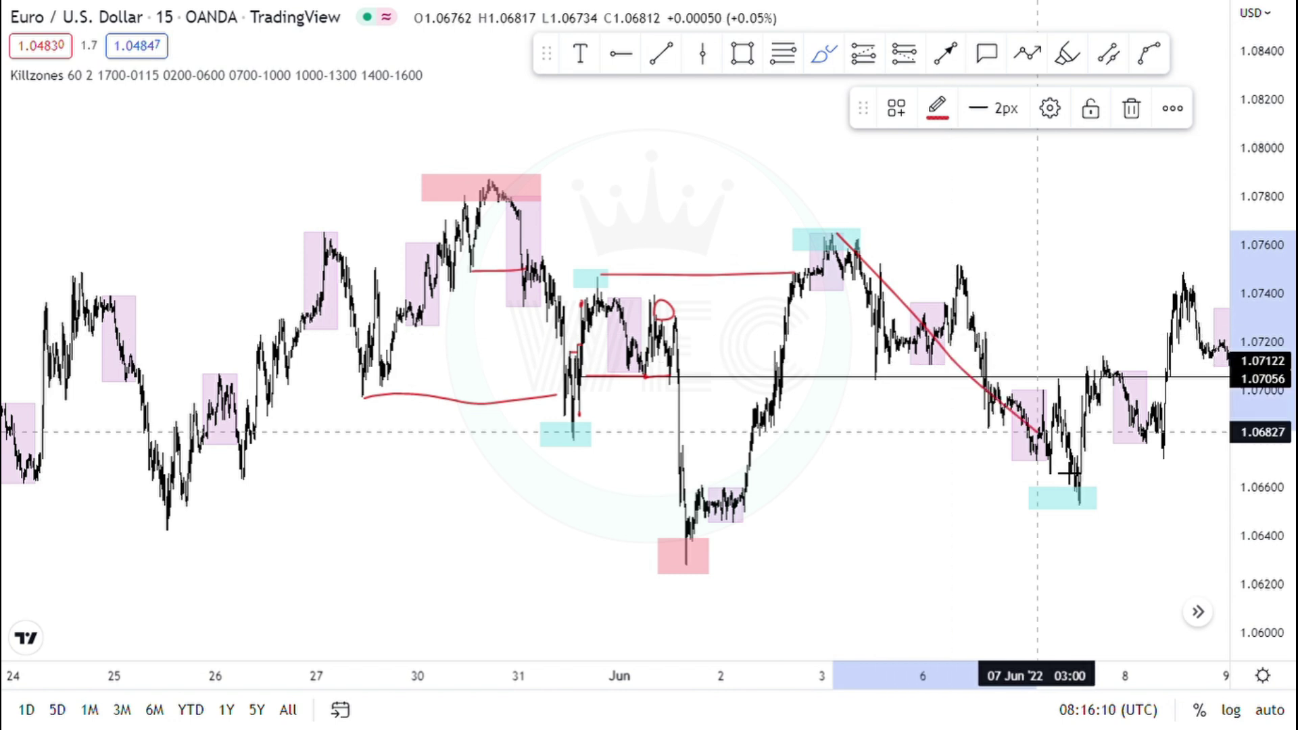
left_click(1065, 468)
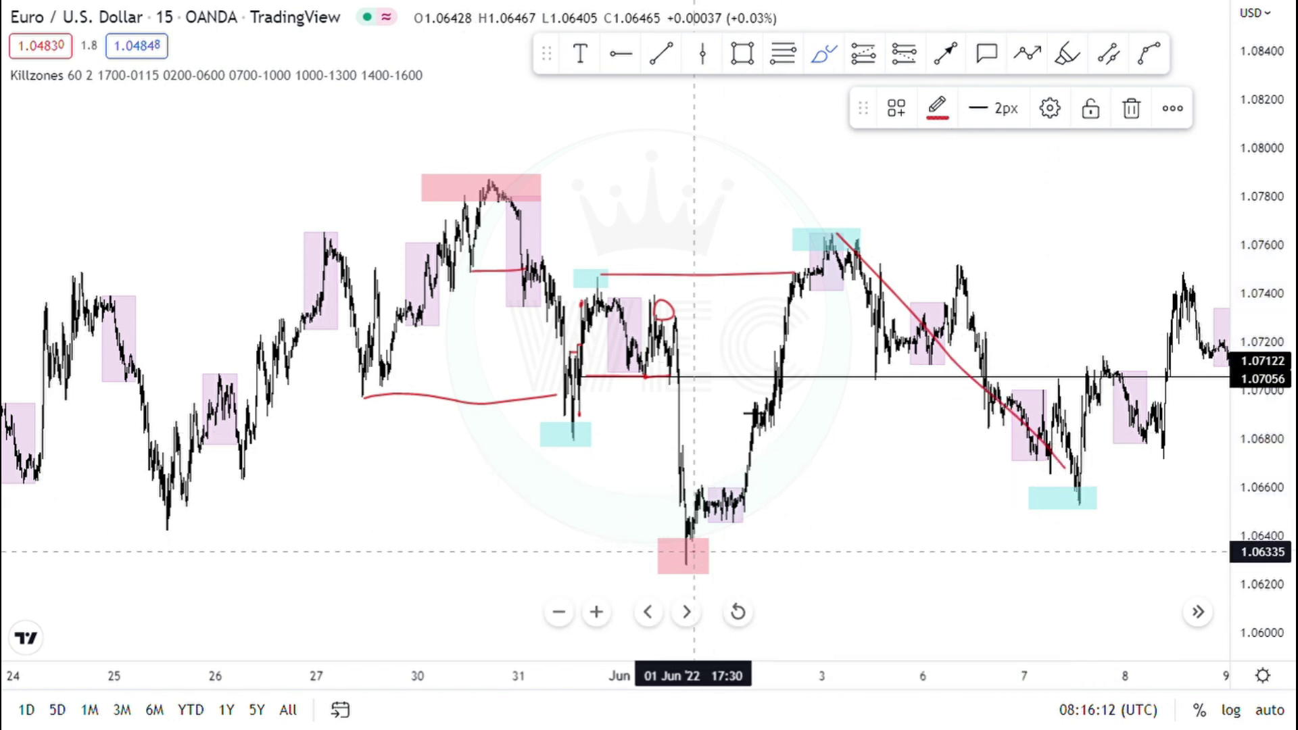
left_click(695, 547)
left_click(800, 238)
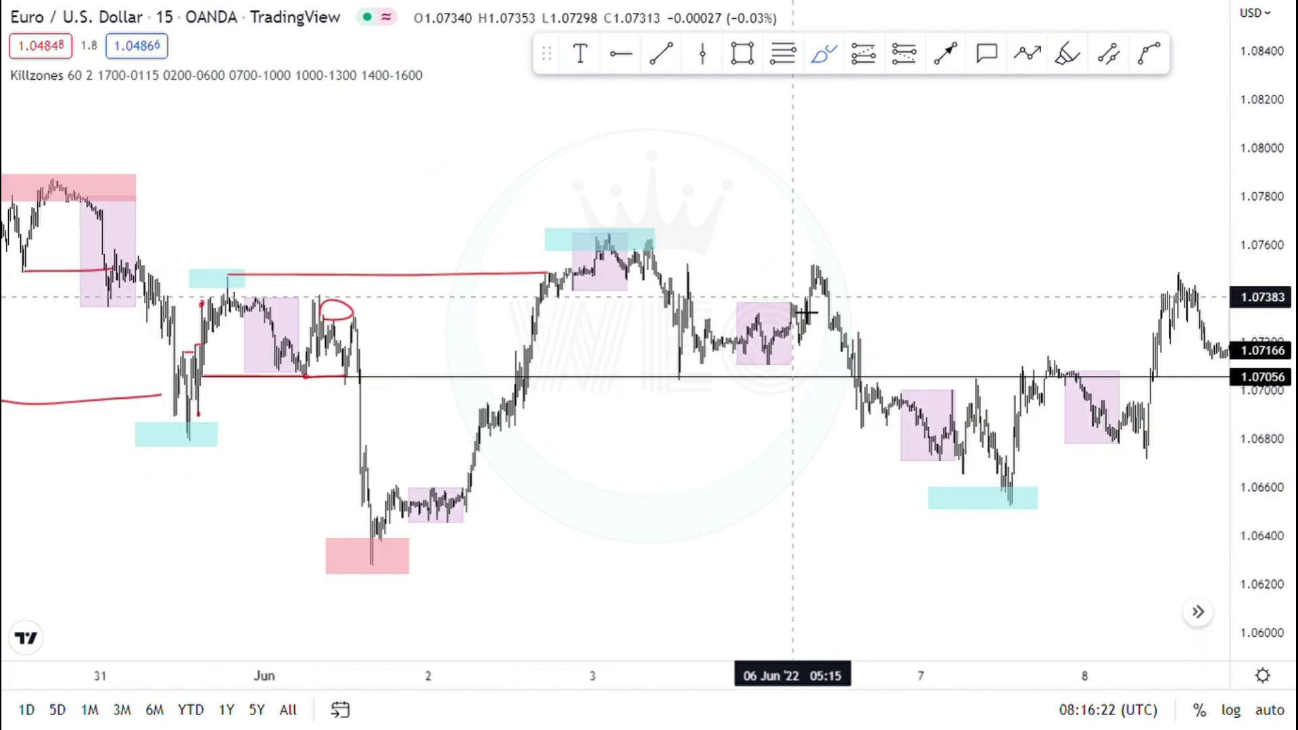
scroll(881, 309, "left", 5)
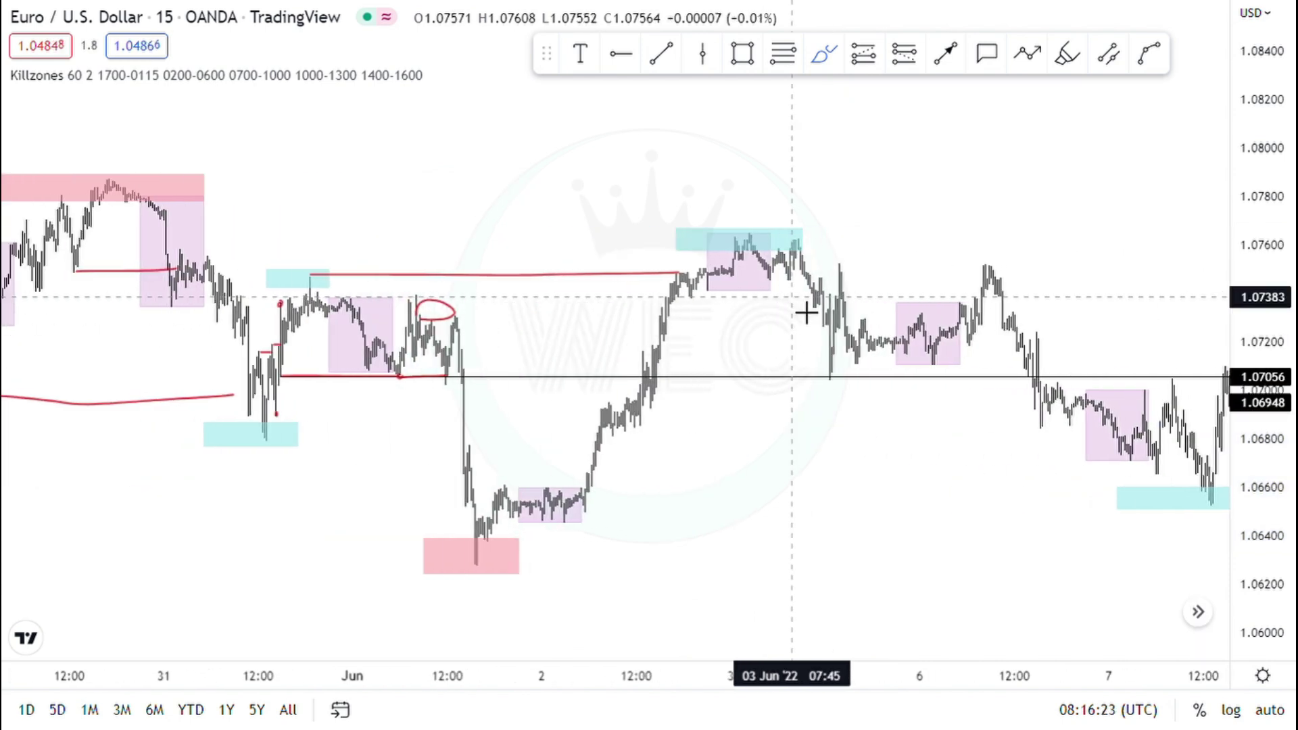
Step: Circle the 2 June 19:00 low, trace the rally to the 3 June high, and draw a line from that low to the 3 June 10:15 break
scroll(807, 312, "right", 3)
left_click_drag(1255, 582, 1244, 400)
scroll(711, 269, "up", 2)
scroll(466, 264, "left", 4)
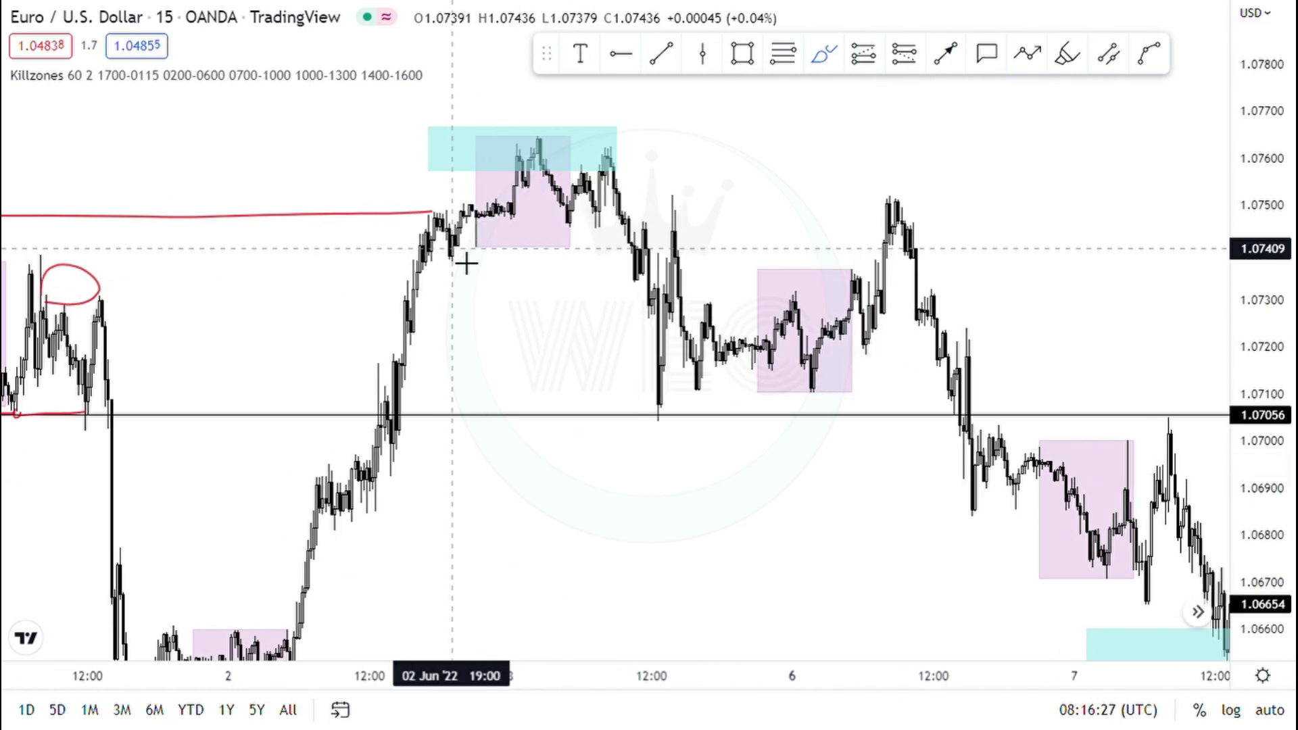
mouse_move(516, 257)
left_mouse_down()
mouse_move(532, 260)
mouse_move(541, 209)
mouse_move(604, 144)
left_mouse_up()
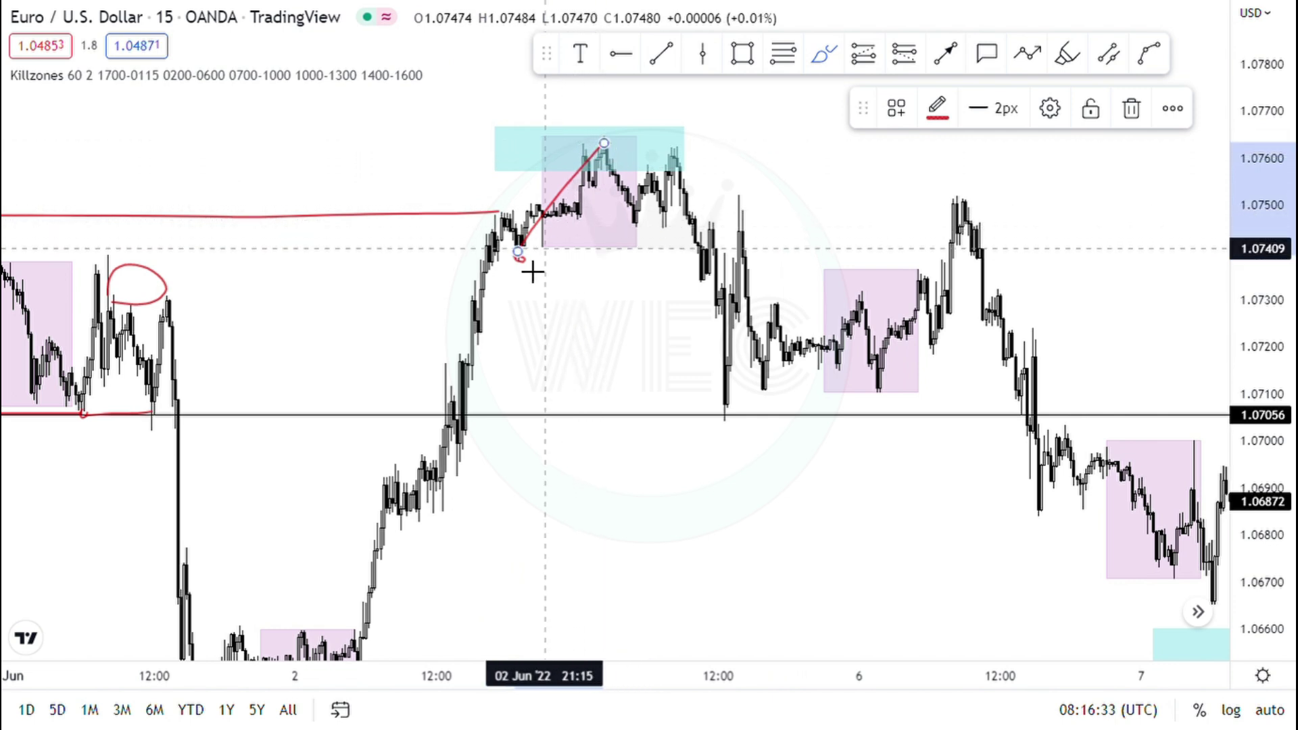
left_click_drag(517, 259, 695, 251)
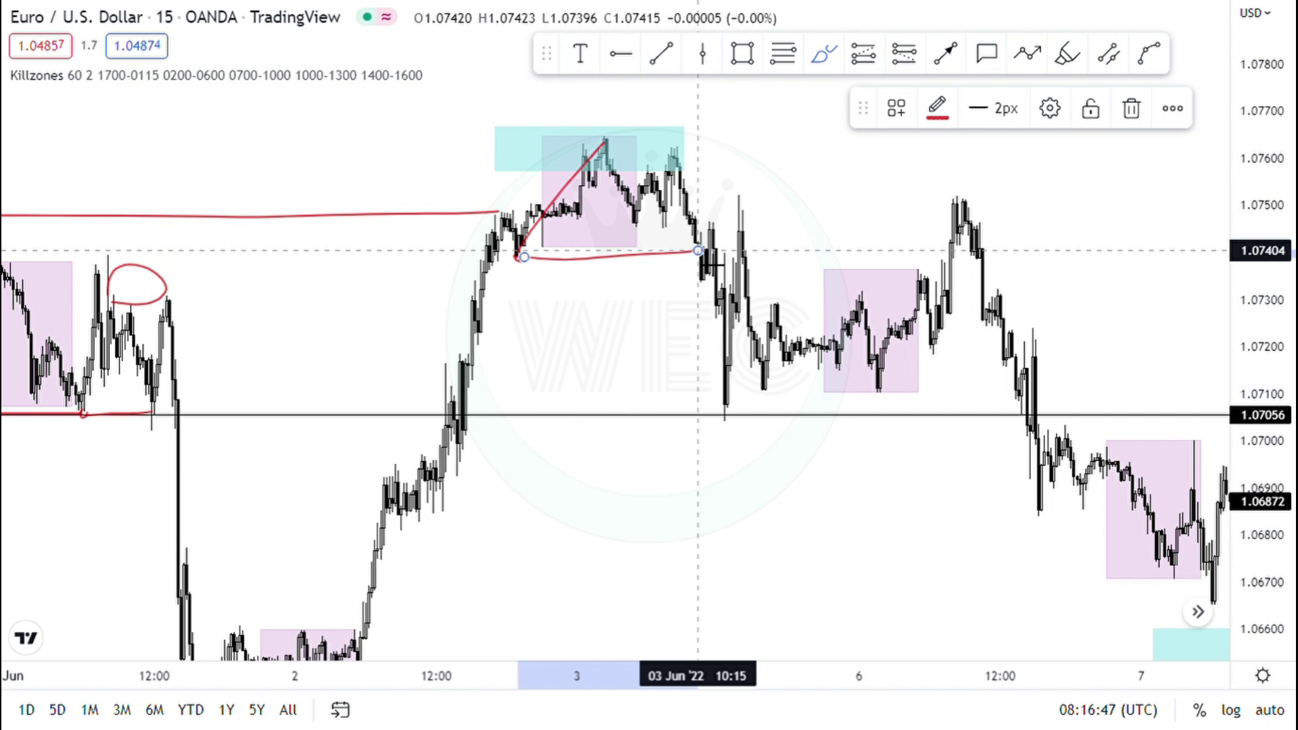
Step: Trace the 3 June drop from the high after the break to its low, then loop the nearby highs and undo that loop
left_click_drag(712, 230, 733, 393)
left_click_drag(723, 298, 722, 402)
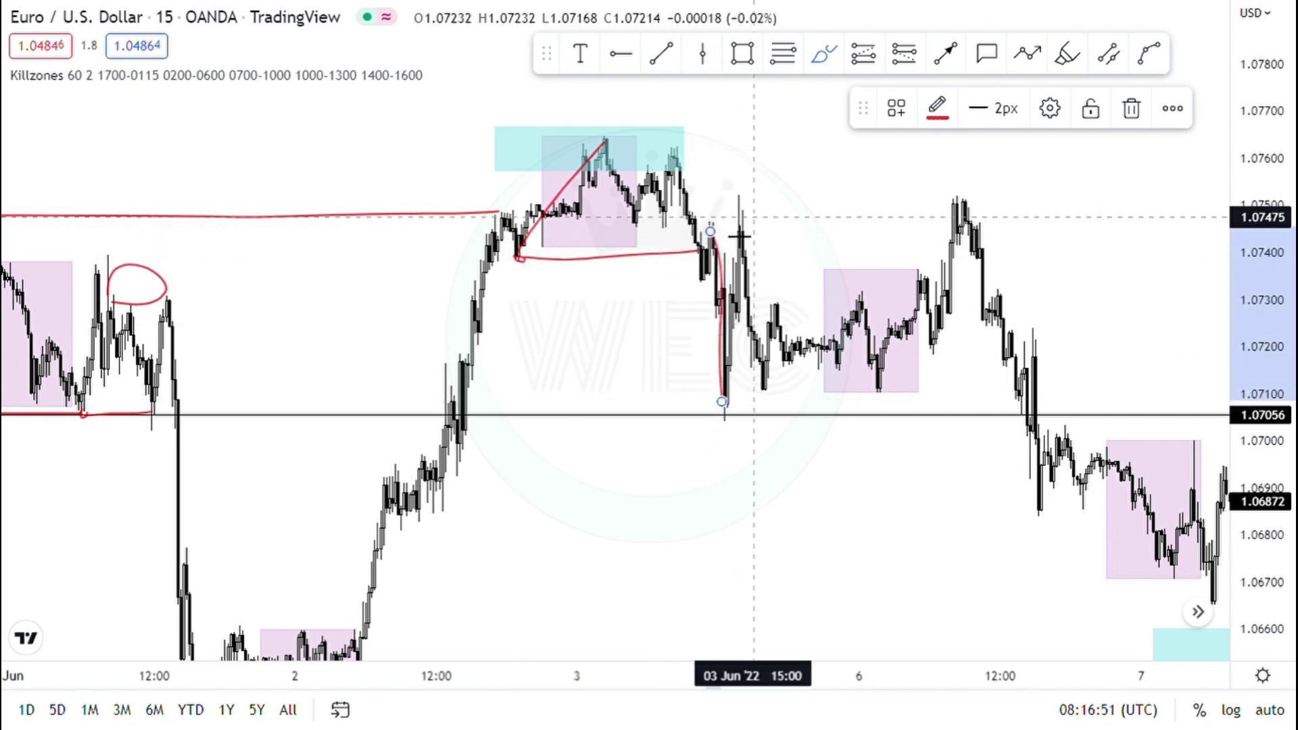
mouse_move(716, 218)
left_mouse_down()
mouse_move(701, 233)
mouse_move(753, 241)
mouse_move(748, 221)
mouse_move(716, 220)
left_mouse_up()
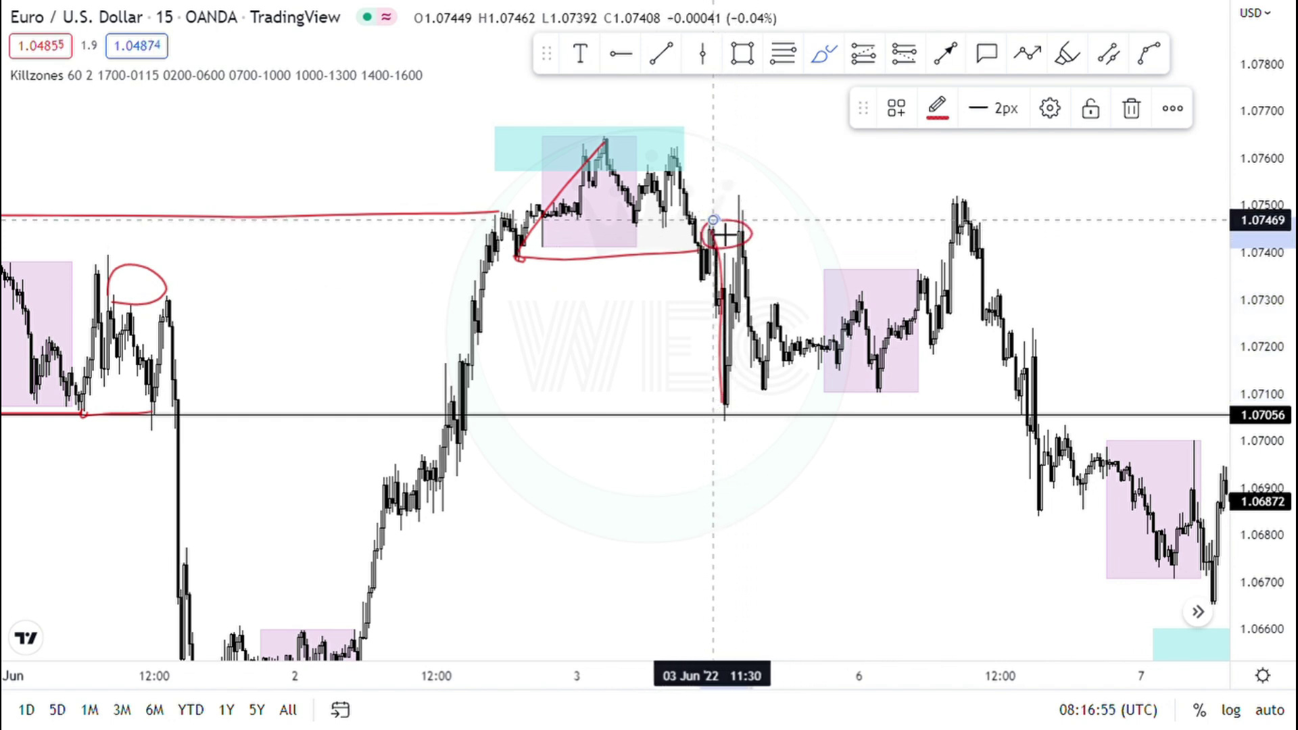
key("ctrl+z")
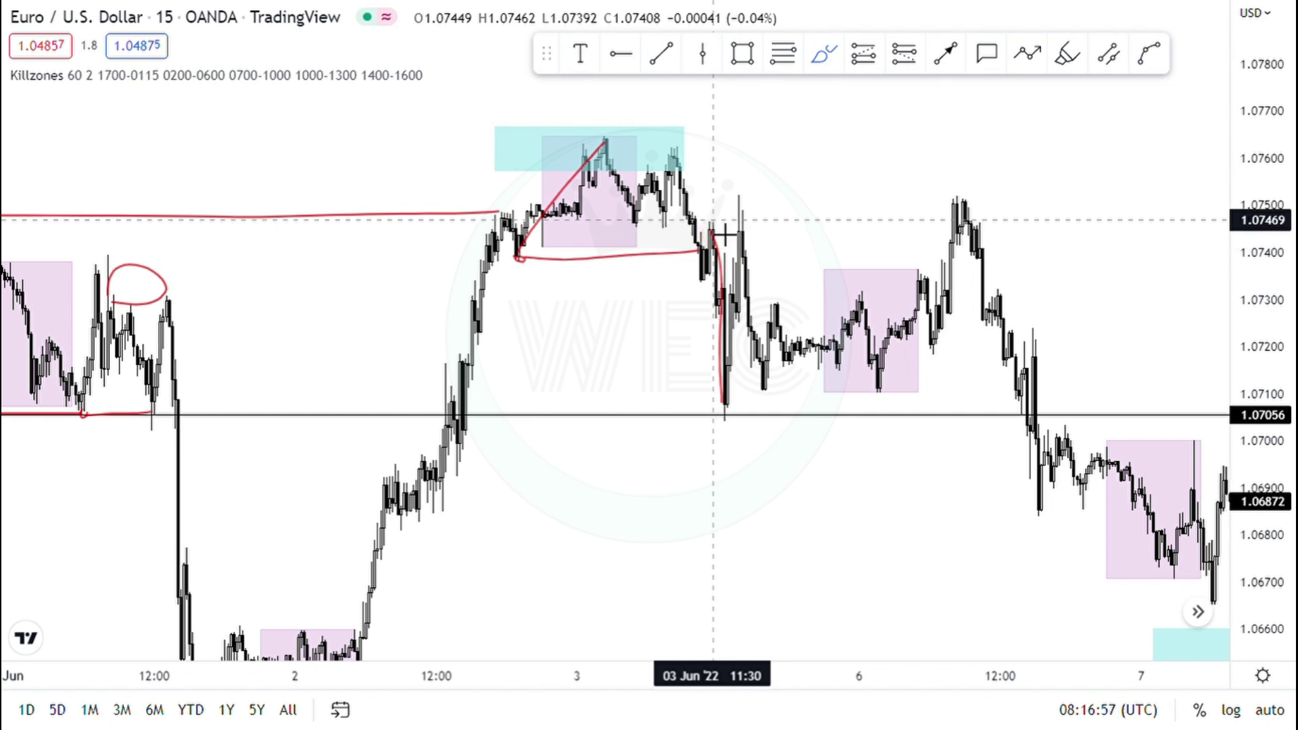
Step: Draw a short line from the 3 June 11:30 high to 14:00, trace a drop from there, and undo the strokes
left_click_drag(721, 235, 737, 234)
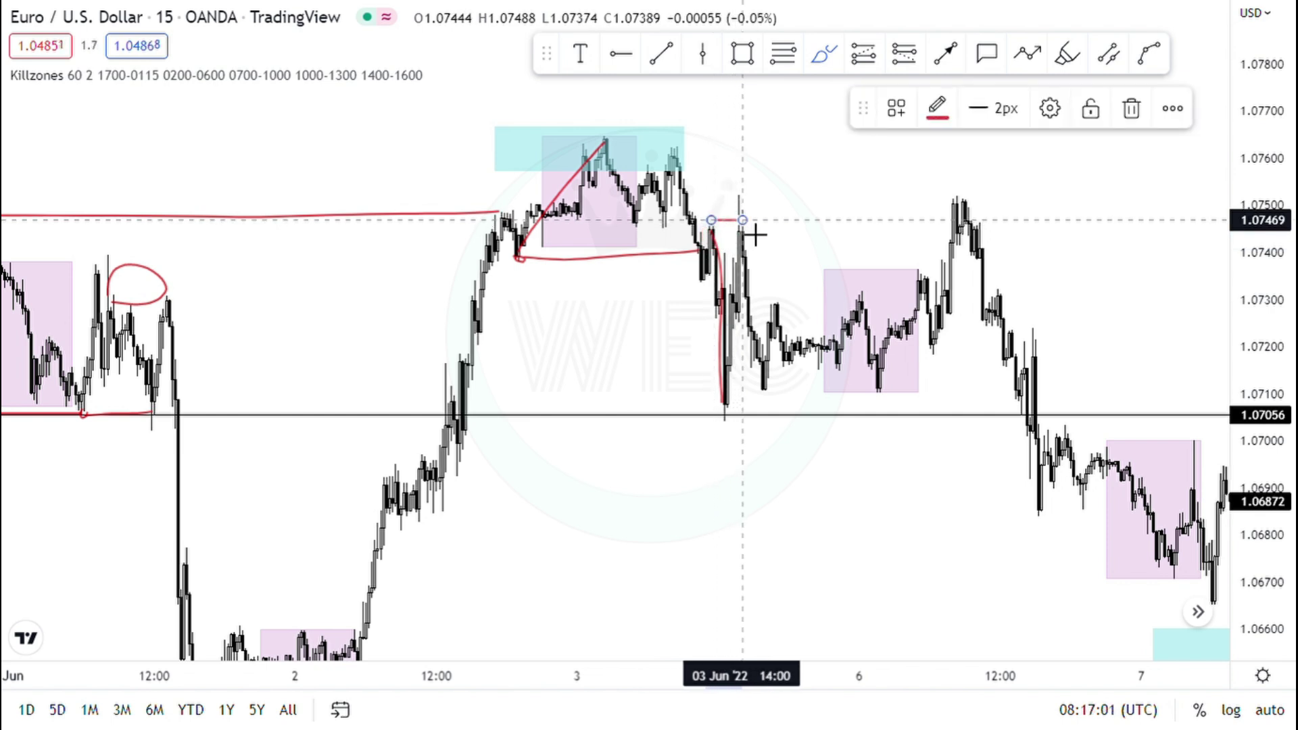
left_click_drag(1255, 421, 1254, 513)
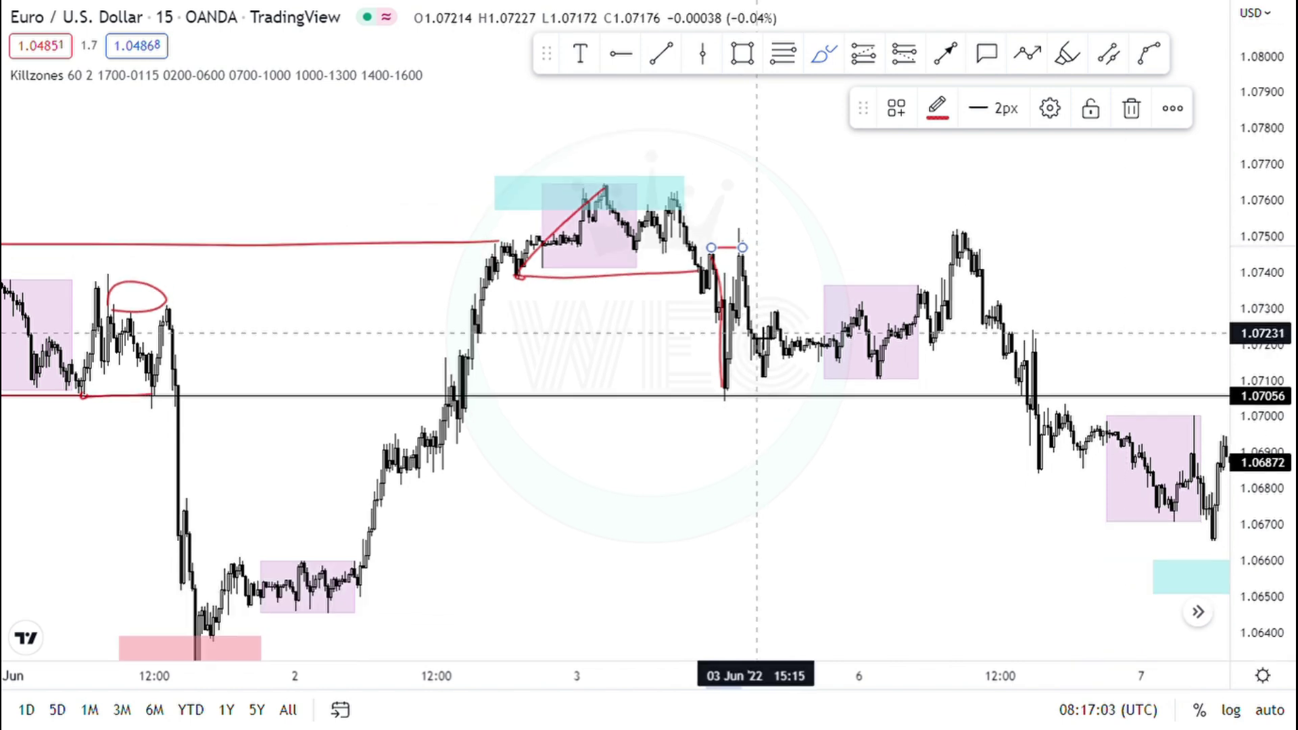
mouse_move(743, 248)
left_mouse_down()
mouse_move(747, 297)
mouse_move(815, 460)
left_mouse_up()
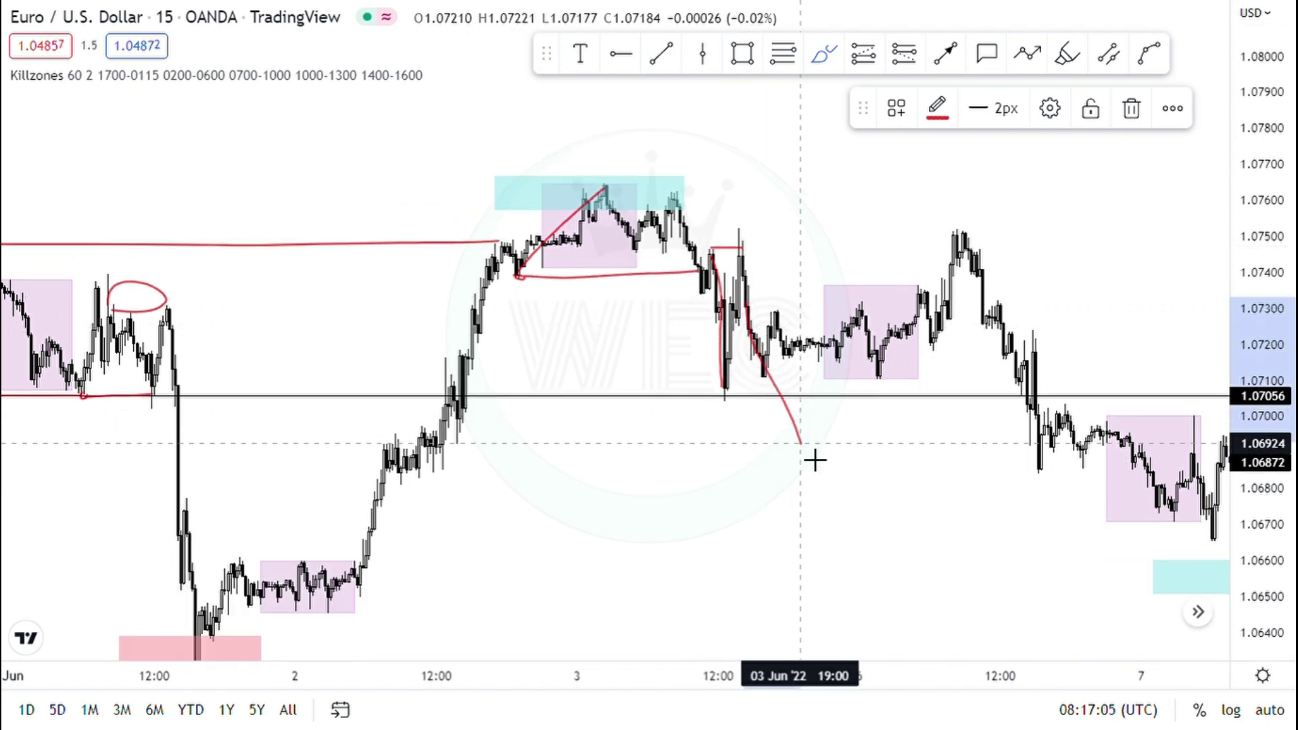
key("ctrl+z")
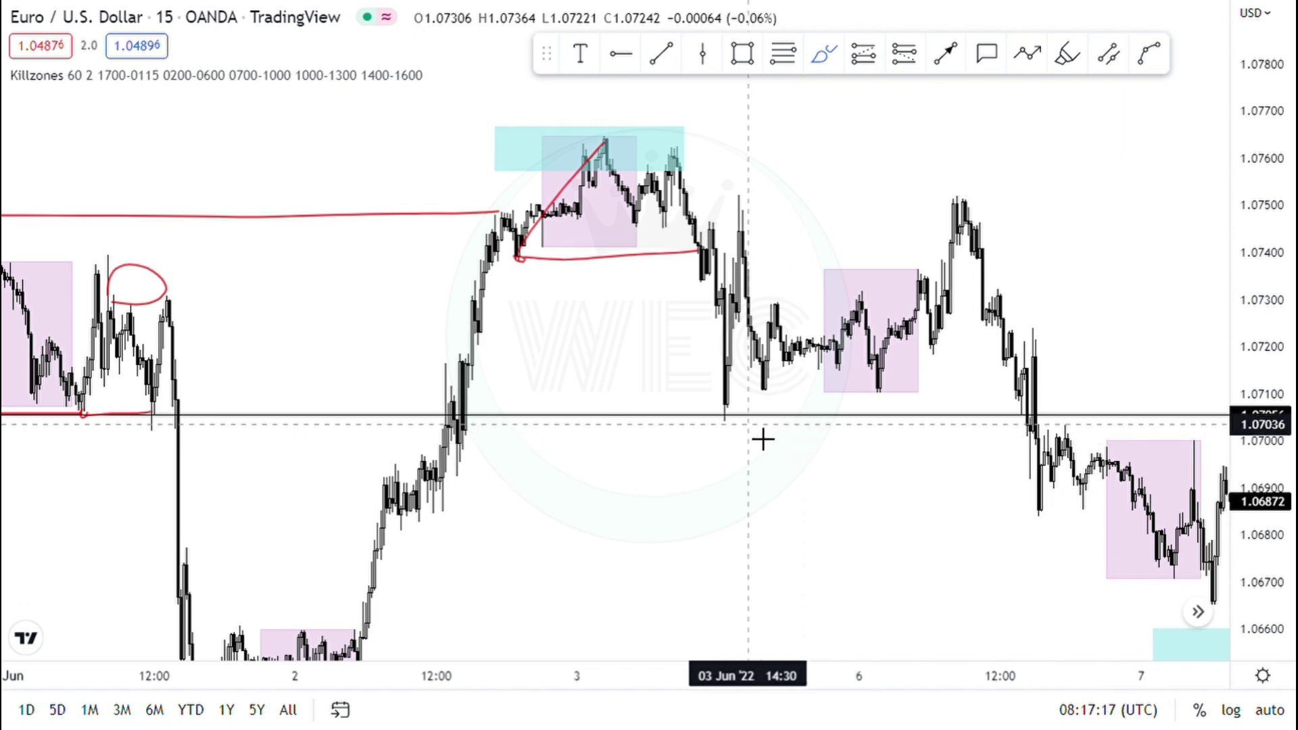
Step: Circle the 3 June low at the 1.07056 line and the rebound high around 14:00
mouse_move(736, 419)
left_mouse_down()
mouse_move(730, 433)
mouse_move(748, 419)
mouse_move(731, 404)
left_mouse_up()
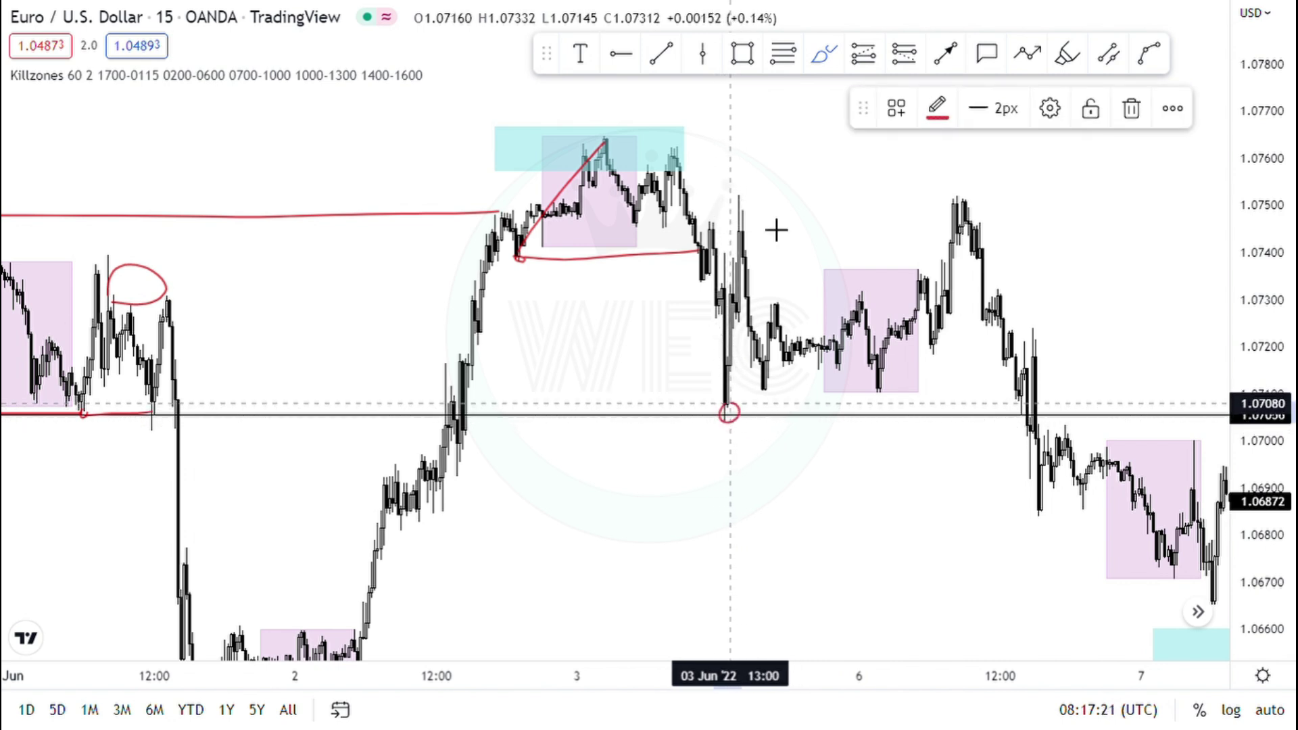
mouse_move(745, 189)
left_mouse_down()
mouse_move(745, 214)
mouse_move(738, 198)
mouse_move(757, 203)
left_mouse_up()
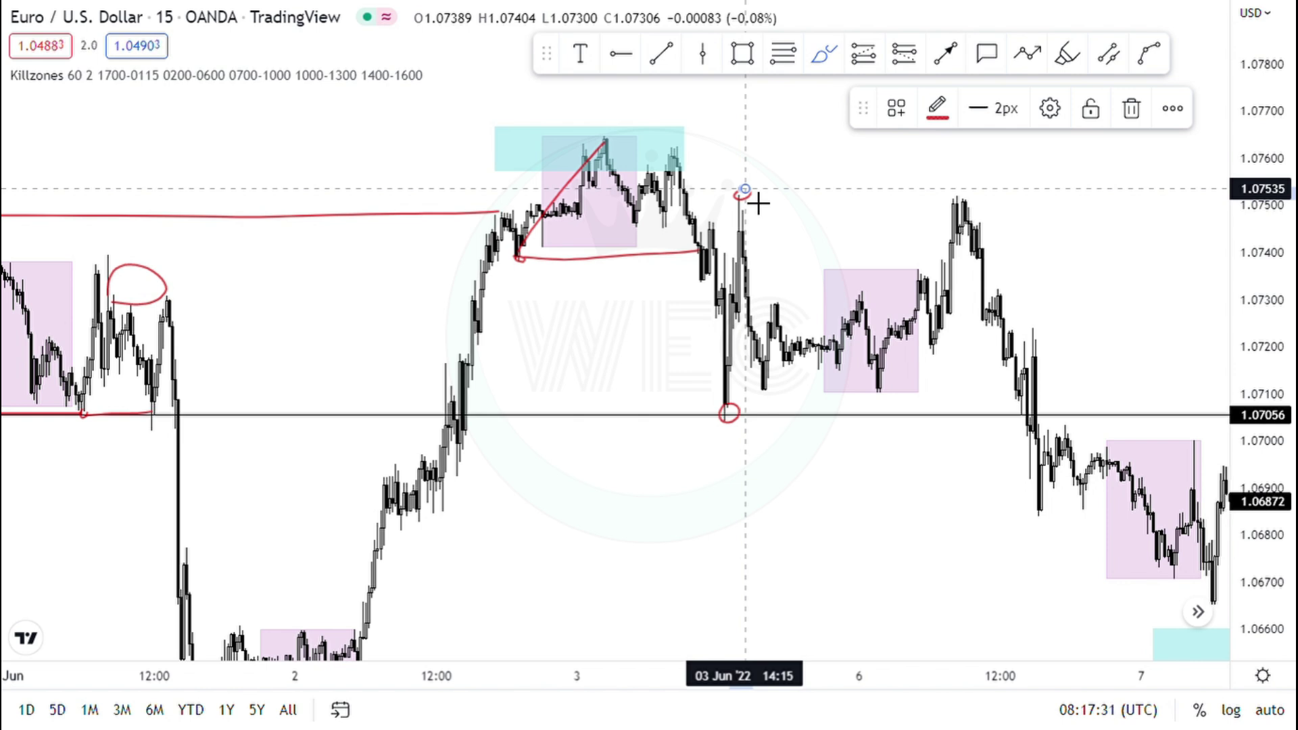
scroll(757, 202, "up", 3)
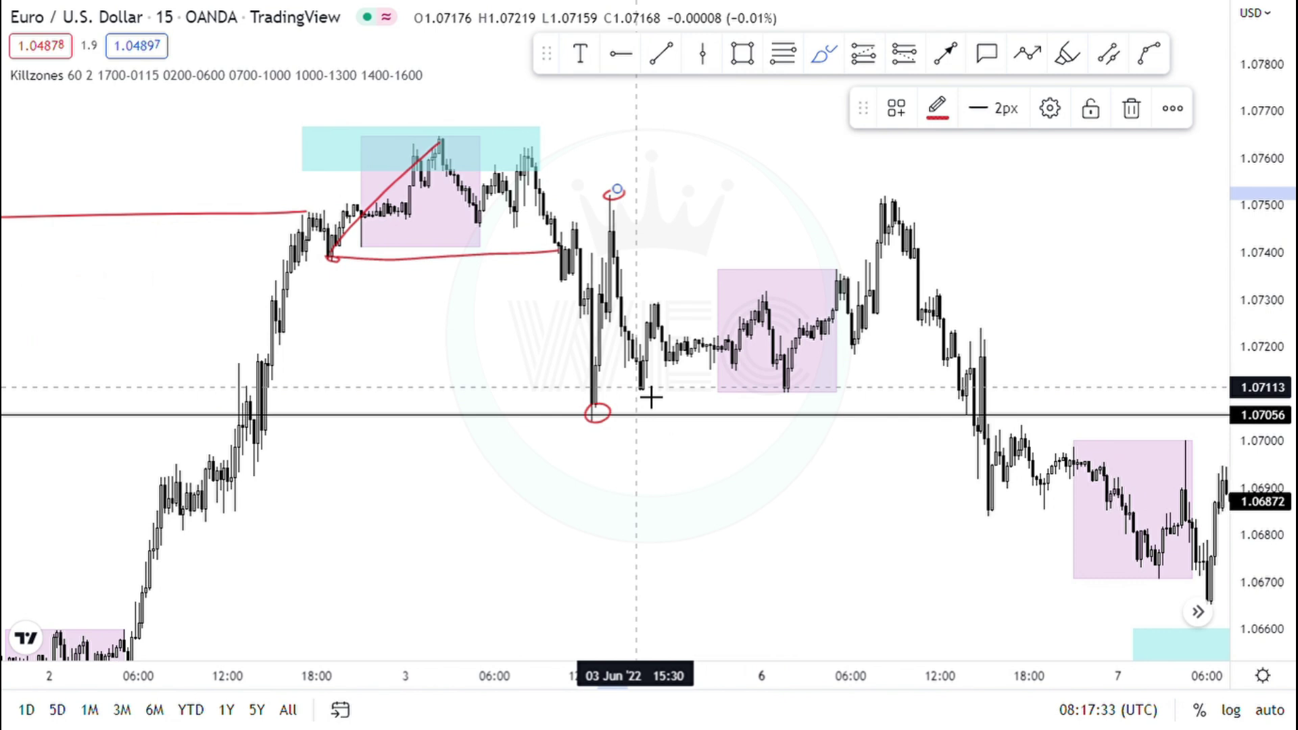
Step: Circle the 3 June higher low near 16:00, trace a rally from it and a line from the circled high, and undo both strokes
mouse_move(639, 383)
left_mouse_down()
mouse_move(769, 299)
mouse_move(898, 173)
left_mouse_up()
left_click_drag(618, 210, 921, 204)
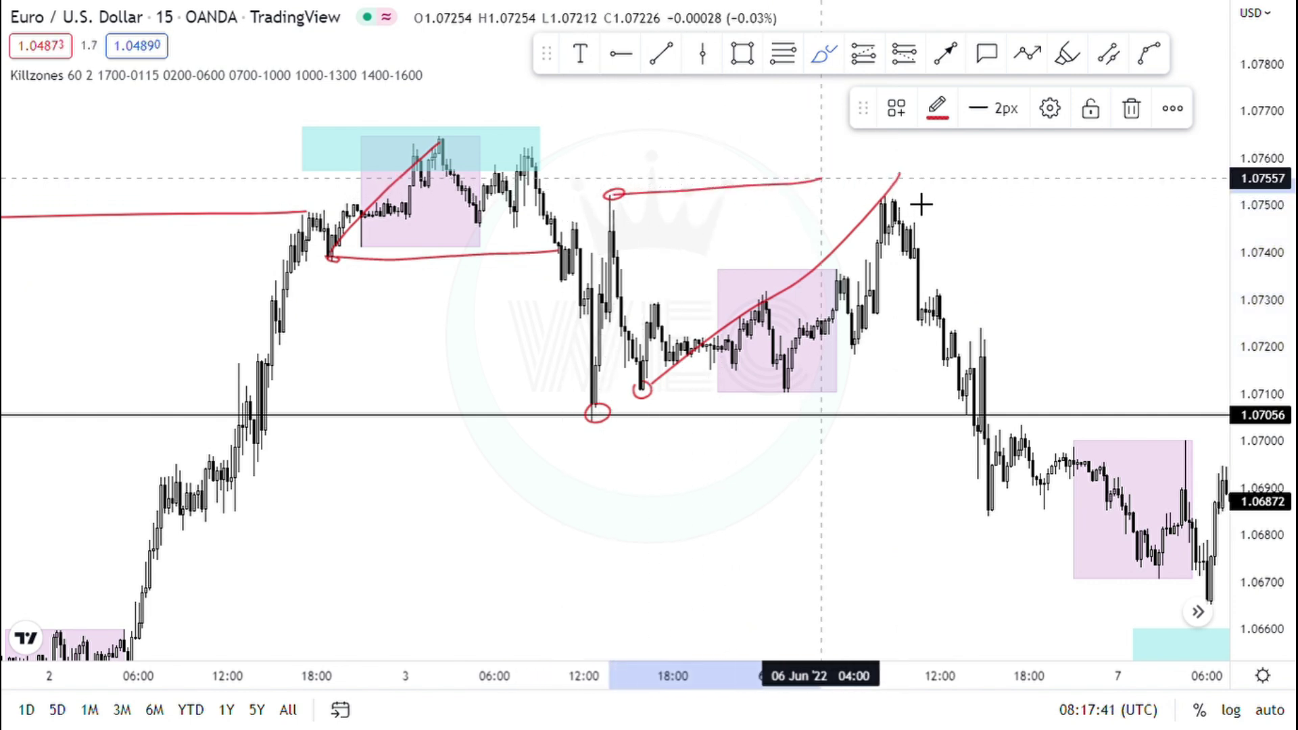
key("ctrl+z")
key("ctrl+z")
key("ctrl+z")
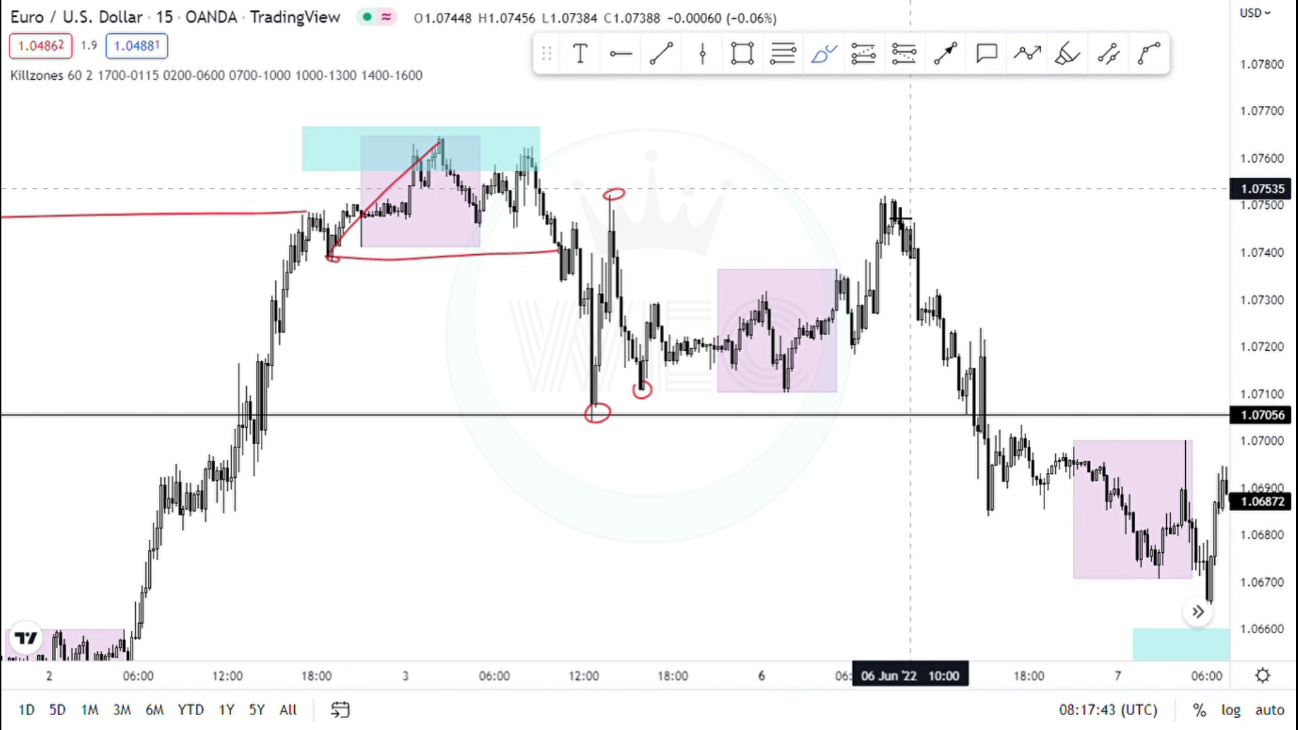
Step: Draw a red line from the circled 3 June low across to the 6 June 14:00 break
left_click_drag(596, 418, 970, 399)
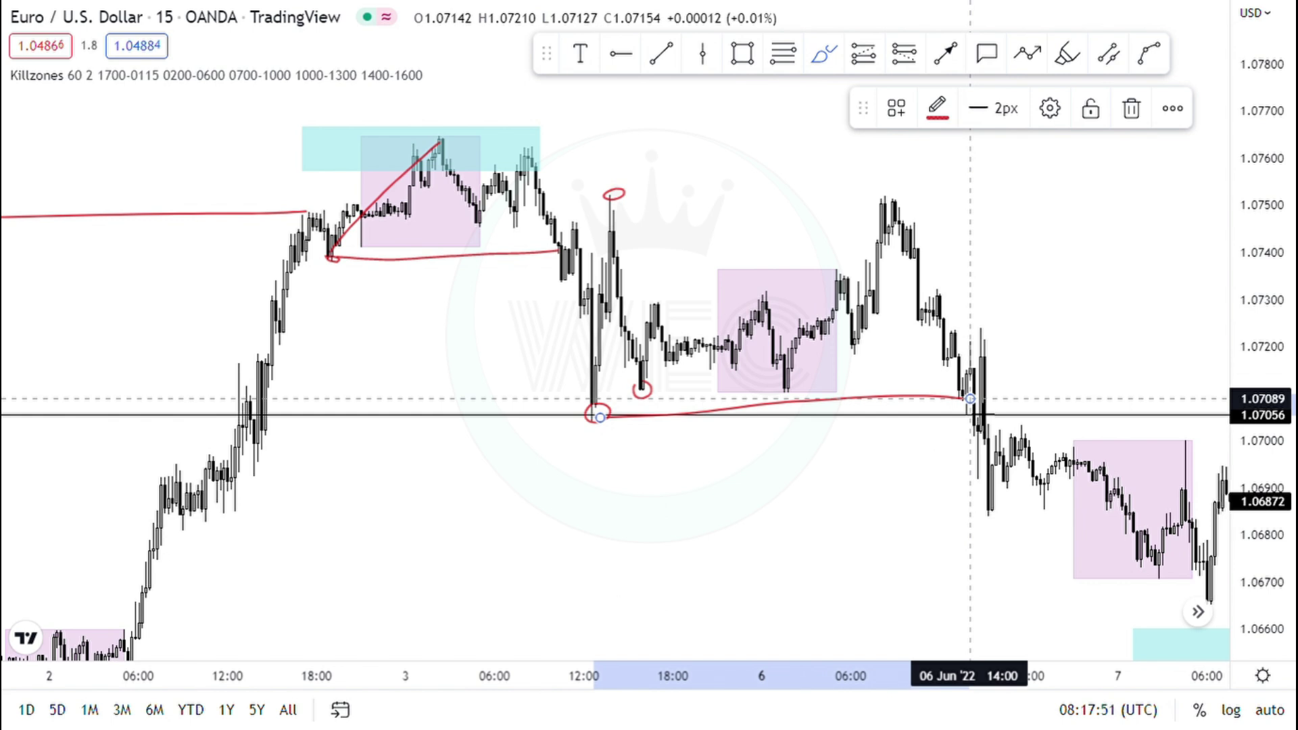
left_click_drag(971, 399, 1180, 354)
left_click_drag(1223, 431, 1118, 392)
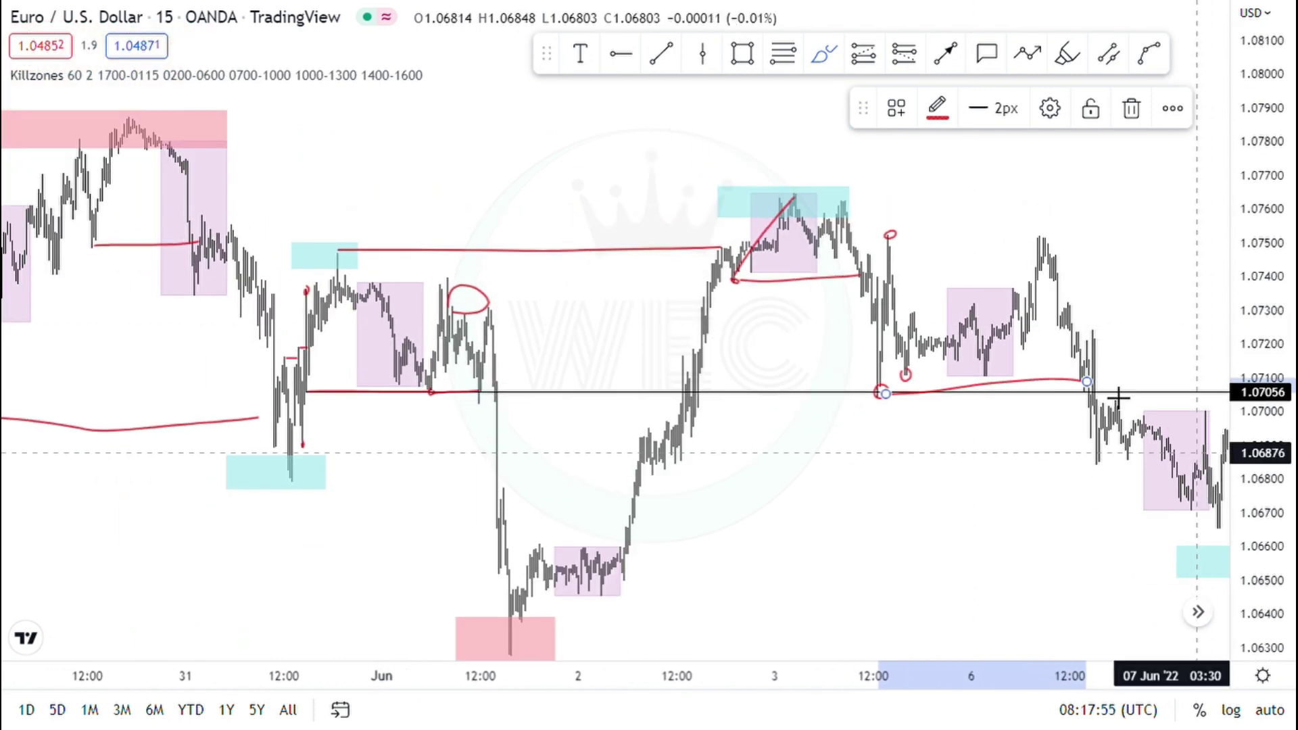
Step: Examine the swing highs and lows between the 1 June low, the 3 June high and the 7 June low zone
mouse_move(925, 501)
left_mouse_down()
mouse_move(878, 499)
mouse_move(688, 409)
left_mouse_up()
scroll(688, 409, "down", 2)
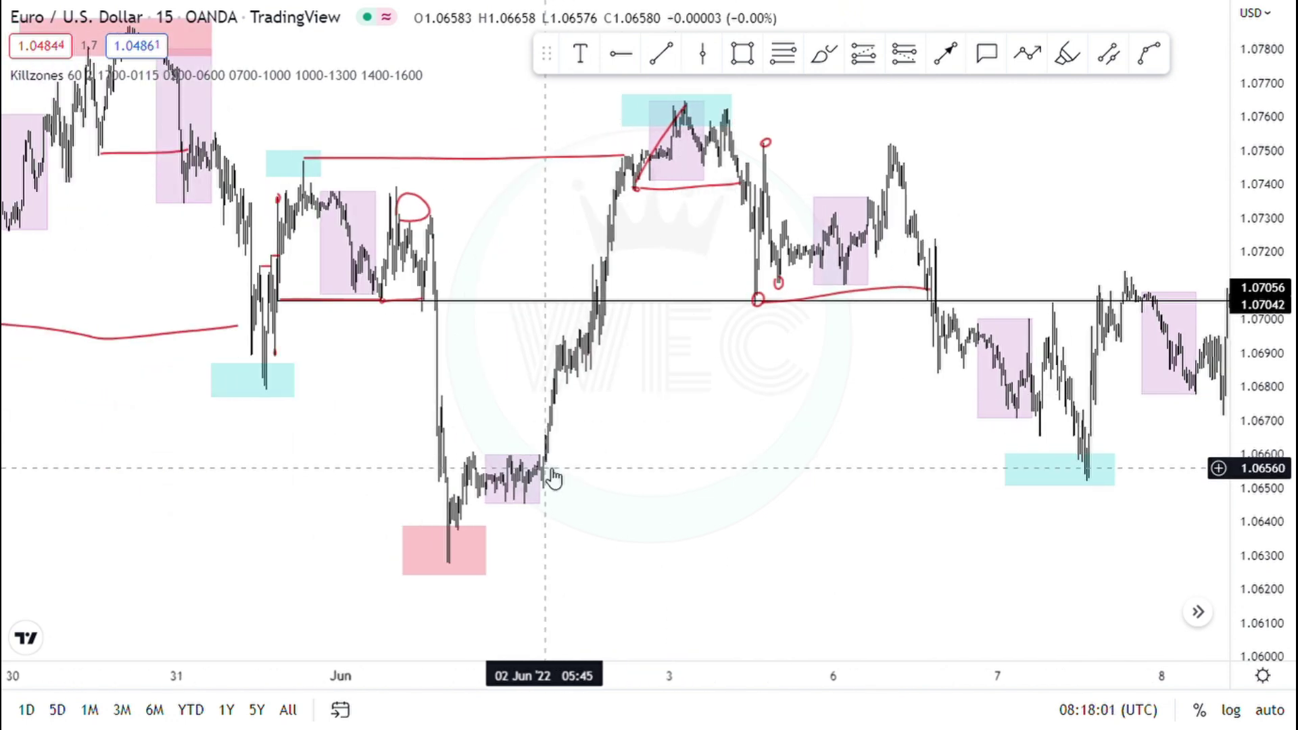
scroll(552, 472, "down", 2)
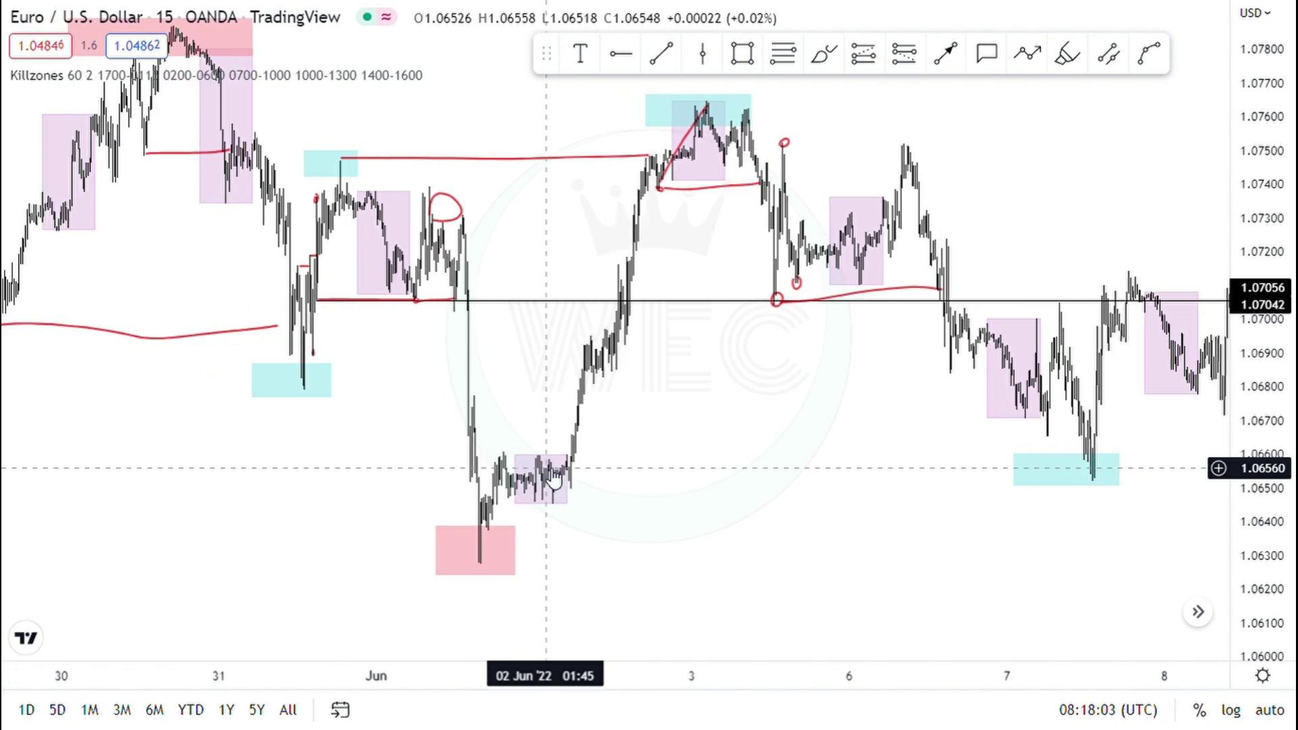
scroll(555, 477, "right", 3)
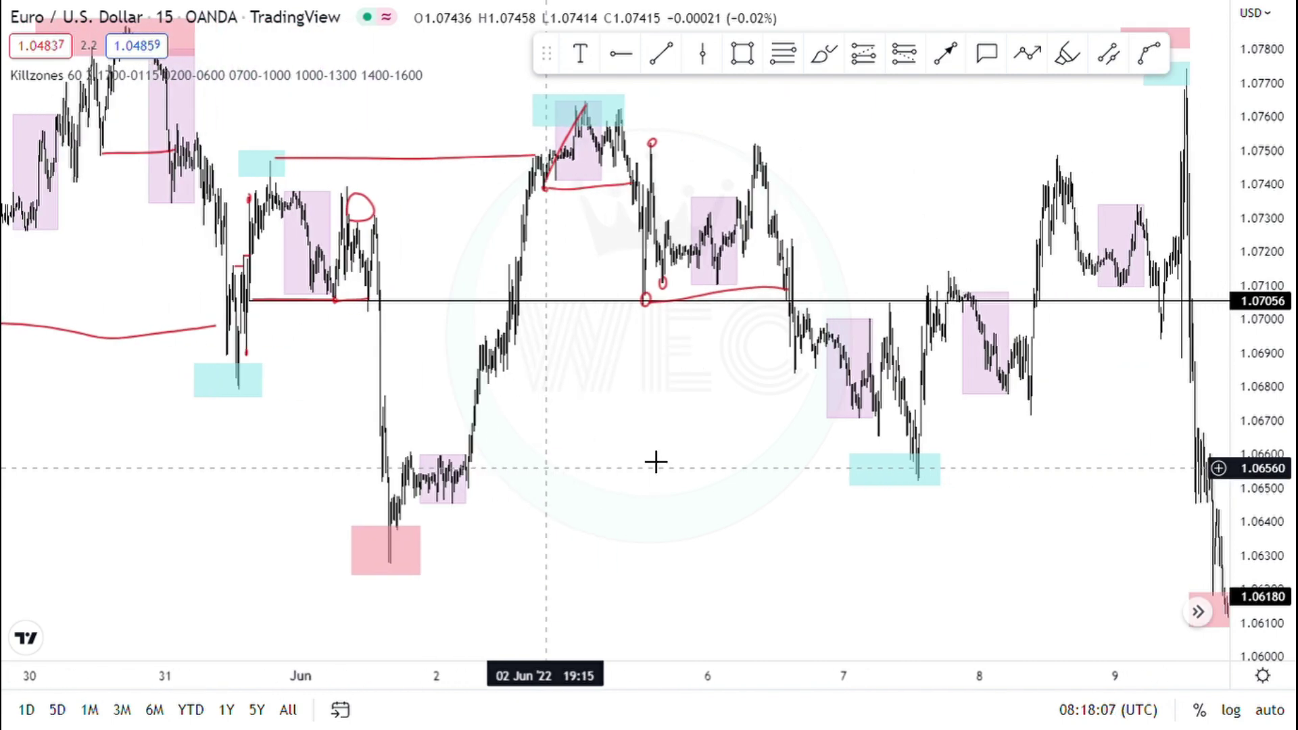
left_click(940, 484)
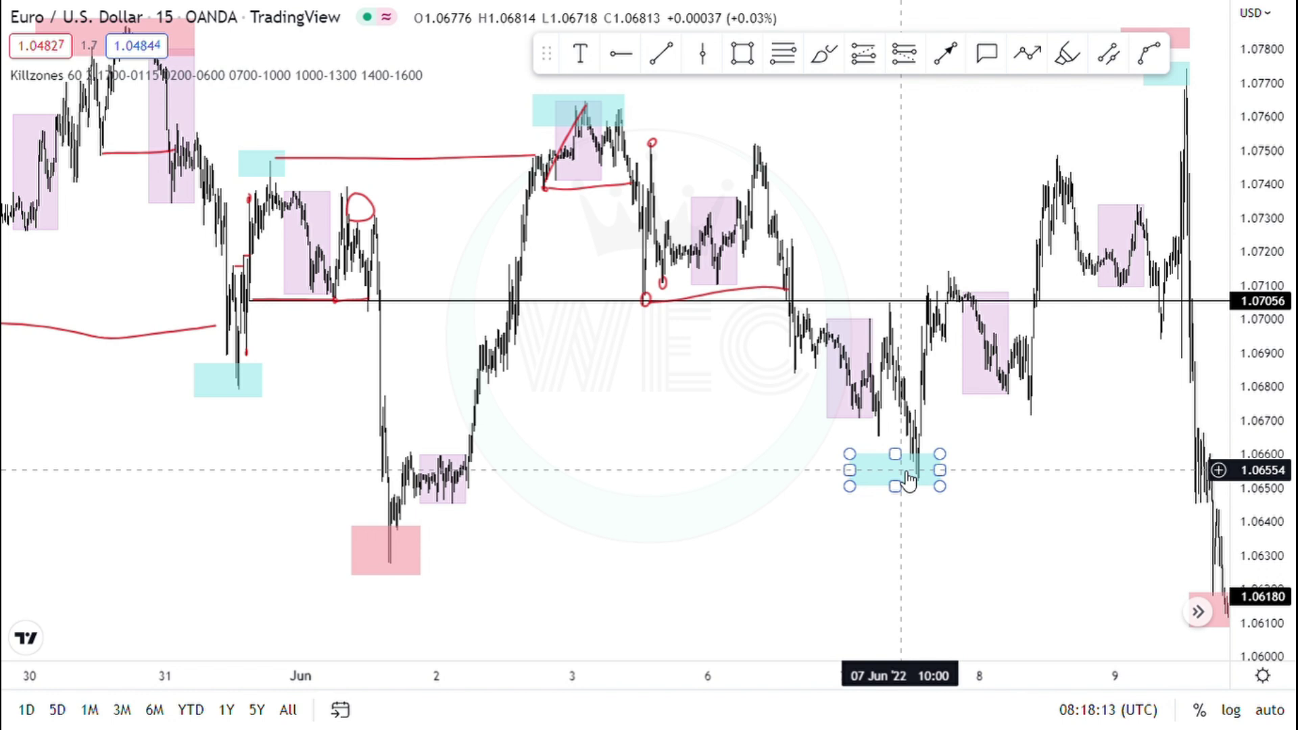
left_click_drag(720, 472, 649, 509)
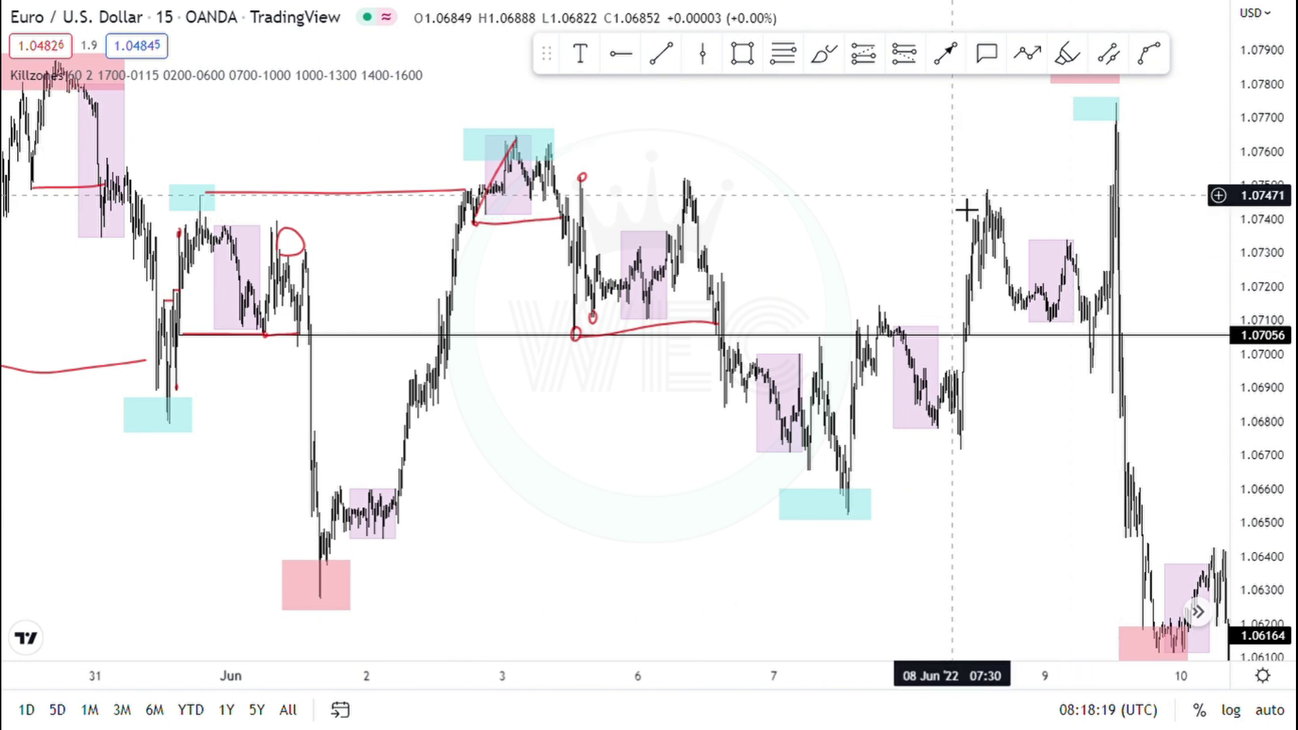
left_click_drag(940, 212, 909, 231)
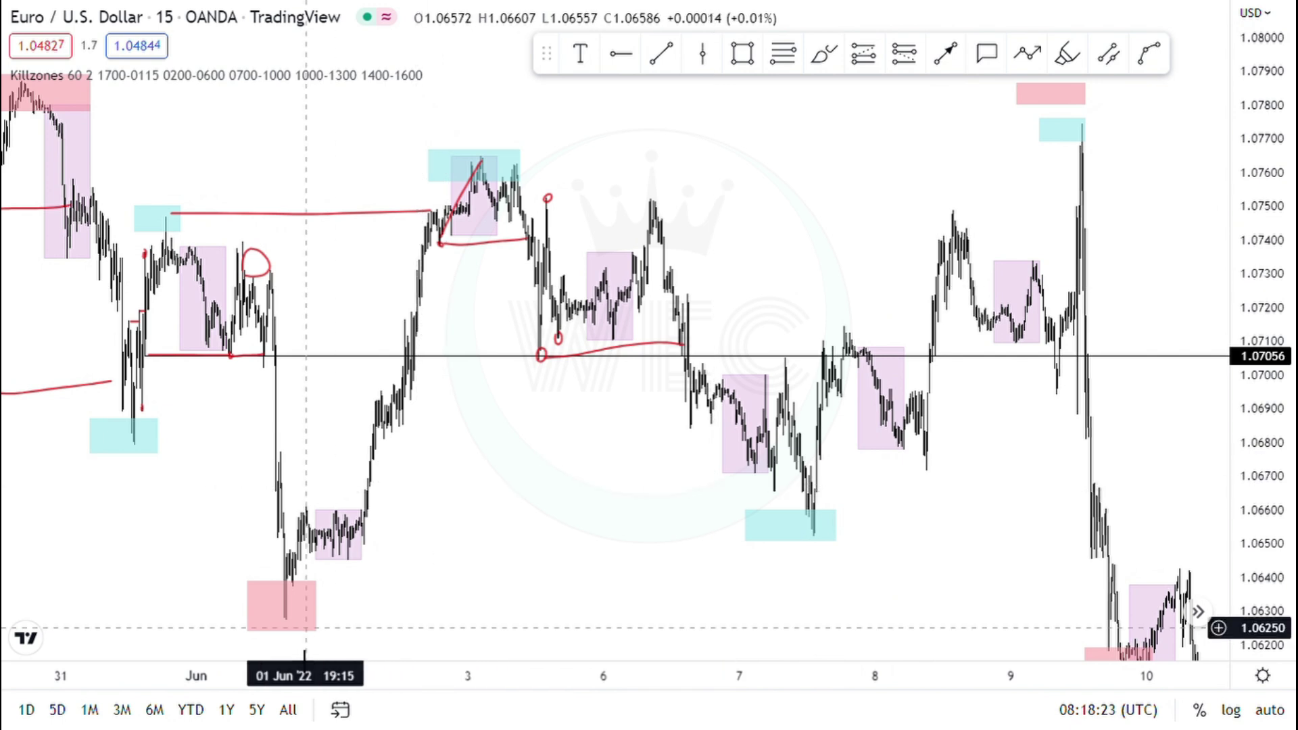
left_click(481, 150)
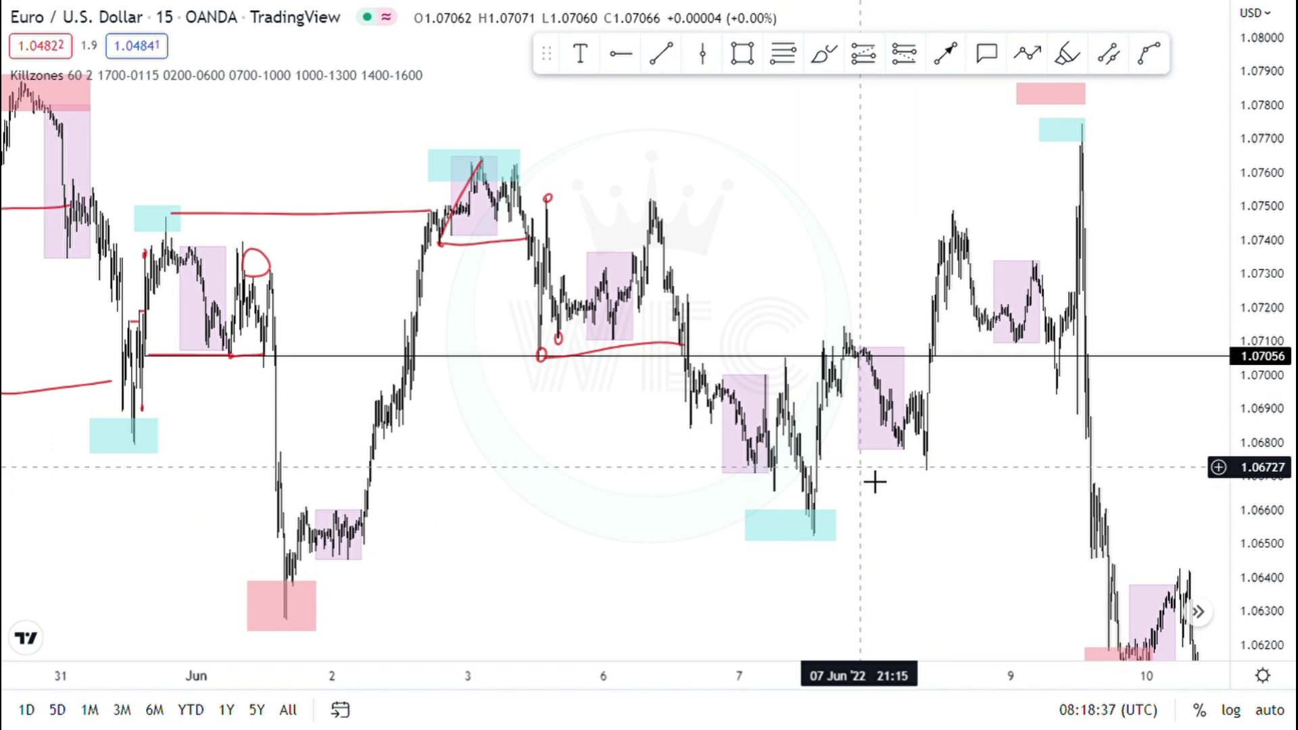
Step: Circle the 7 June morning high and the low in the blue zone, trace the rally, and draw a line from the high to its break
scroll(875, 482, "up", 5)
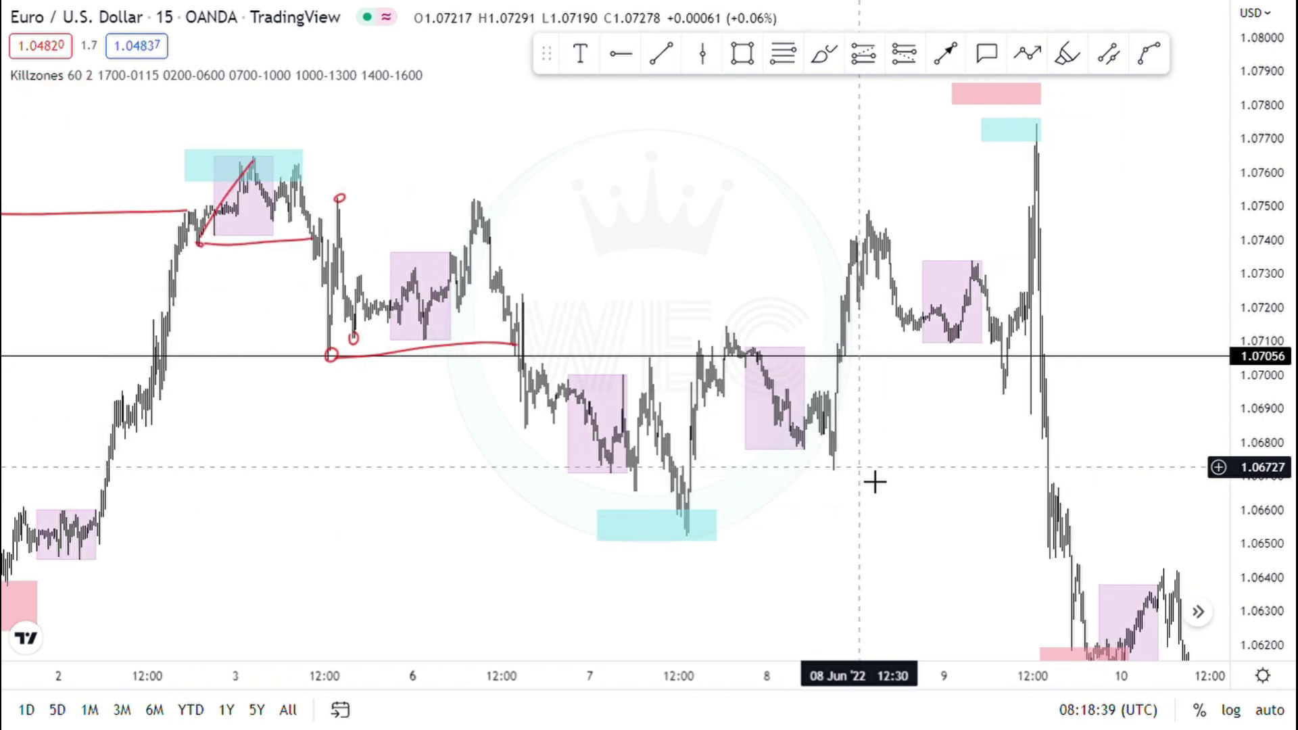
scroll(875, 481, "up", 3)
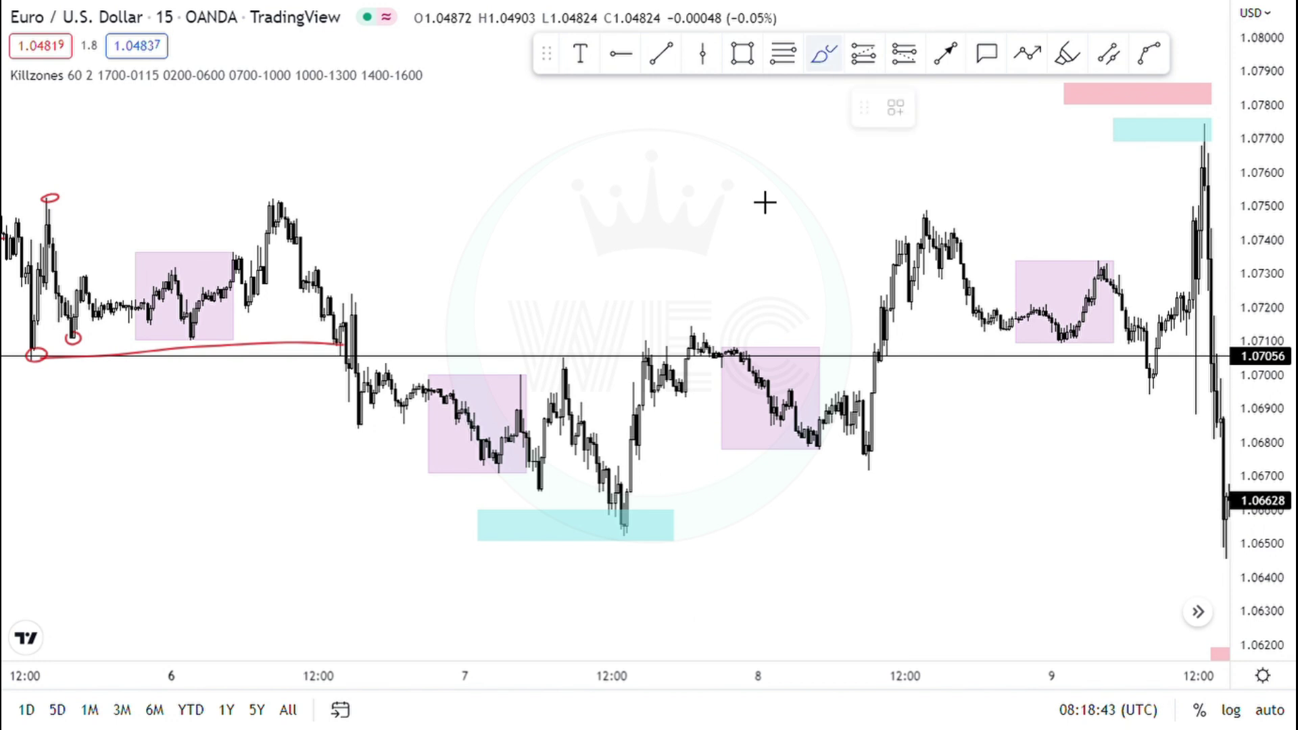
mouse_move(555, 357)
left_mouse_down()
mouse_move(551, 368)
mouse_move(574, 362)
mouse_move(560, 352)
left_mouse_up()
mouse_move(627, 526)
left_mouse_down()
mouse_move(637, 547)
mouse_move(616, 541)
mouse_move(632, 531)
mouse_move(643, 346)
left_mouse_up()
left_click_drag(558, 356, 636, 357)
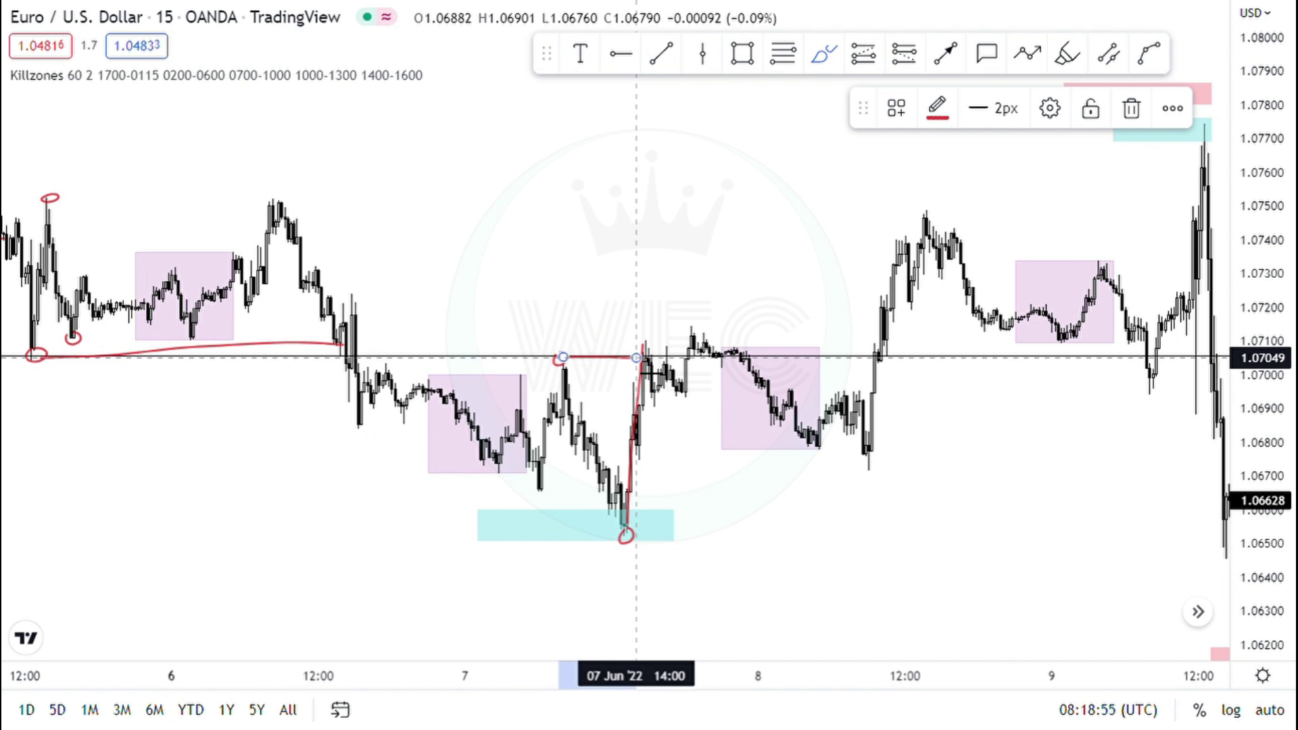
Step: Delete the black horizontal line at 1.07056
left_click(975, 370)
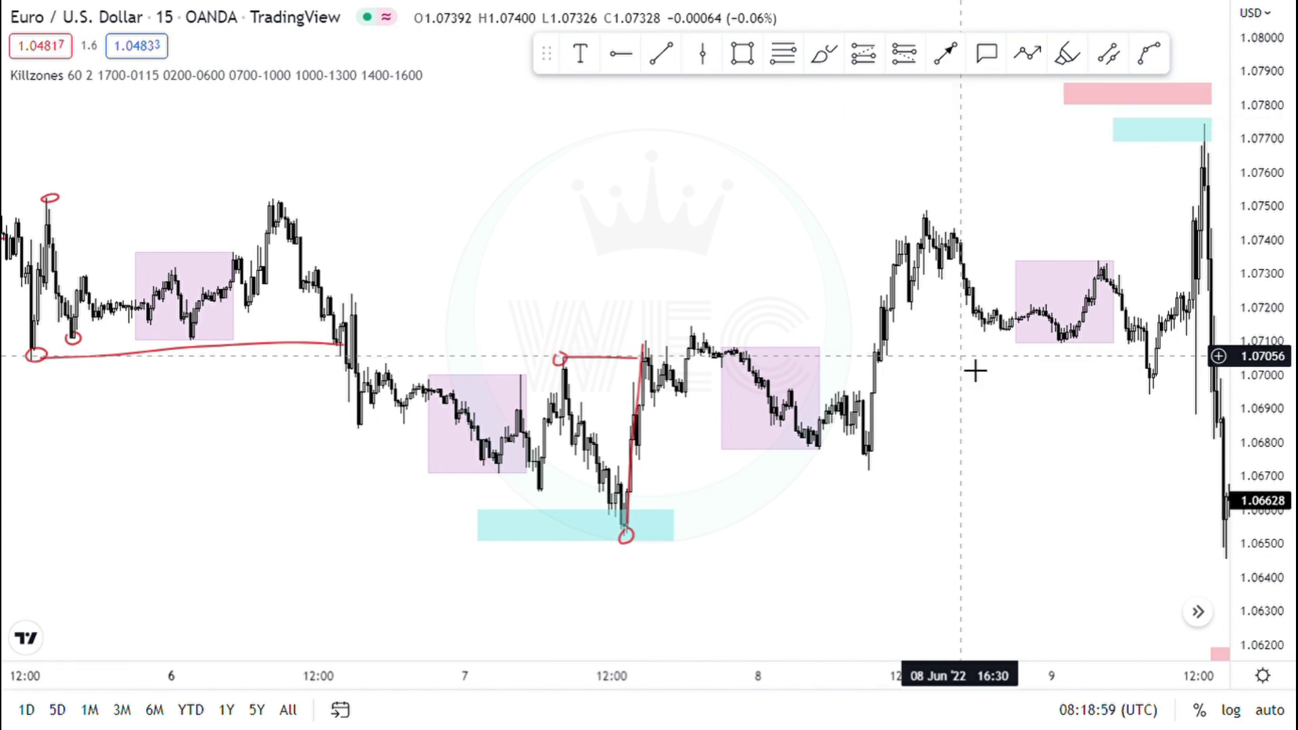
scroll(947, 94, "right", 3)
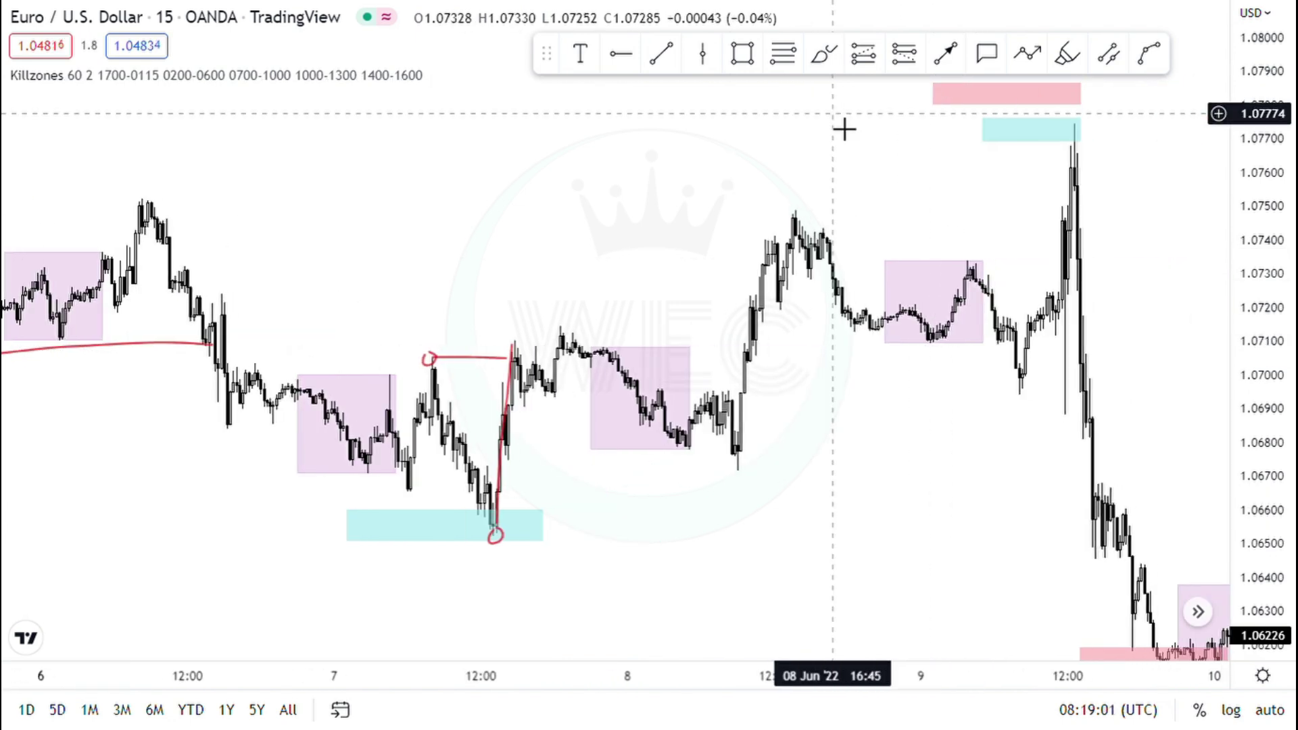
Step: Trace the 7 June pullback, the rally to the 8 June high and the drop to 9 June 06:45, and undo the strokes
left_click(824, 53)
mouse_move(573, 337)
left_mouse_down()
mouse_move(561, 330)
mouse_move(684, 466)
mouse_move(775, 296)
mouse_move(790, 227)
mouse_move(1004, 406)
left_mouse_up()
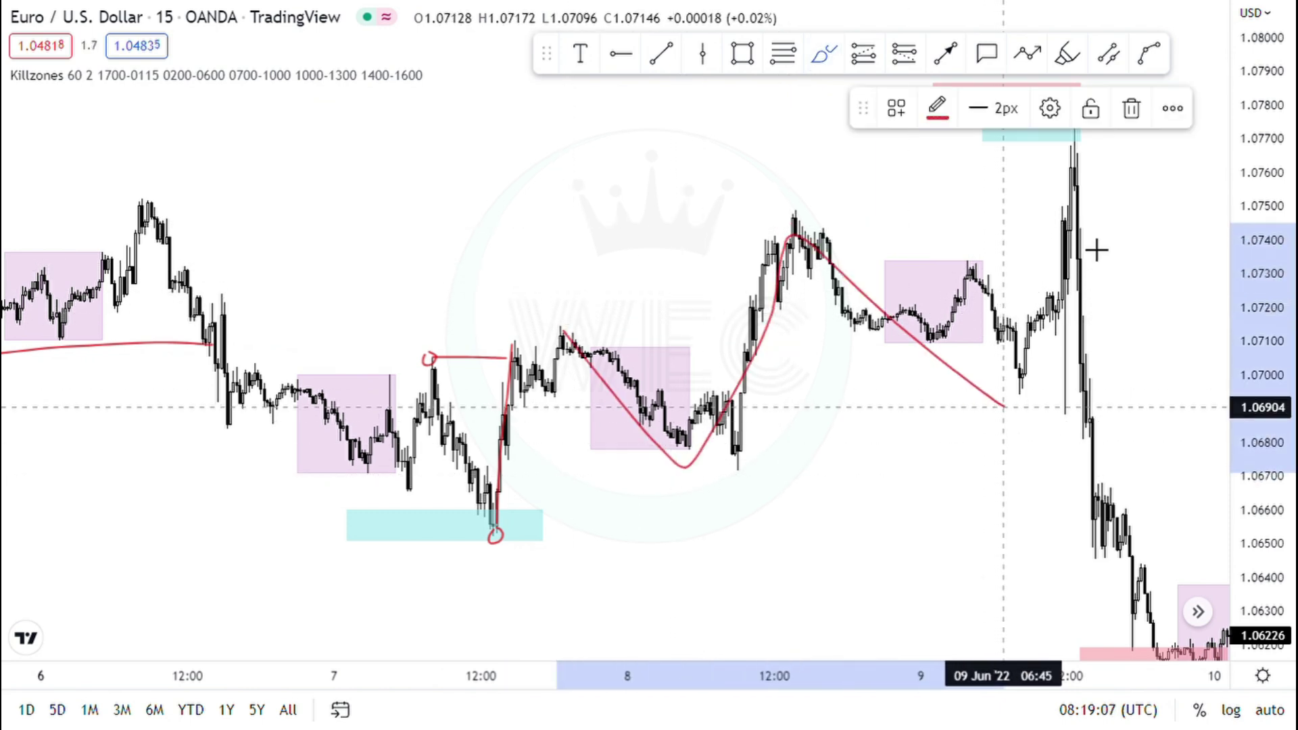
left_click_drag(1097, 251, 1116, 169)
key("ctrl+z")
key("ctrl+z")
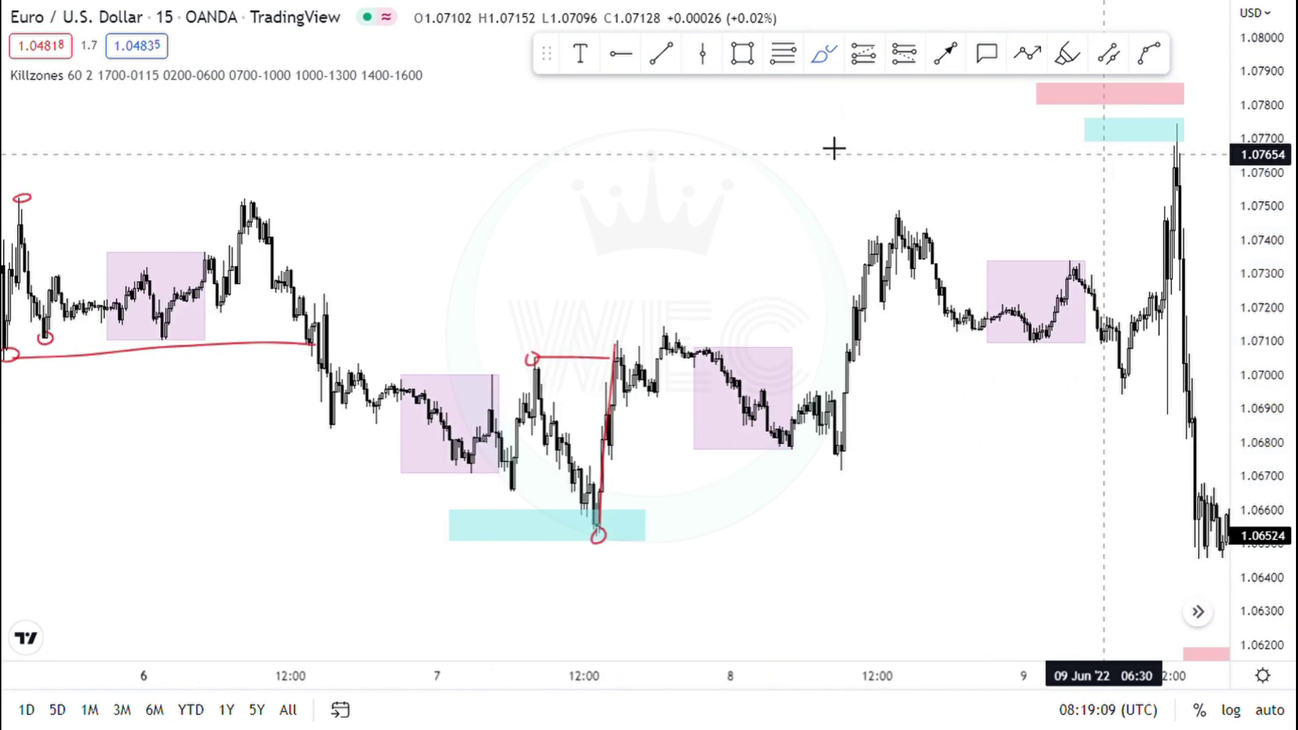
Step: Extend the red zone at the late-May high across to just past the 9 June high
left_click_drag(832, 149, 597, 281)
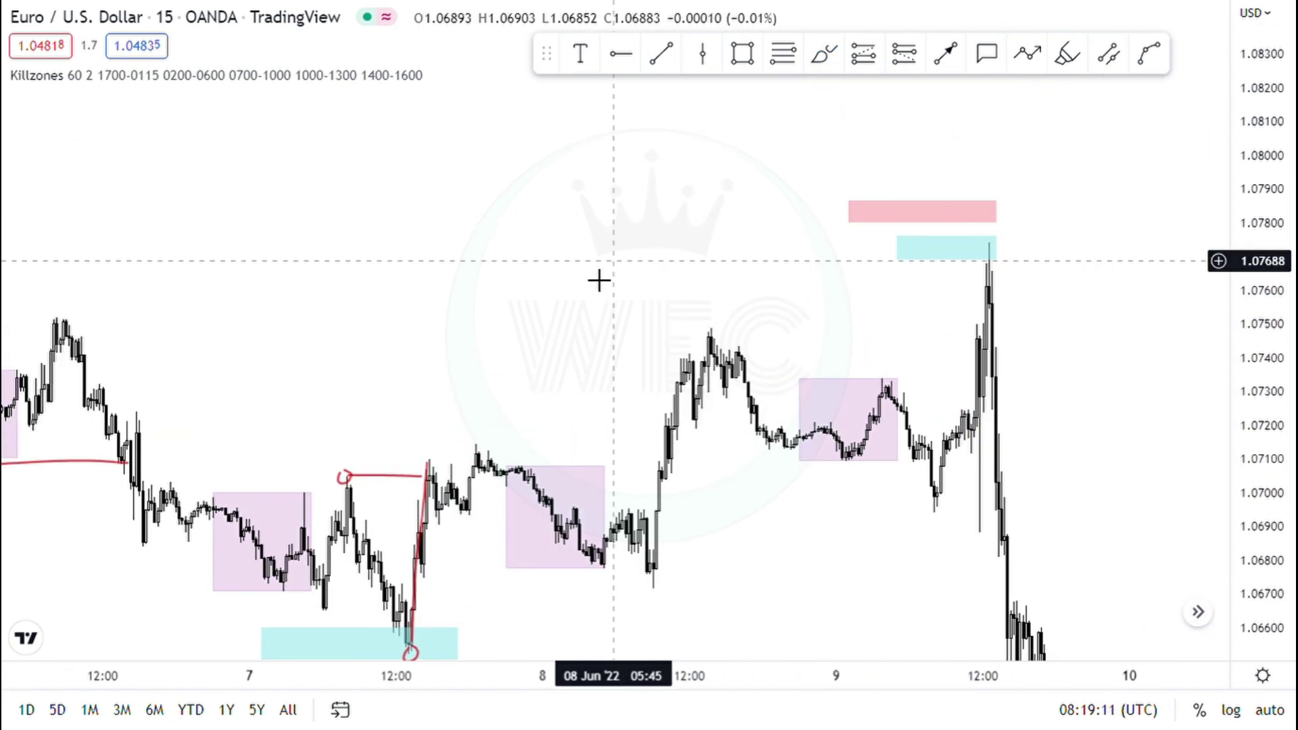
scroll(598, 279, "down", 2)
scroll(598, 280, "down", 5)
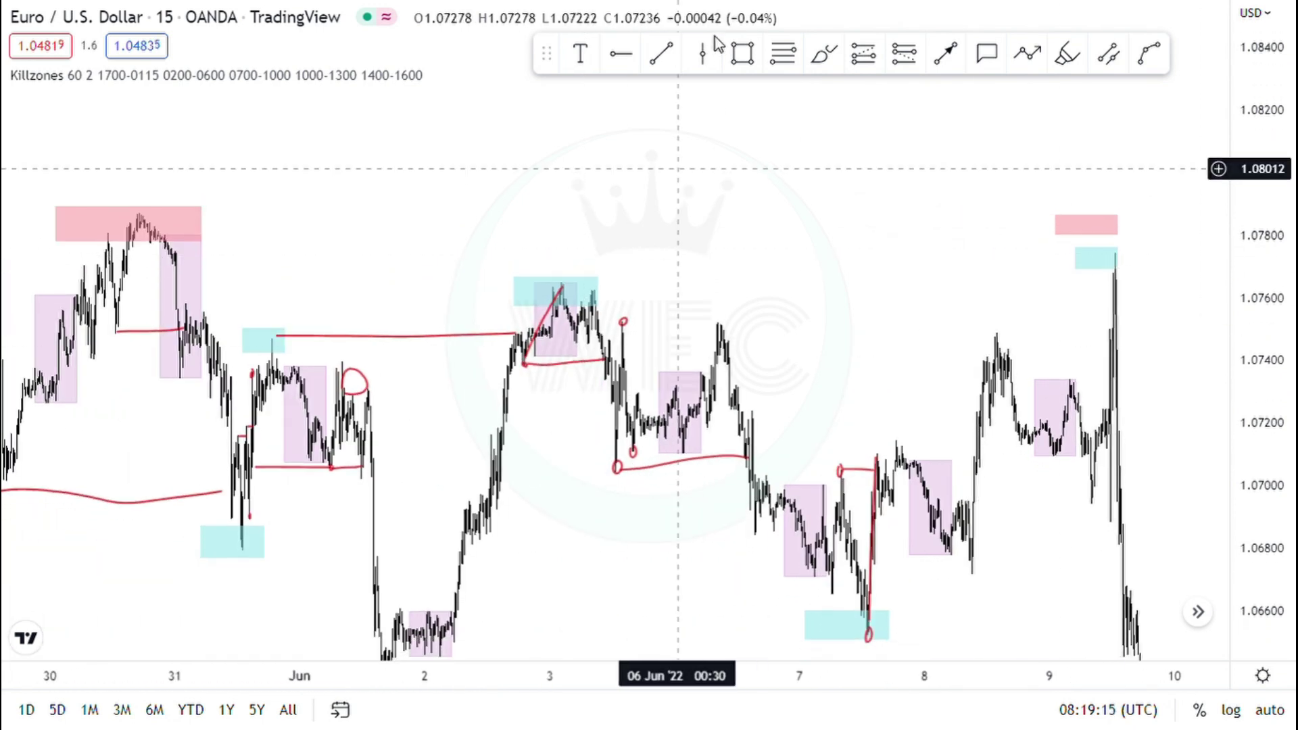
left_click(200, 226)
left_click_drag(207, 228, 1130, 241)
Step: Circle the 8 June 13:45 high, trace the drop to the 9 June low and the rally to 11:00, and undo these strokes
left_click_drag(950, 350, 775, 302)
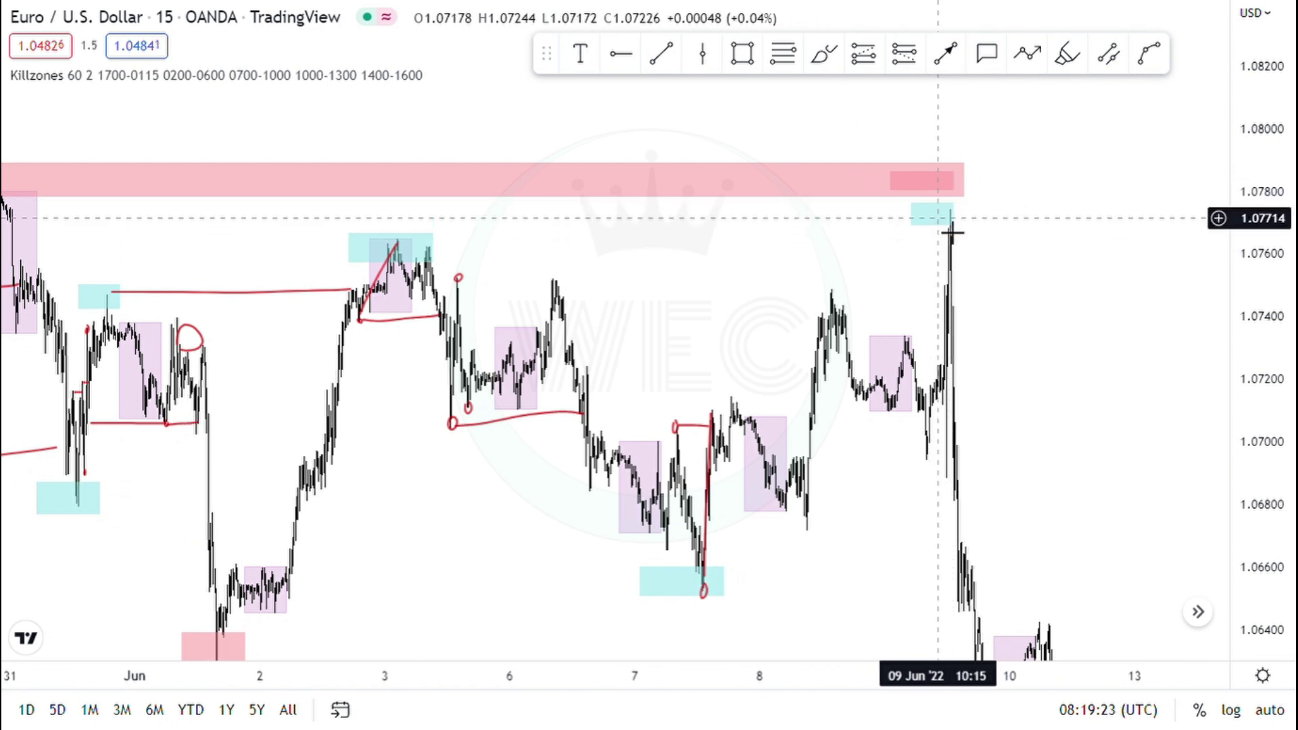
scroll(951, 223, "up", 3)
scroll(953, 234, "up", 3)
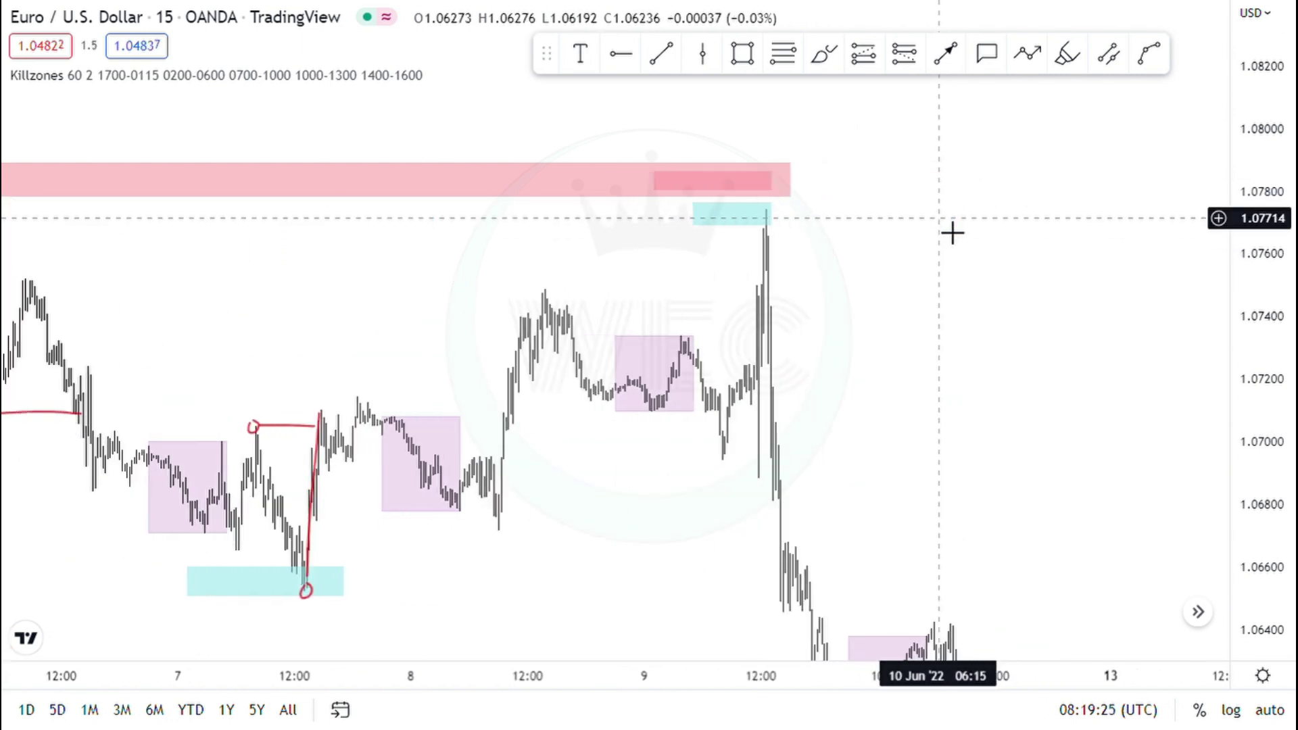
scroll(953, 233, "up", 2)
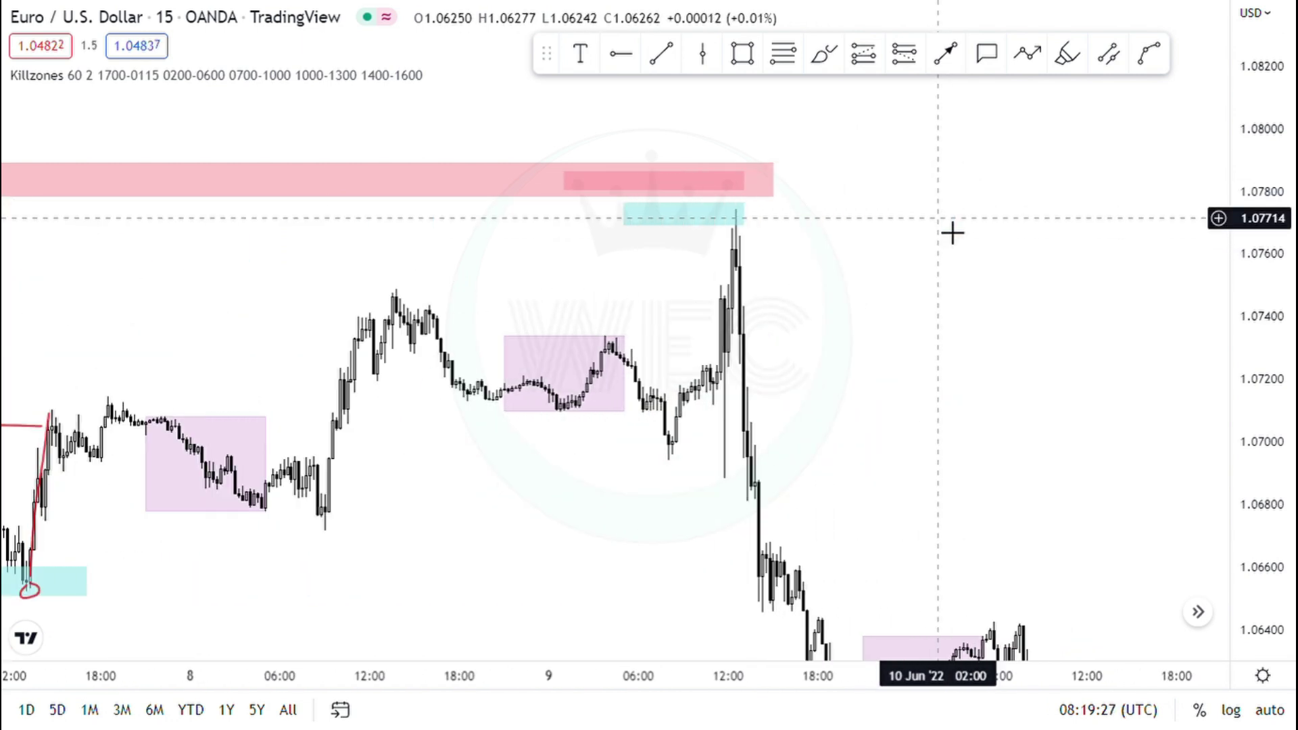
scroll(1000, 165, "up", 5)
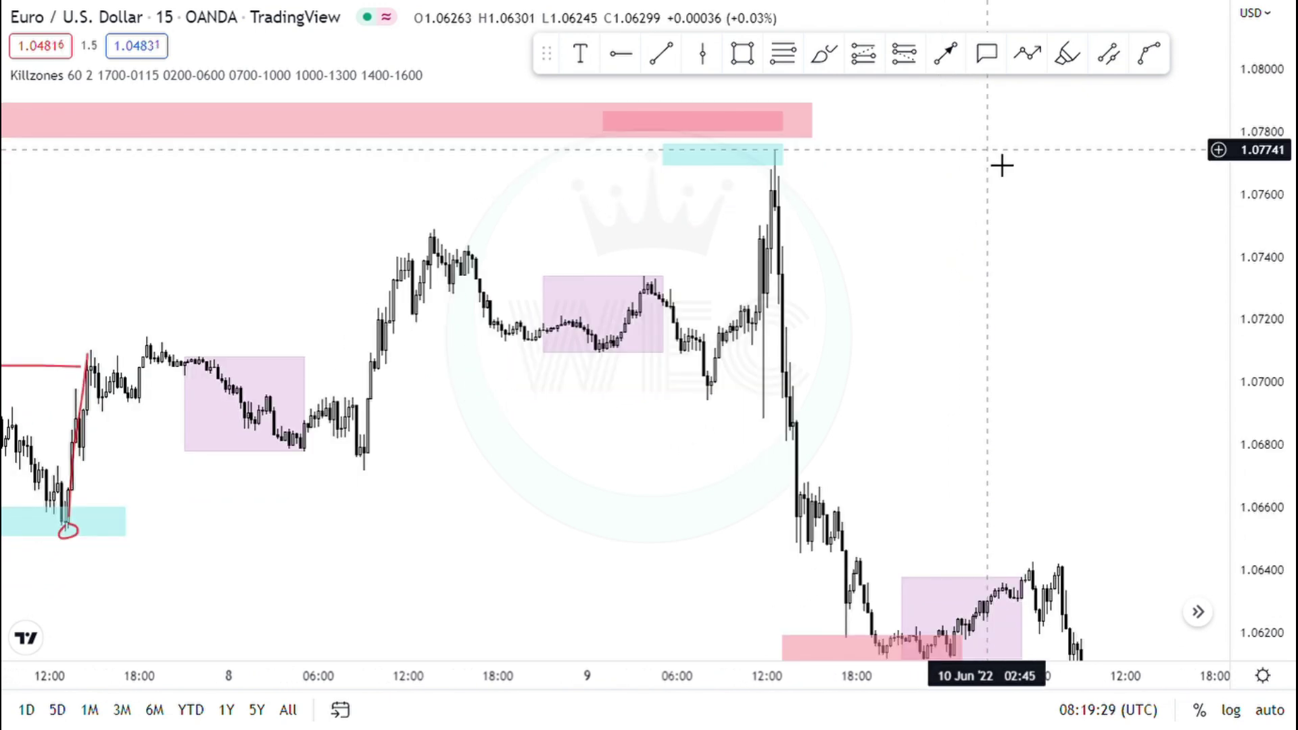
left_click_drag(1297, 362, 1289, 338)
mouse_move(868, 245)
left_mouse_down()
mouse_move(940, 241)
mouse_move(939, 224)
left_mouse_up()
left_click(830, 60)
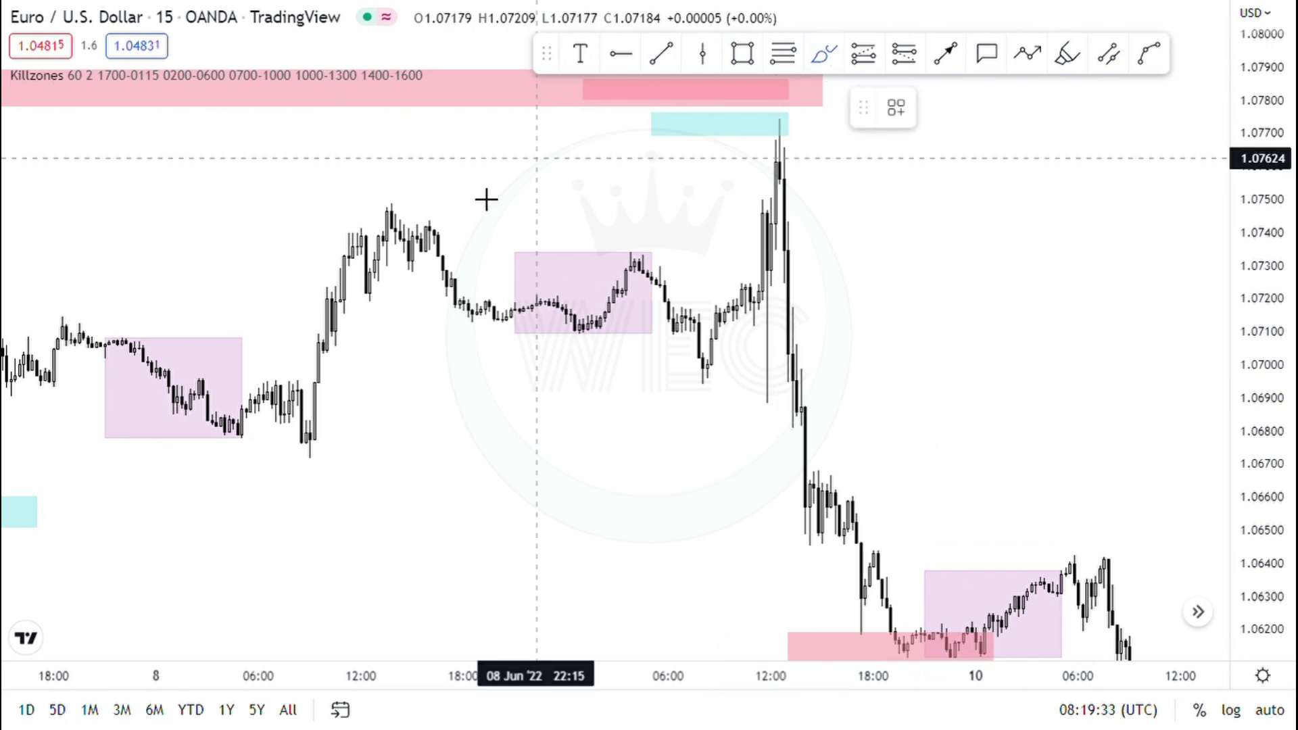
mouse_move(406, 210)
left_mouse_down()
mouse_move(387, 214)
mouse_move(392, 200)
mouse_move(699, 381)
mouse_move(755, 197)
left_mouse_up()
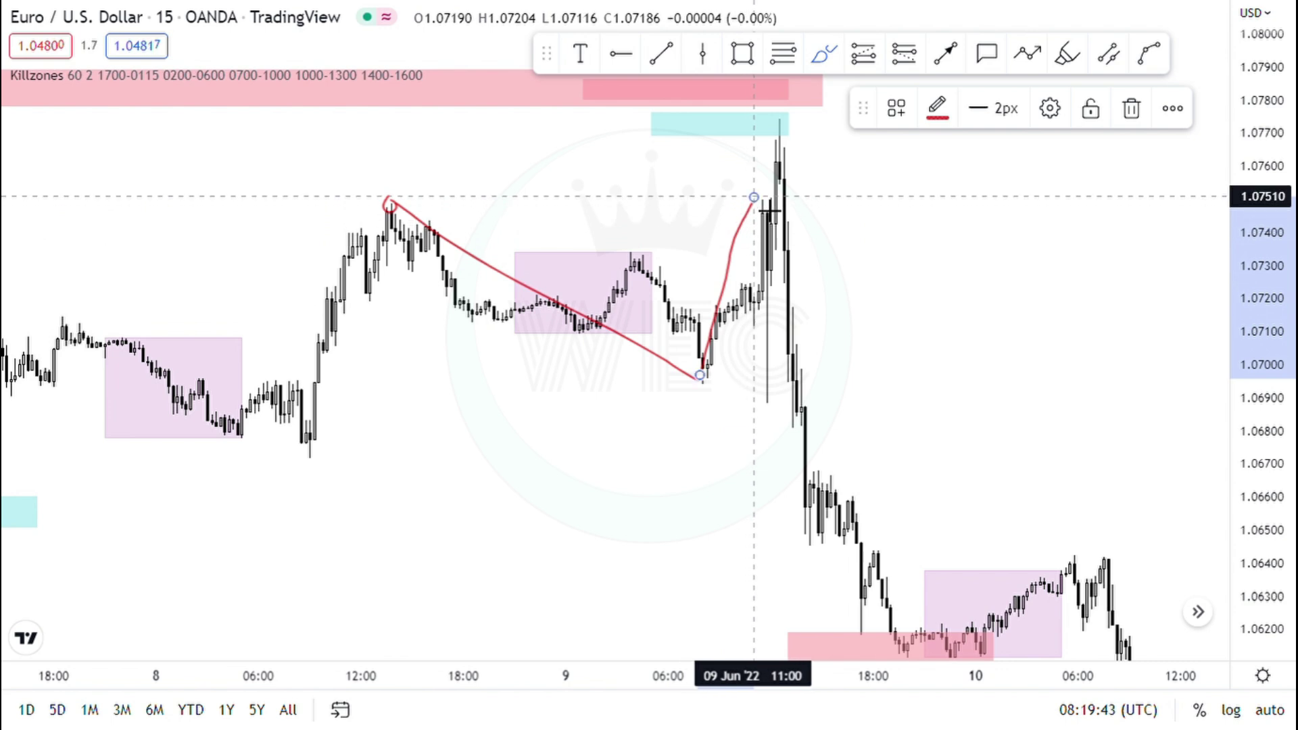
key("ctrl+z")
key("ctrl+z")
key("ctrl+z")
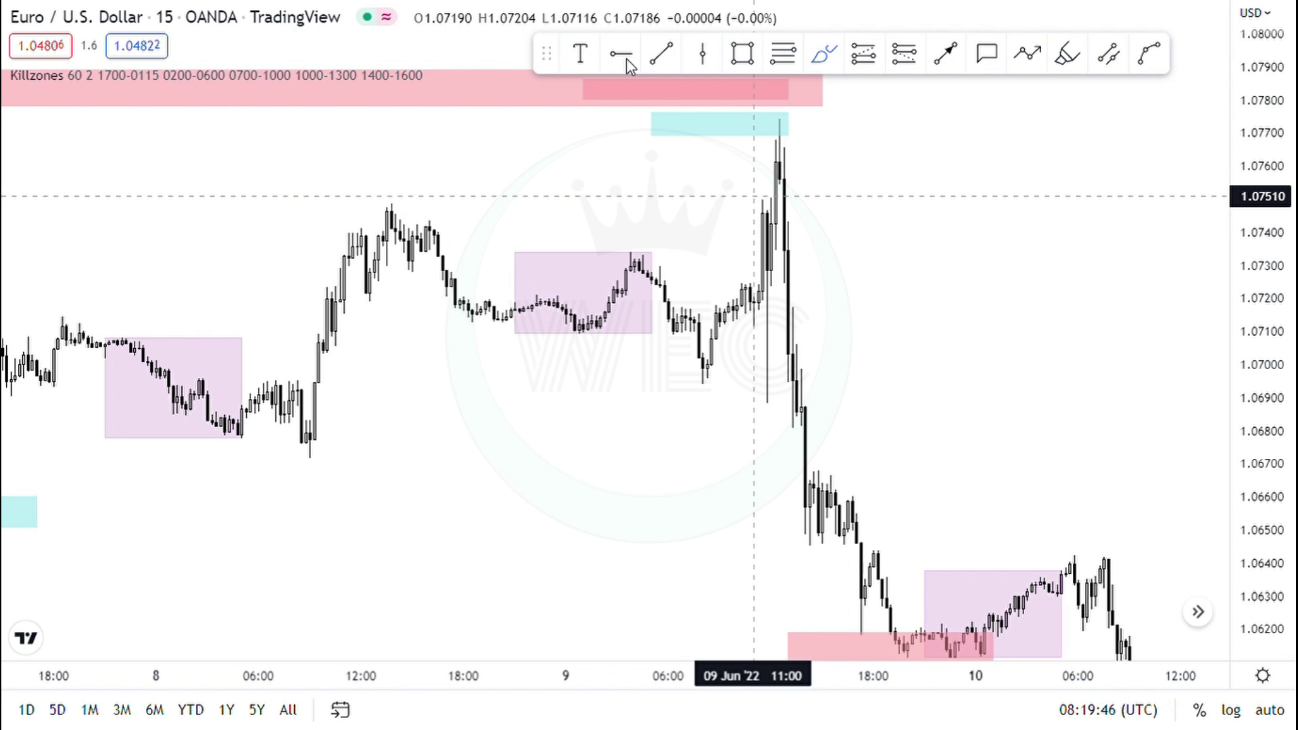
Step: Place a horizontal ray from the 8 June 13:45 high at about 1.07488
left_click(406, 216)
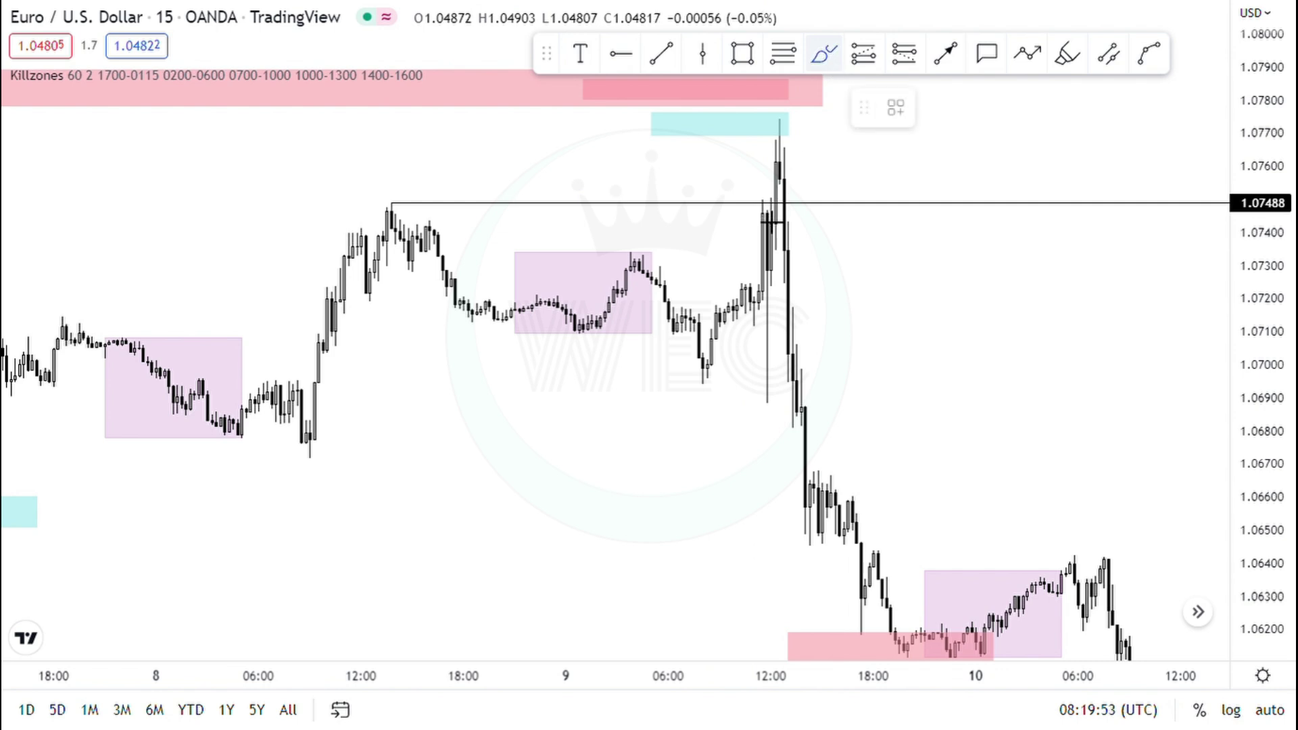
Step: Circle the 9 June high around 11:30 where it meets the 1.07488 ray
left_click(758, 200)
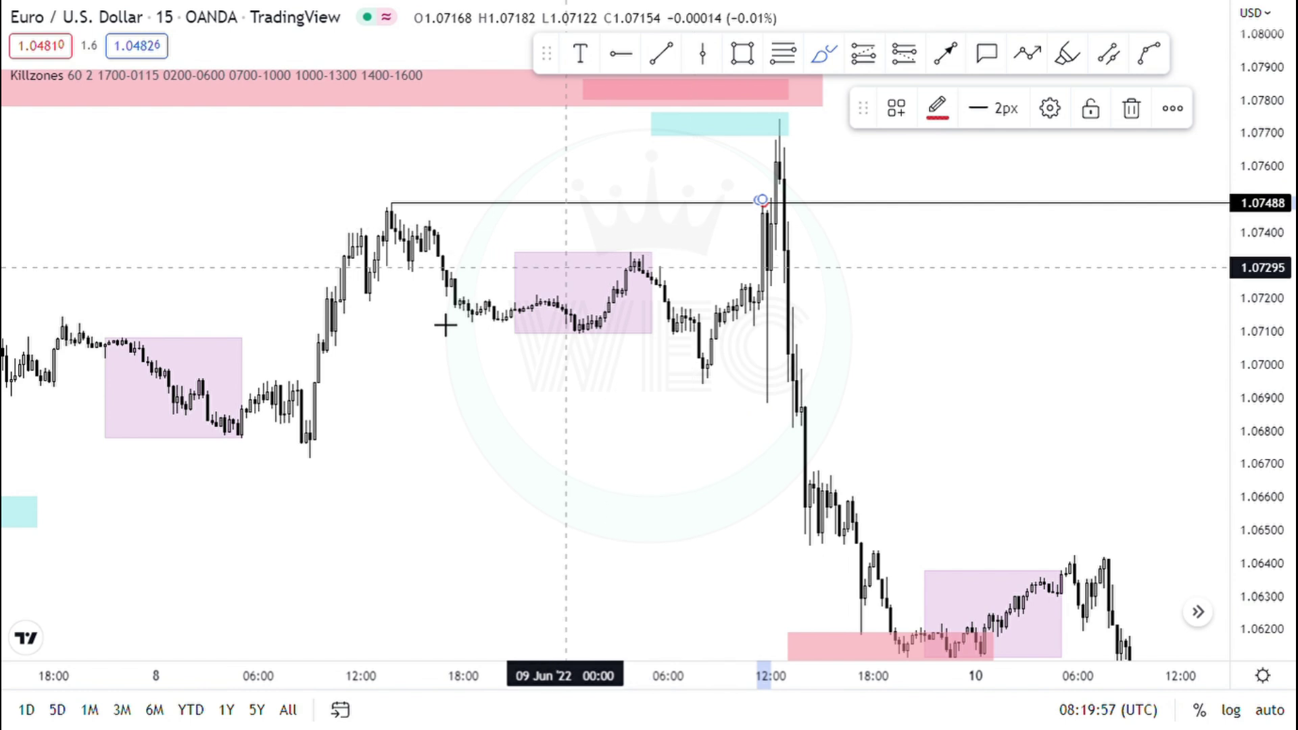
Step: Trace the 8 June rally, its pullback and the 9 June rise to the ray, mark the drop past the 9 June 08:15 low, and undo these strokes
mouse_move(325, 441)
left_mouse_down()
mouse_move(405, 215)
mouse_move(685, 371)
mouse_move(754, 205)
left_mouse_up()
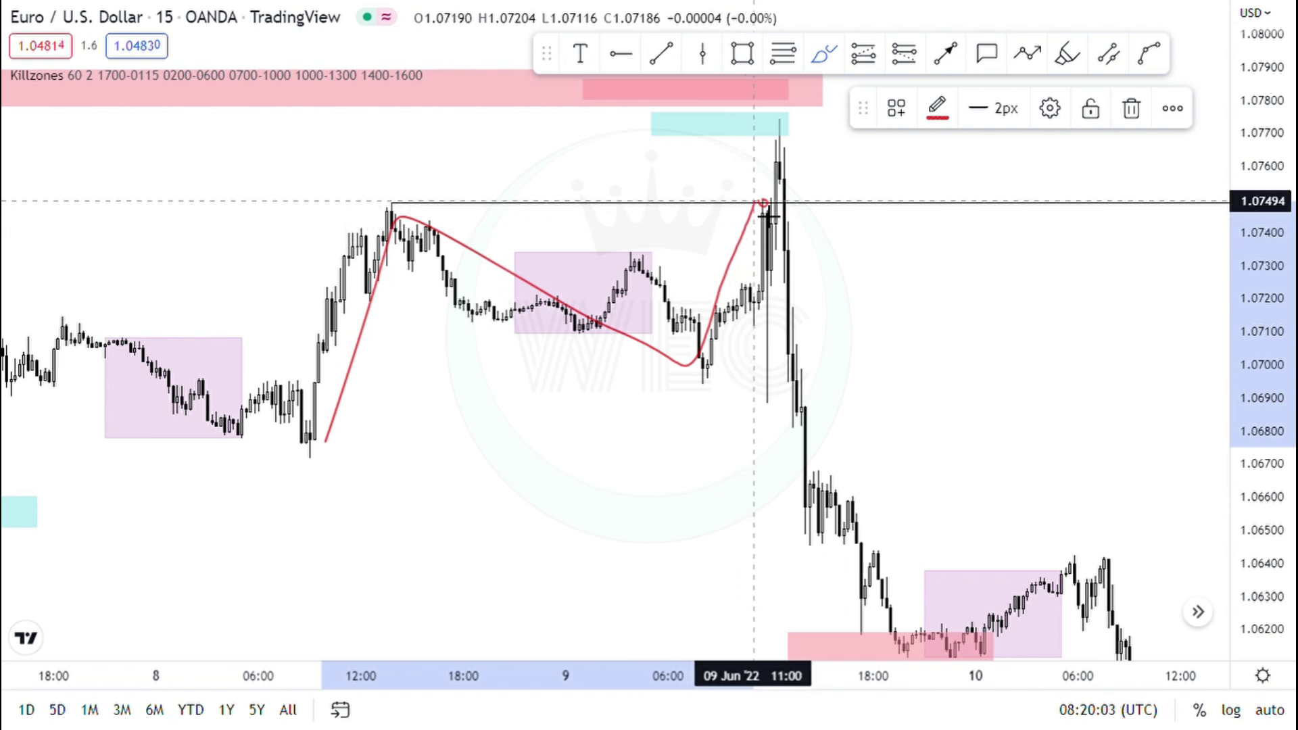
left_click_drag(779, 283, 779, 414)
left_click_drag(706, 385, 768, 383)
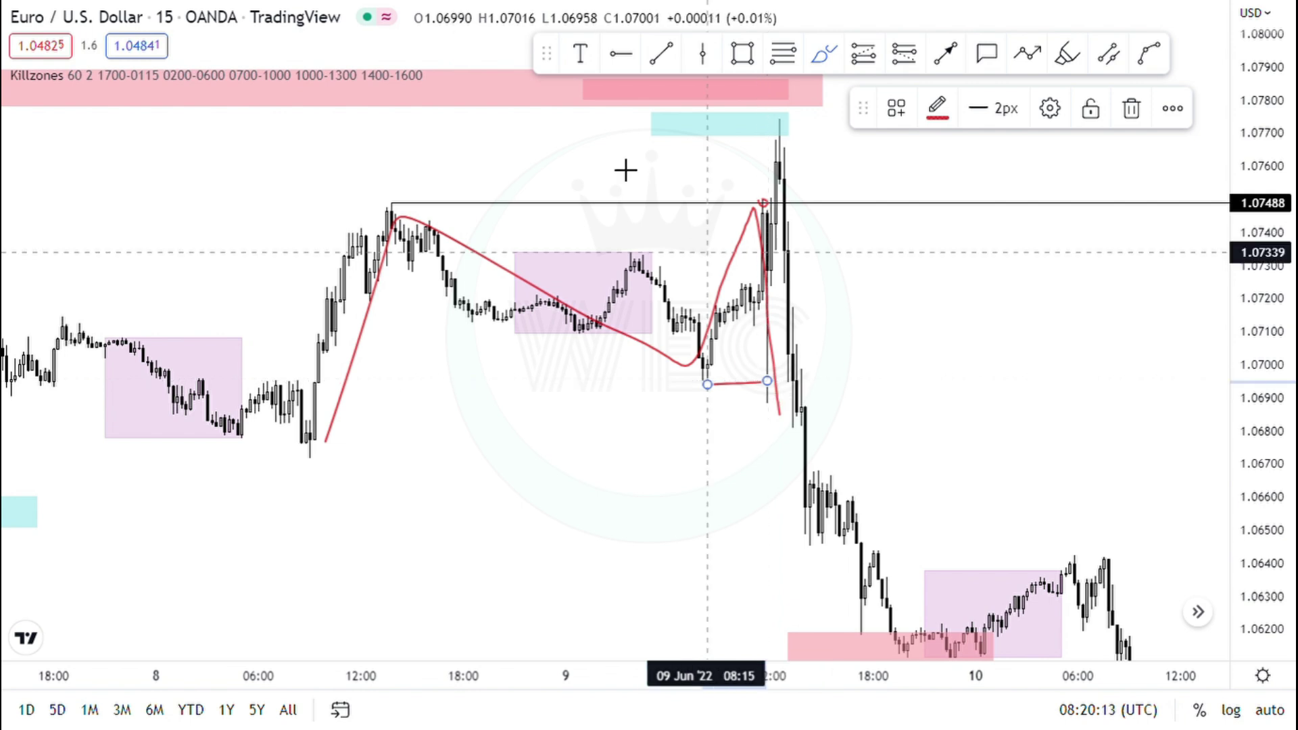
mouse_move(366, 206)
left_mouse_down()
mouse_move(660, 211)
mouse_move(780, 185)
mouse_move(760, 203)
mouse_move(763, 383)
left_mouse_up()
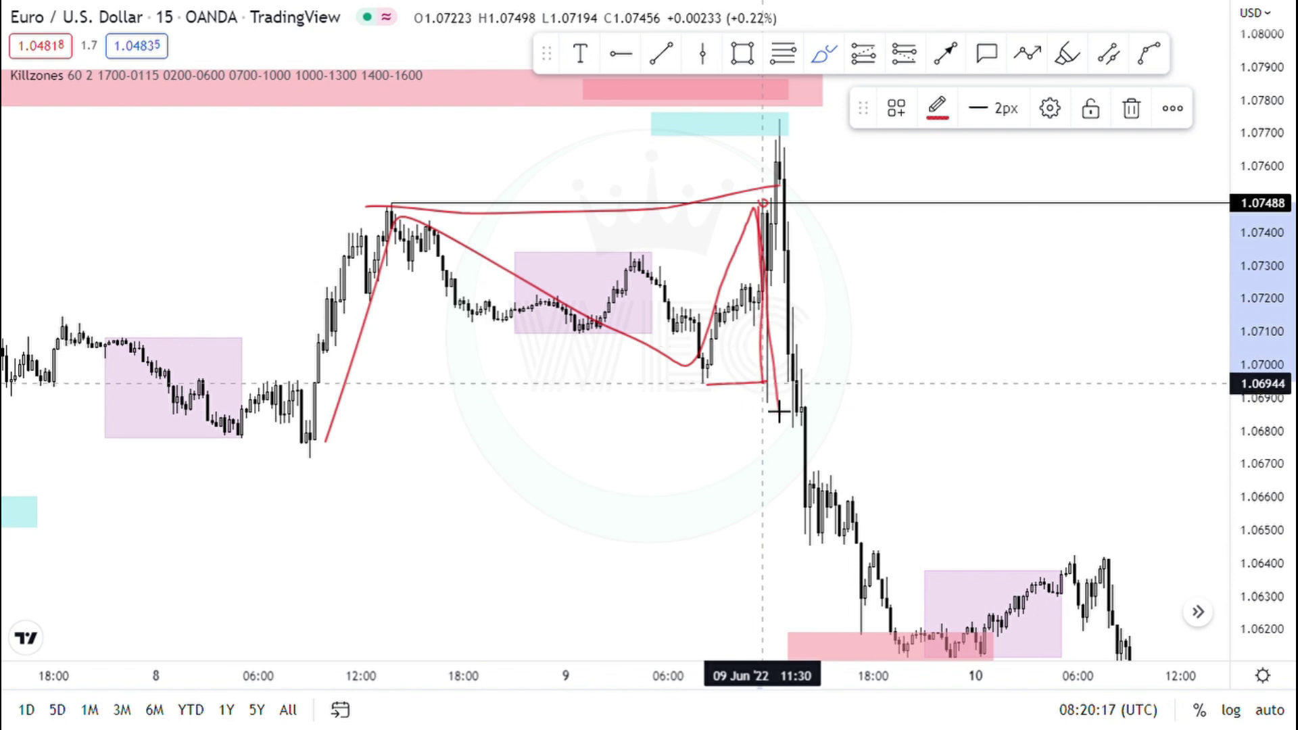
key("ctrl+z")
key("ctrl+z")
key("ctrl+z")
key("ctrl+z")
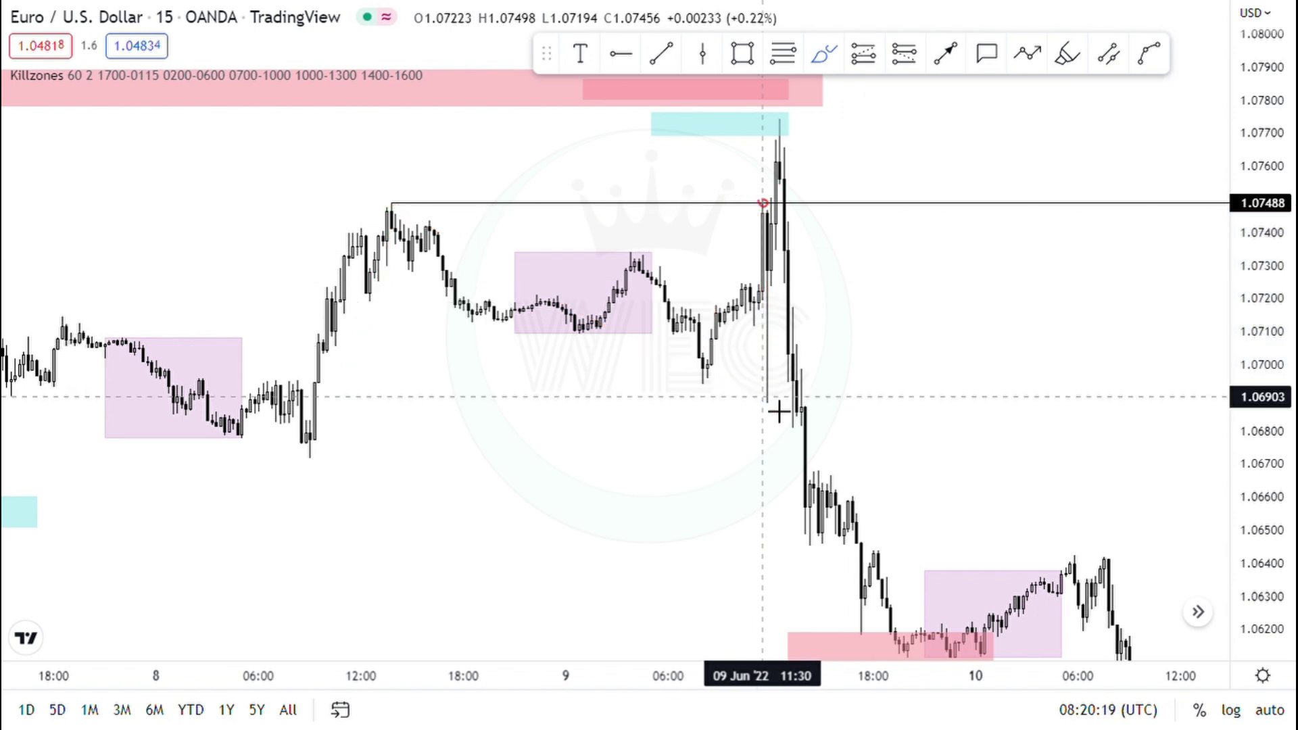
Step: Mark the 9 June 08:15 low across to the 11:45 wick, trace the rally to the 12:30 high, and remove both strokes
left_click_drag(724, 397, 779, 399)
mouse_move(783, 213)
left_mouse_down()
mouse_move(764, 284)
mouse_move(759, 440)
left_mouse_up()
key("Delete")
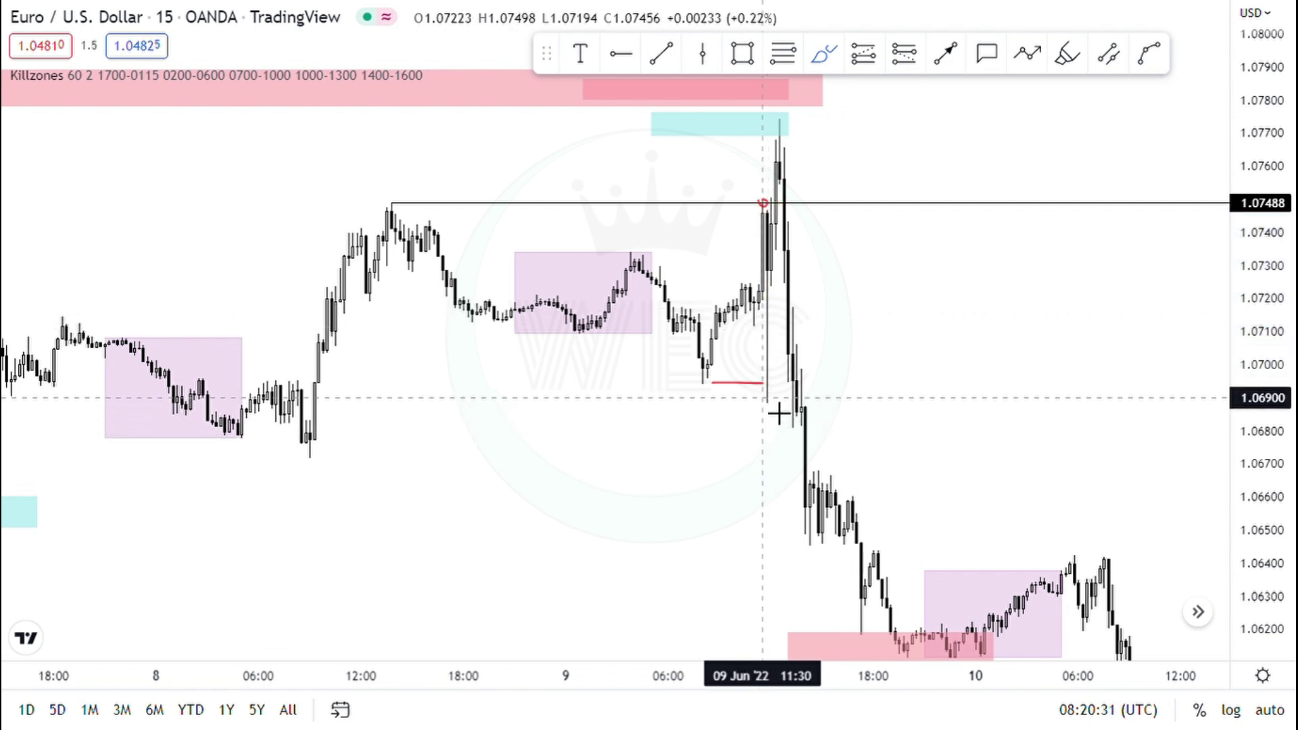
left_click_drag(764, 389, 780, 143)
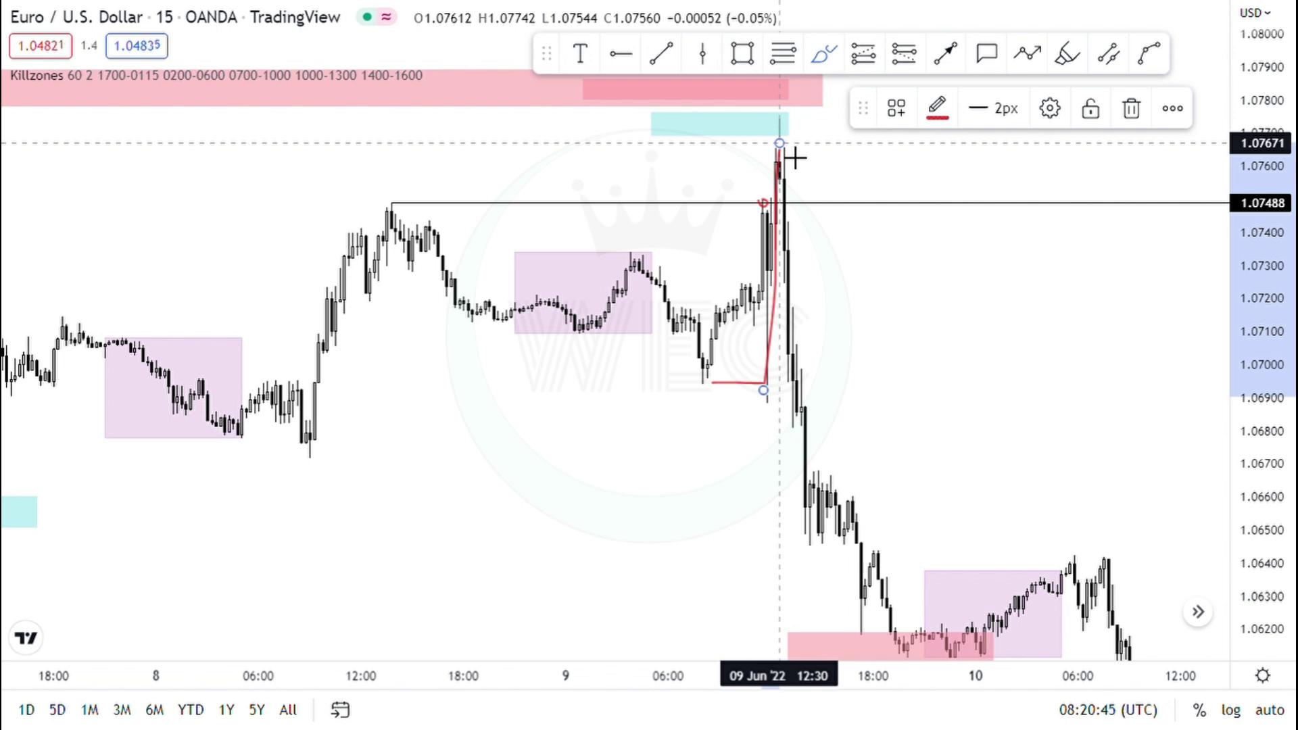
key("Delete")
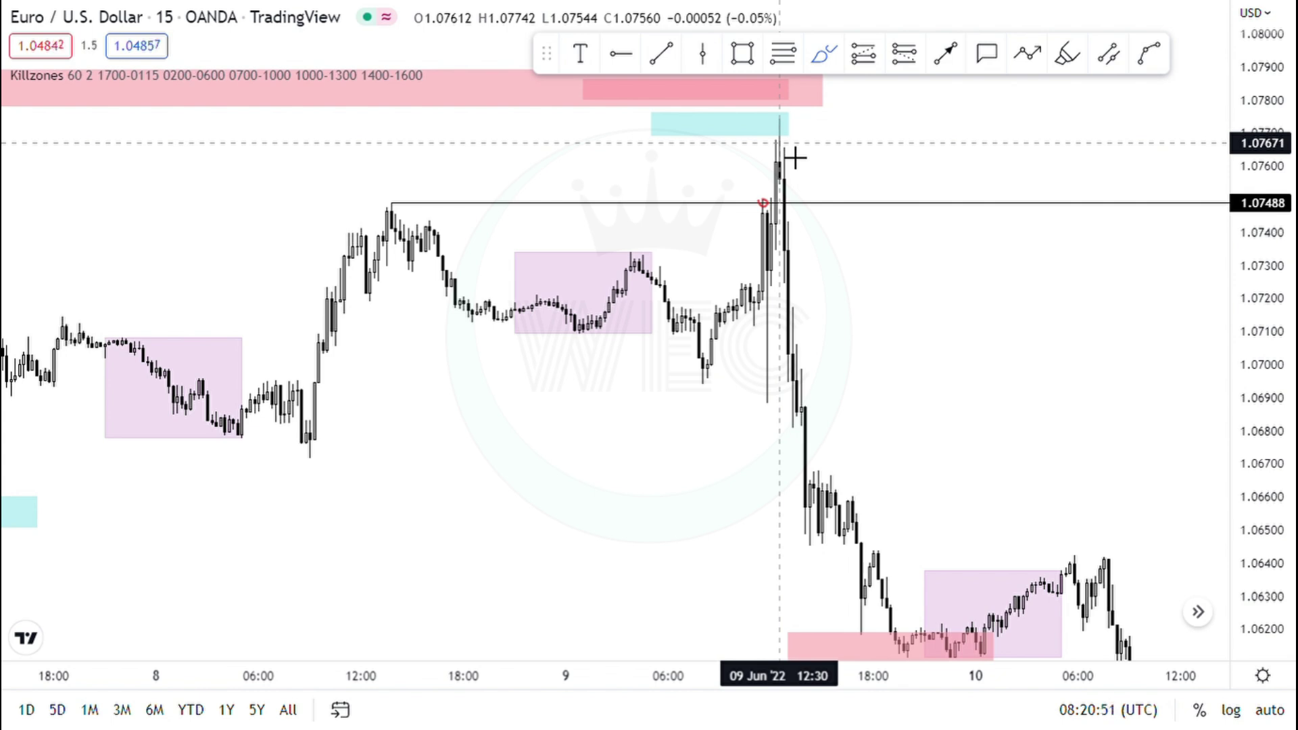
Step: Circle the 9 June 11:45 low and 12:30 high, trace the drop between them, and underline the low across to 13:15 at about 1.0688
mouse_move(763, 391)
left_mouse_down()
mouse_move(765, 409)
mouse_move(778, 397)
mouse_move(763, 388)
left_mouse_up()
left_click_drag(793, 129, 793, 135)
left_click_drag(794, 188, 819, 422)
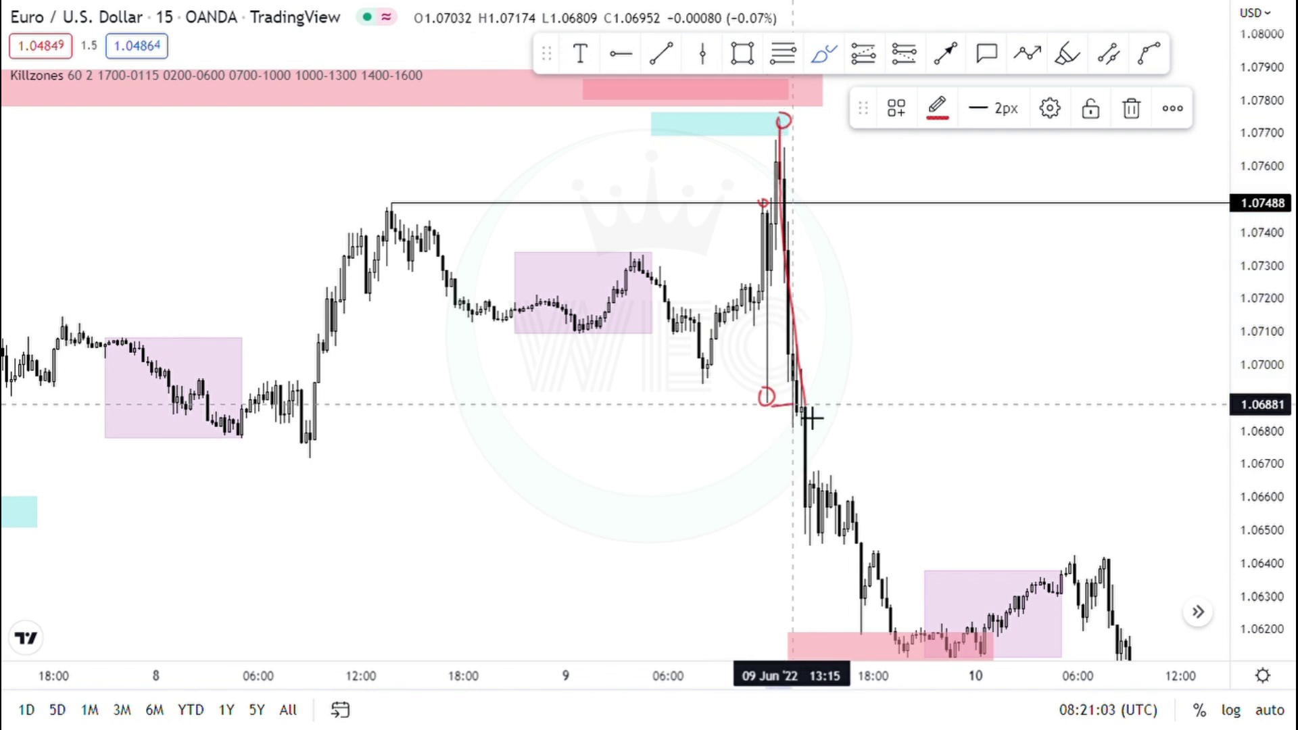
Step: Circle the 9 June 13:00 candle, trace the rise from the 11:45 low and the fall to 15:15 at about 1.0649, and undo these strokes
scroll(812, 419, "up", 2)
scroll(812, 419, "up", 3)
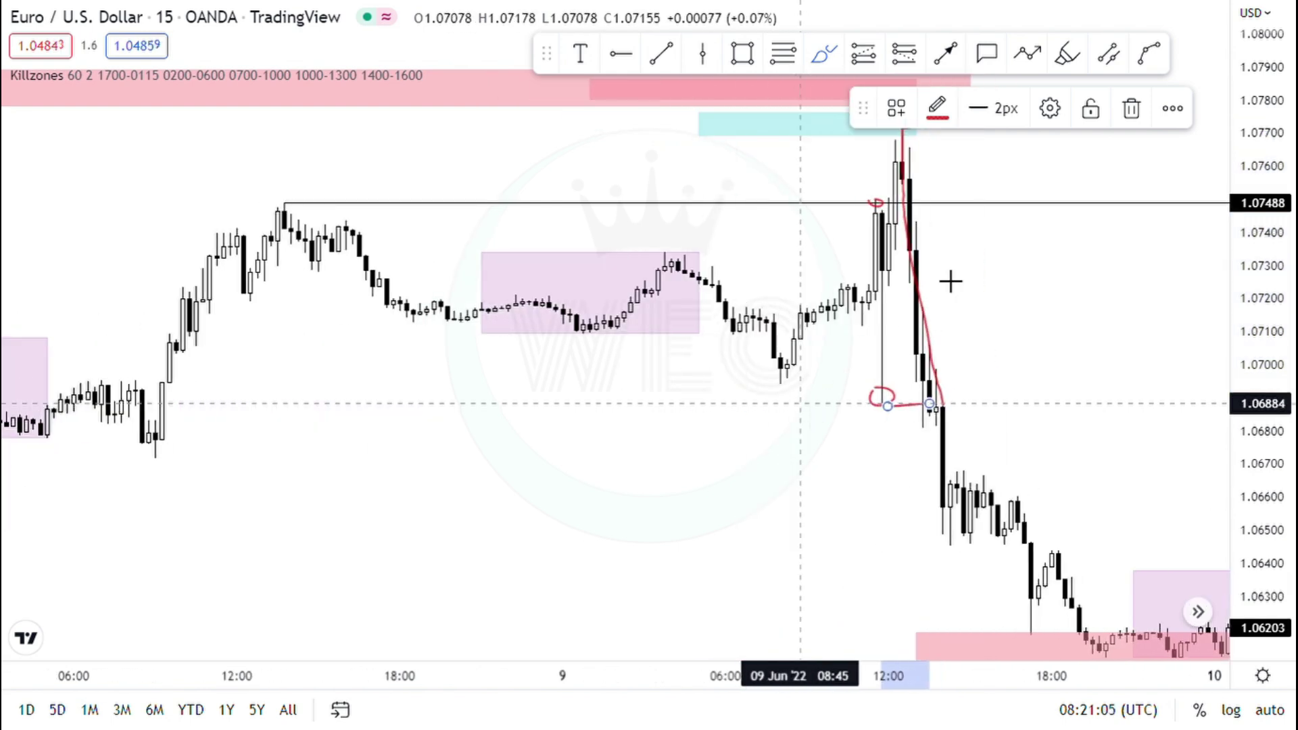
mouse_move(919, 269)
left_mouse_down()
mouse_move(919, 292)
mouse_move(945, 288)
mouse_move(942, 262)
left_mouse_up()
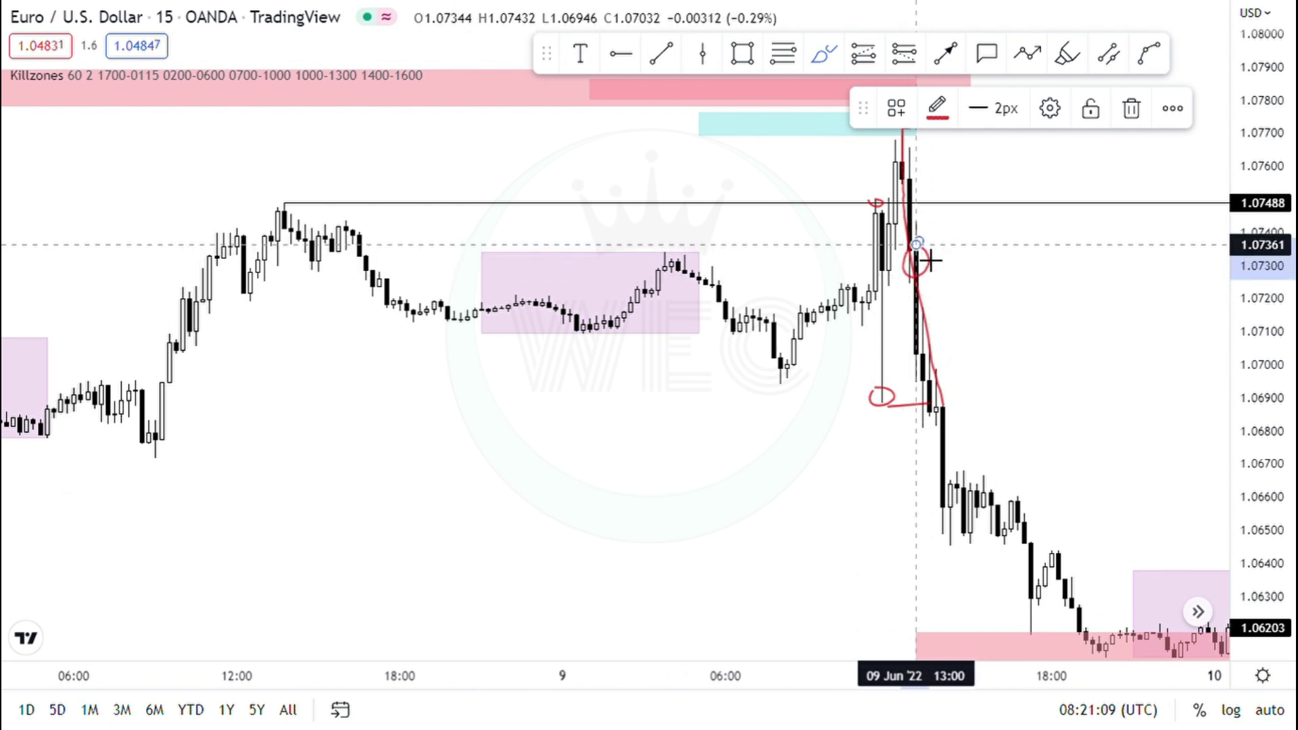
mouse_move(880, 404)
left_mouse_down()
mouse_move(879, 192)
mouse_move(907, 126)
mouse_move(895, 151)
left_mouse_up()
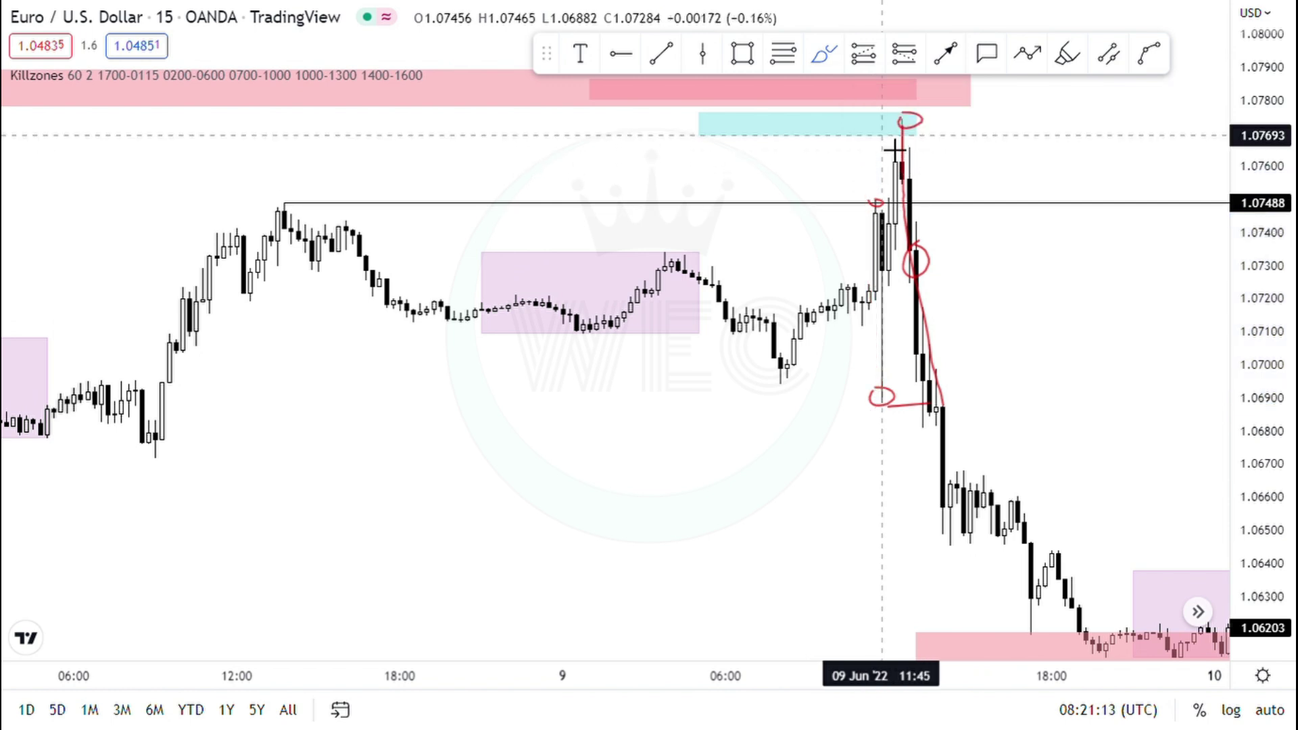
left_click(882, 342)
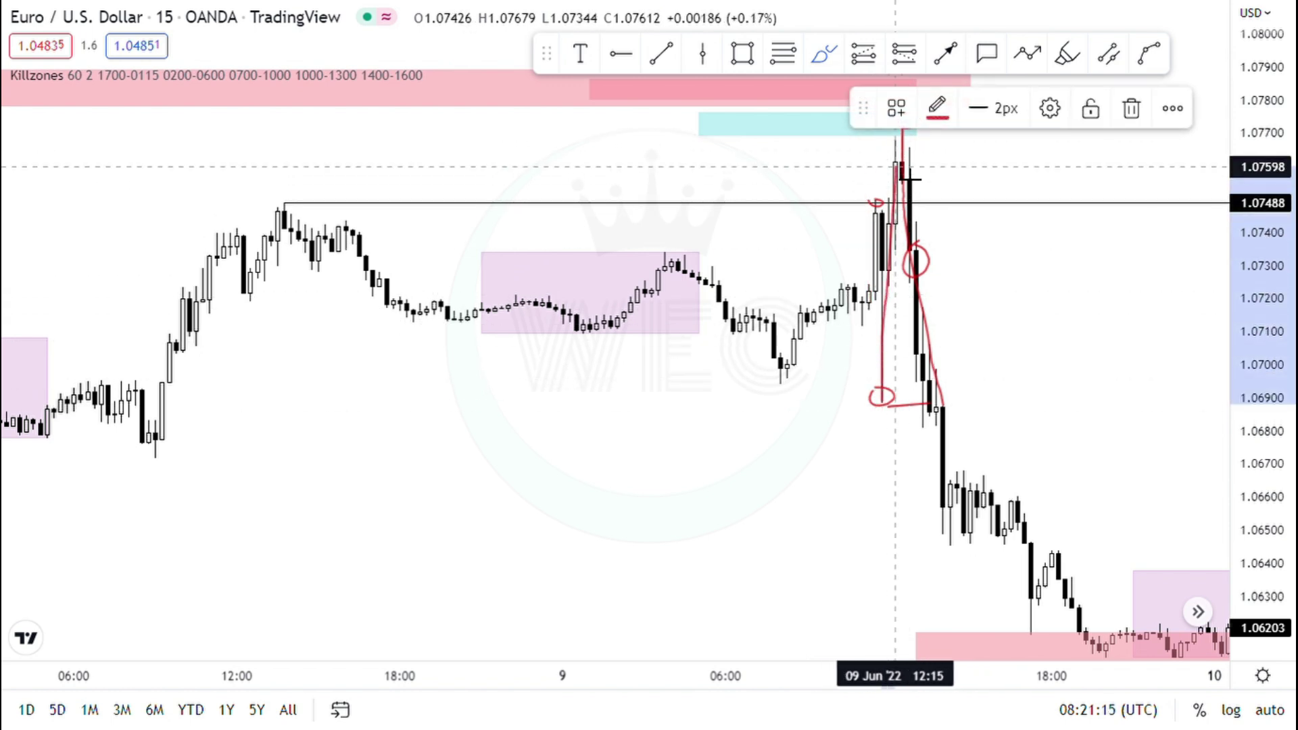
left_click_drag(922, 261, 995, 549)
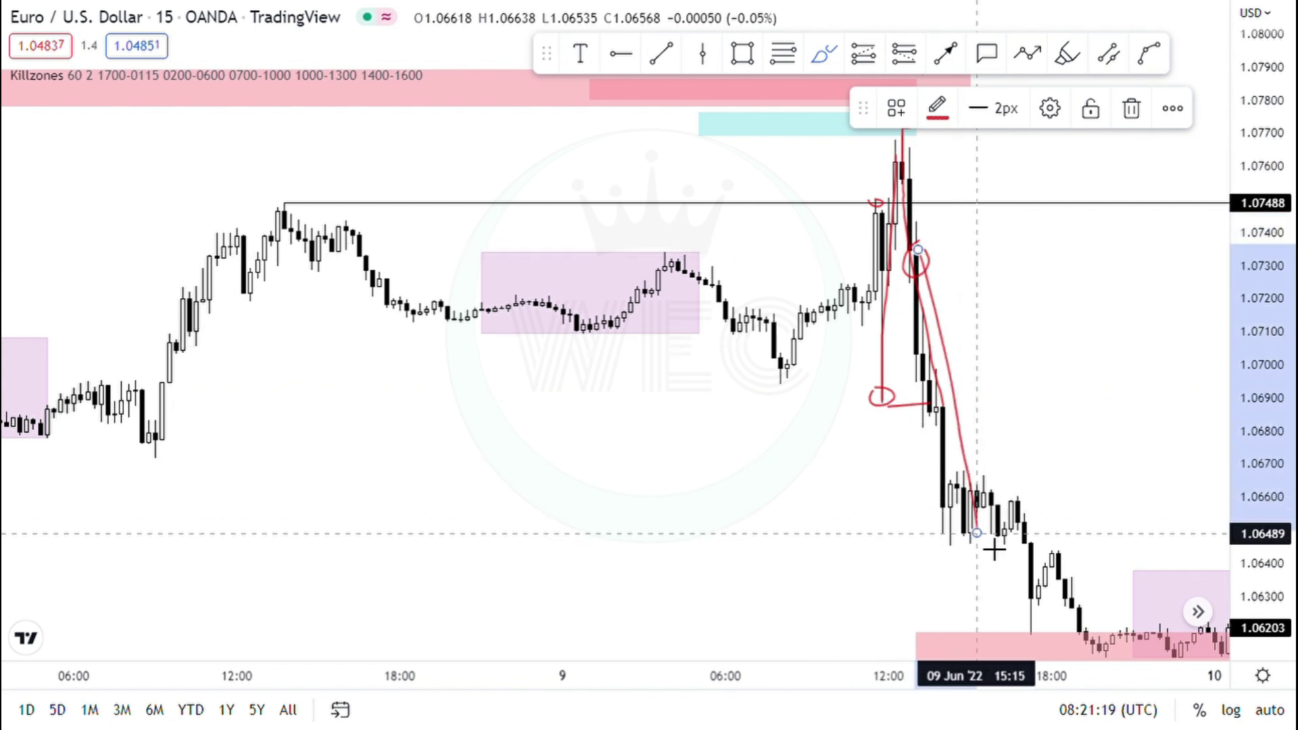
key("ctrl+z")
key("ctrl+z")
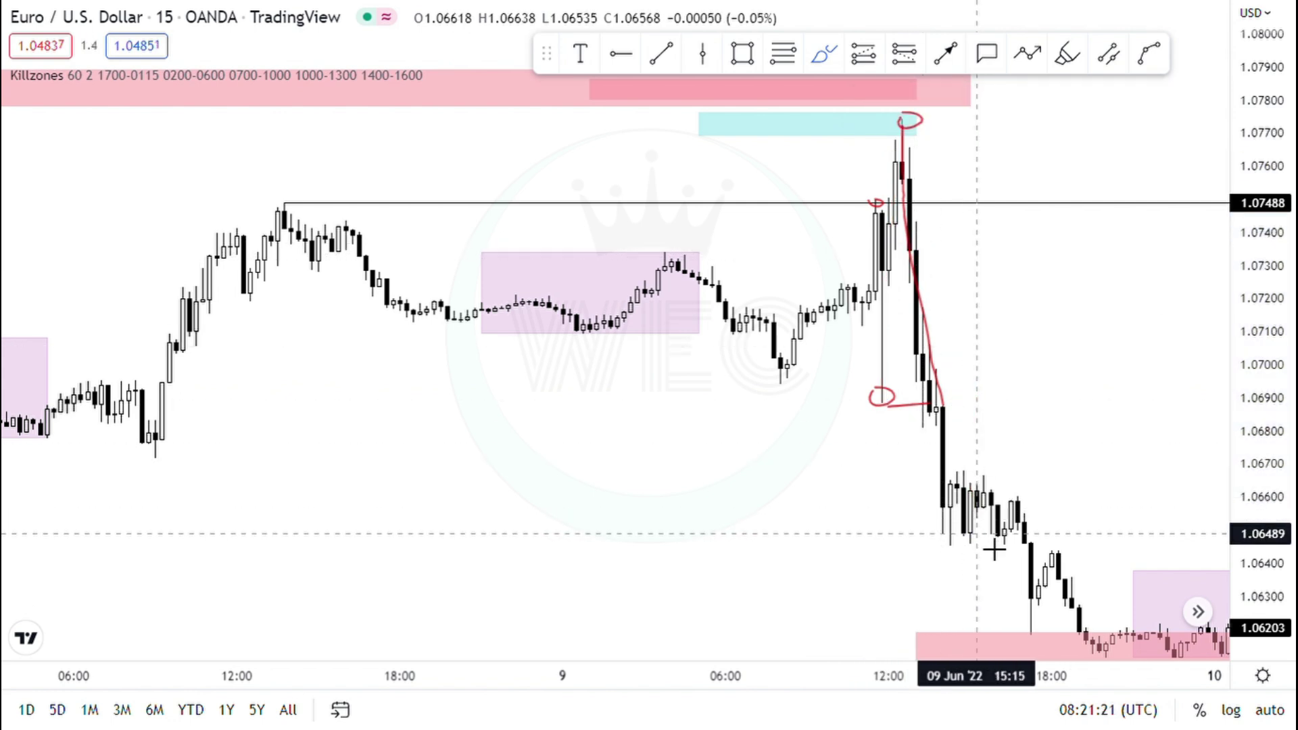
Step: Redraw the level under the 9 June 11:45 low across to the 13:45 break at about 1.0687
scroll(994, 550, "down", 2)
scroll(802, 482, "right", 3)
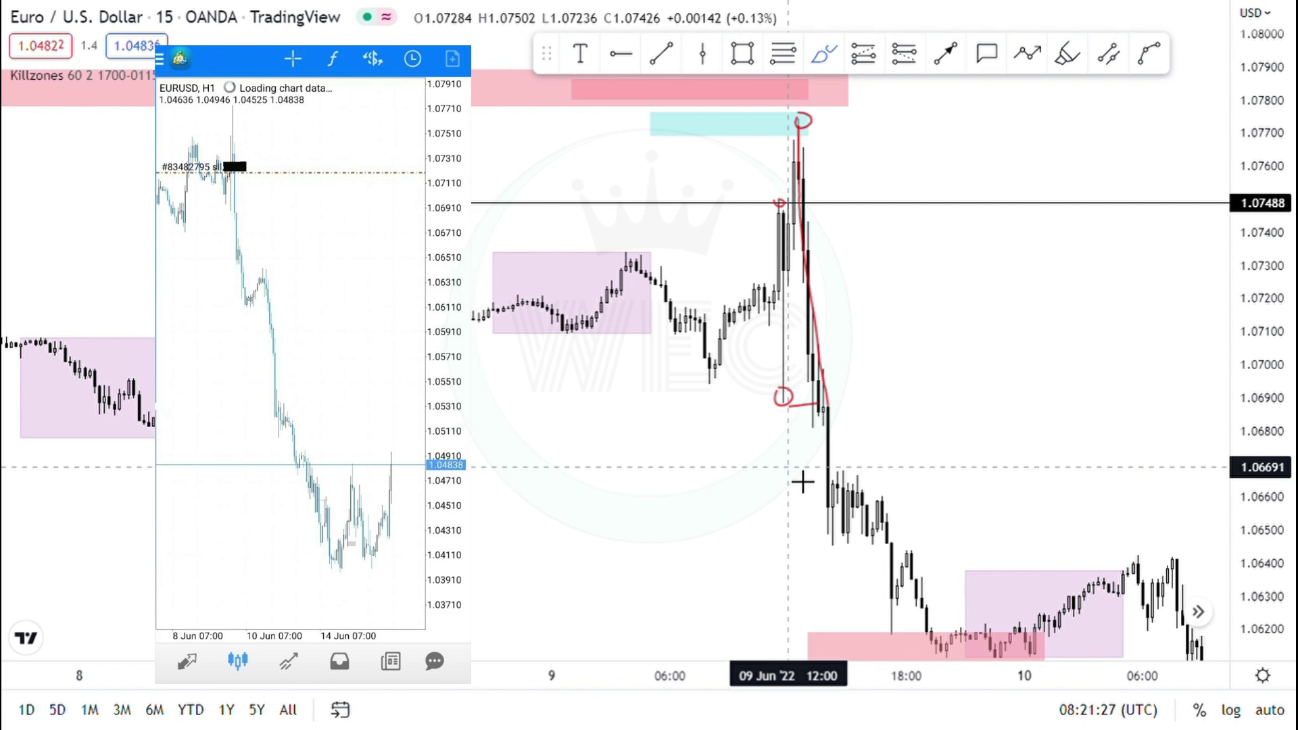
left_click(815, 407)
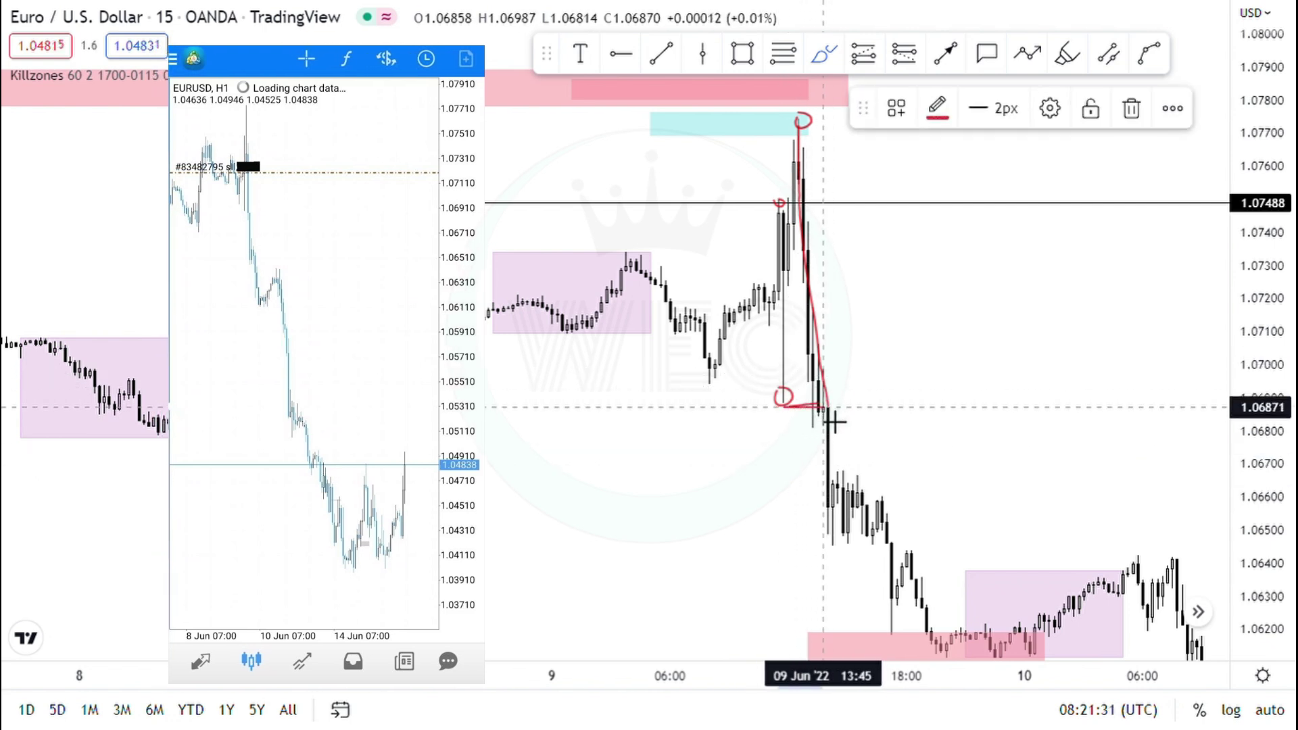
Step: Circle the 9 June 13:00 bearish candle again, trace the drop past the marked low, and clear these strokes
left_click_drag(1233, 531, 1237, 660)
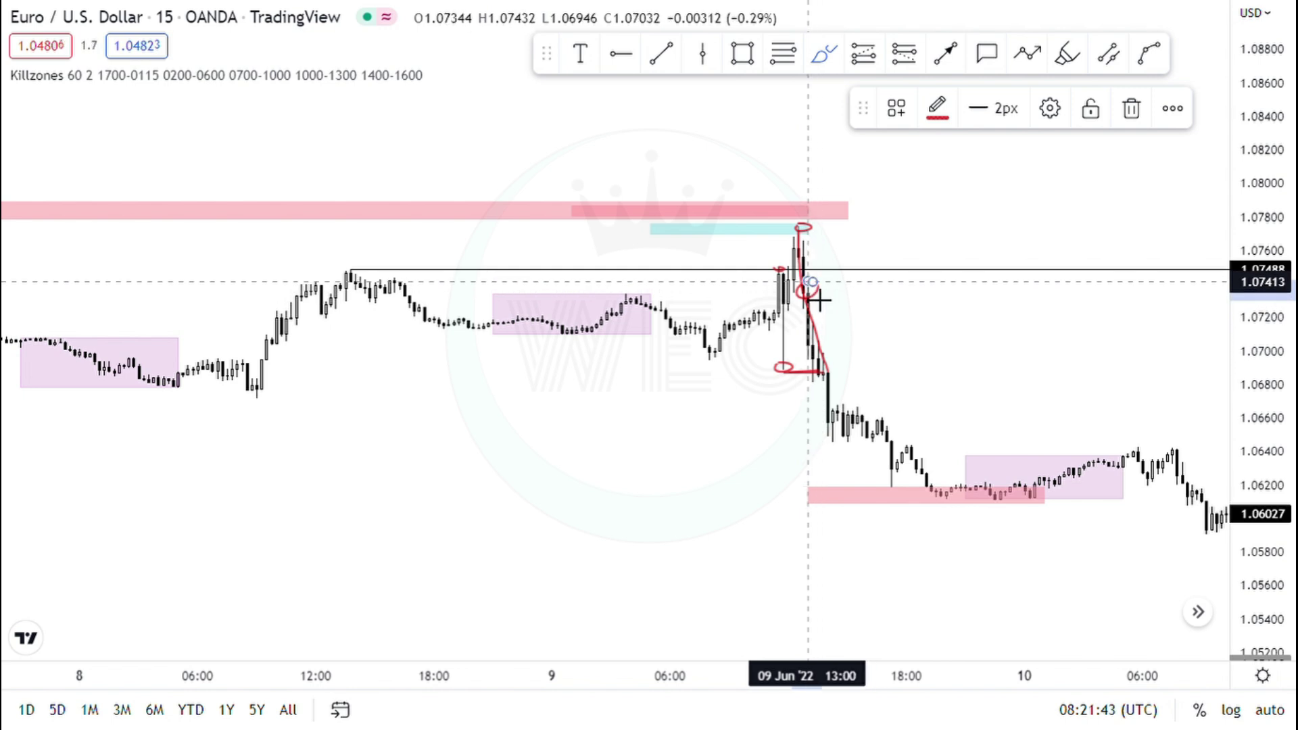
left_click_drag(804, 285, 823, 403)
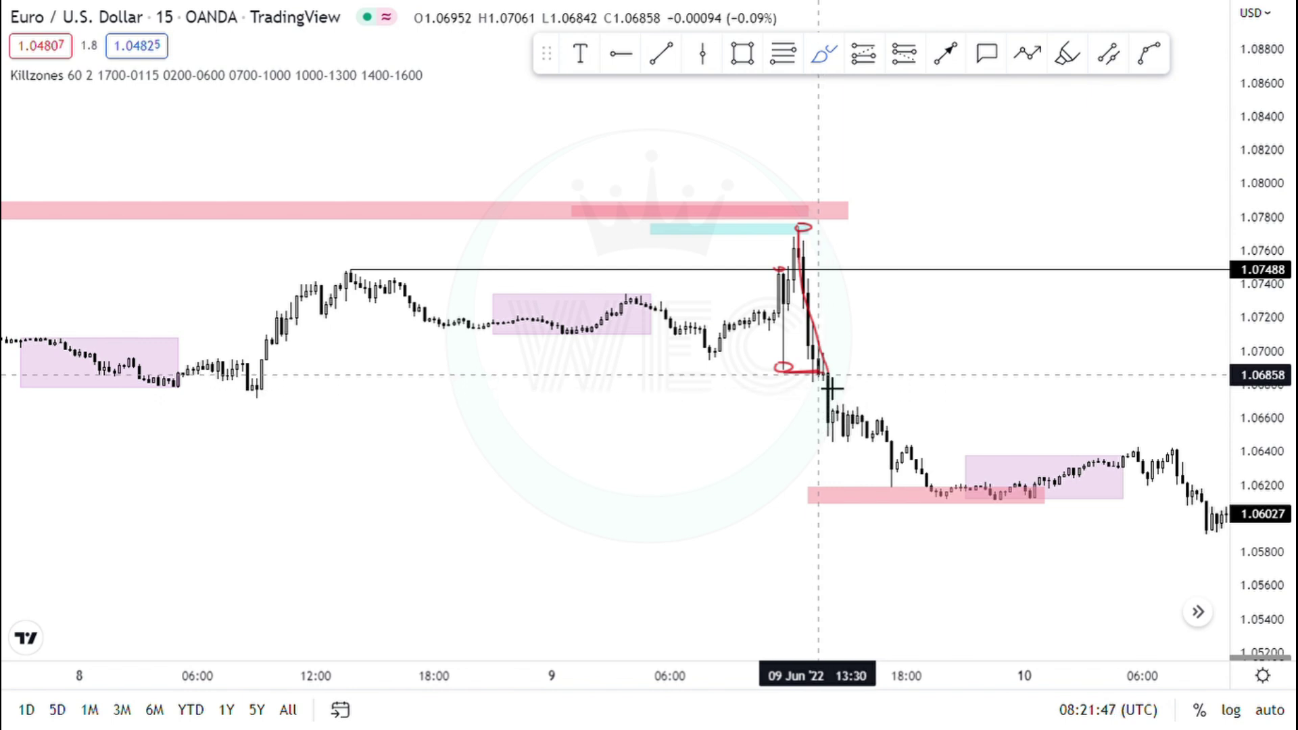
left_click_drag(818, 374, 843, 272)
Step: Draw a level line from the 1 June low in the red zone across to the 9 June decline at about 1.0627
scroll(843, 271, "down", 5)
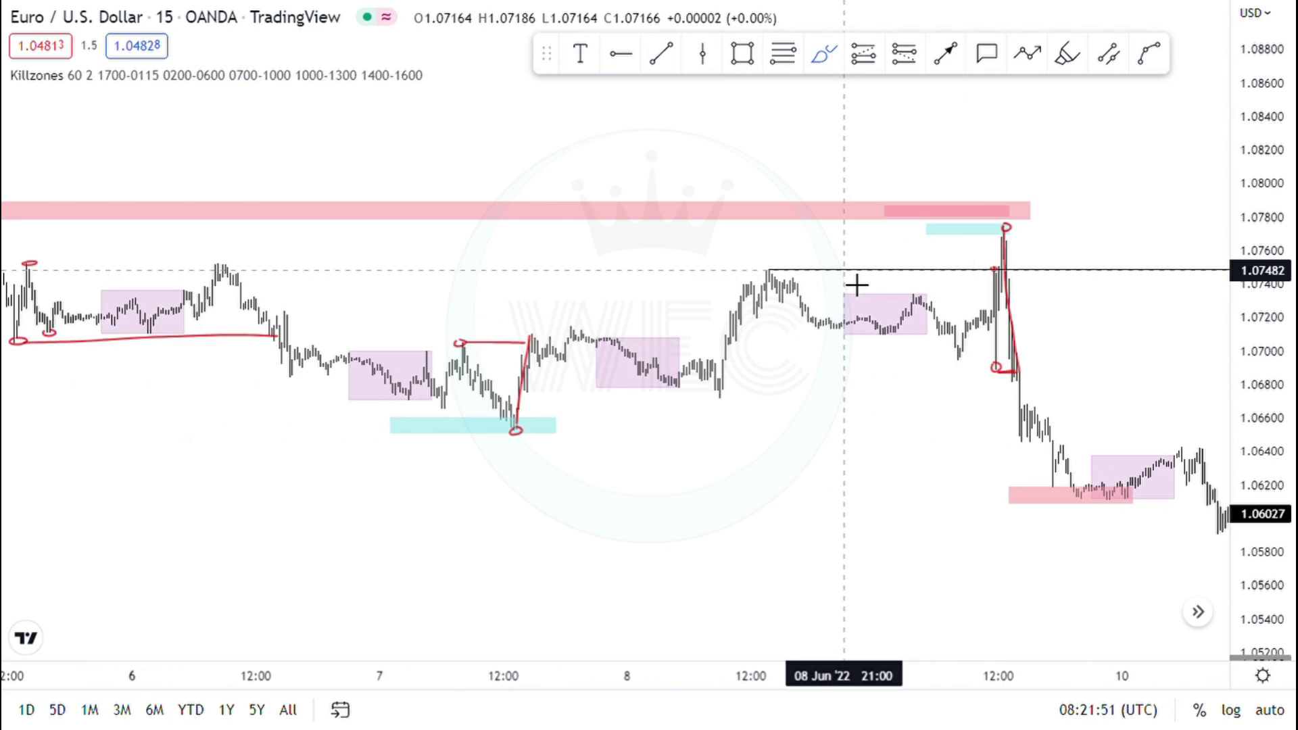
scroll(857, 285, "down", 4)
scroll(857, 285, "right", 5)
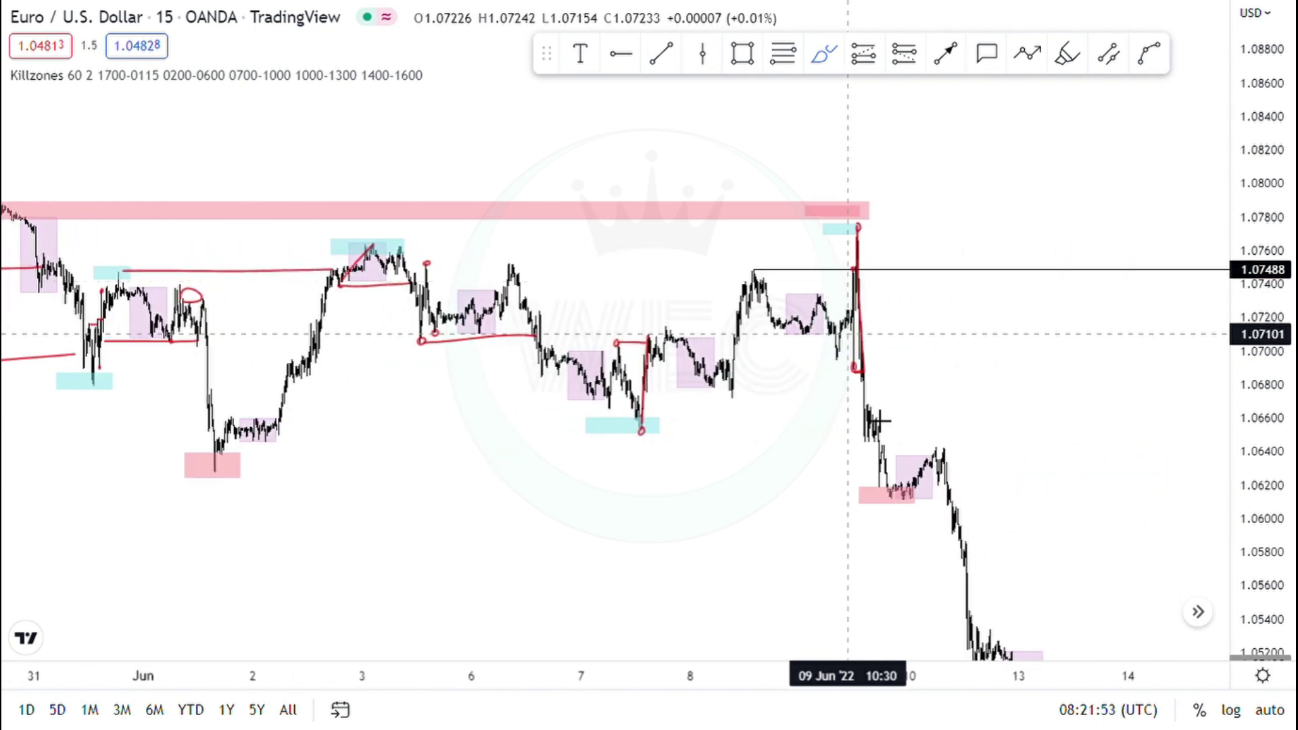
left_click(658, 451)
mouse_move(218, 475)
left_mouse_down()
mouse_move(336, 463)
mouse_move(837, 473)
left_mouse_up()
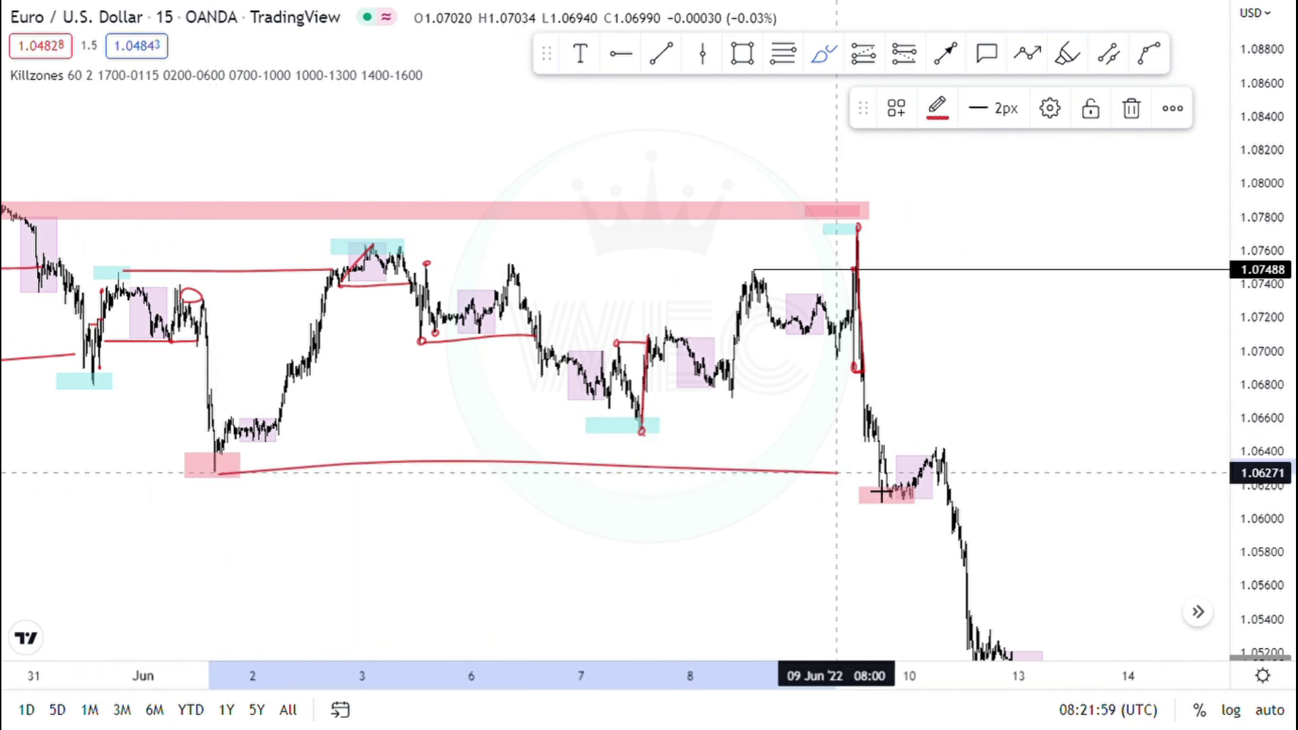
scroll(893, 491, "up", 5)
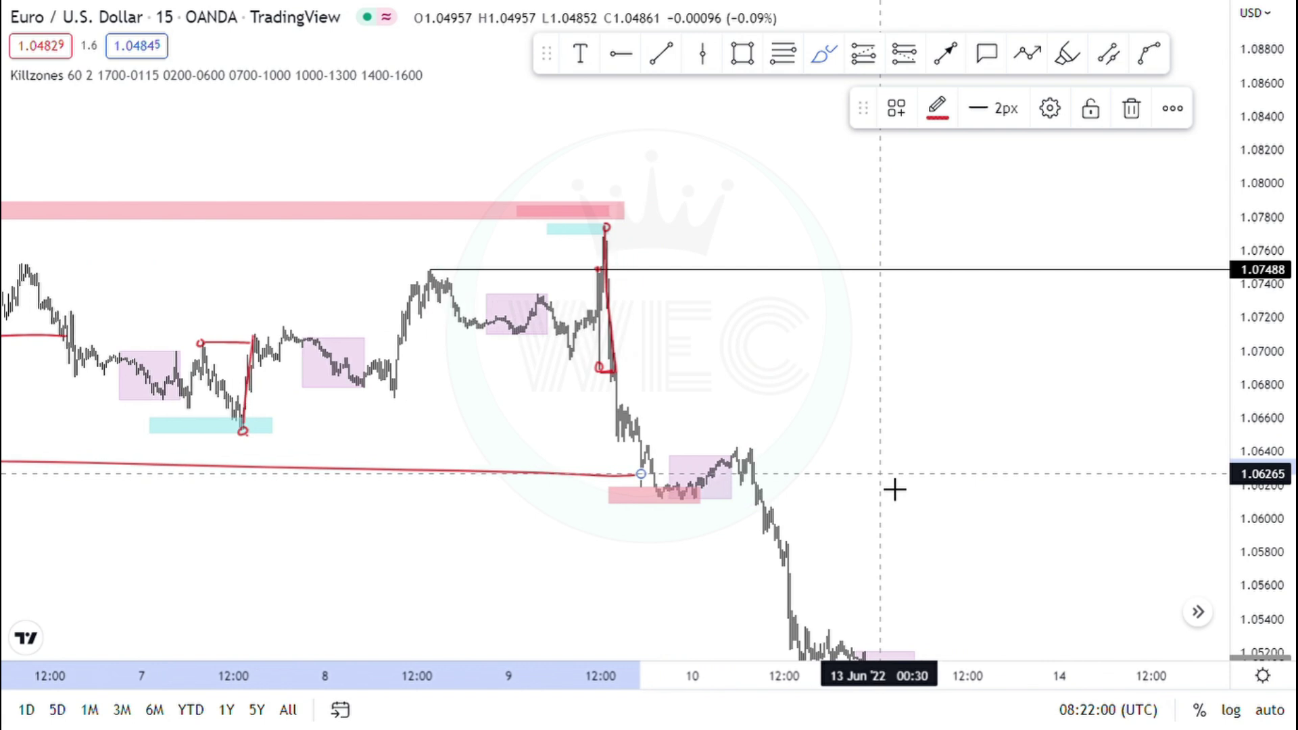
Step: Circle the point where the 9 June decline meets the 1 June low line, and trace the drop from the 18:00 pullback high into the red zone
scroll(894, 490, "left", 5)
scroll(895, 489, "up", 6)
scroll(1240, 383, "up", 5)
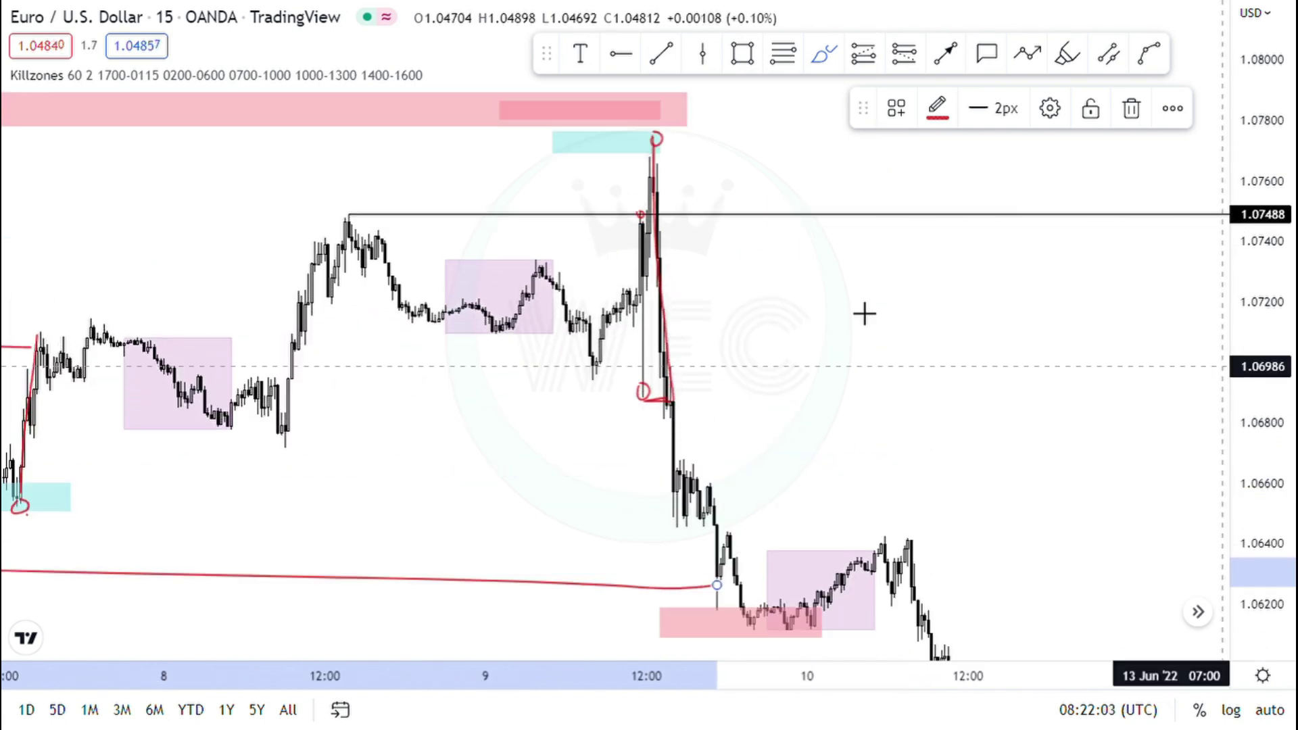
left_click_drag(833, 275, 841, 82)
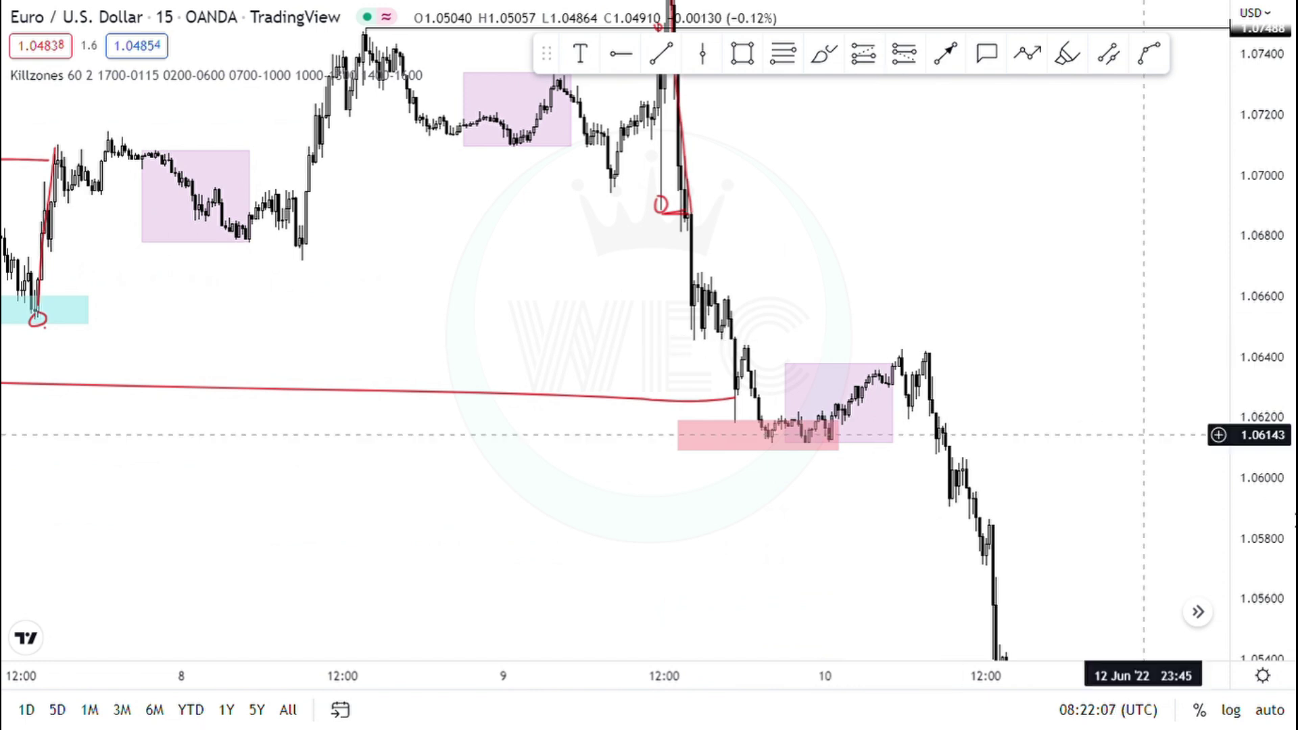
left_click_drag(1280, 495, 1280, 404)
left_click_drag(838, 272, 801, 206)
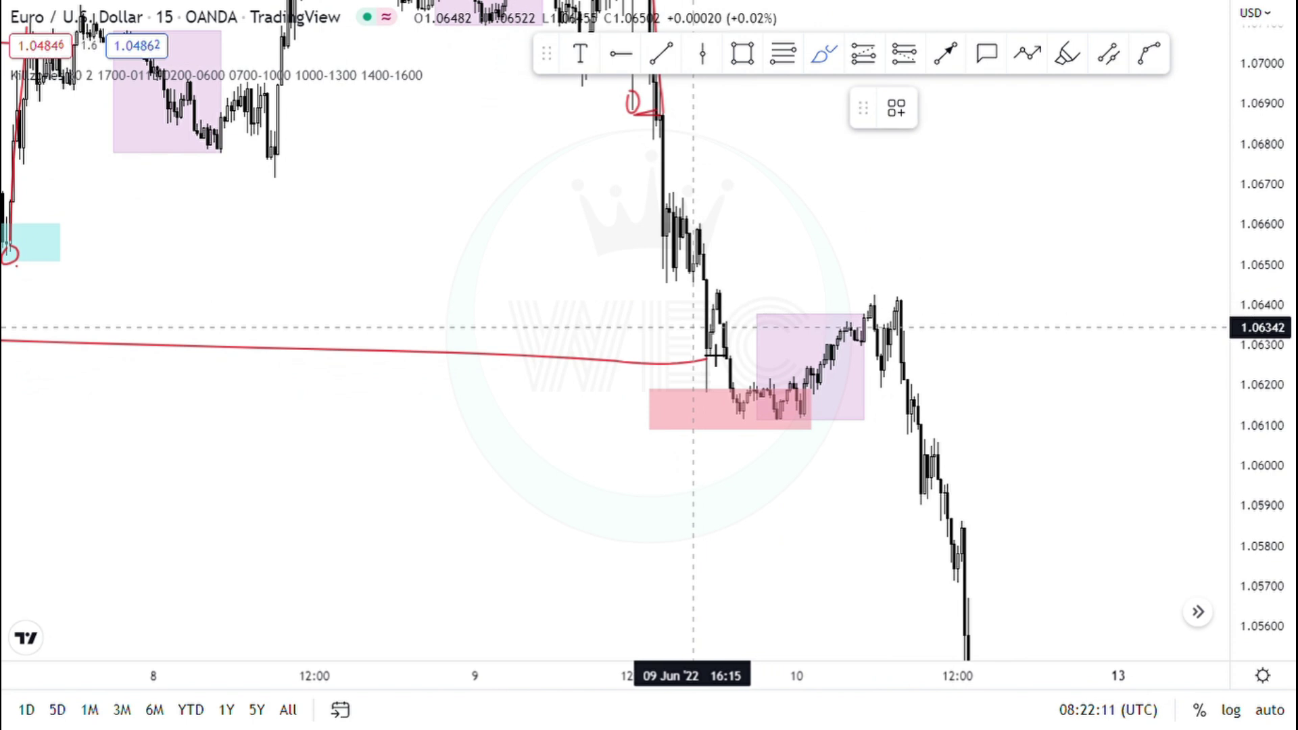
mouse_move(700, 343)
left_mouse_down()
mouse_move(727, 351)
mouse_move(764, 420)
left_mouse_up()
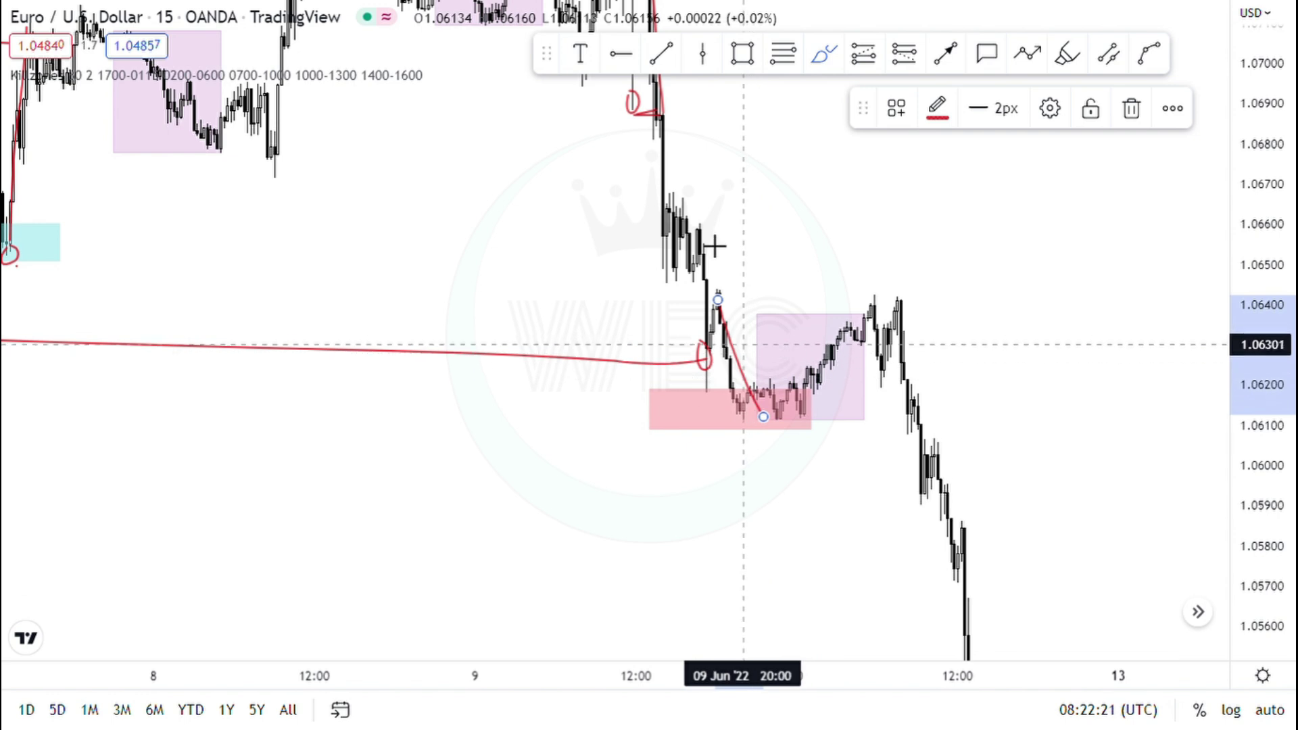
Step: Undo the strokes at the 9 June 18:00 pullback high and draw a level line from it to 10 June 07:45 at about 1.0645
left_click_drag(721, 278, 706, 293)
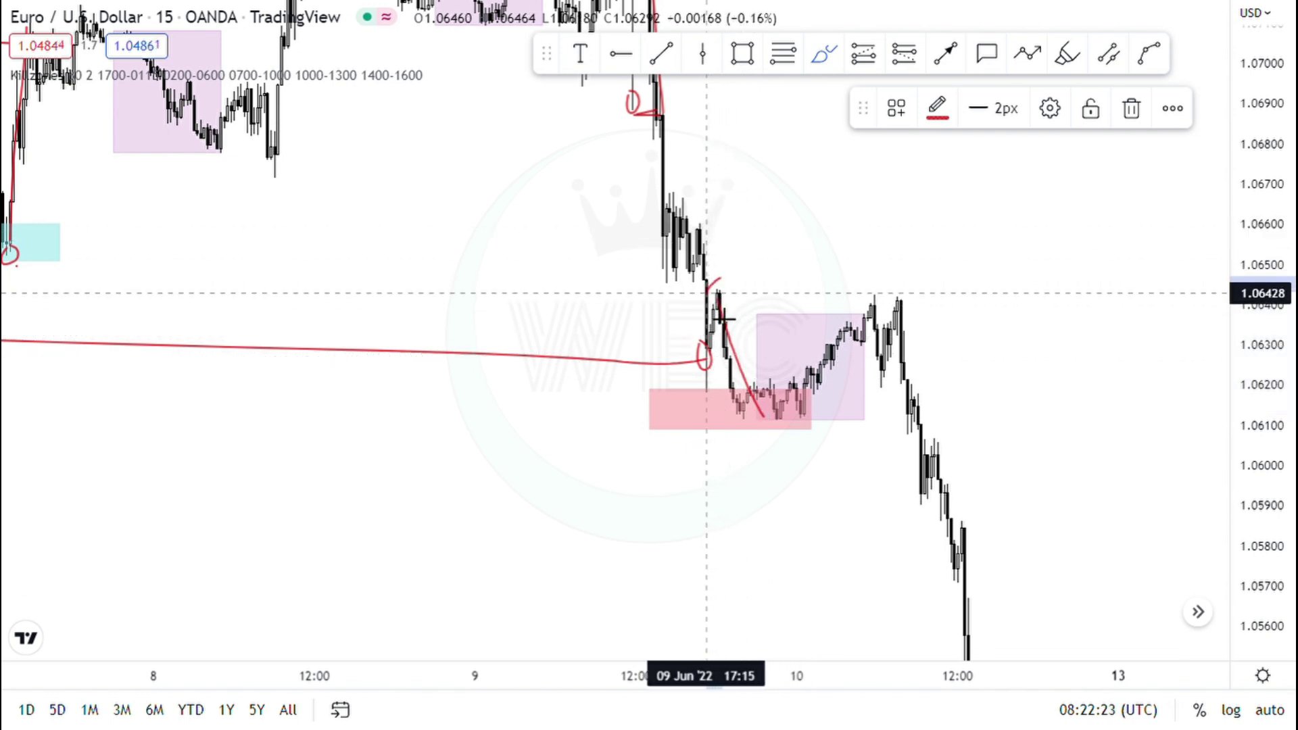
key("ctrl+z")
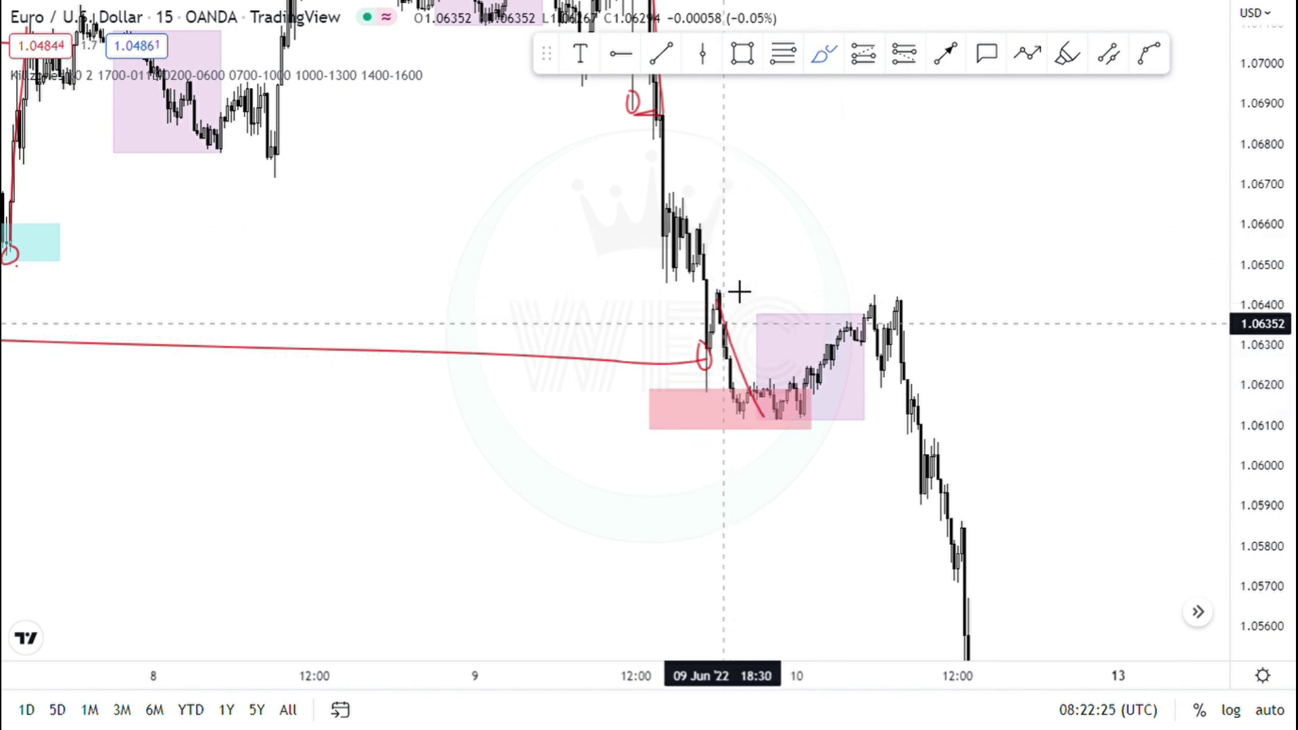
left_click_drag(720, 288, 894, 283)
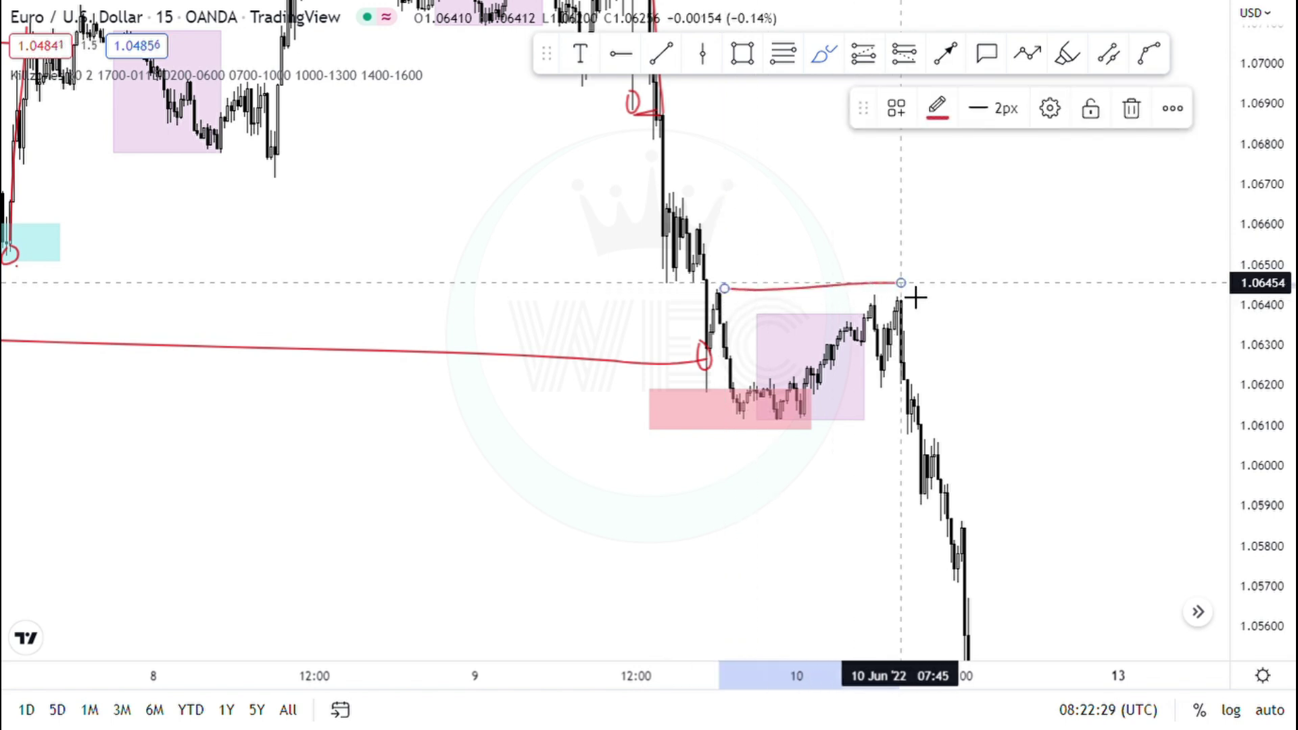
Step: Trace the full decline from the 9 June 12:30 high to the 20:15 low in the red zone at about 1.0613
scroll(837, 369, "down", 5)
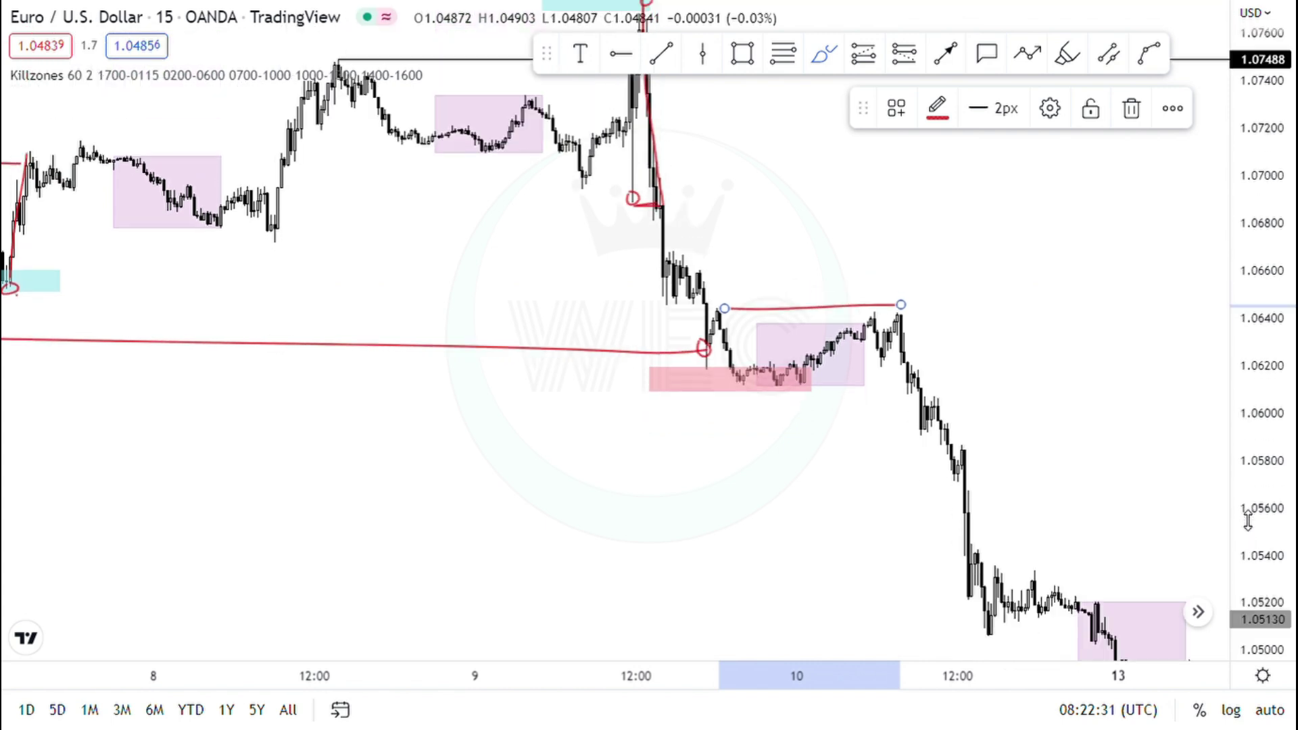
scroll(837, 369, "down", 5)
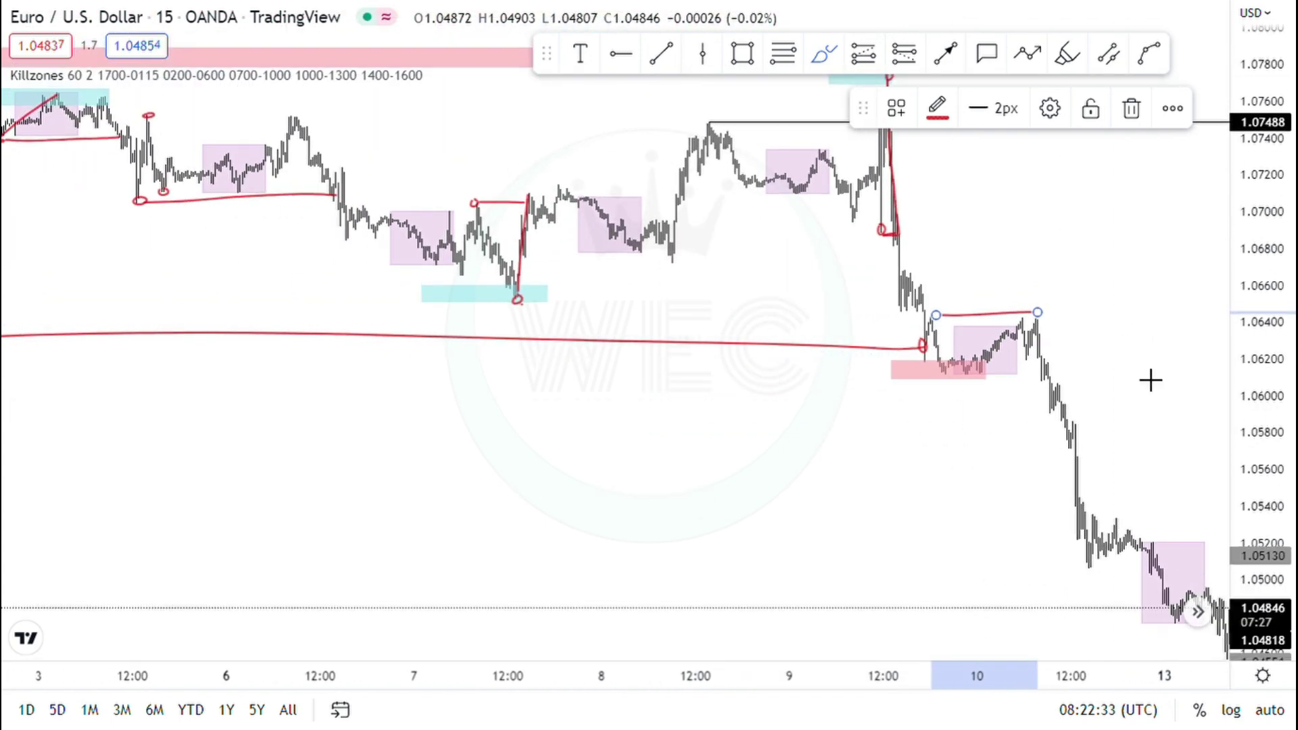
left_click_drag(1030, 329, 661, 142)
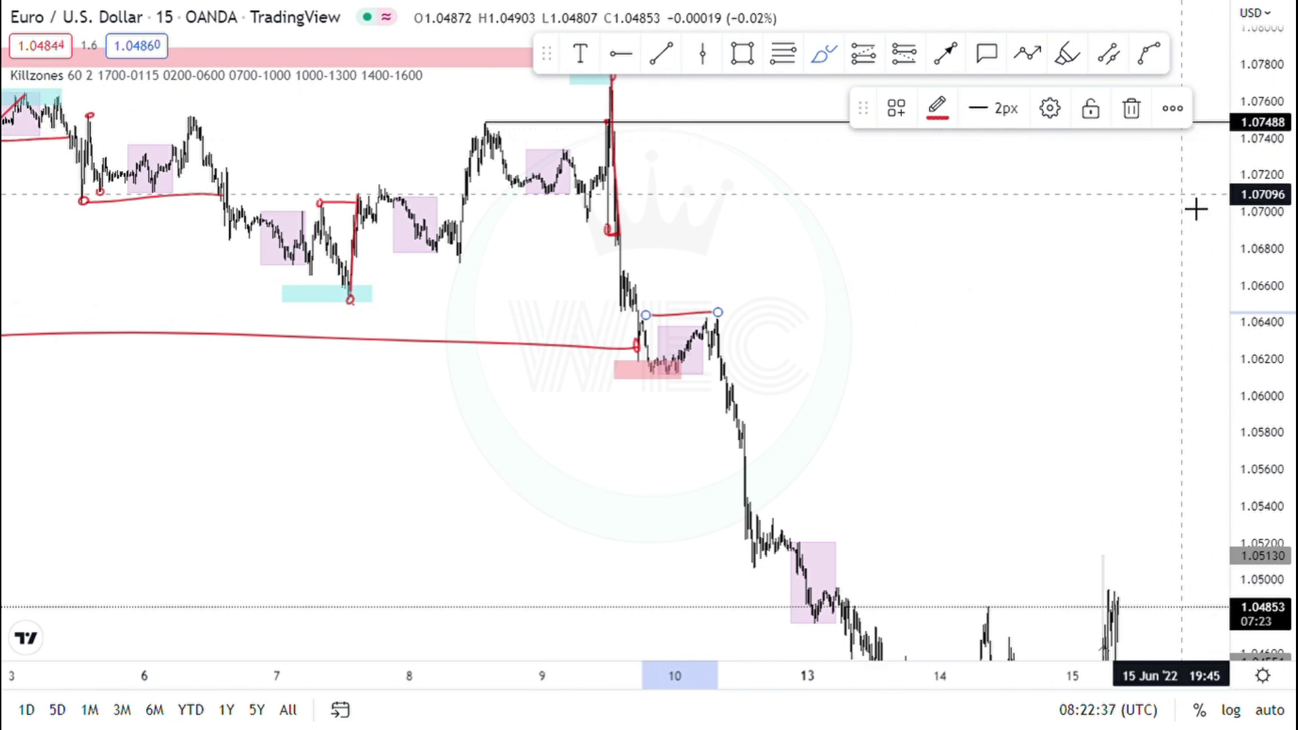
left_click_drag(1196, 210, 1183, 304)
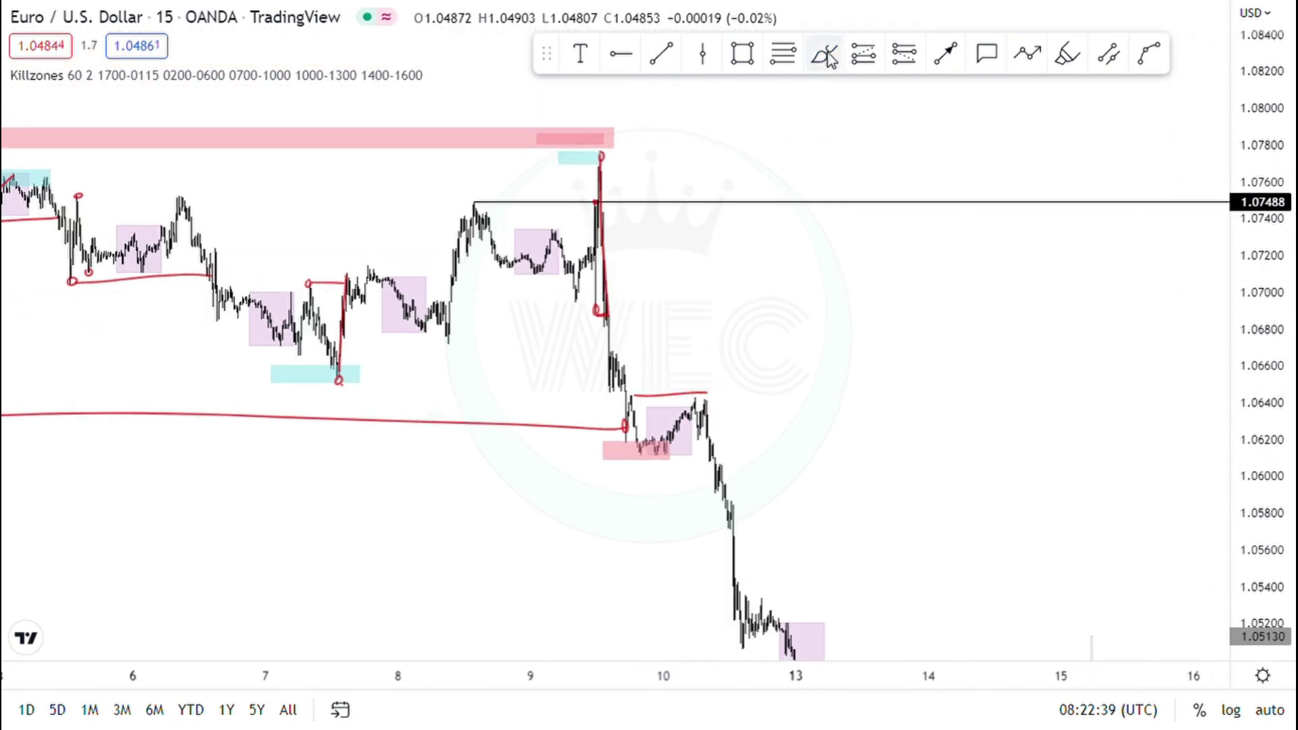
mouse_move(618, 175)
left_mouse_down()
mouse_move(625, 349)
mouse_move(652, 451)
left_mouse_up()
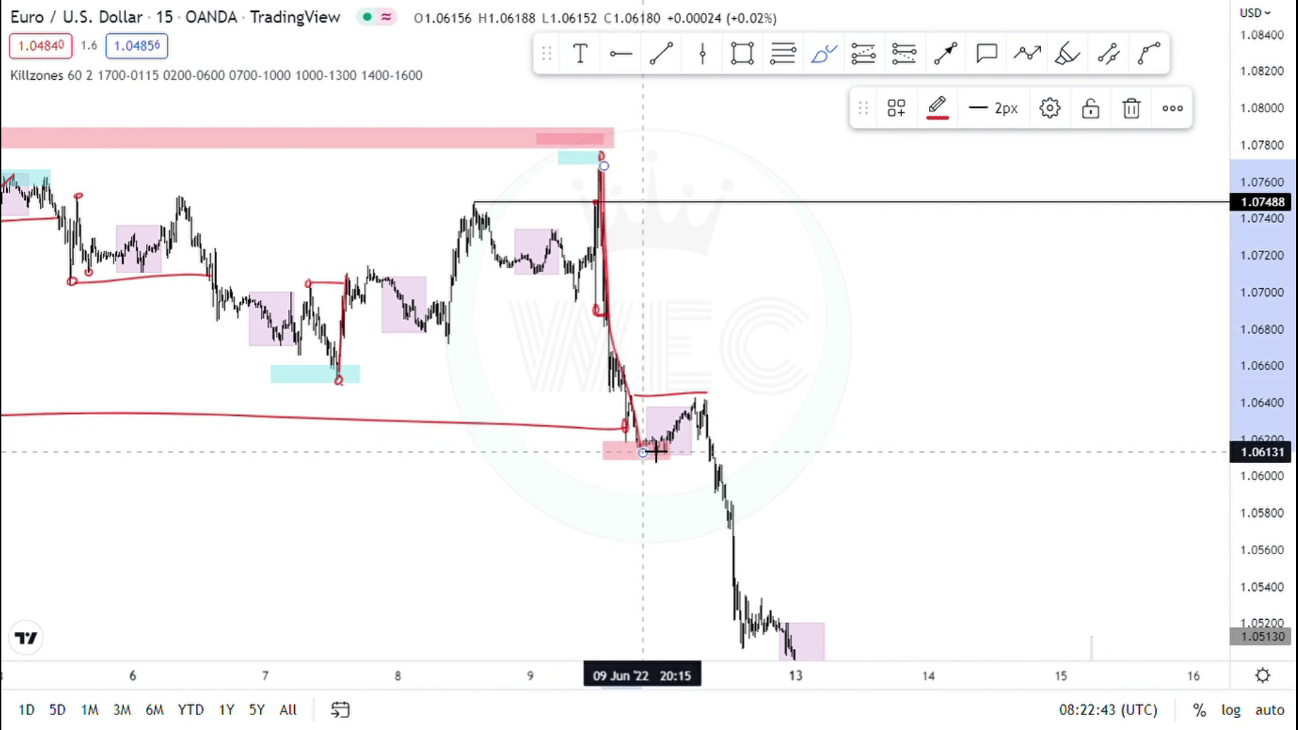
Step: Try an oval around the 10 June level line with a rise from it, and undo it together with the preceding decline trace
mouse_move(635, 404)
left_mouse_down()
mouse_move(723, 406)
mouse_move(734, 233)
left_mouse_up()
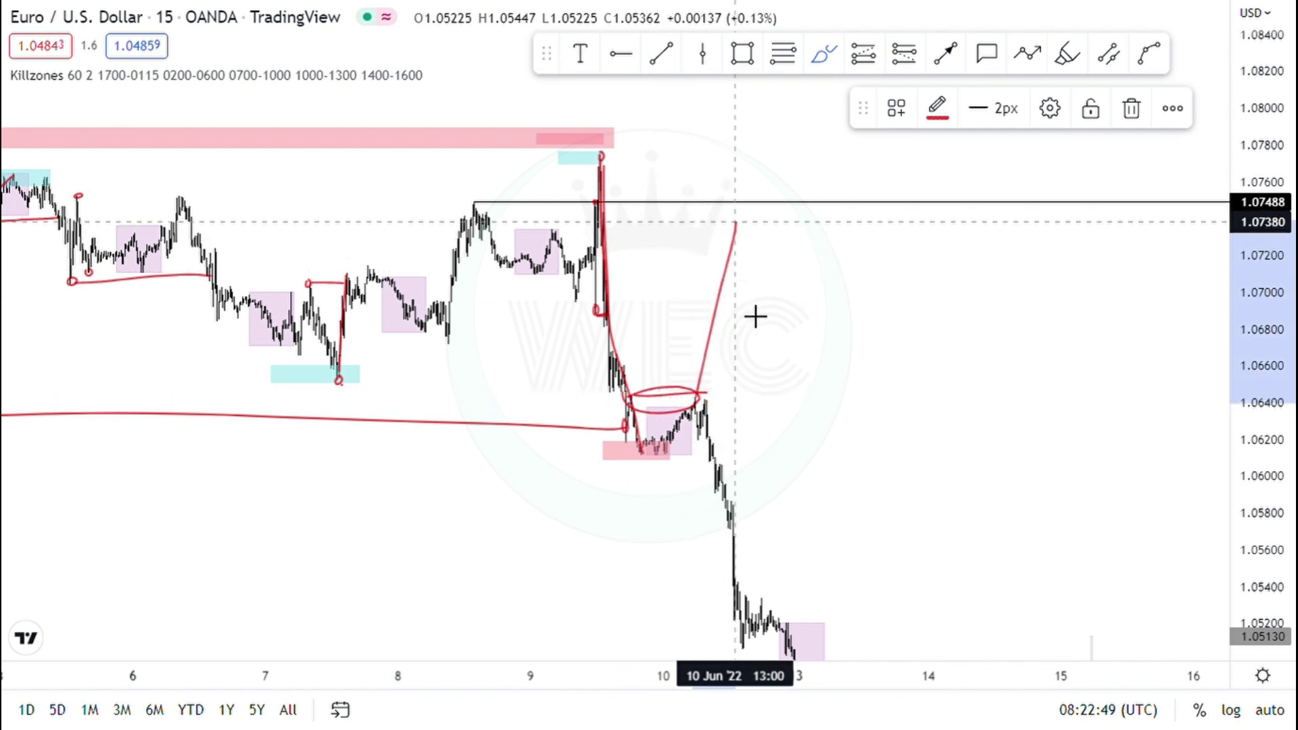
key("ctrl+z")
key("ctrl+z")
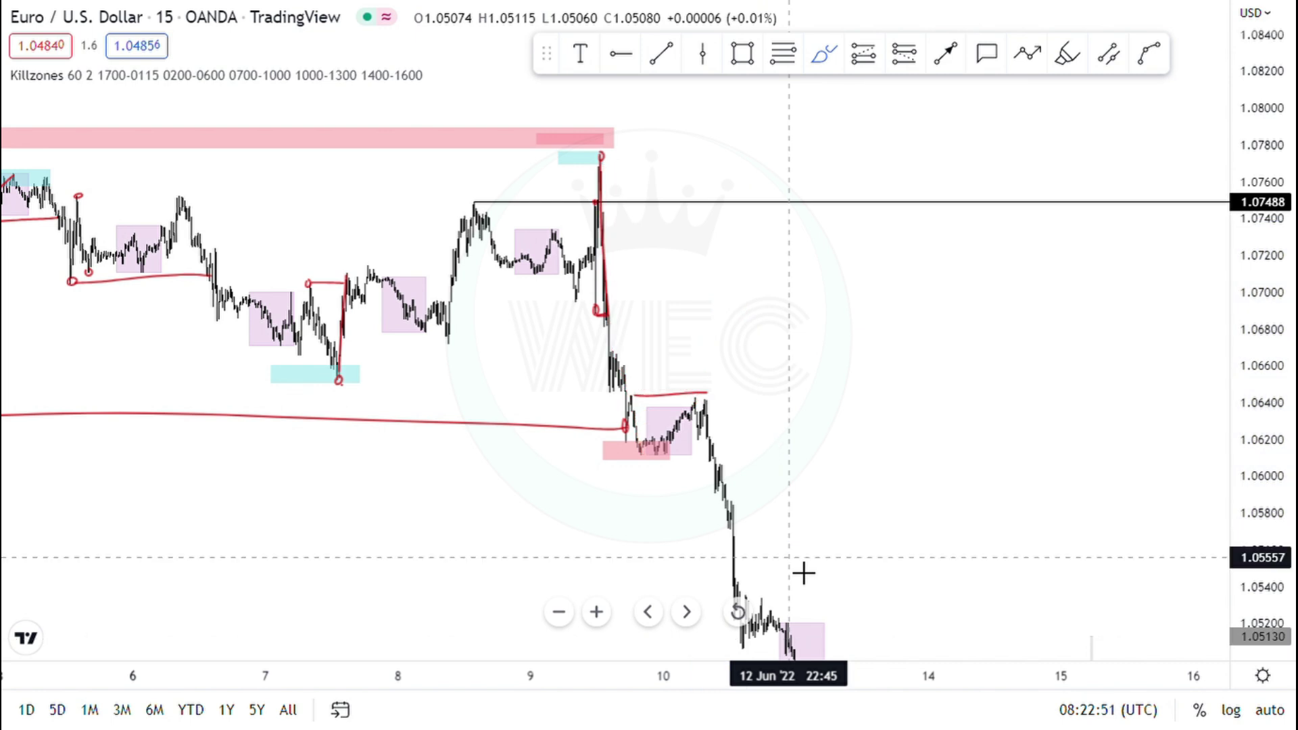
Step: Circle the 10 June 07:45 high and trace the decline from it down to about 1.0513
left_click_drag(697, 409, 731, 411)
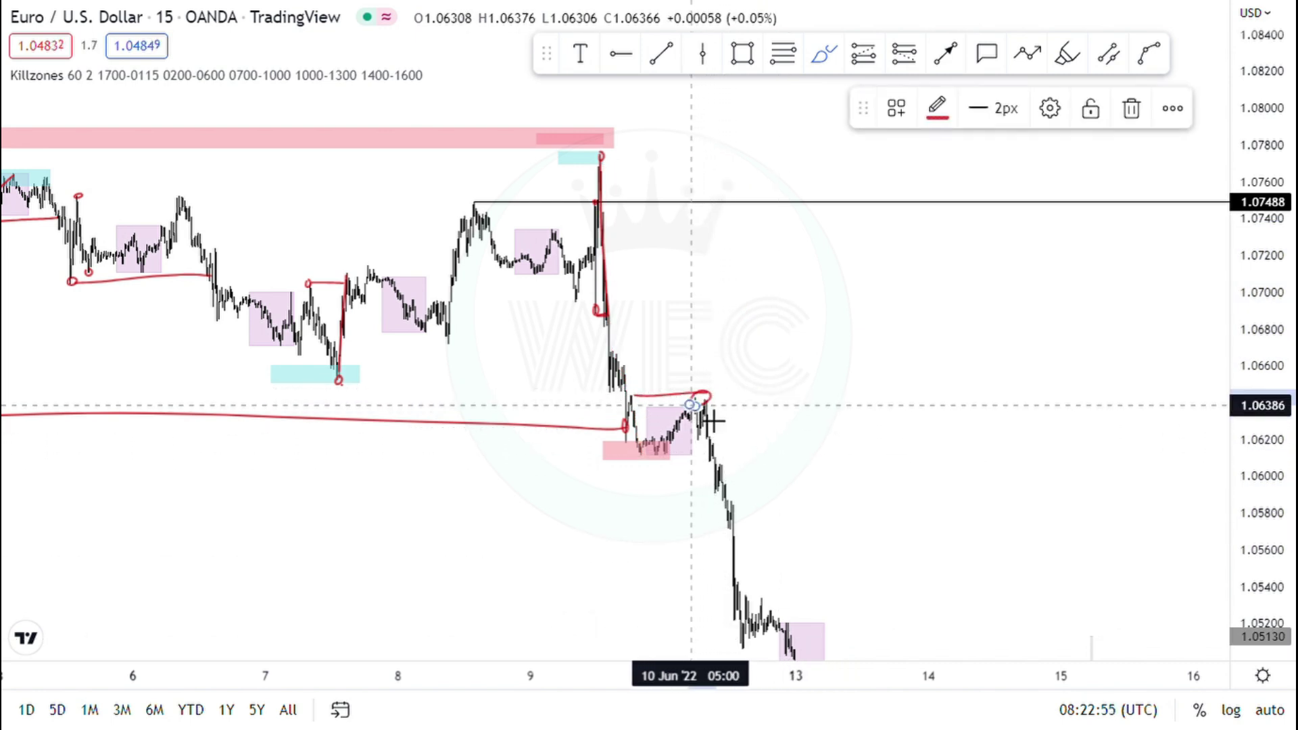
left_click_drag(707, 406, 764, 633)
Step: Examine the price action and session boxes from 13 to 15 June up close
left_click_drag(1243, 504, 1245, 604)
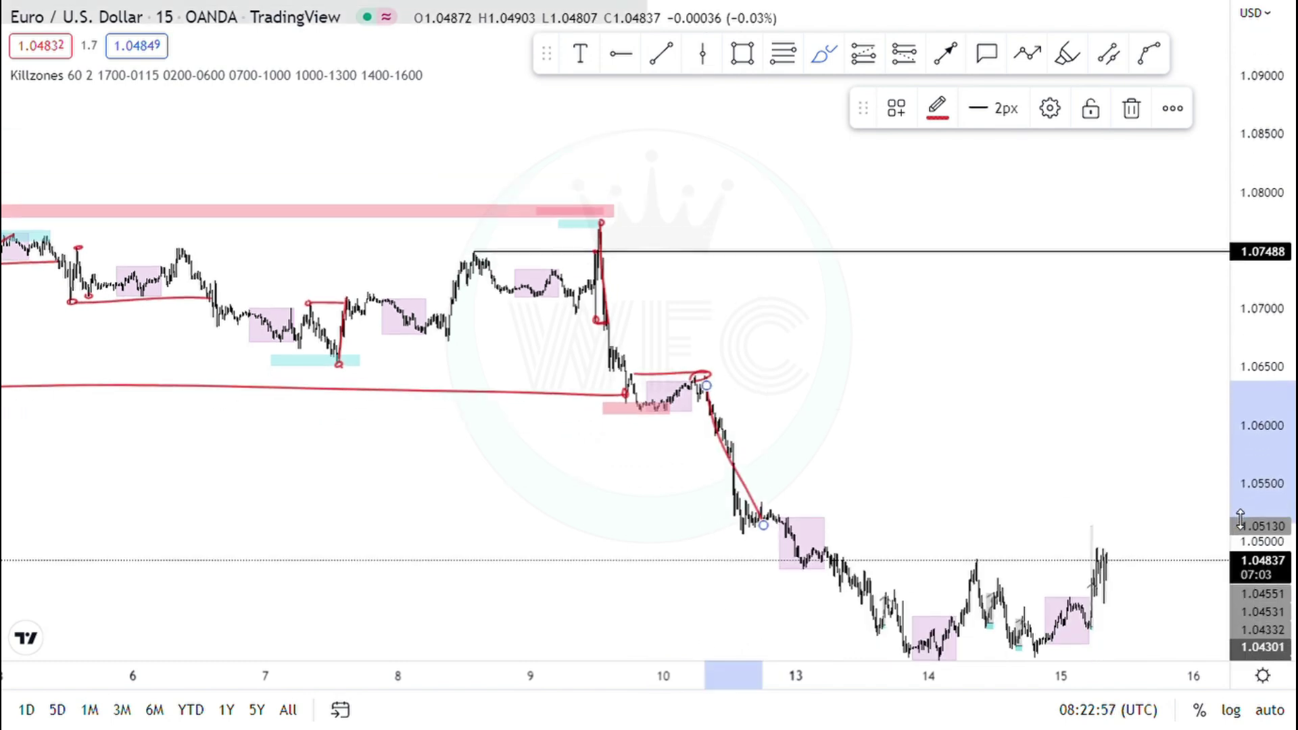
mouse_move(955, 464)
left_mouse_down()
mouse_move(806, 354)
mouse_move(696, 243)
left_mouse_up()
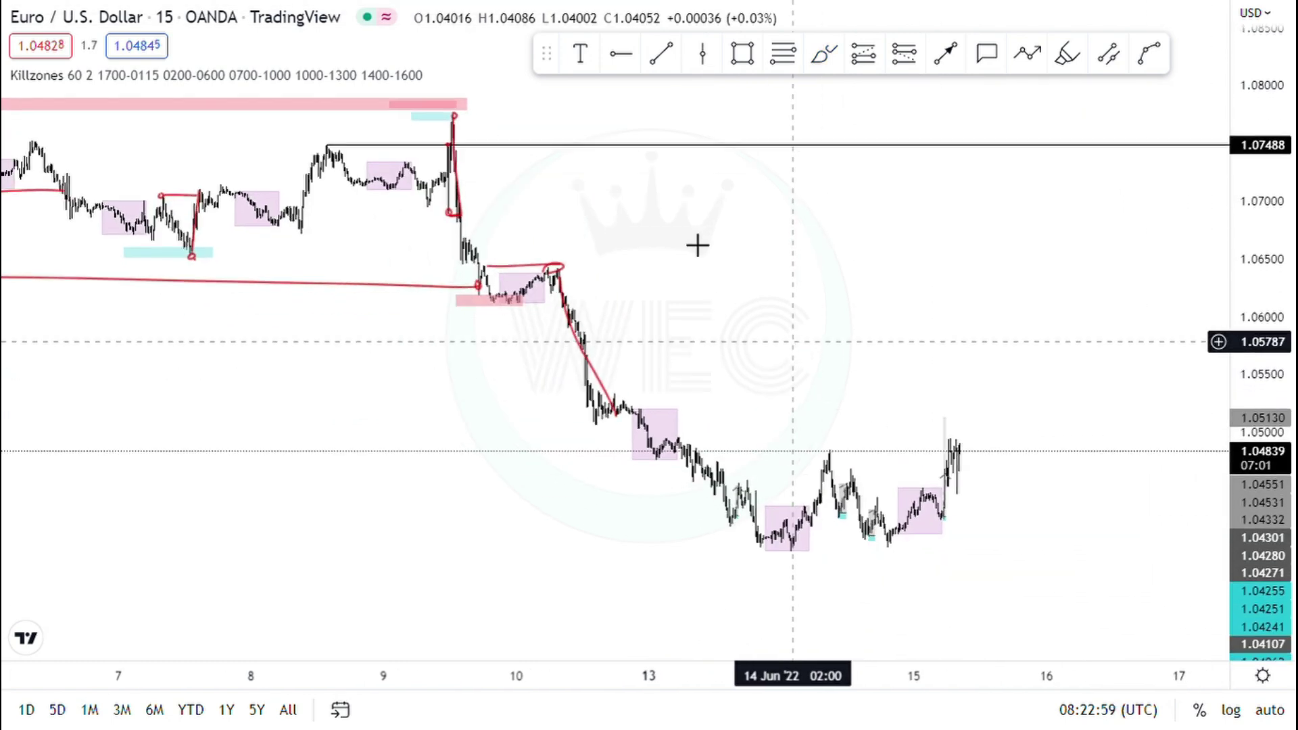
scroll(696, 244, "down", 5)
scroll(818, 483, "down", 3)
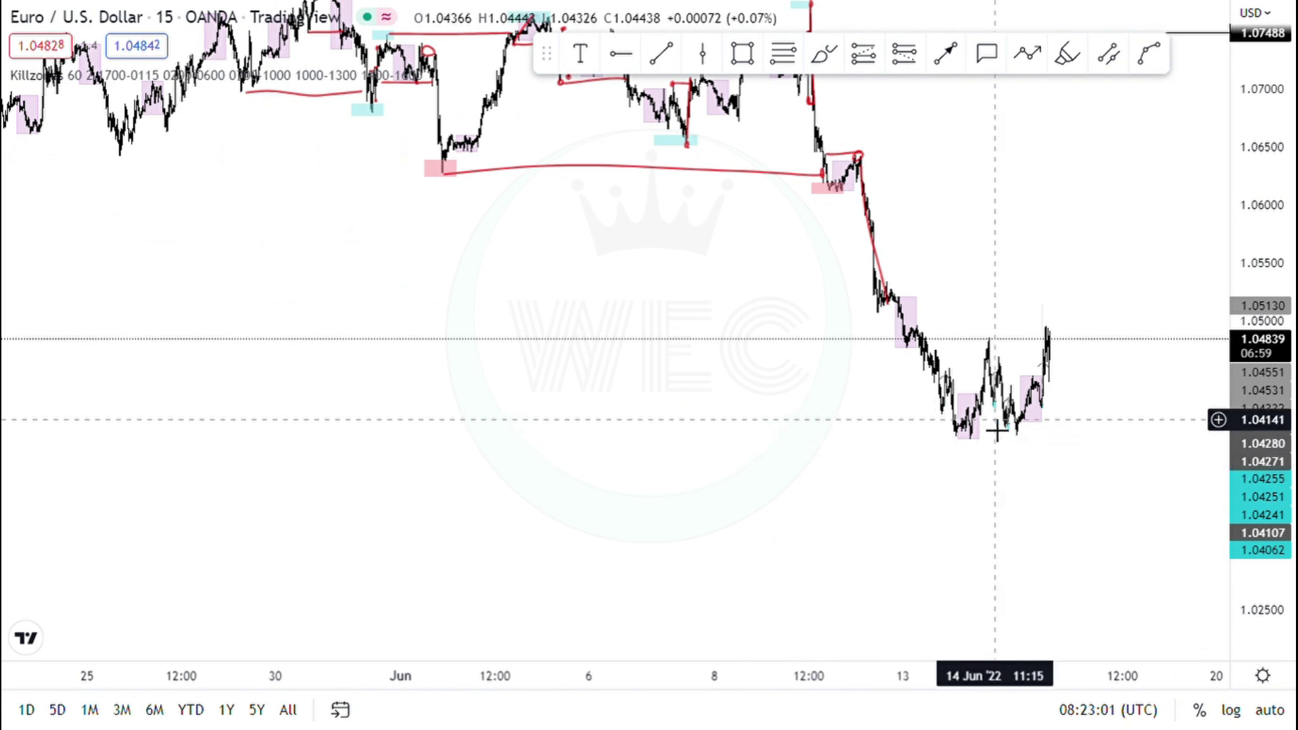
scroll(1015, 443, "up", 4)
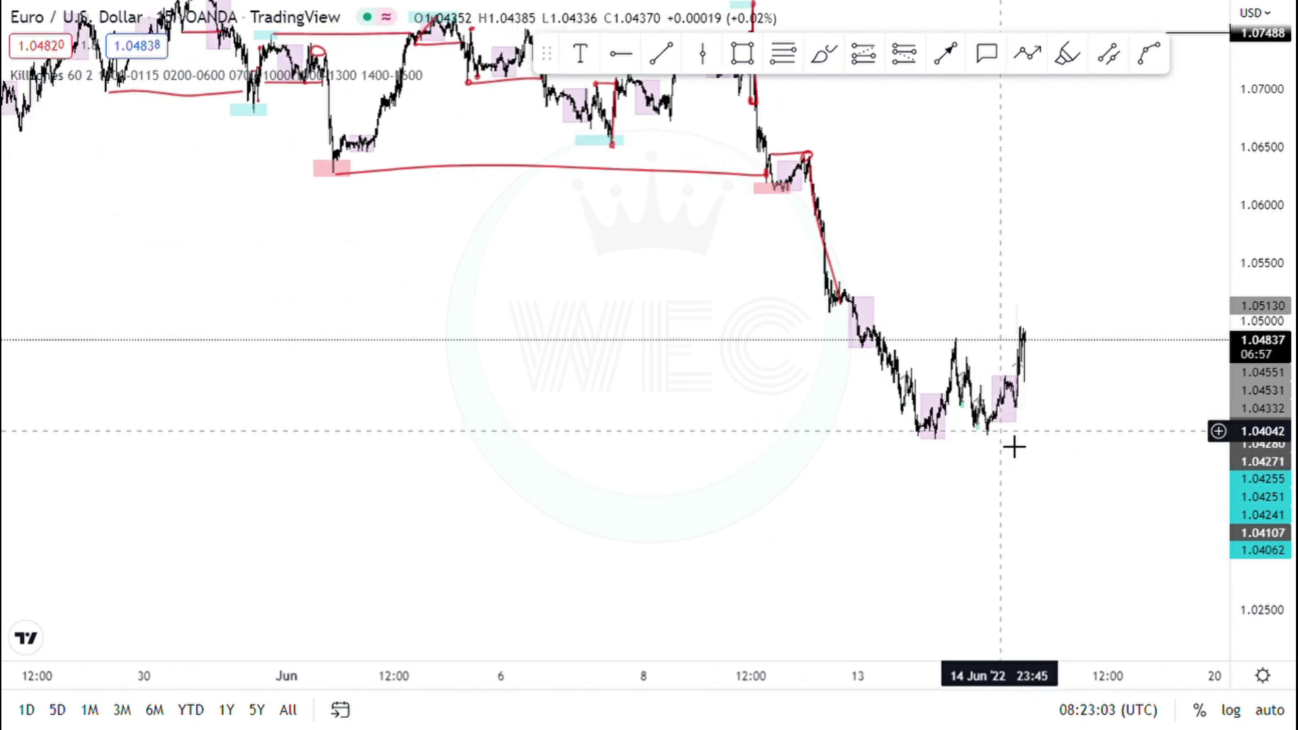
scroll(1007, 443, "up", 5)
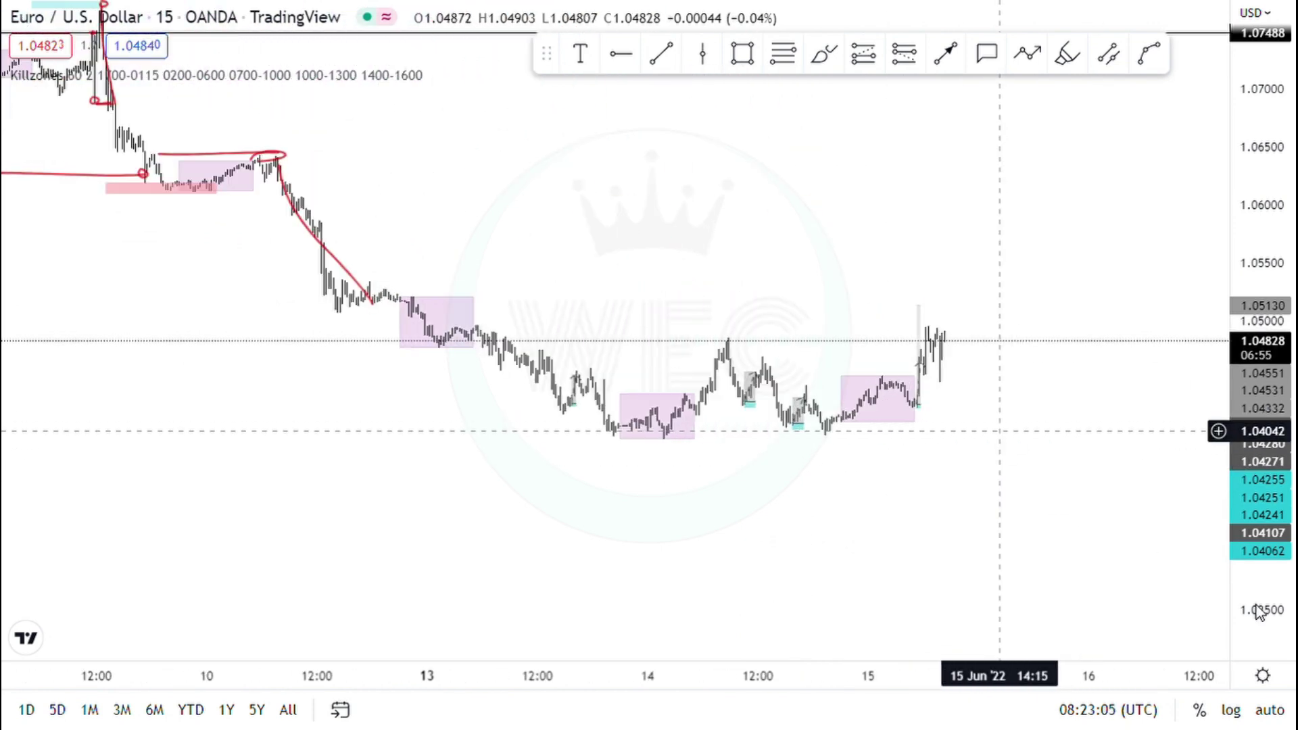
left_click_drag(1262, 615, 1262, 514)
left_click_drag(736, 304, 768, 203)
scroll(768, 203, "up", 3)
scroll(768, 203, "left", 2)
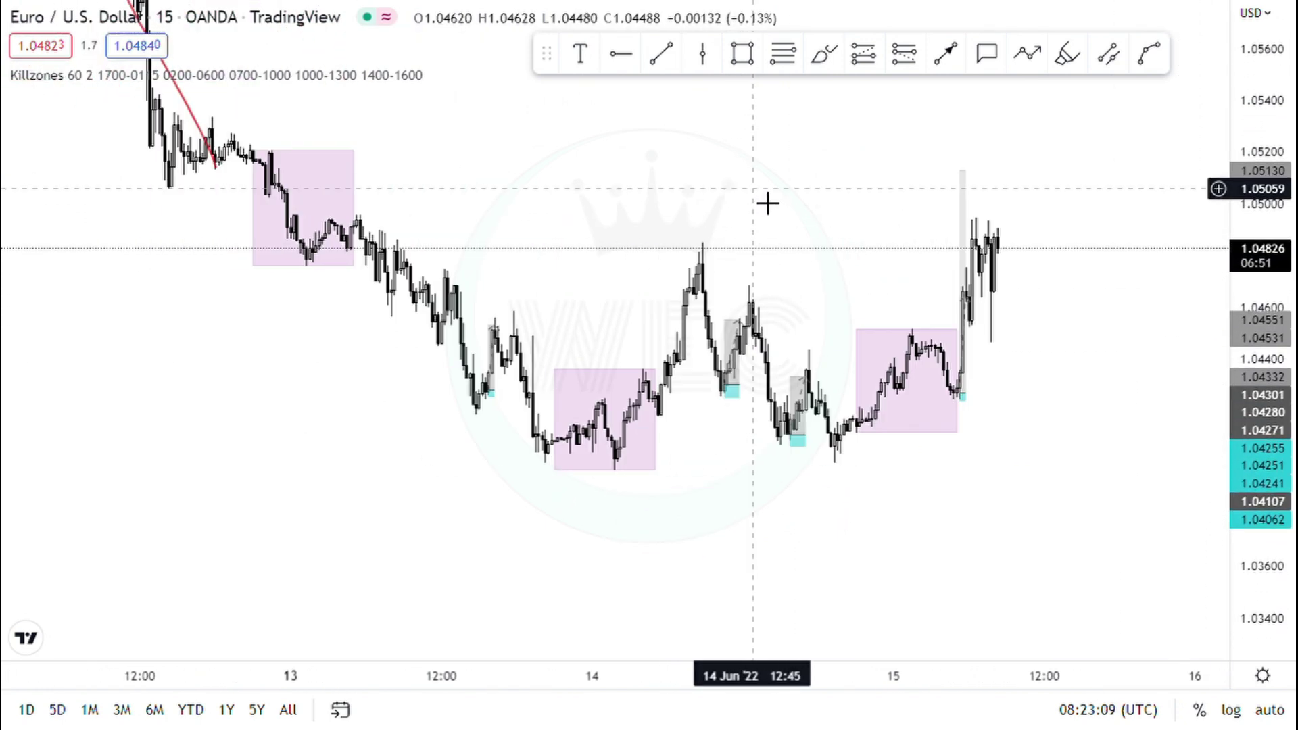
left_click_drag(1249, 437, 1250, 379)
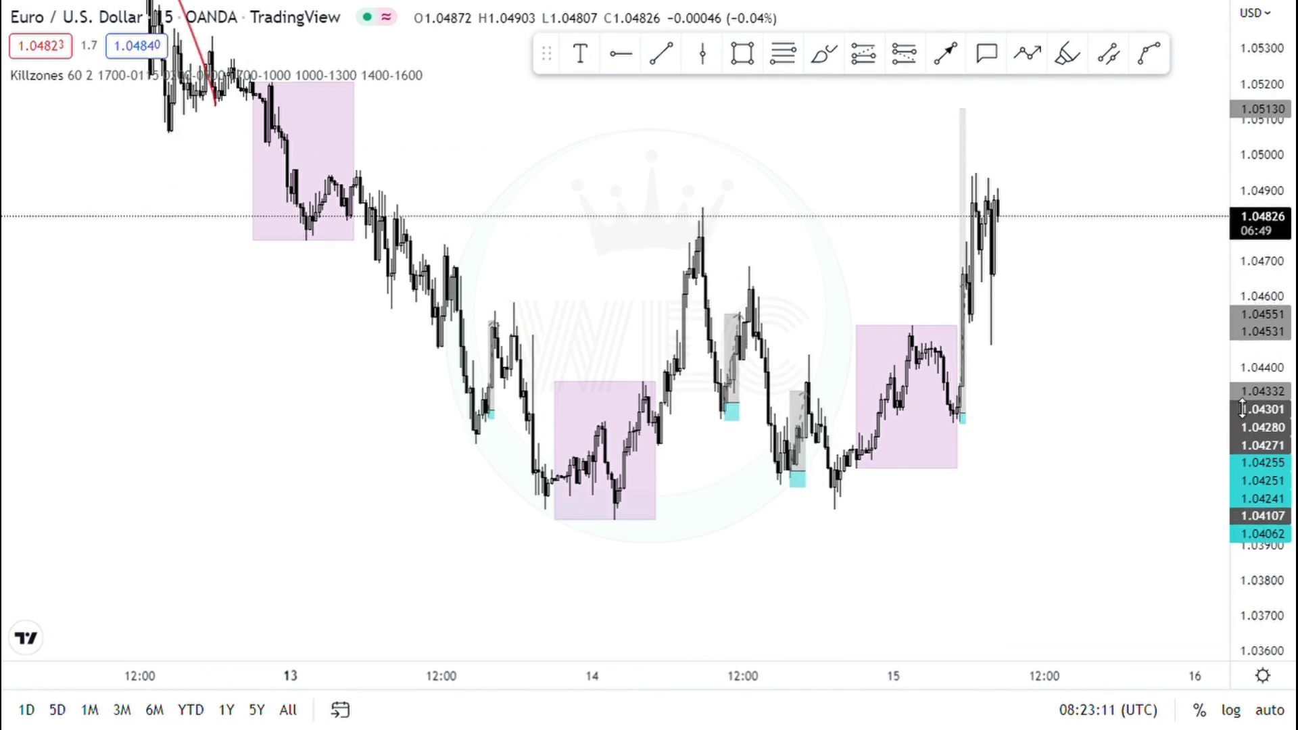
scroll(813, 252, "up", 2)
scroll(814, 252, "left", 3)
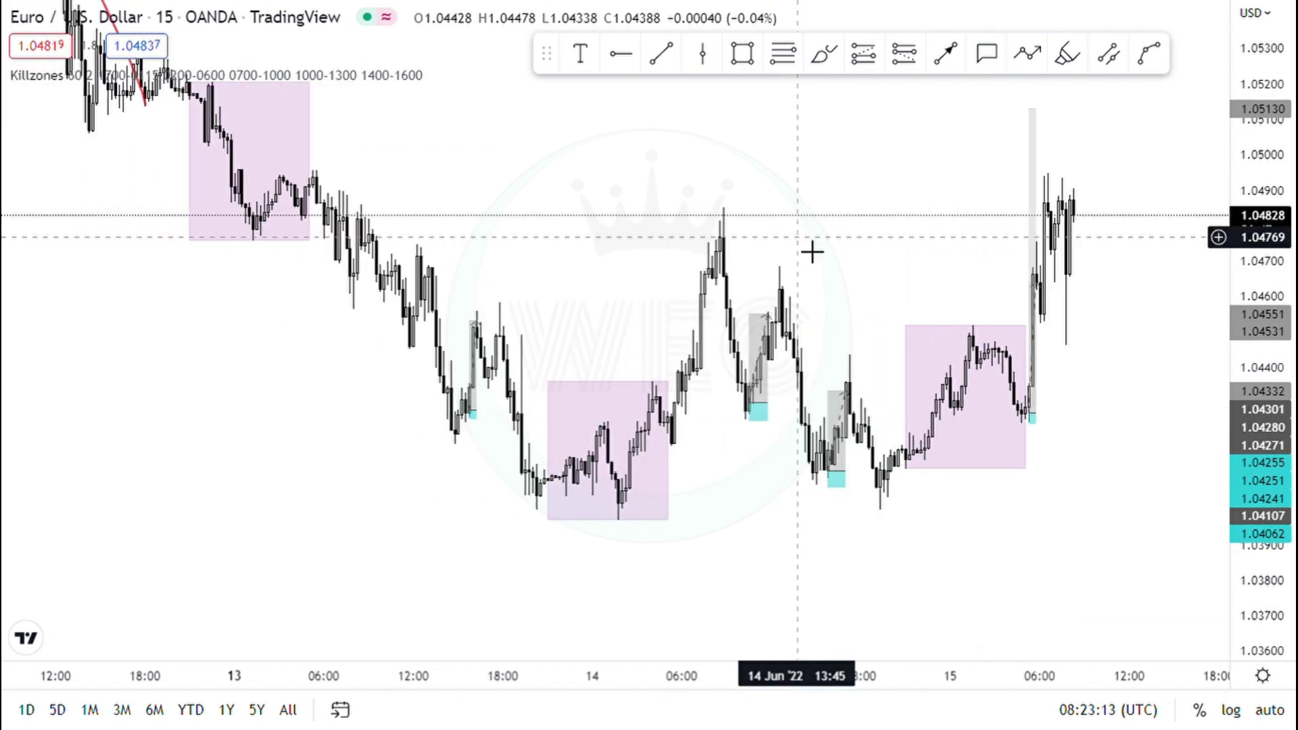
Step: Try brush ovals in the 13 June session box and around the early 14 June consolidation, removing each one
left_click(827, 55)
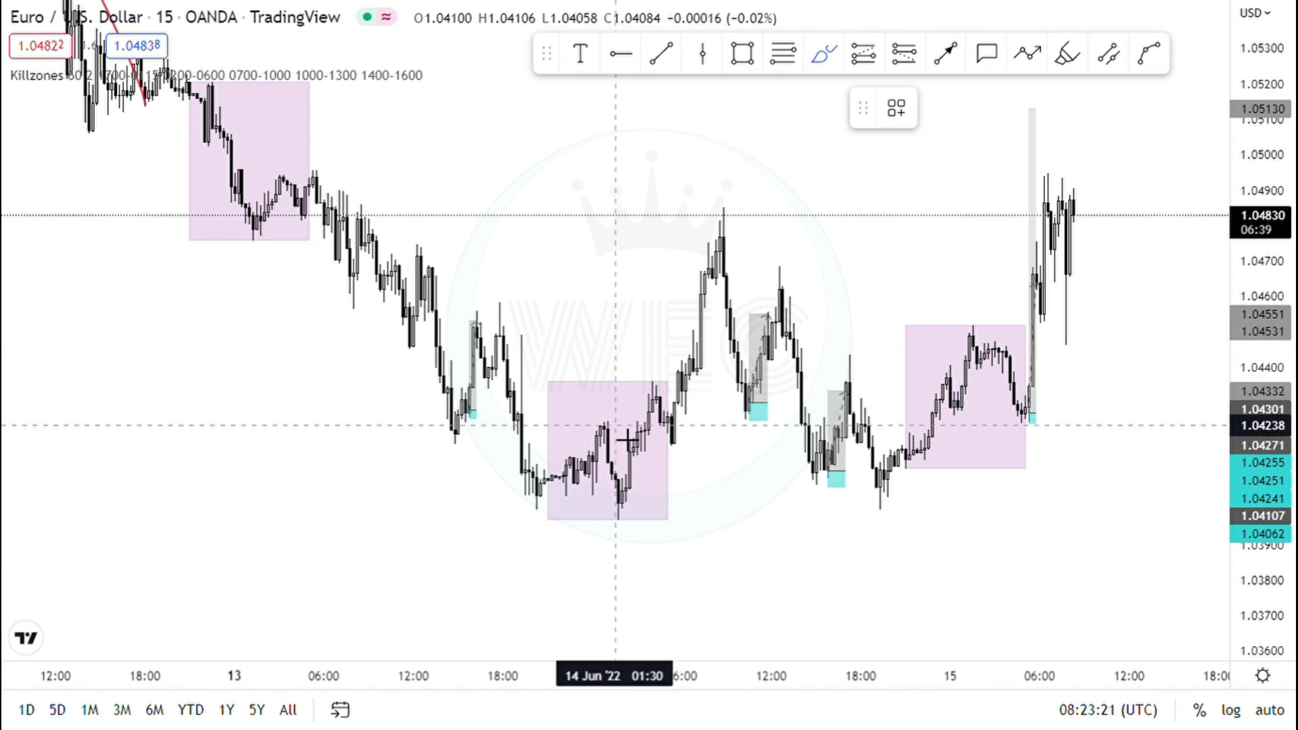
mouse_move(194, 160)
left_mouse_down()
mouse_move(207, 176)
mouse_move(324, 154)
mouse_move(253, 131)
mouse_move(223, 162)
mouse_move(231, 173)
mouse_move(216, 157)
left_mouse_up()
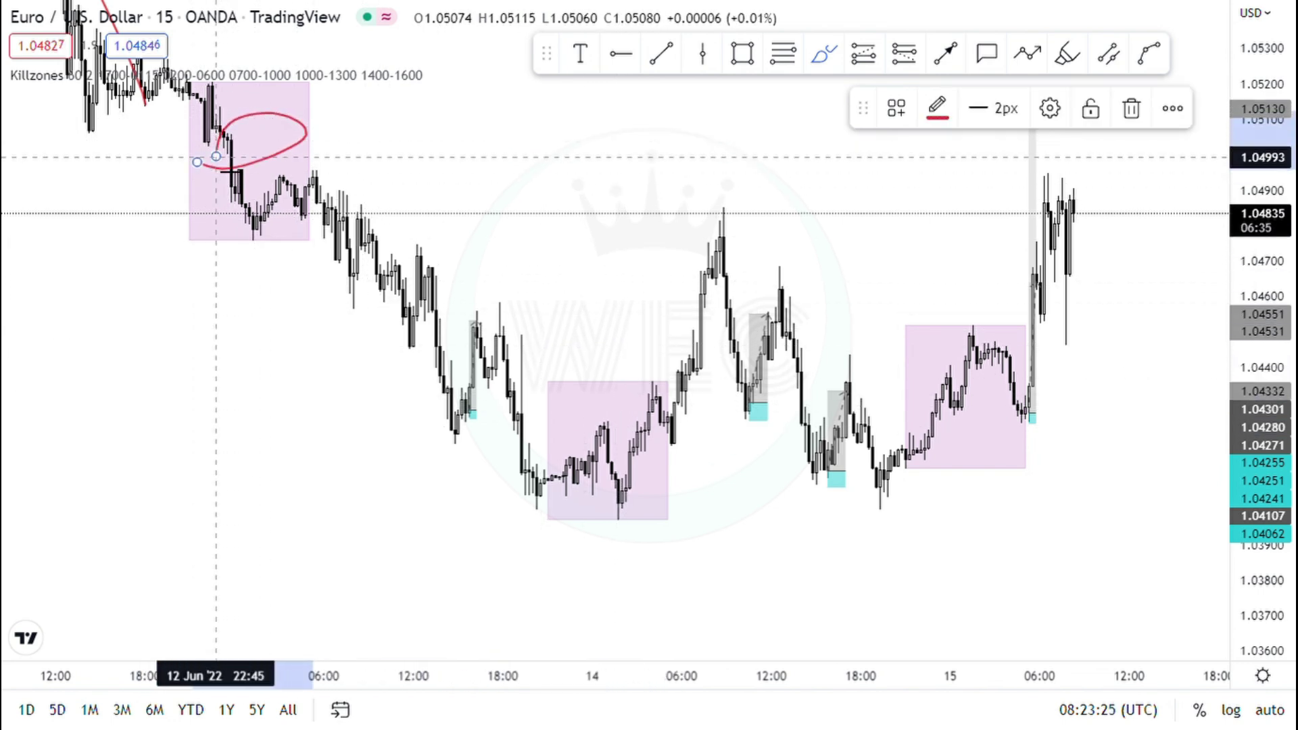
key("Delete")
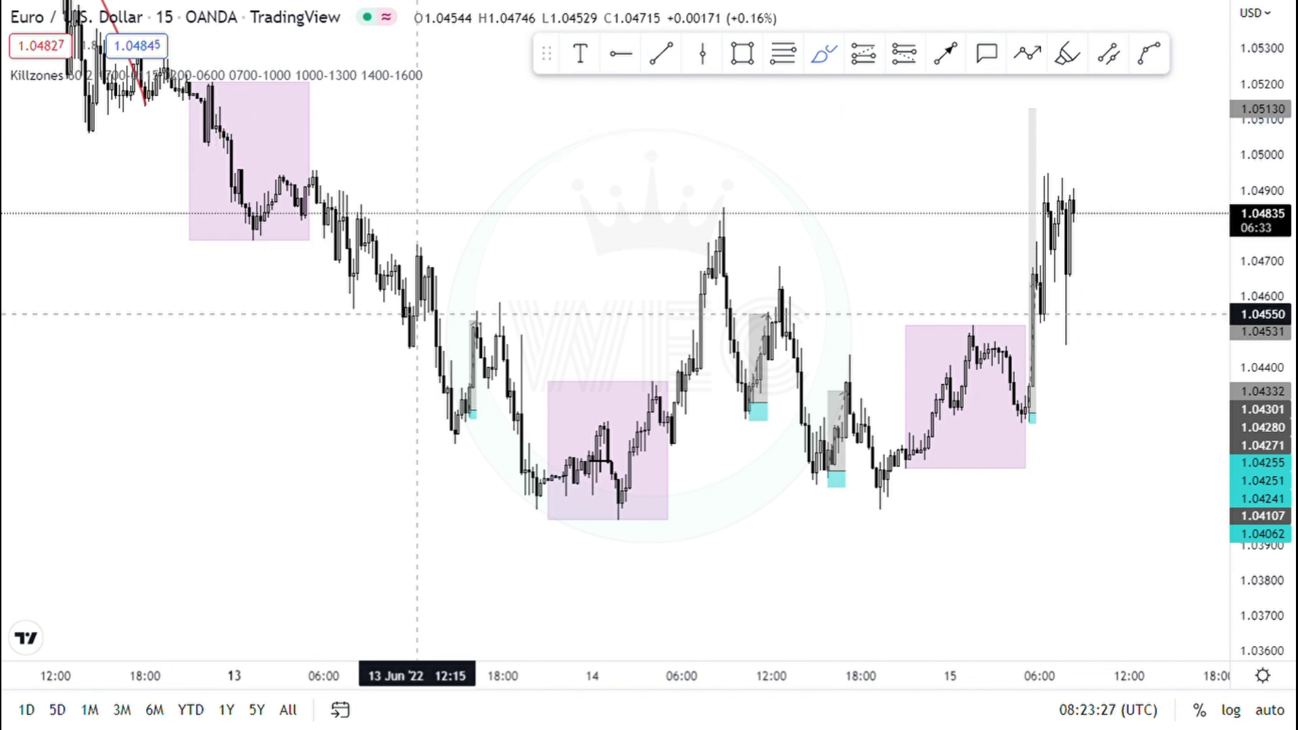
mouse_move(595, 447)
left_mouse_down()
mouse_move(542, 513)
mouse_move(565, 522)
mouse_move(652, 493)
mouse_move(626, 449)
mouse_move(608, 446)
left_mouse_up()
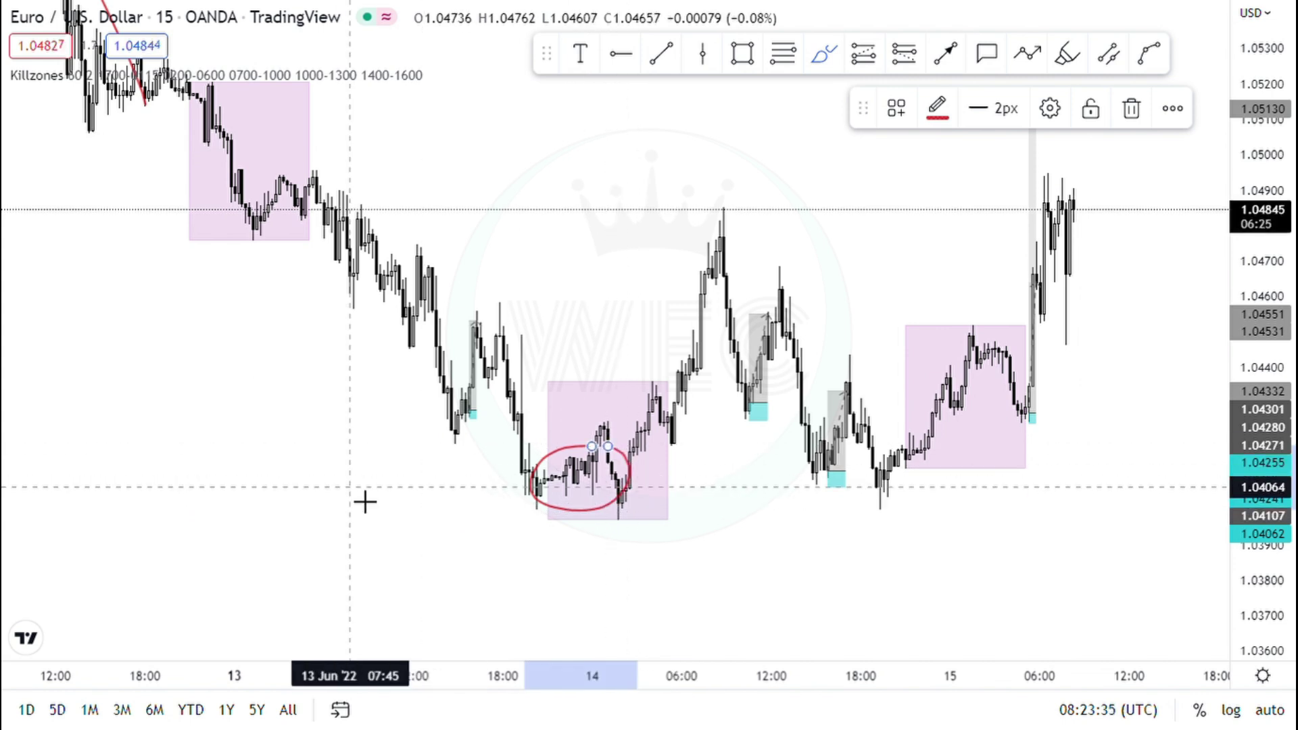
key("Delete")
Step: Try tracing the drop from the 13 June midday high to the 14 June 02:00 low and a level line at about 1.0426, removing both
mouse_move(425, 281)
left_mouse_down()
mouse_move(461, 405)
mouse_move(493, 321)
mouse_move(526, 488)
mouse_move(536, 497)
mouse_move(596, 432)
mouse_move(619, 512)
left_mouse_up()
key("Delete")
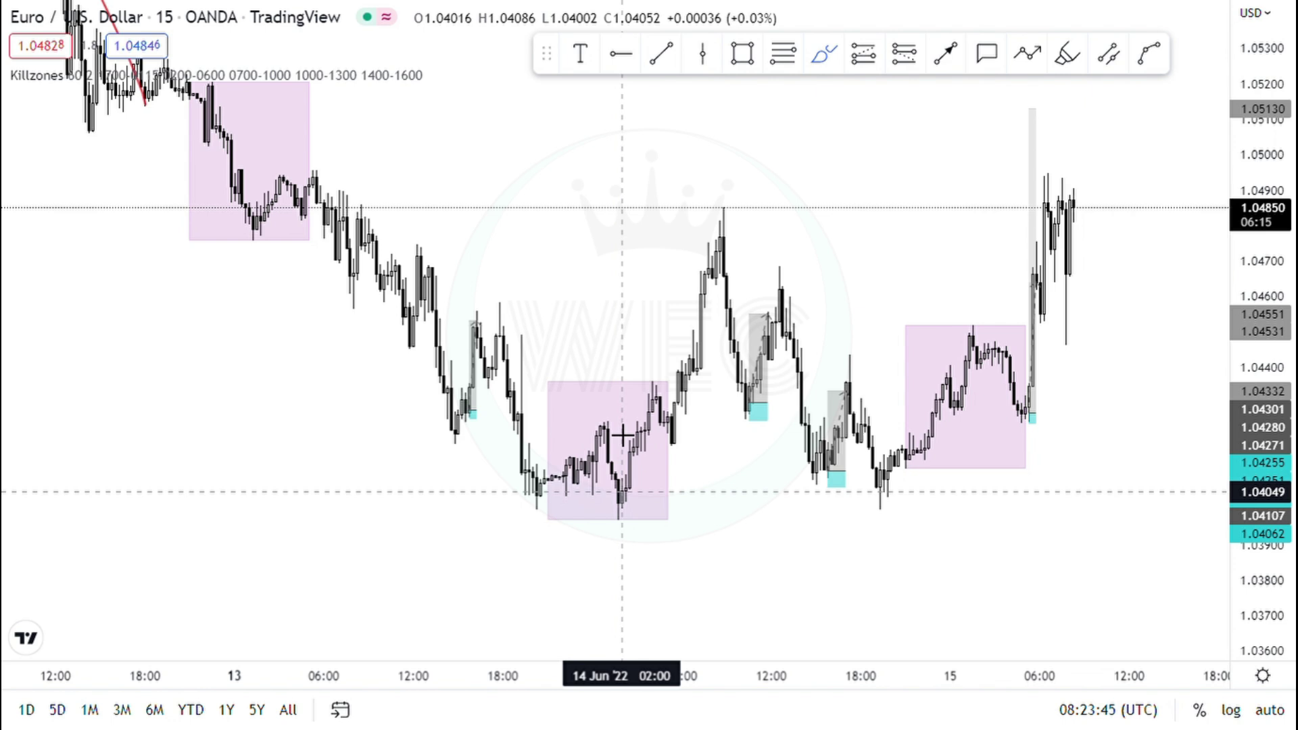
left_click_drag(604, 421, 646, 420)
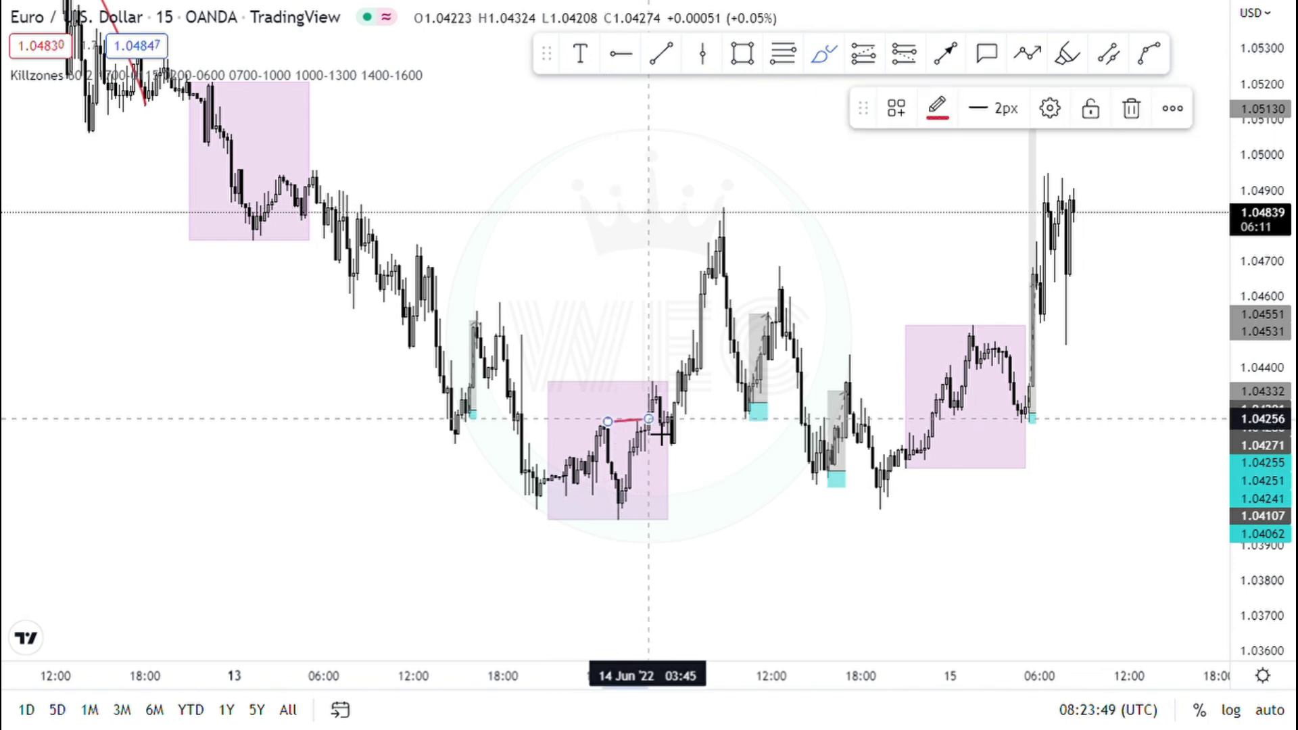
key("Delete")
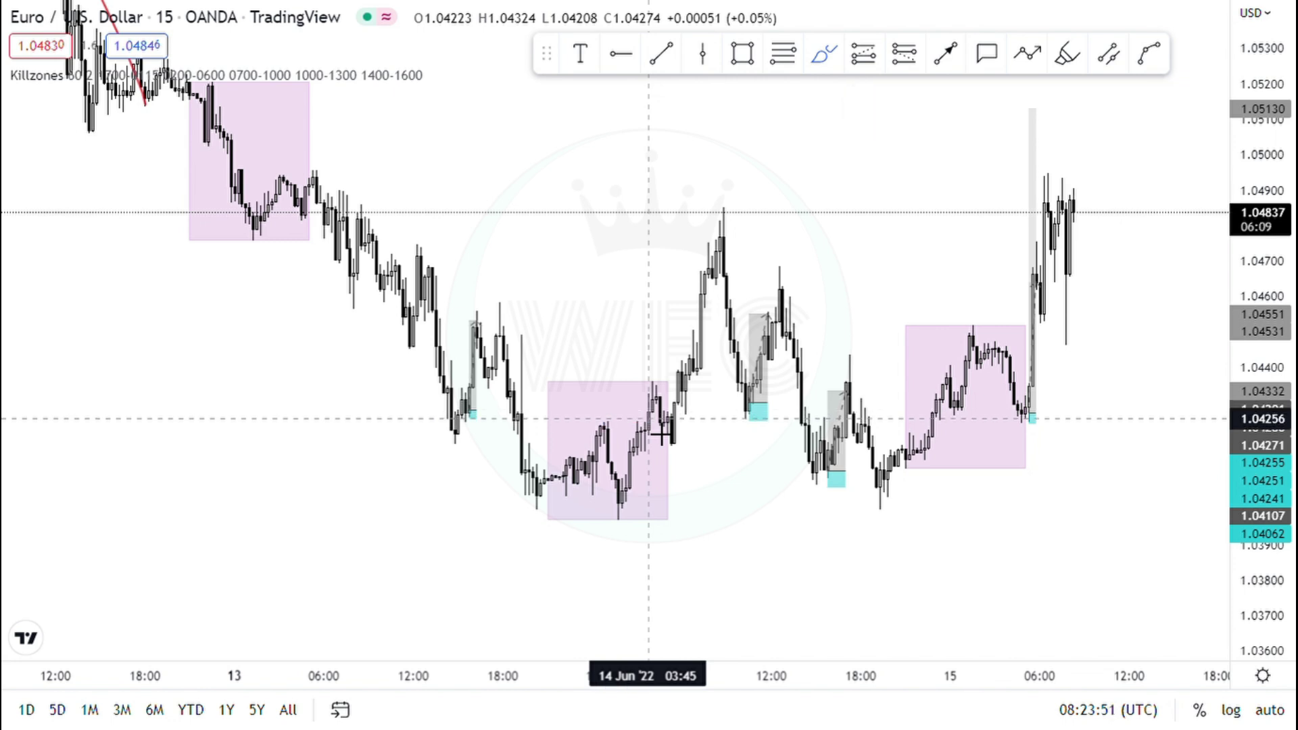
Step: Try a level line at about 1.0427 to the 14 June midday teal zone with a steep rise from it, and undo both
mouse_move(695, 427)
left_mouse_down()
mouse_move(760, 428)
mouse_move(852, 122)
left_mouse_up()
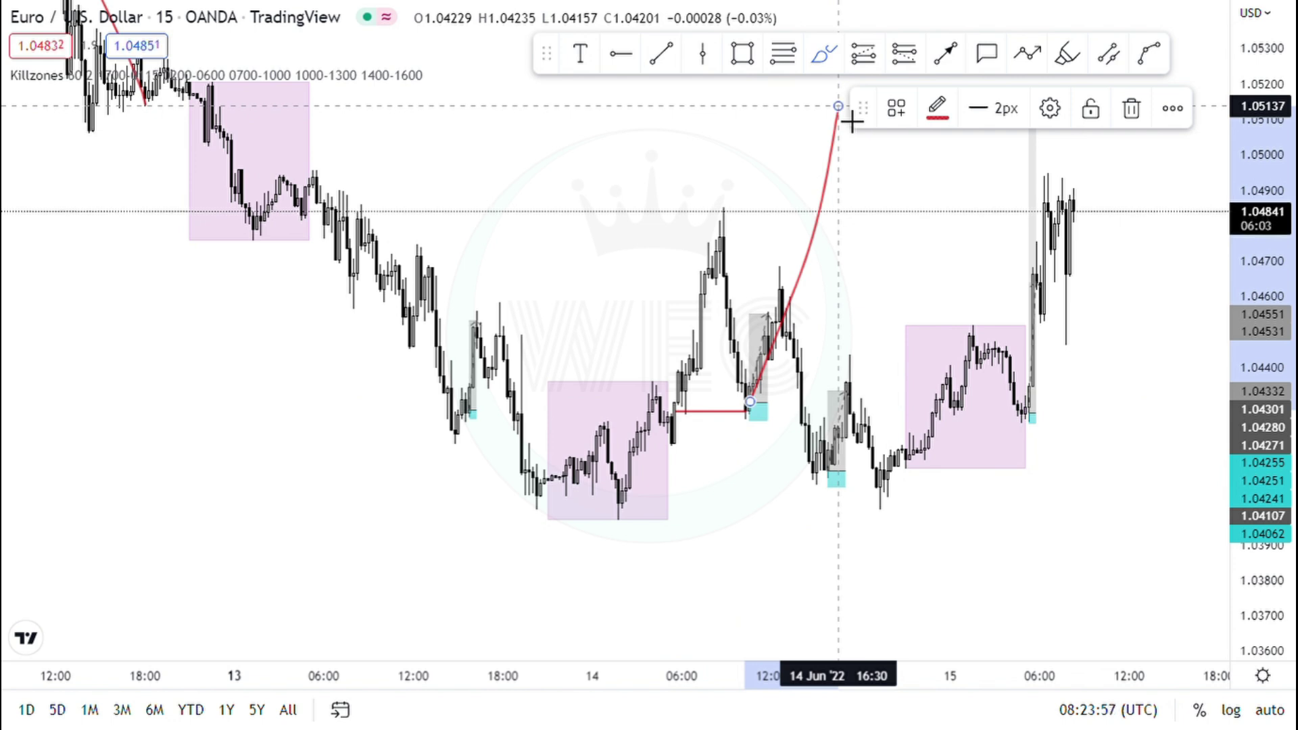
key("ctrl+z")
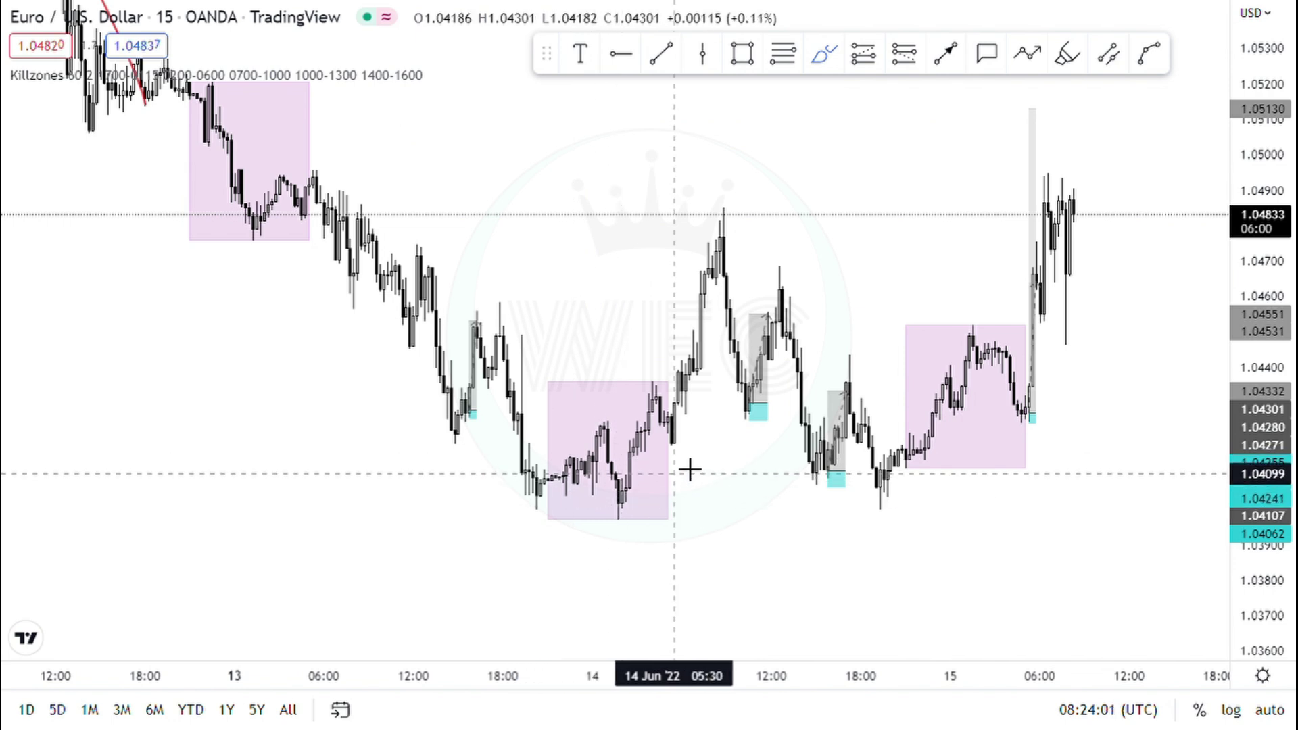
Step: Circle the 14 June 05:30 low, sketch its rise, a level line and an oval to the 13 June high, and undo all but the circle
mouse_move(669, 441)
left_mouse_down()
mouse_move(680, 447)
mouse_move(731, 201)
mouse_move(673, 447)
mouse_move(795, 431)
left_mouse_up()
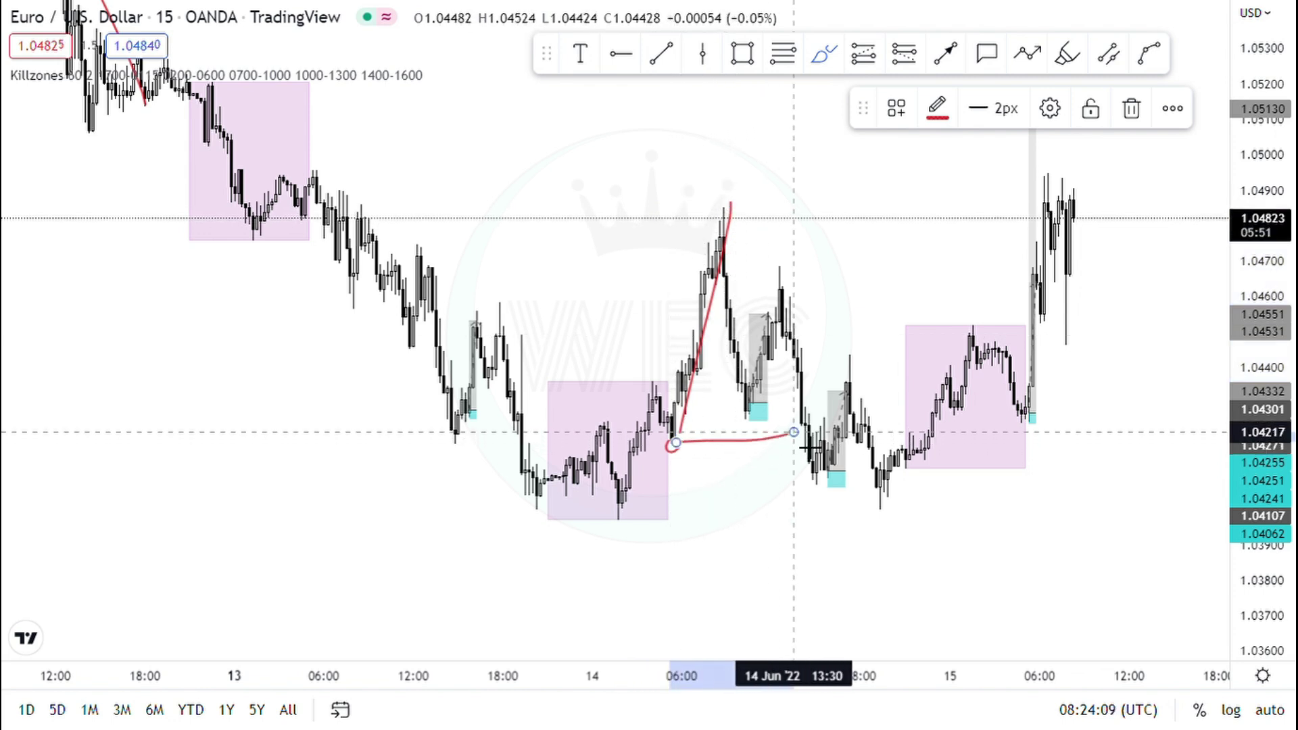
mouse_move(340, 181)
left_mouse_down()
mouse_move(519, 252)
mouse_move(669, 261)
mouse_move(724, 230)
mouse_move(731, 203)
mouse_move(642, 168)
mouse_move(395, 142)
left_mouse_up()
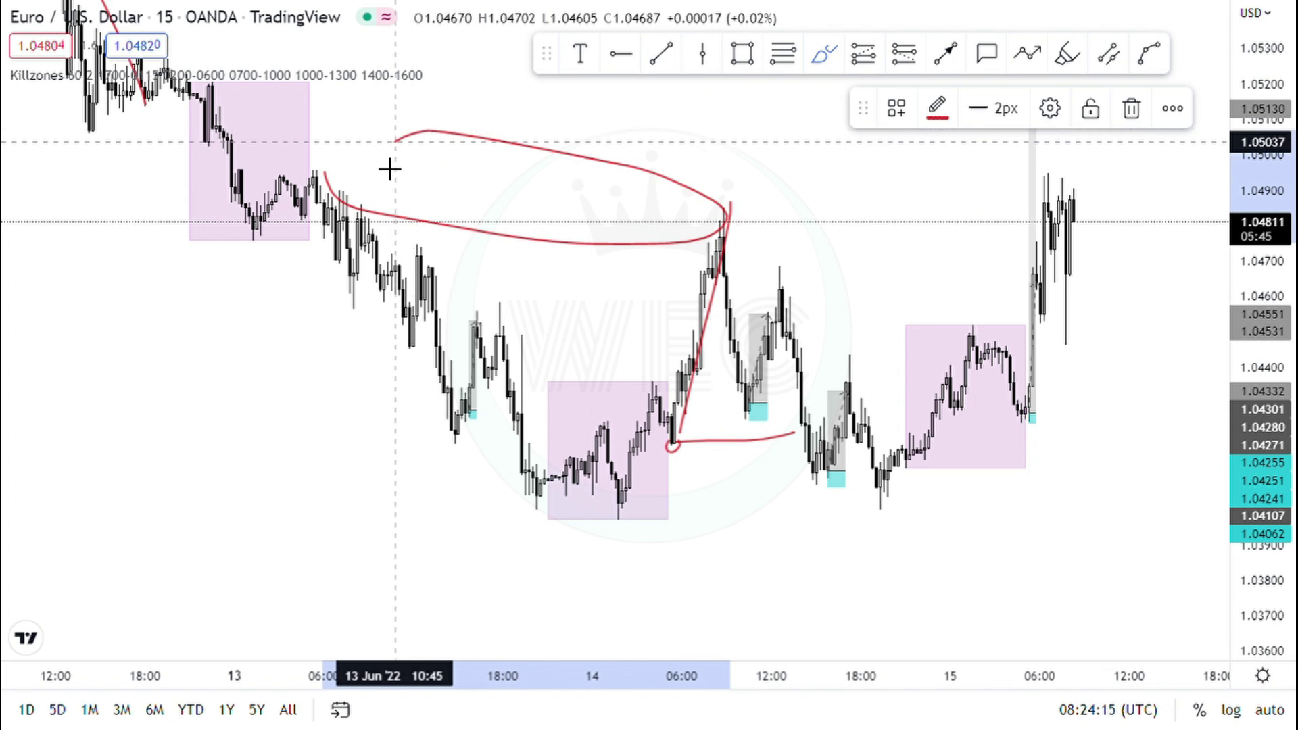
key("ctrl+z")
key("ctrl+z")
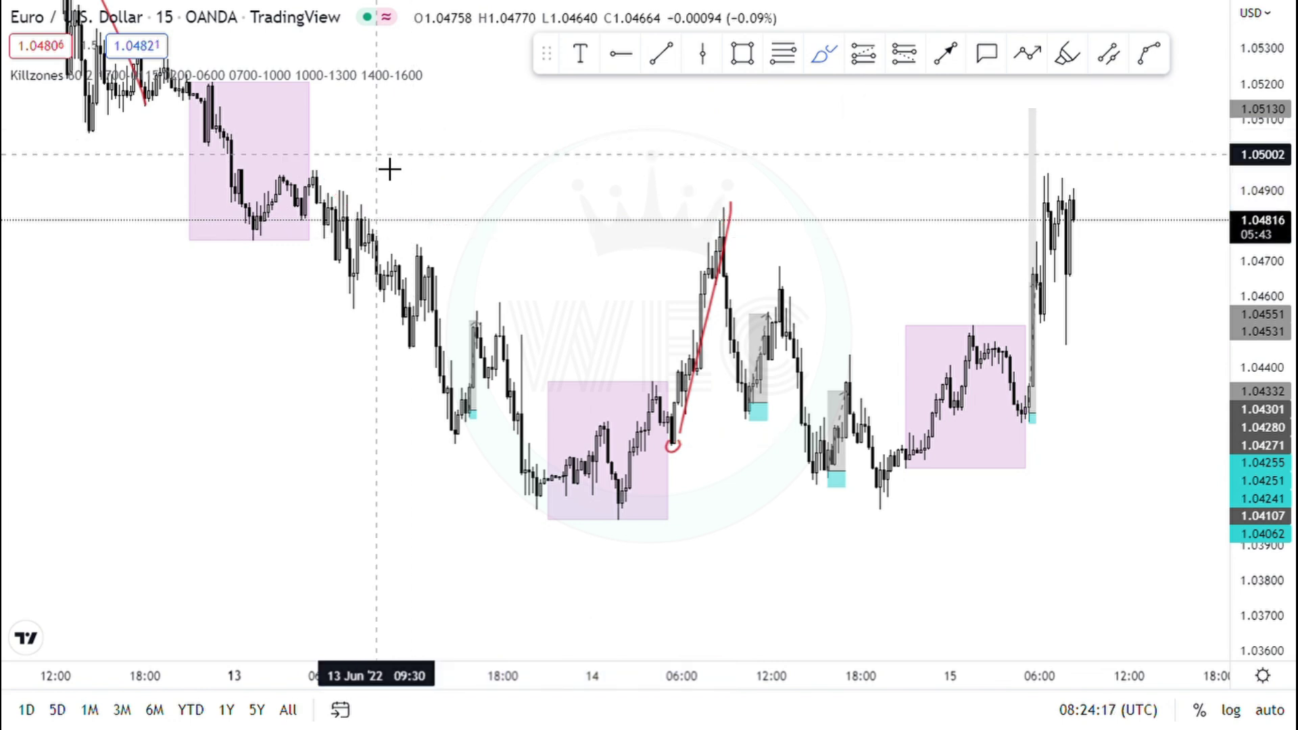
key("ctrl+z")
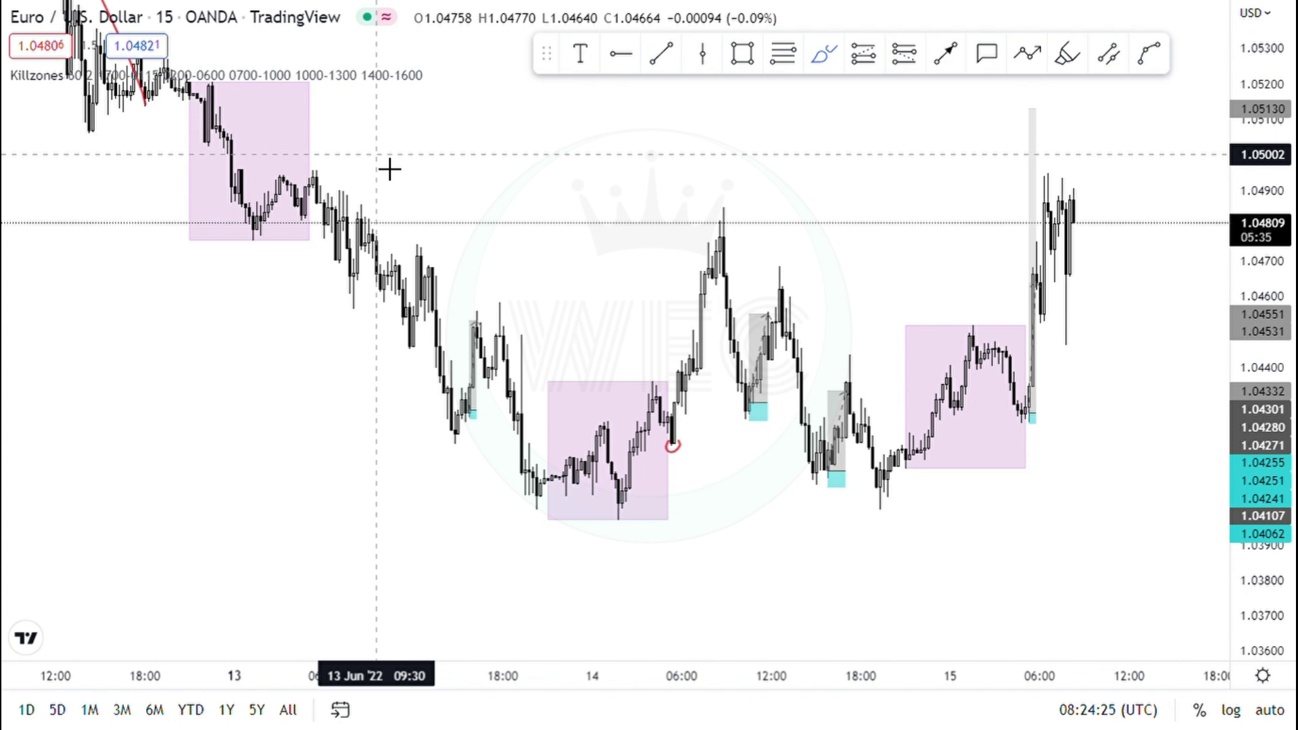
Step: Draw a level line from the circled low to the afternoon decline at about 1.0420, and circle the low below it and the 14 June high
left_click(690, 462)
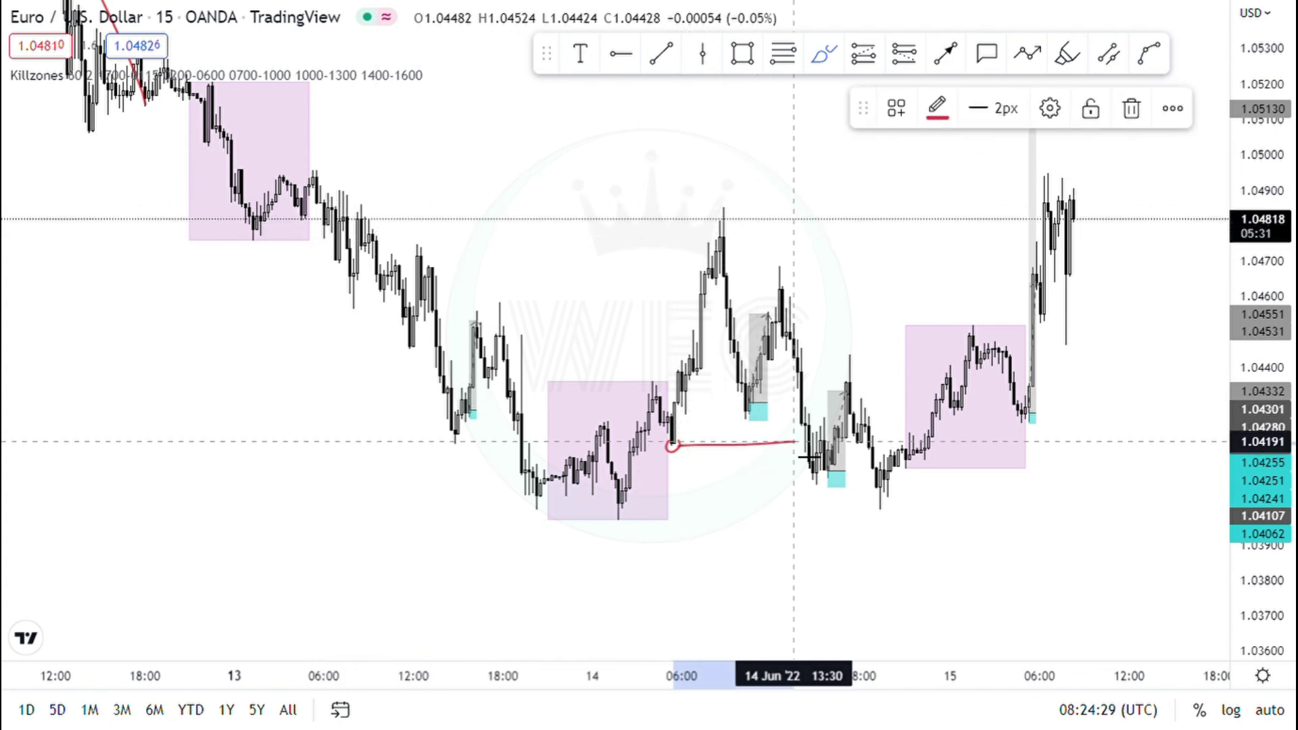
key("Escape")
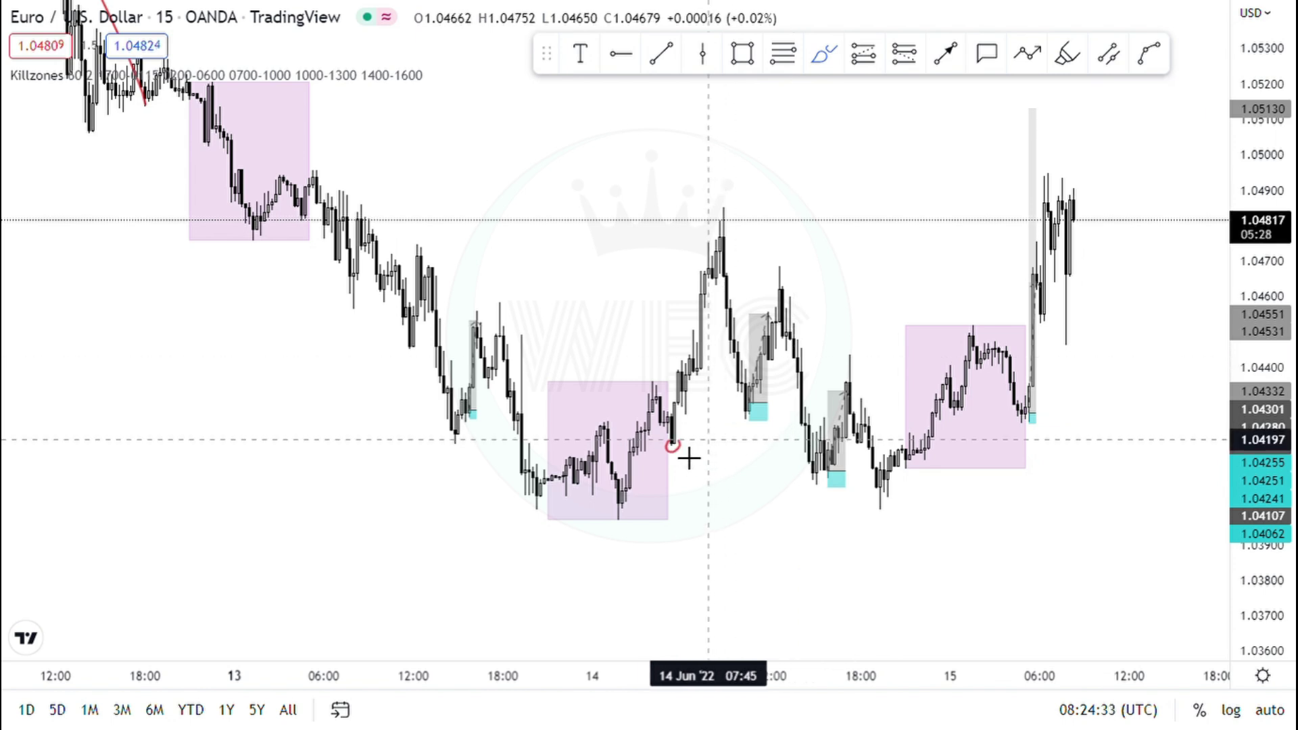
left_click_drag(689, 459, 780, 456)
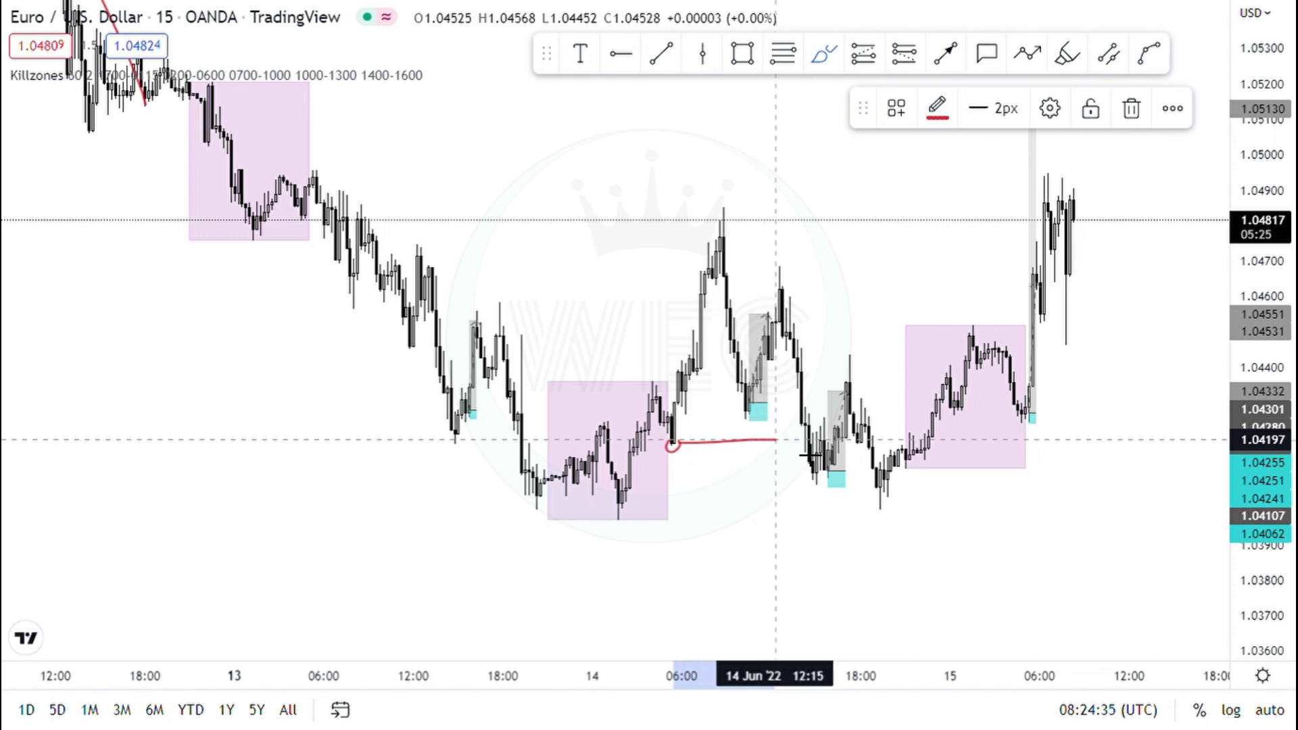
left_click(803, 440)
mouse_move(831, 481)
left_mouse_down()
mouse_move(817, 493)
mouse_move(808, 478)
mouse_move(827, 467)
mouse_move(833, 480)
left_mouse_up()
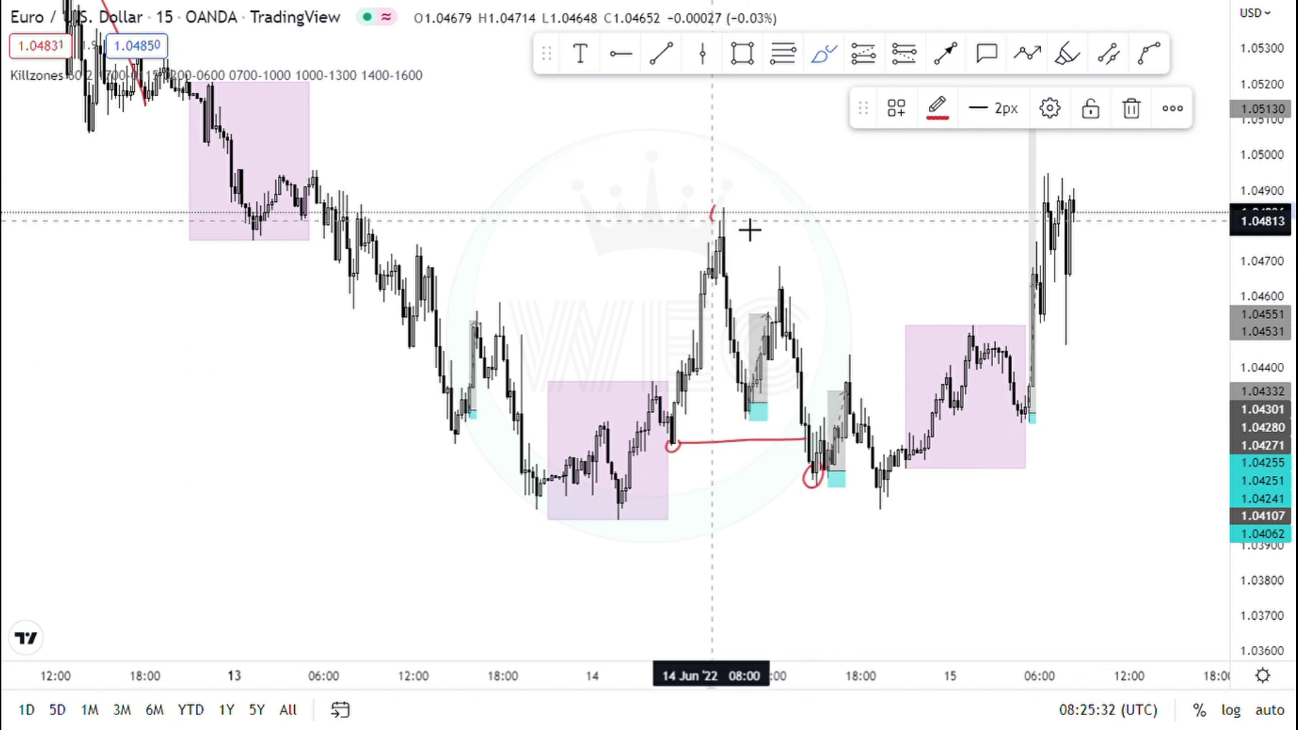
left_click_drag(713, 215, 730, 216)
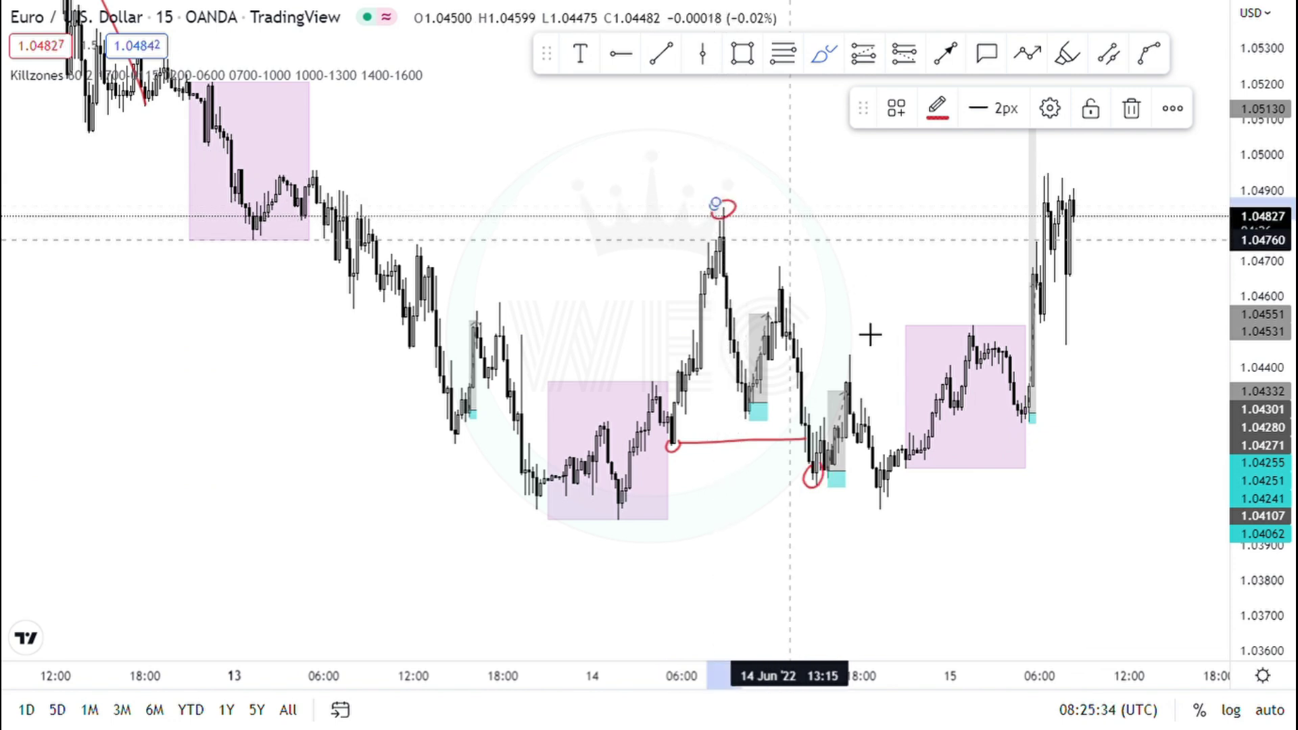
Step: Trace the 14 June drop from the 17:00 high with a level line from the afternoon low, and circle both ends and the 02:00 low
mouse_move(850, 378)
left_mouse_down()
mouse_move(877, 504)
mouse_move(859, 502)
mouse_move(880, 484)
left_mouse_up()
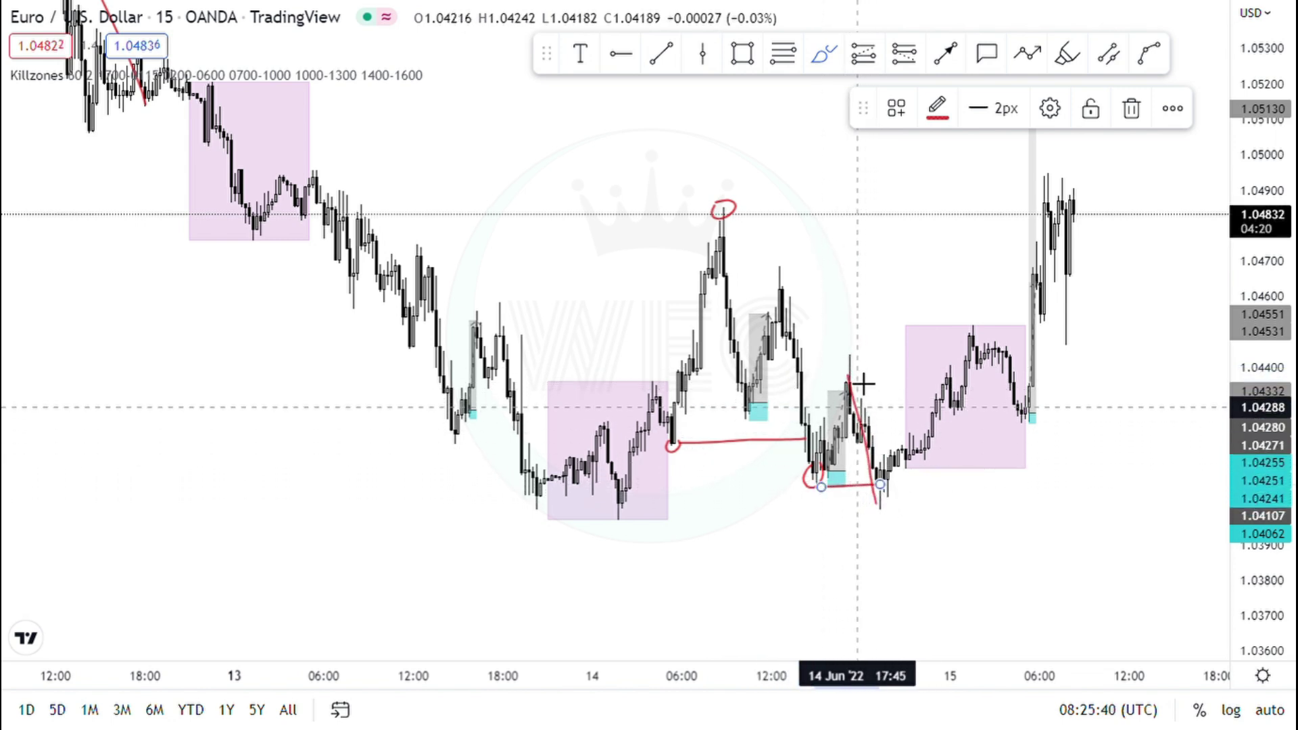
mouse_move(846, 376)
left_mouse_down()
mouse_move(857, 357)
mouse_move(842, 351)
mouse_move(835, 373)
left_mouse_up()
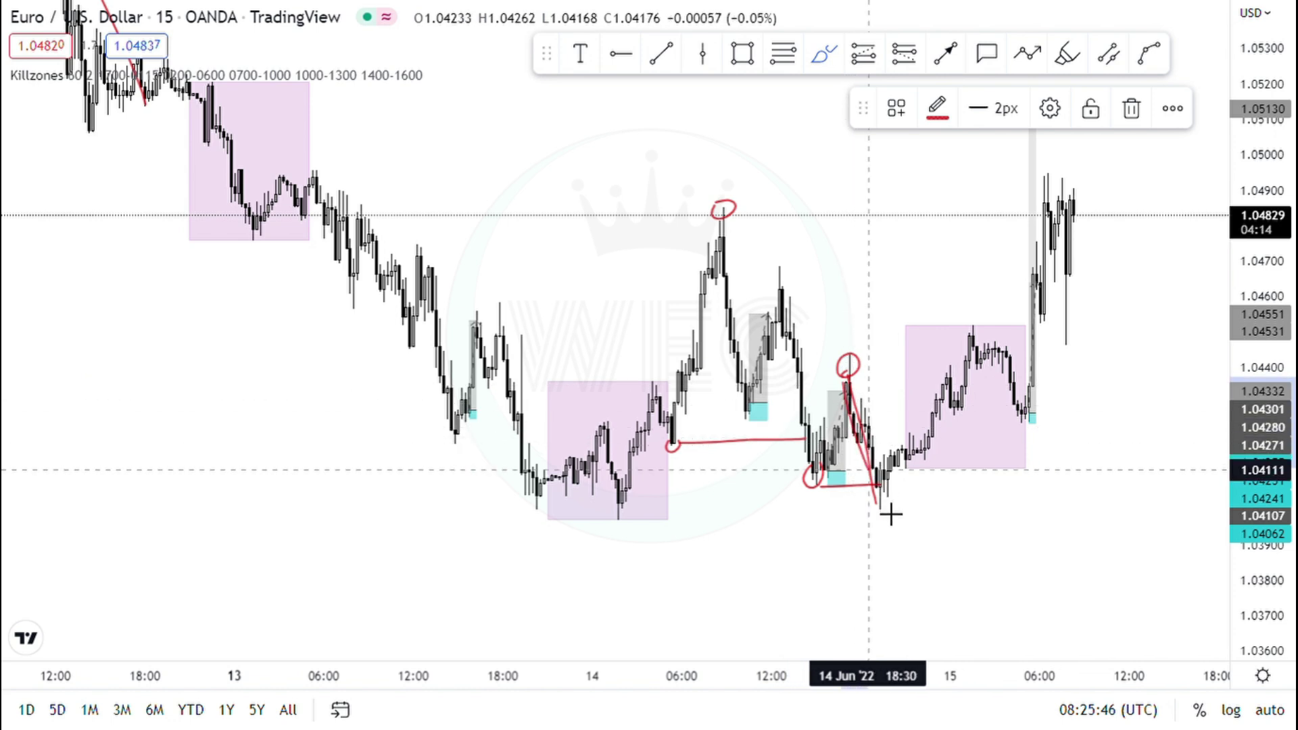
left_click_drag(876, 501, 881, 524)
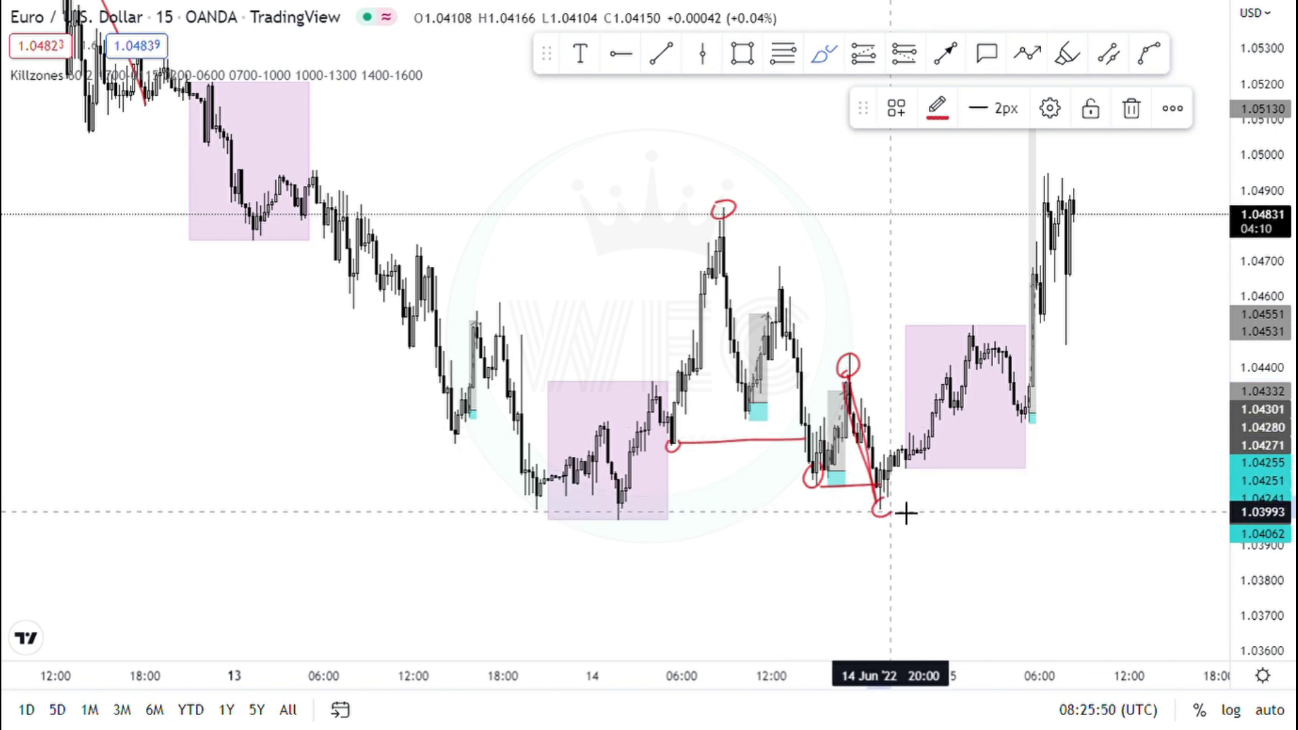
mouse_move(621, 494)
left_mouse_down()
mouse_move(621, 541)
mouse_move(645, 535)
mouse_move(640, 504)
left_mouse_up()
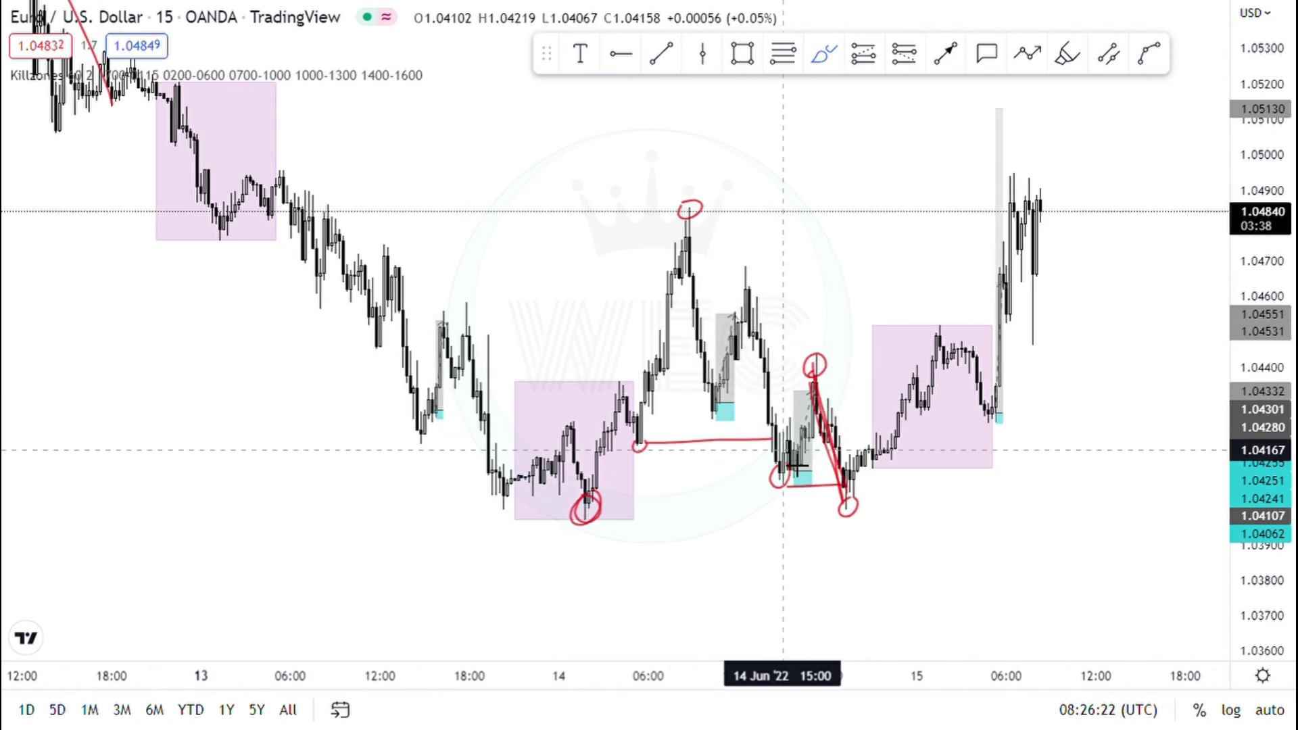
Step: Draw a level line from the 17:00 high into the 15 June session box at about 1.0443, and trace the following rally past 1.0520
mouse_move(849, 369)
left_mouse_down()
mouse_move(644, 354)
mouse_move(784, 355)
left_mouse_up()
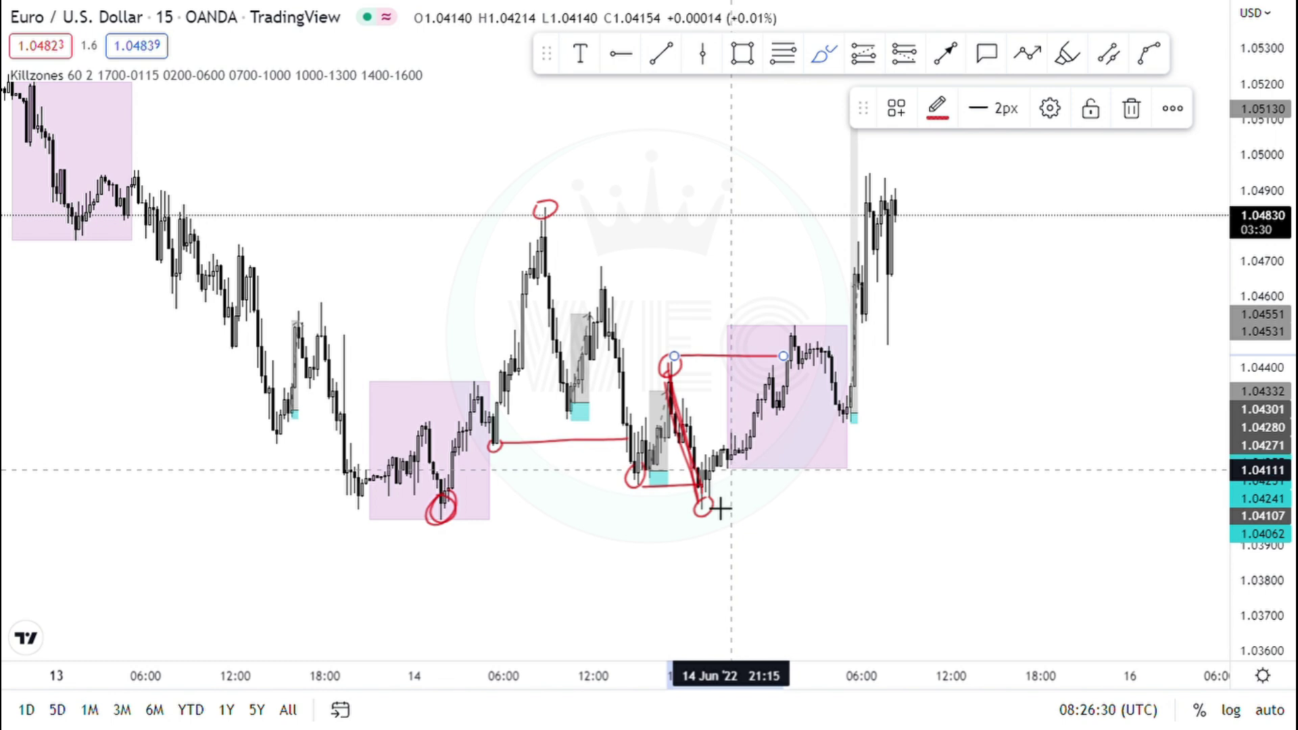
mouse_move(718, 477)
left_mouse_down()
mouse_move(839, 410)
mouse_move(911, 71)
left_mouse_up()
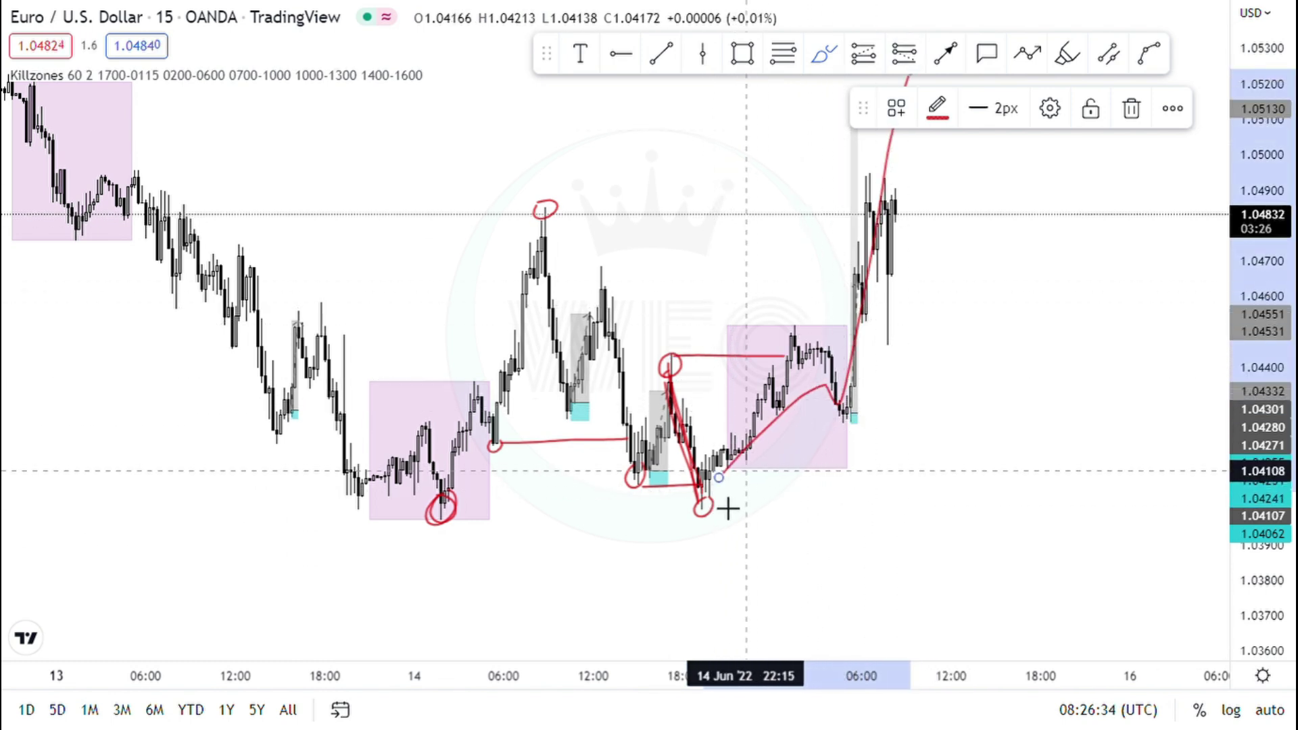
Step: Try a straight line over the rise from the 14 June low, remove it with the earlier rally lines, and project upward from the 15 June 07:45 low past 1.0540
left_click_drag(723, 481, 898, 251)
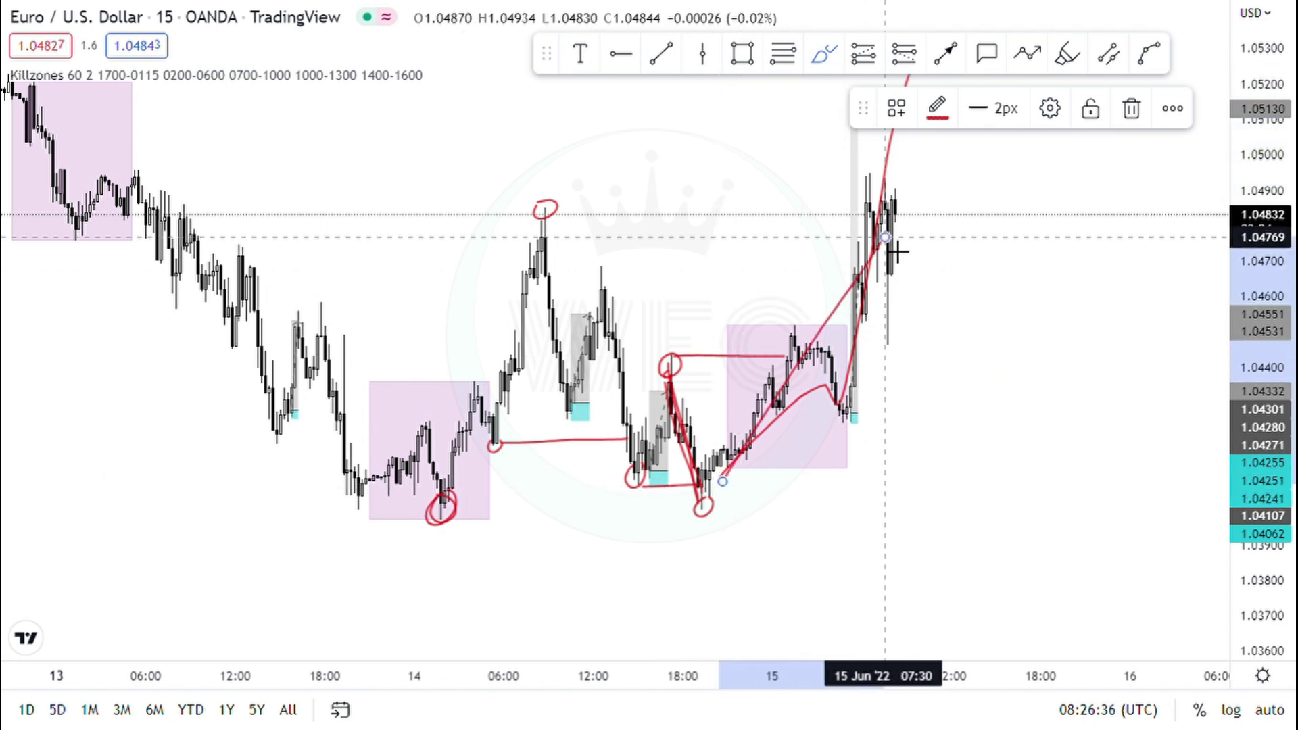
key("Delete")
left_click_drag(880, 331, 1029, 15)
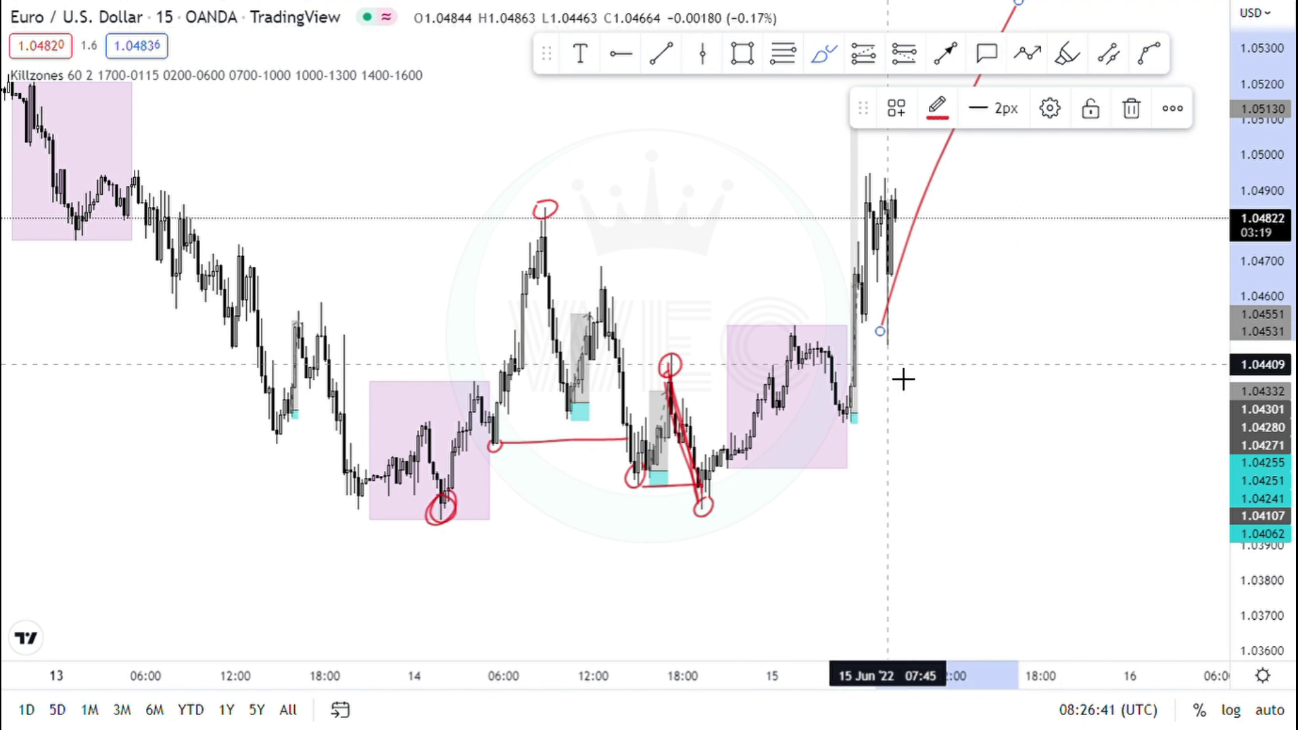
Step: Sketch a long oval from the 10 June consolidation at about 1.0520 to 15 June, trace a projected drop to about 1.0379, and undo both
scroll(904, 376, "down", 6)
key("Escape")
mouse_move(847, 163)
left_mouse_down()
mouse_move(800, 250)
mouse_move(600, 302)
mouse_move(586, 288)
left_mouse_up()
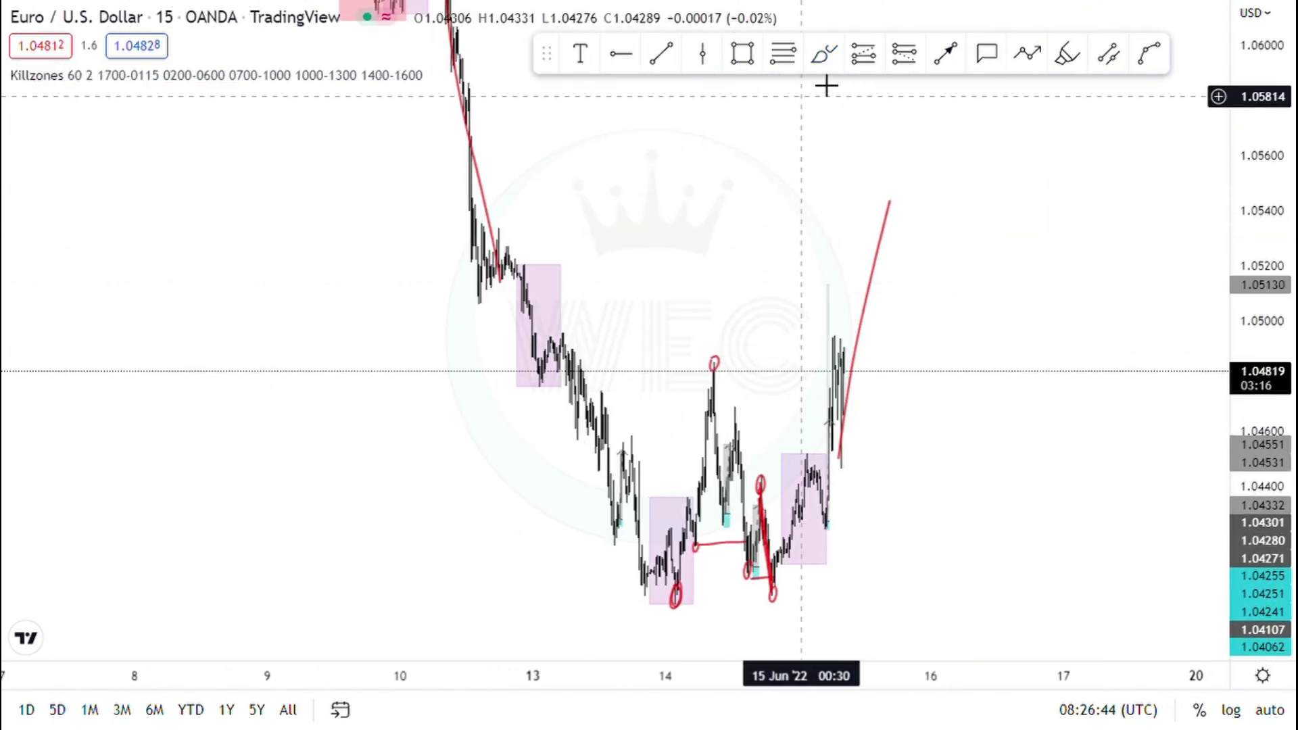
left_click(824, 53)
mouse_move(494, 287)
left_mouse_down()
mouse_move(823, 277)
mouse_move(869, 258)
mouse_move(739, 225)
mouse_move(471, 241)
left_mouse_up()
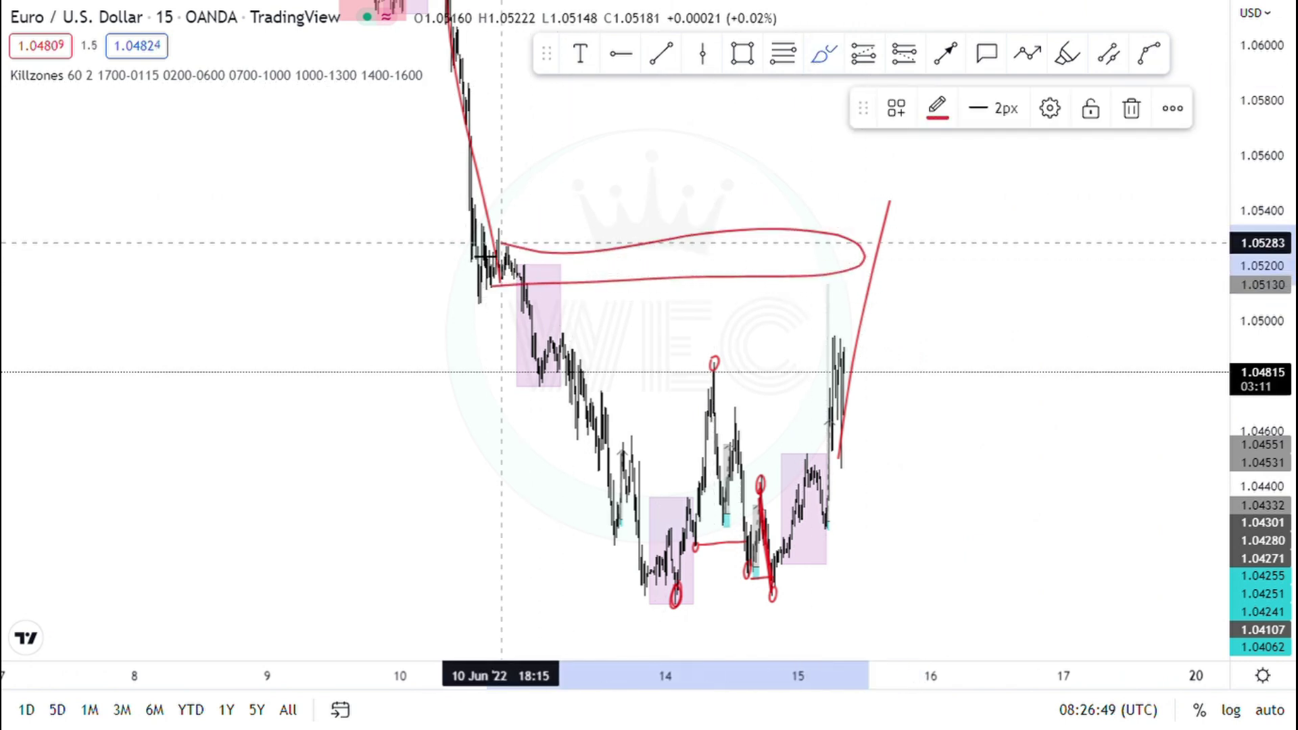
mouse_move(861, 268)
left_mouse_down()
mouse_move(974, 657)
mouse_move(957, 654)
left_mouse_up()
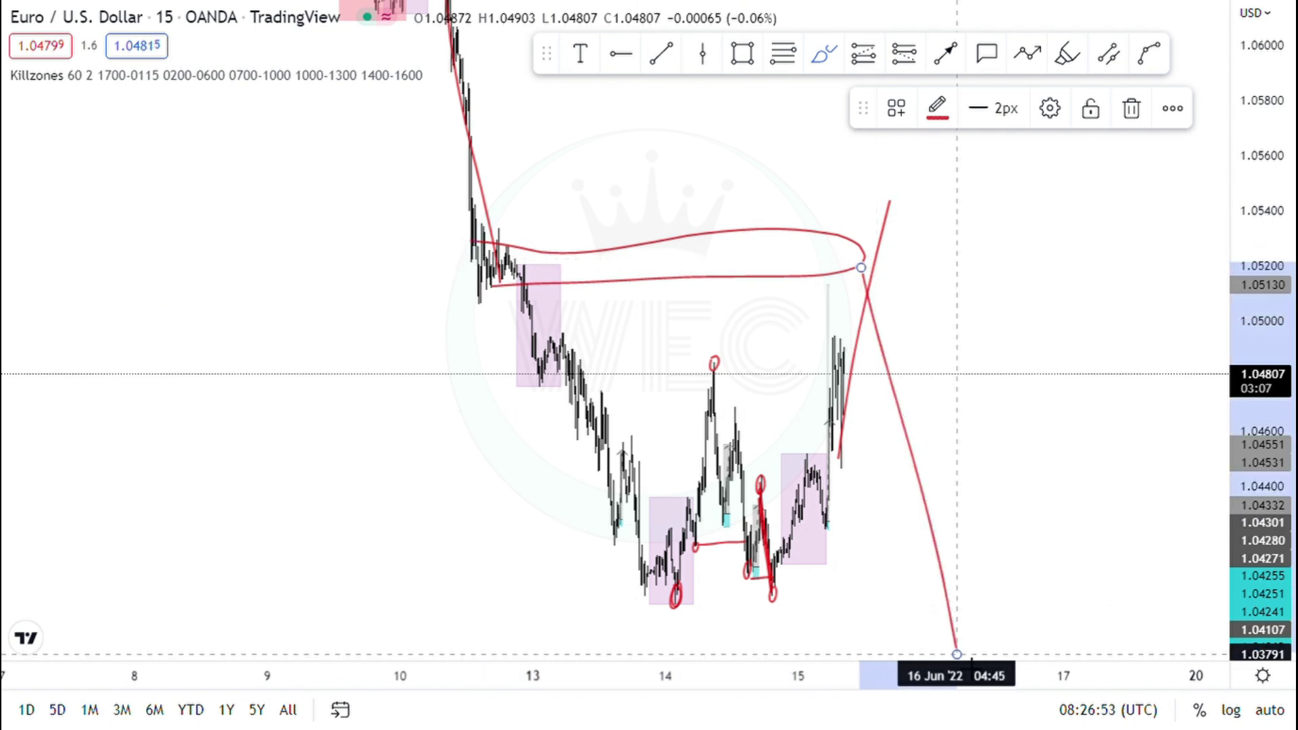
key("ctrl+z")
key("ctrl+z")
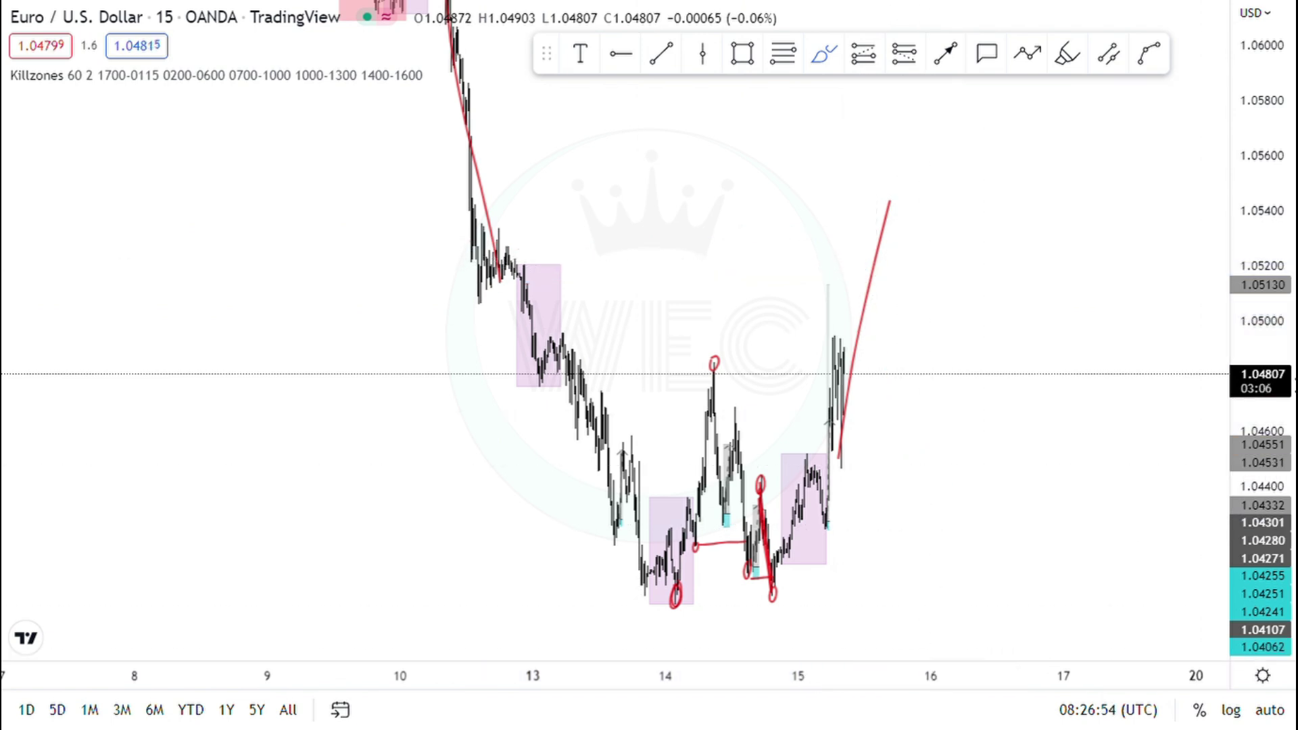
Step: Draw a long upward projection from the 15 June price at about 1.0480 to about 1.0735, and circle the 10 June high near 1.0640
double_click(1231, 590)
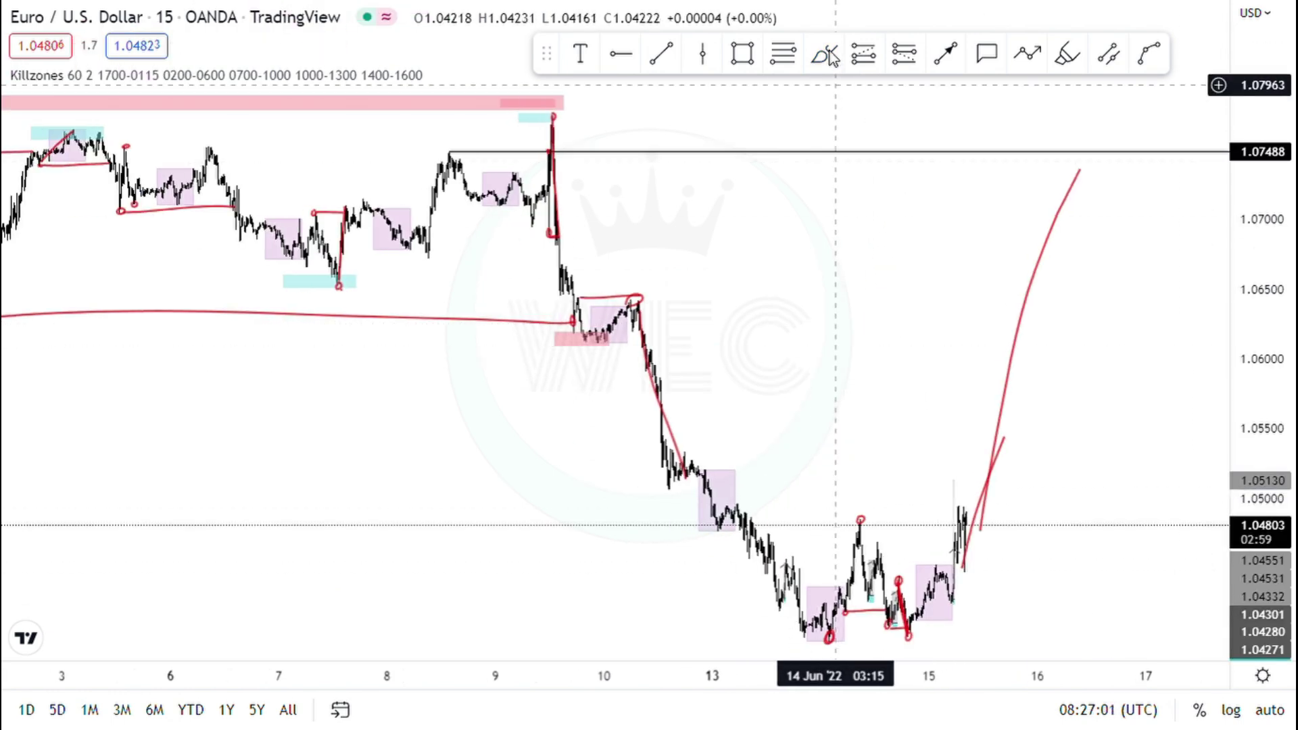
left_click(824, 54)
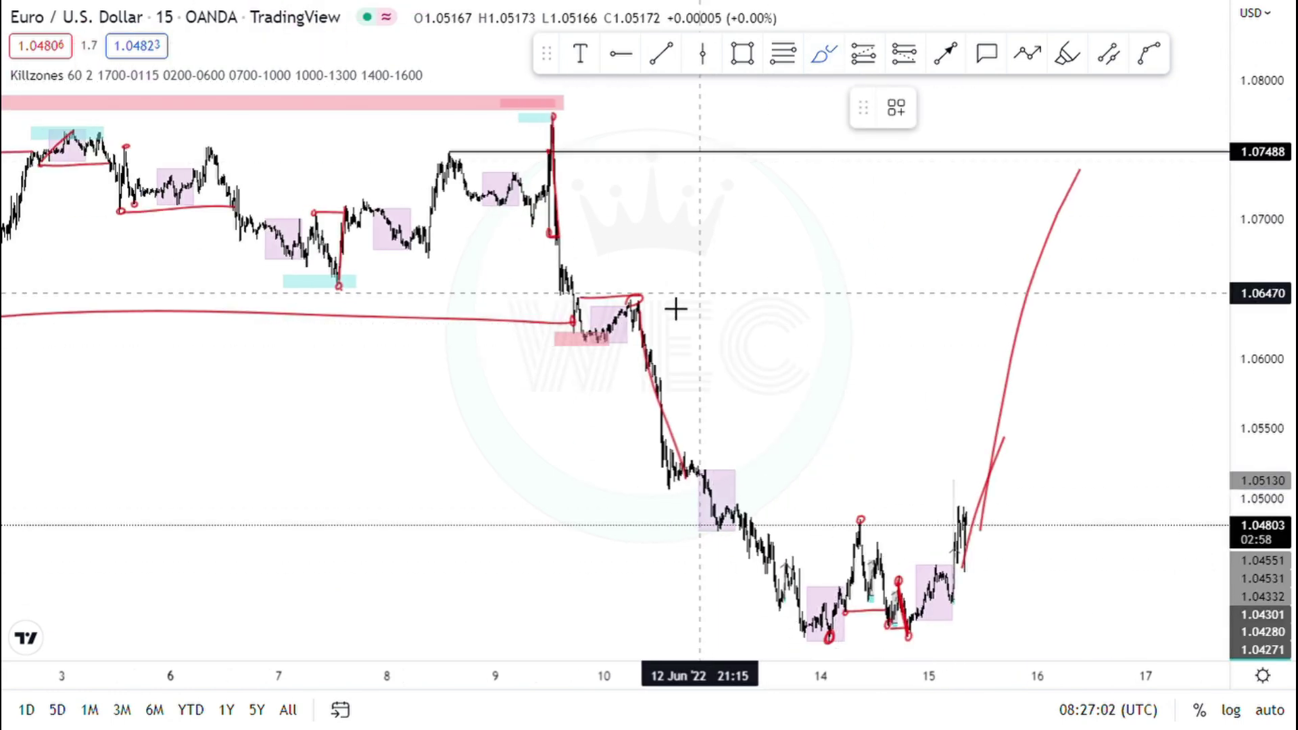
left_click(638, 299)
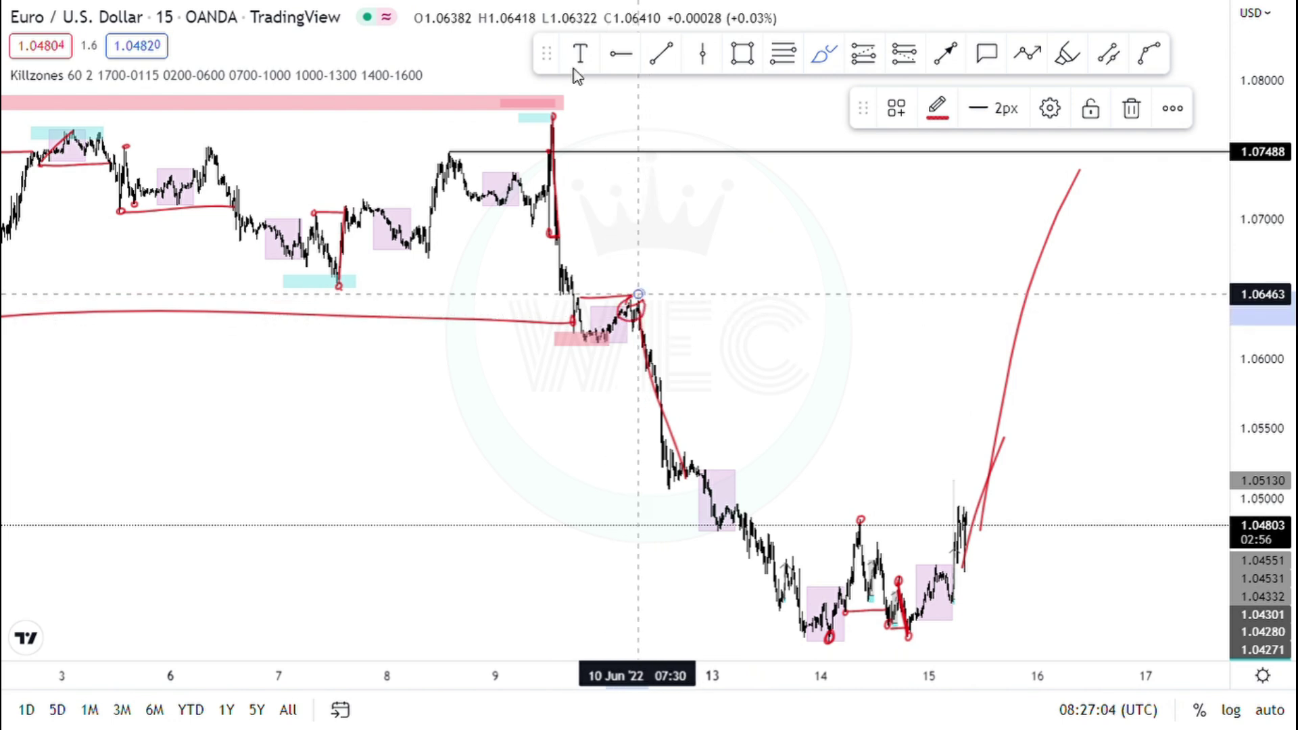
Step: Circle the late-May swing high near 1.0785 where the long pink supply zone begins
scroll(572, 117, "down", 1)
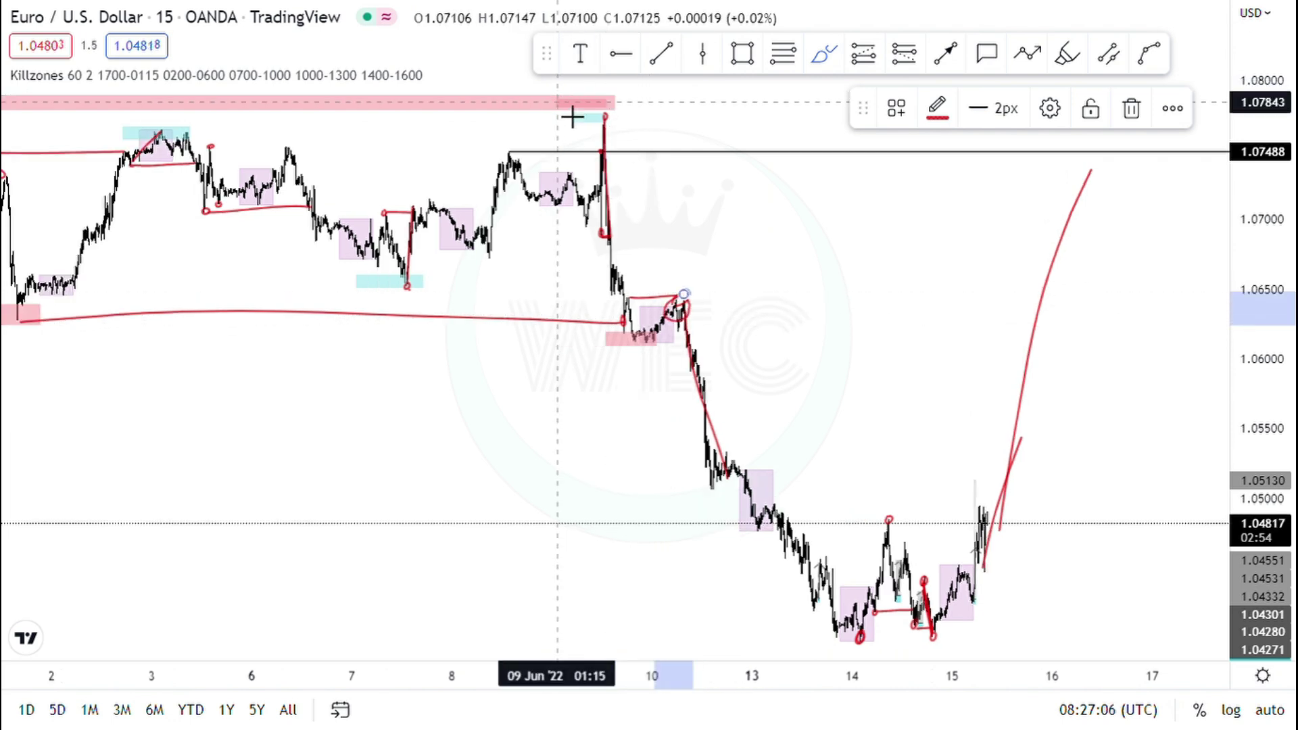
scroll(572, 117, "down", 3)
mouse_move(539, 108)
left_mouse_down()
mouse_move(528, 134)
mouse_move(557, 131)
mouse_move(547, 109)
left_mouse_up()
scroll(547, 109, "right", 1)
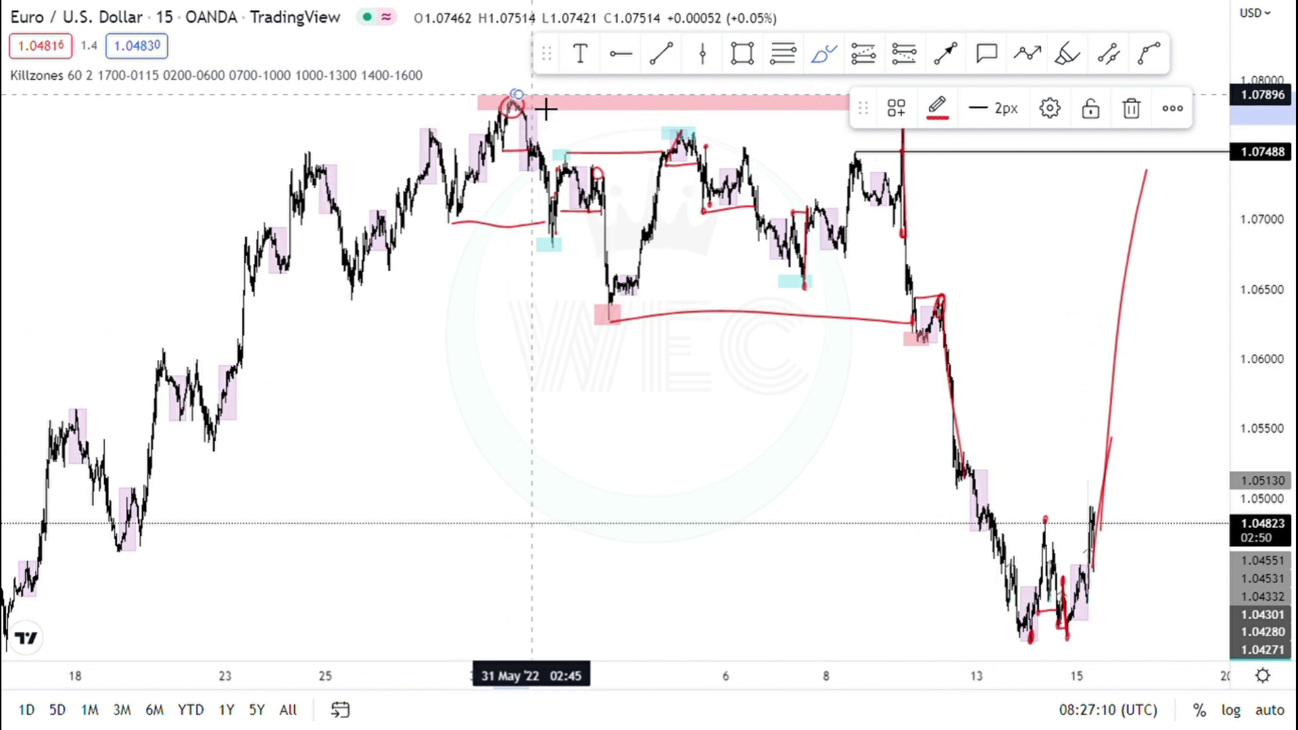
scroll(812, 348, "right", 10)
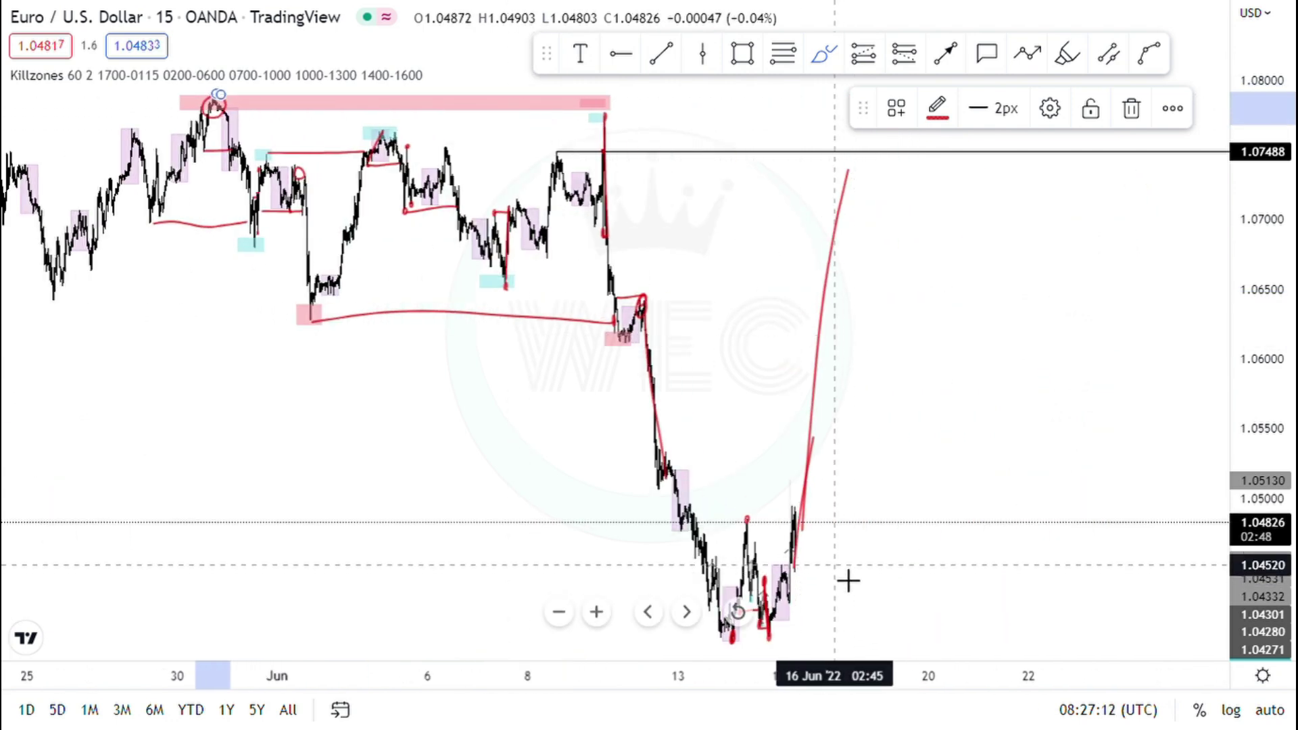